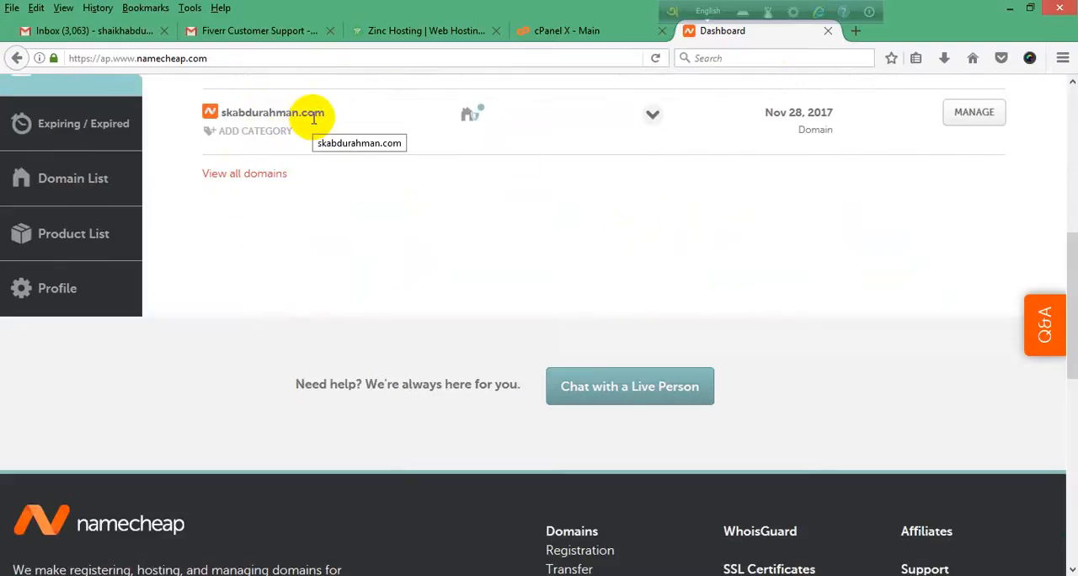
Step: Open the hostpair.com website in a new browser tab
scroll(315, 252, up, 3)
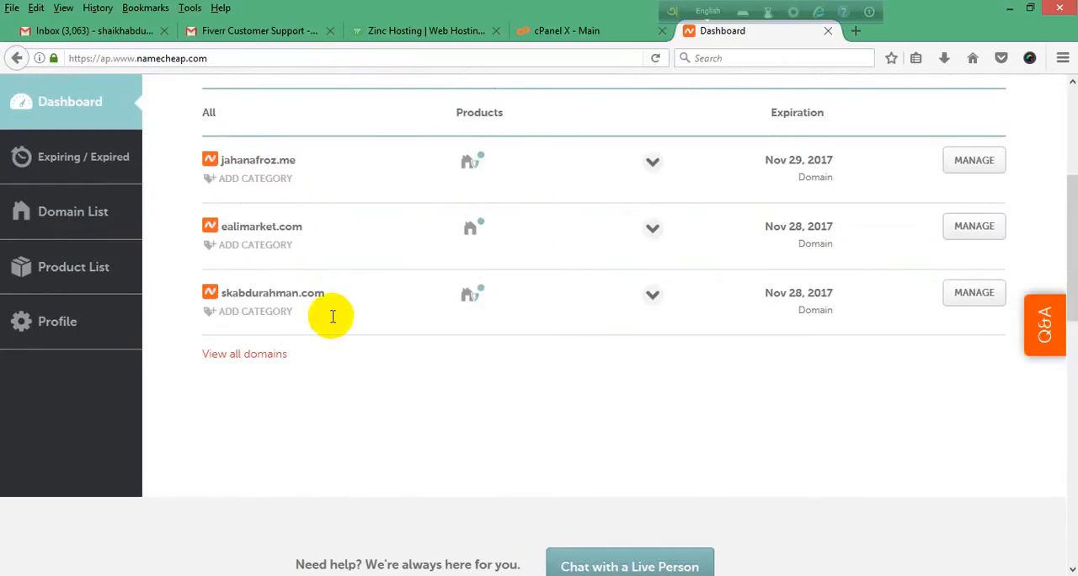
scroll(395, 195, up, 4)
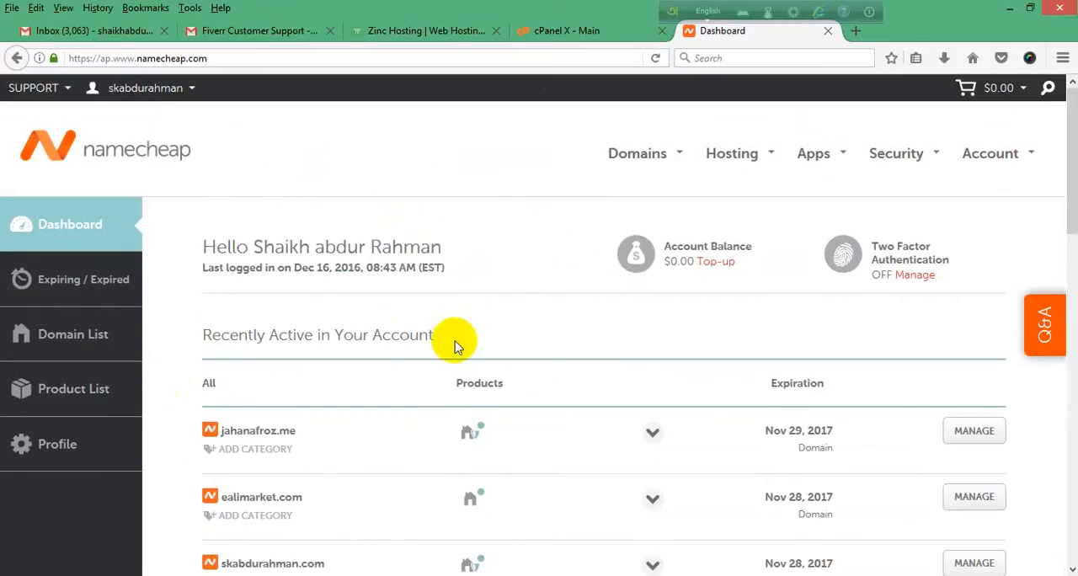
click(855, 30)
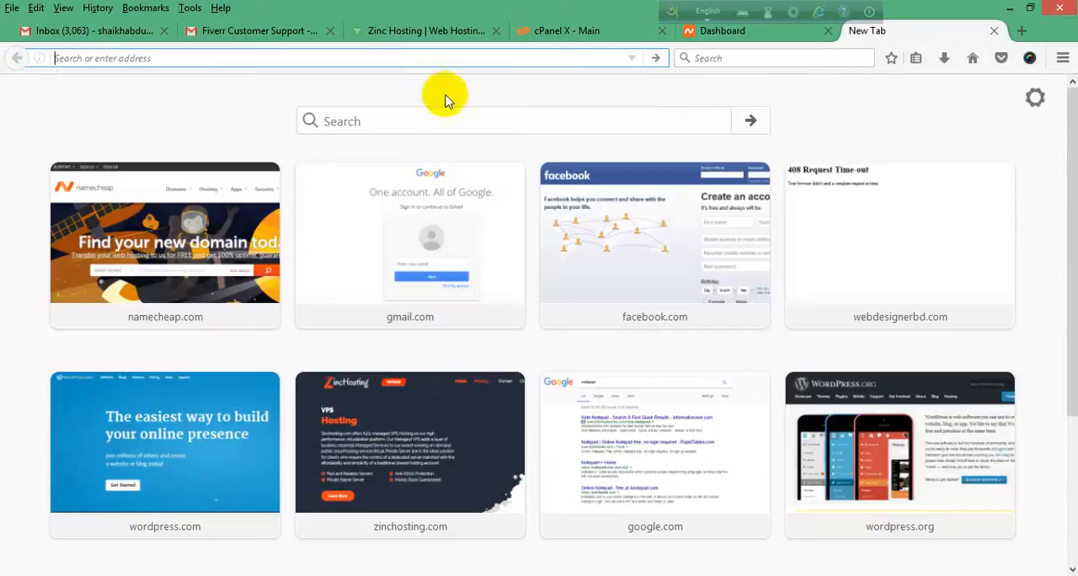
text(hos)
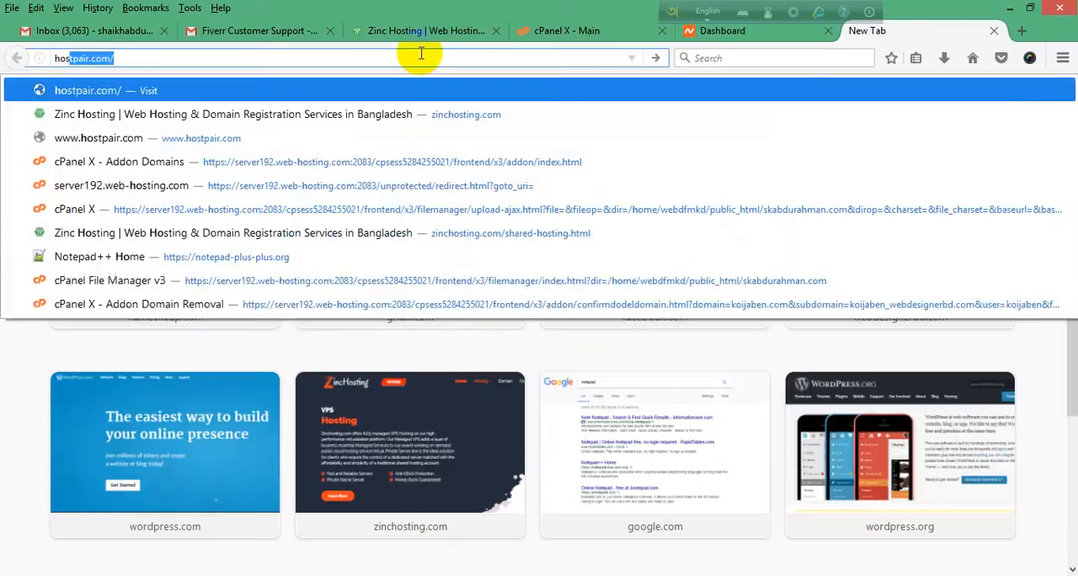
text(tpair)
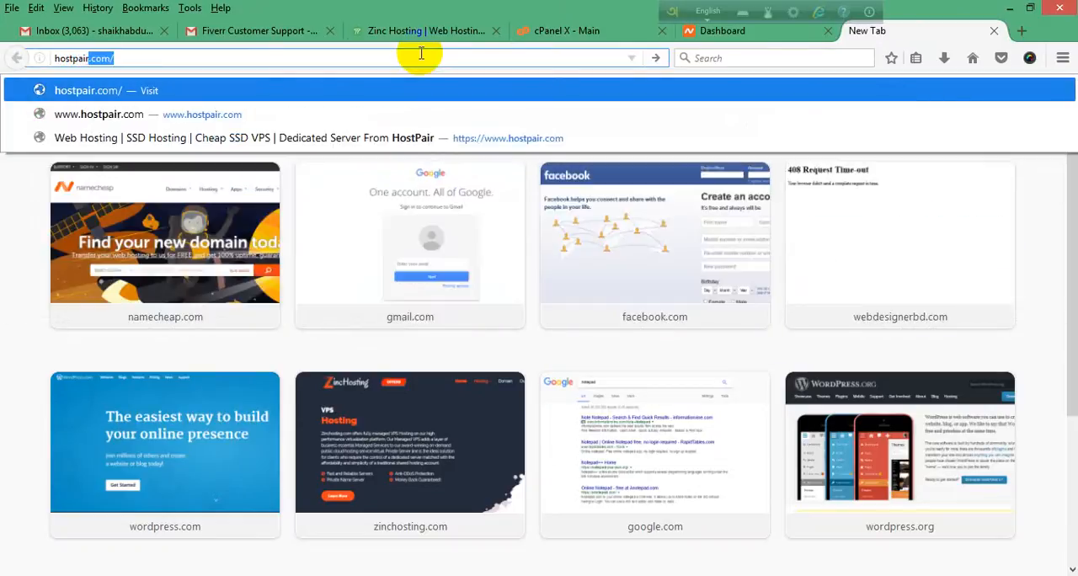
text(.com)
key(Return)
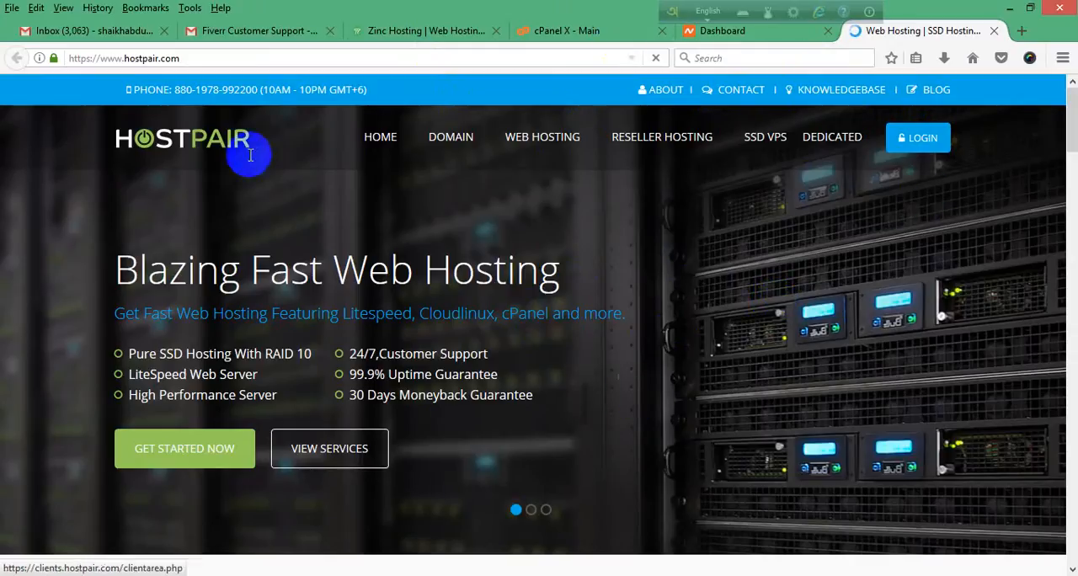
Step: View the HostPair client area login form with its email and password fields, and close that page
click(924, 145)
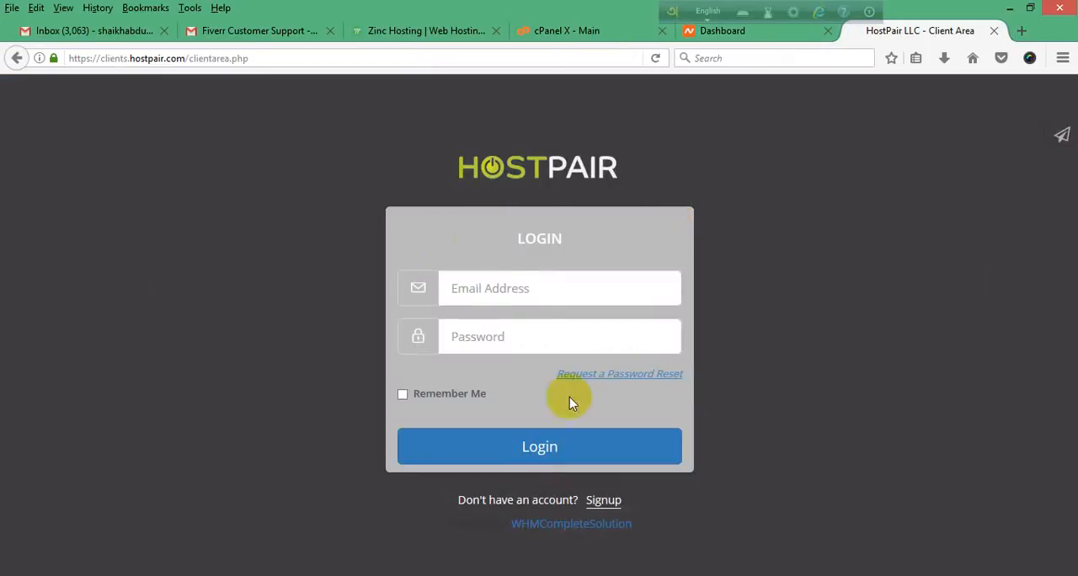
click(186, 339)
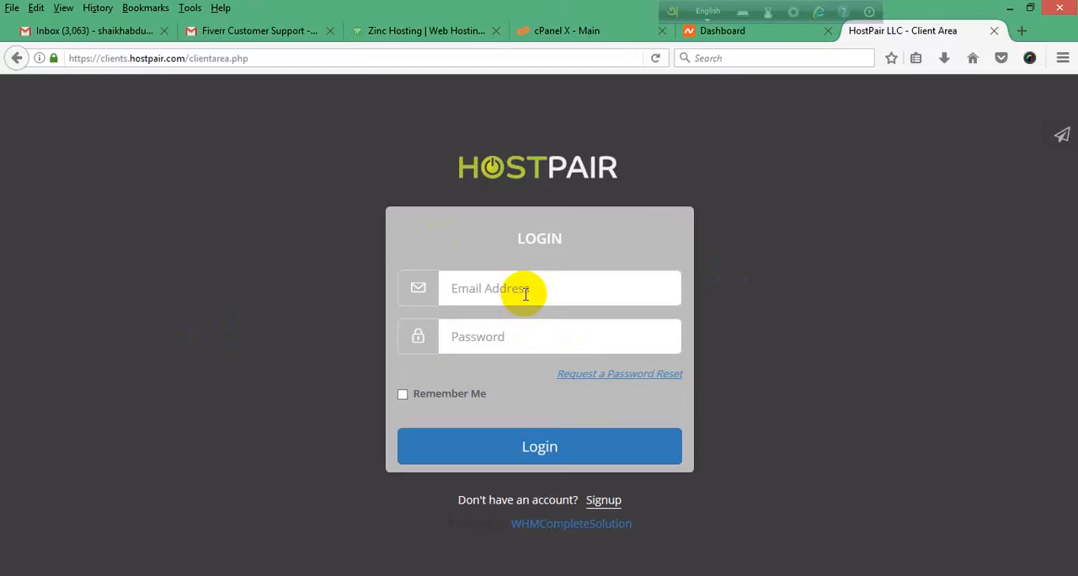
click(517, 335)
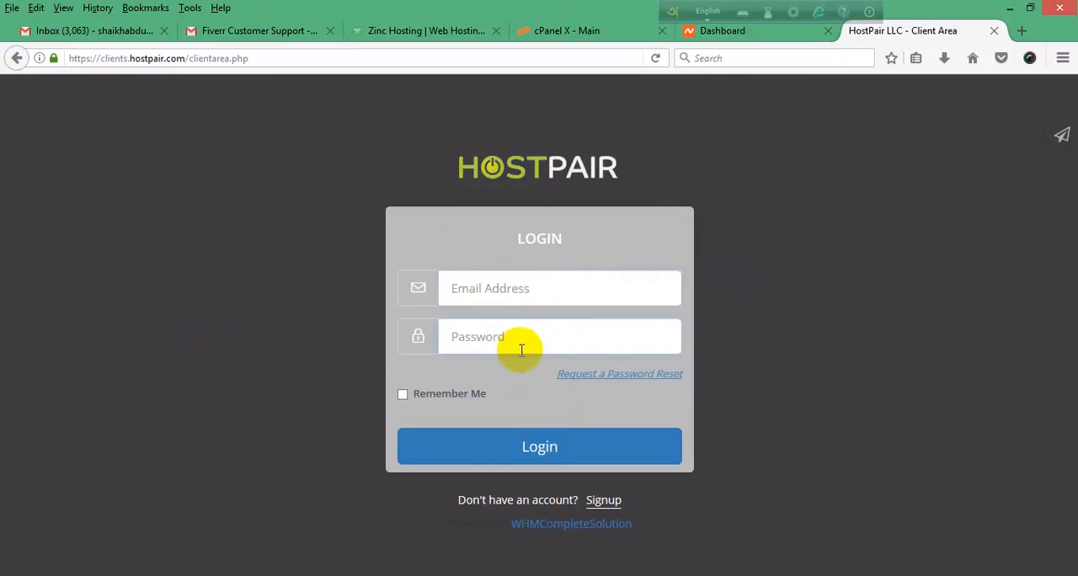
click(548, 290)
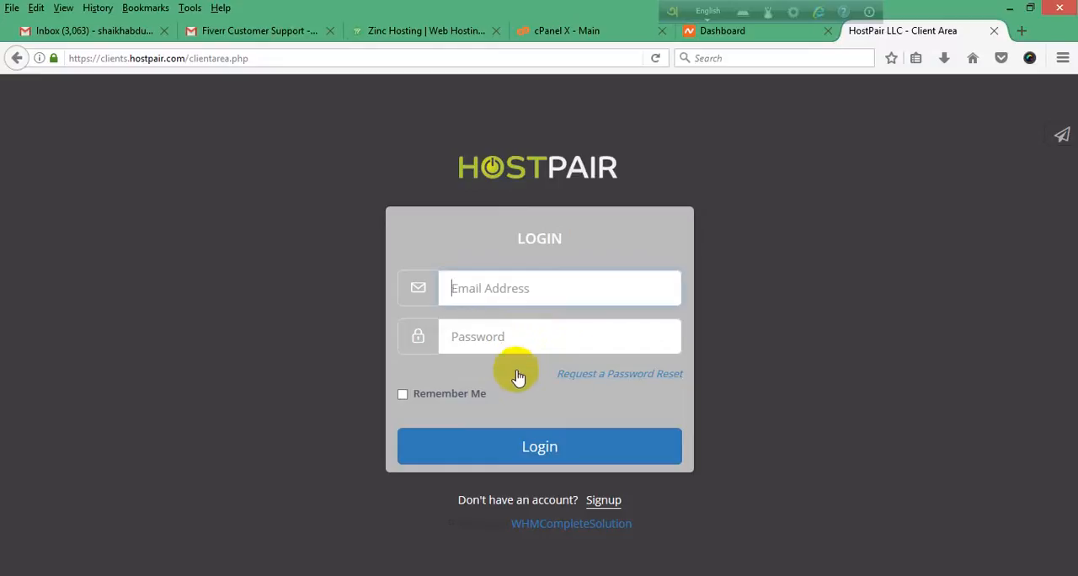
click(994, 30)
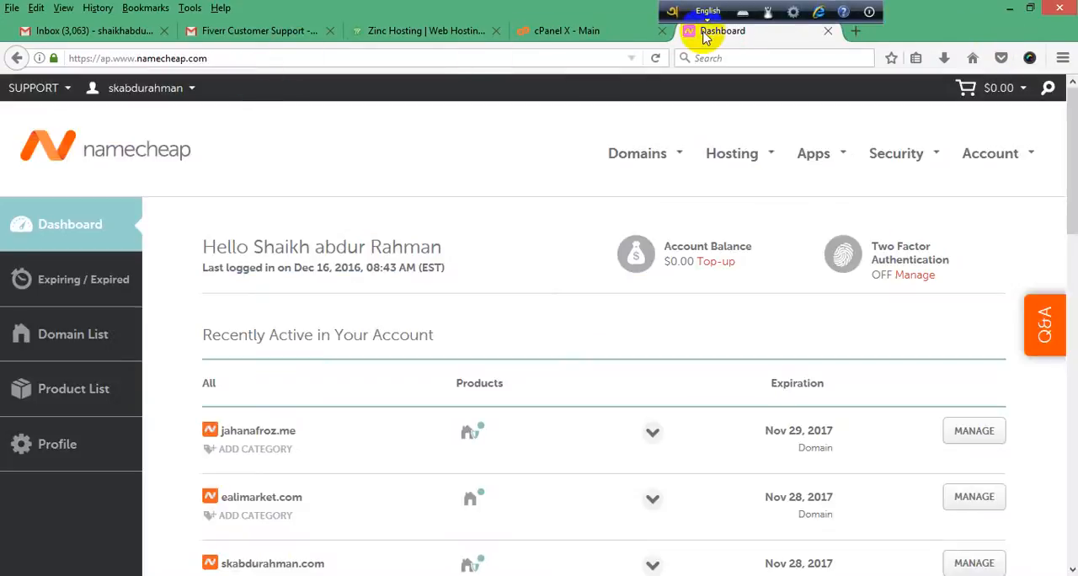
Step: Examine the Namecheap account details and the list of recently active domains on the dashboard
click(55, 291)
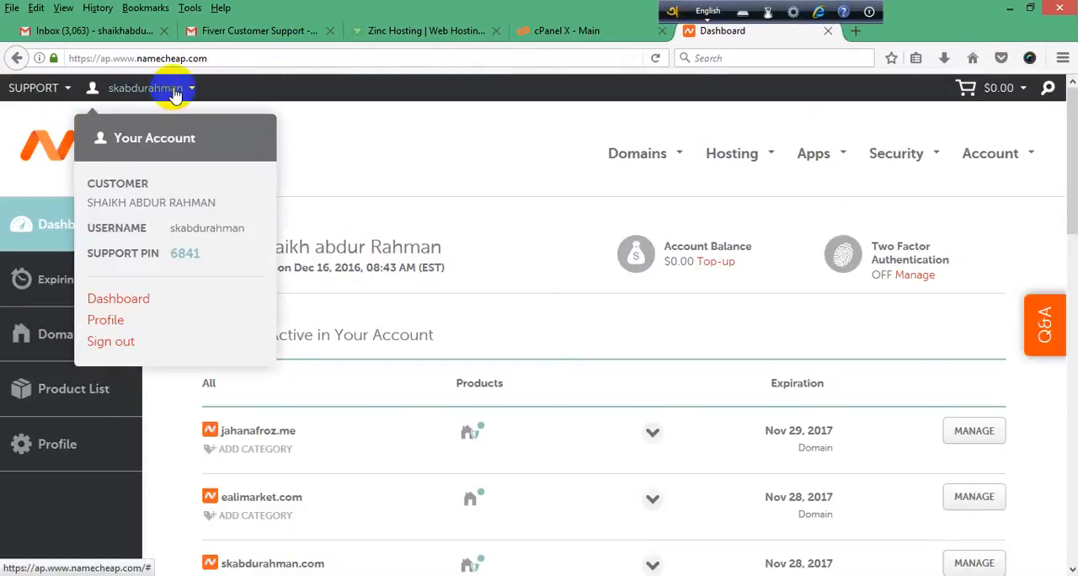
mouse_move(141, 101)
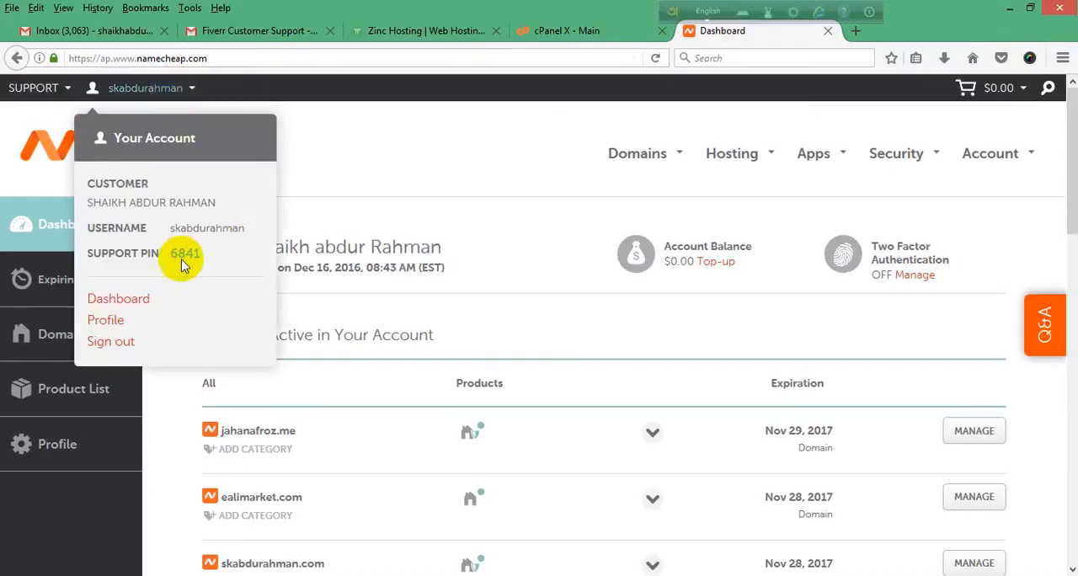
scroll(639, 353, down, 3)
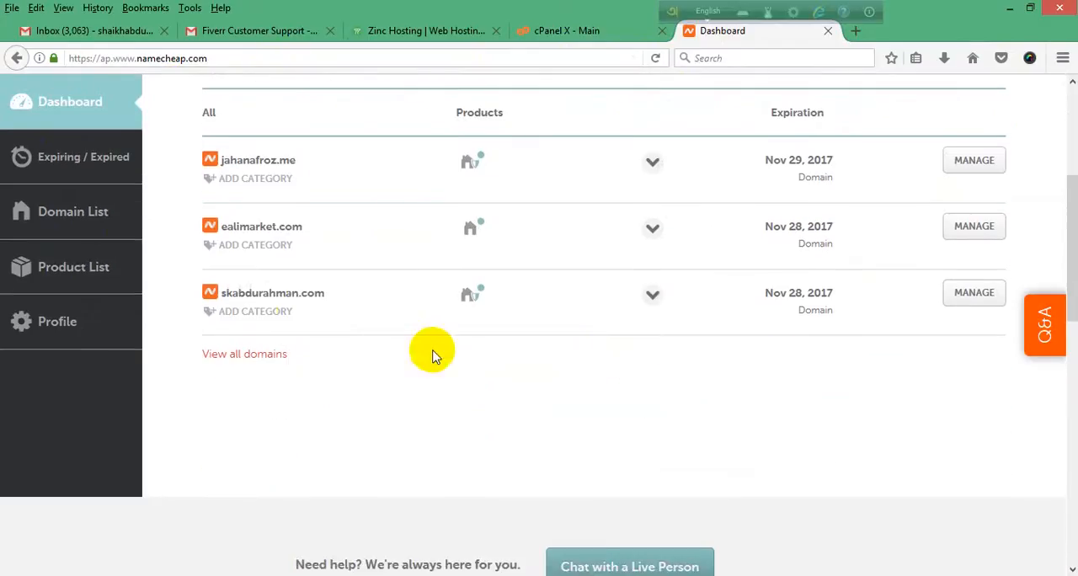
scroll(549, 337, down, 2)
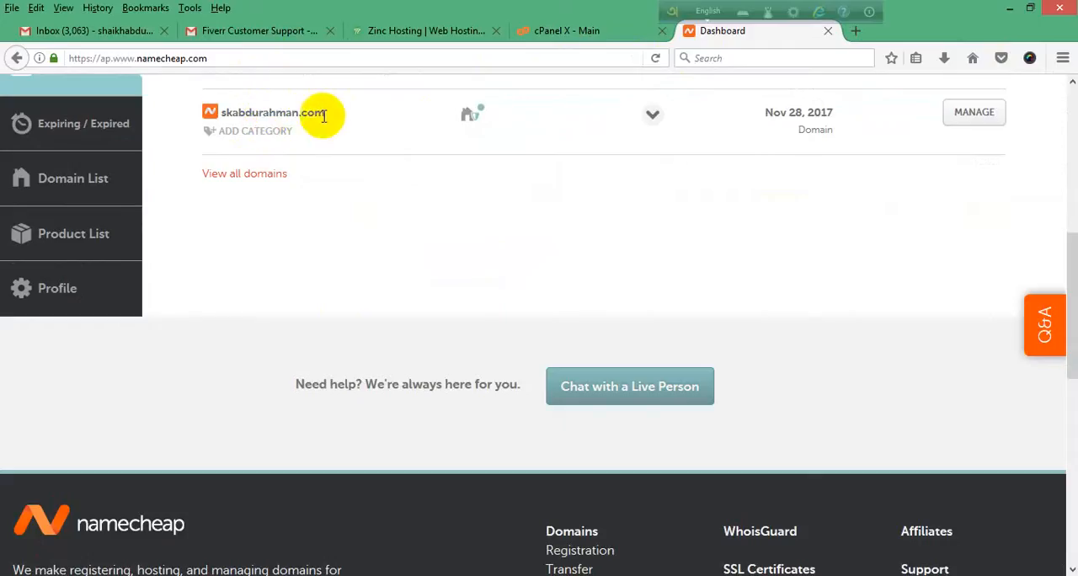
scroll(626, 224, up, 1)
scroll(599, 224, down, 1)
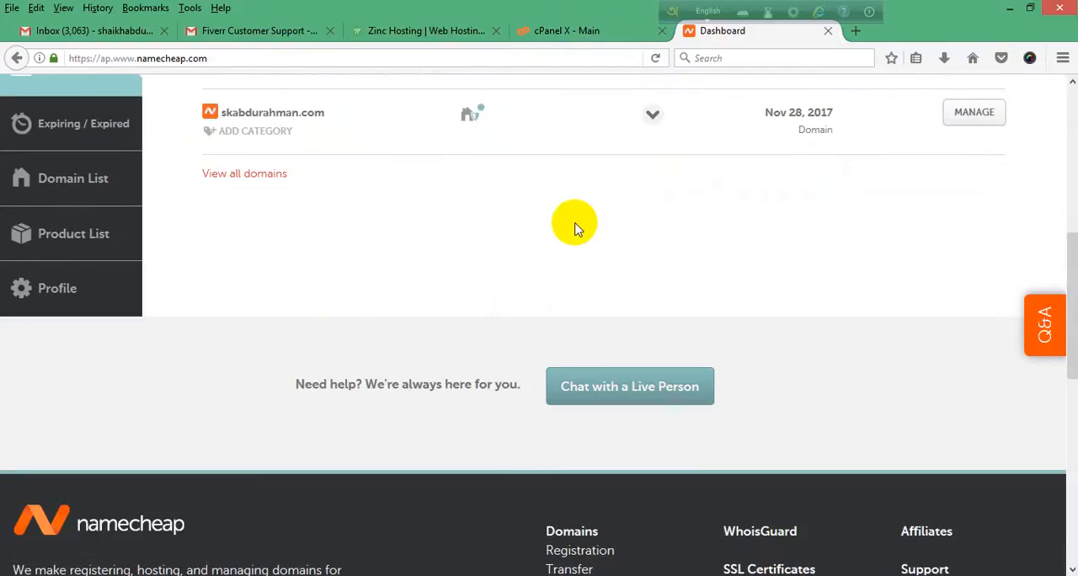
click(855, 30)
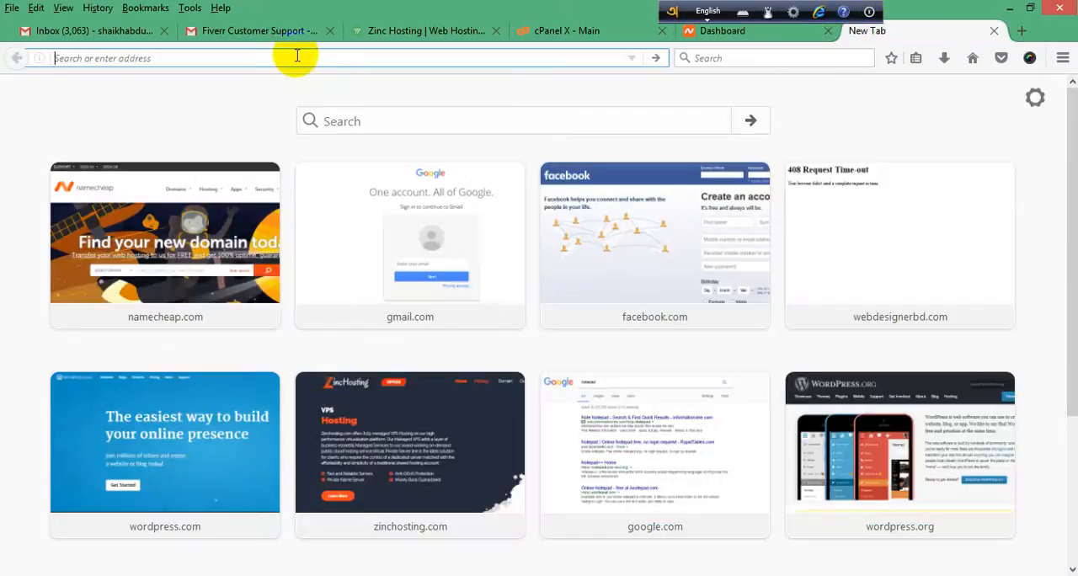
text(c)
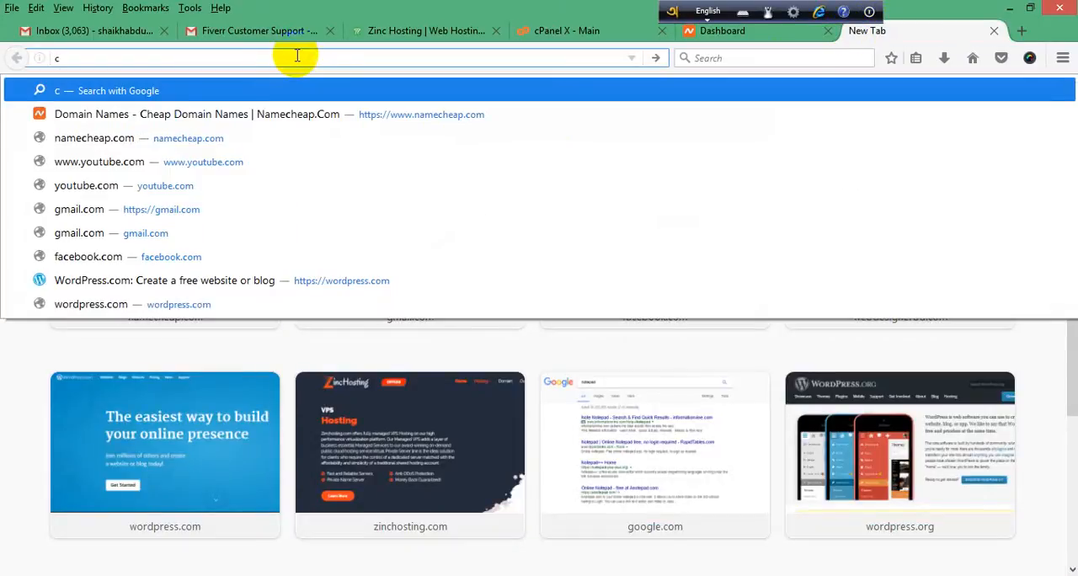
text(pa)
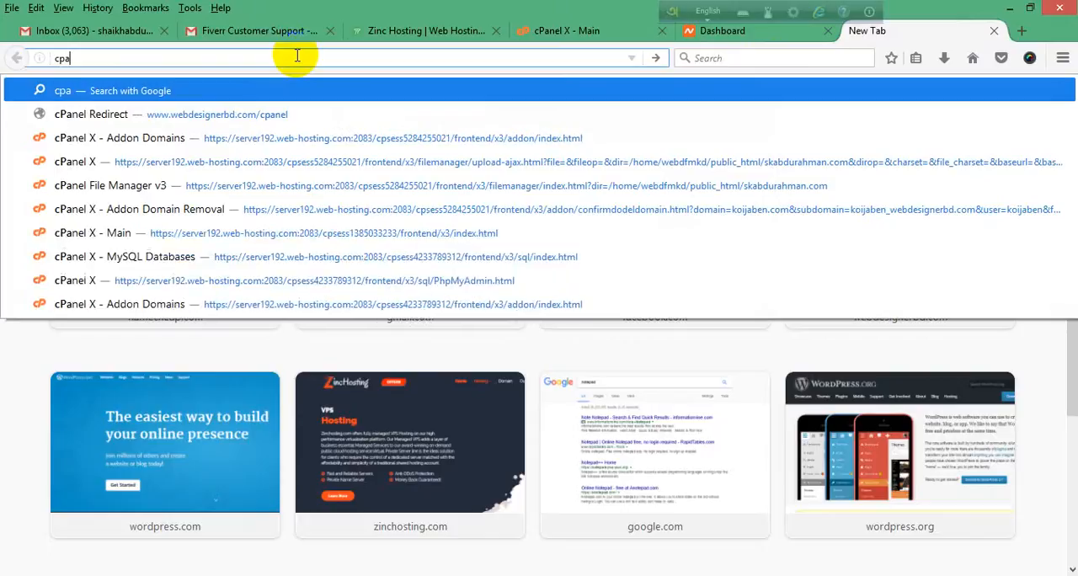
text(nel)
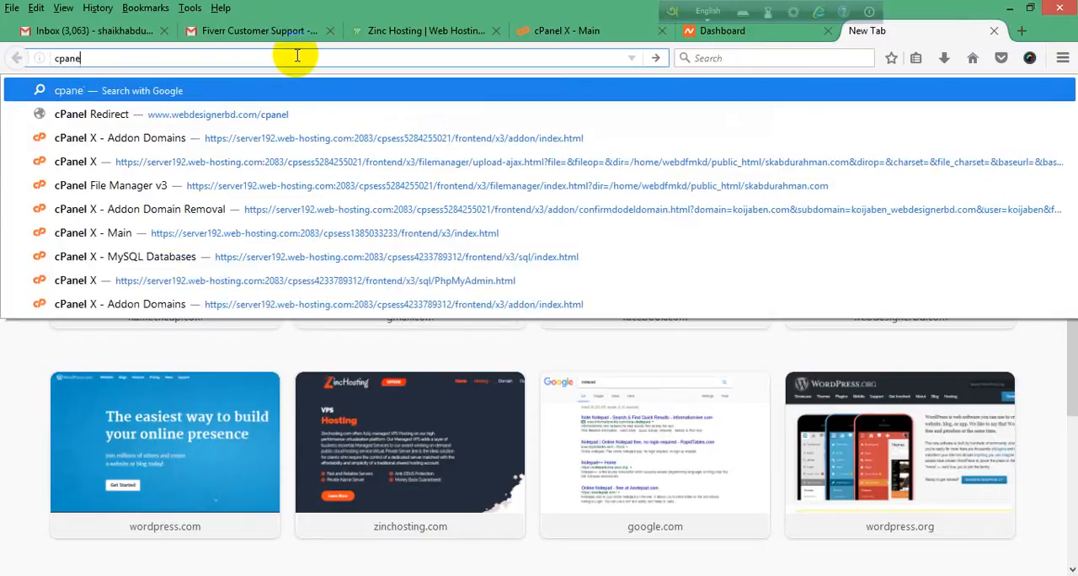
key(Escape)
key(Escape)
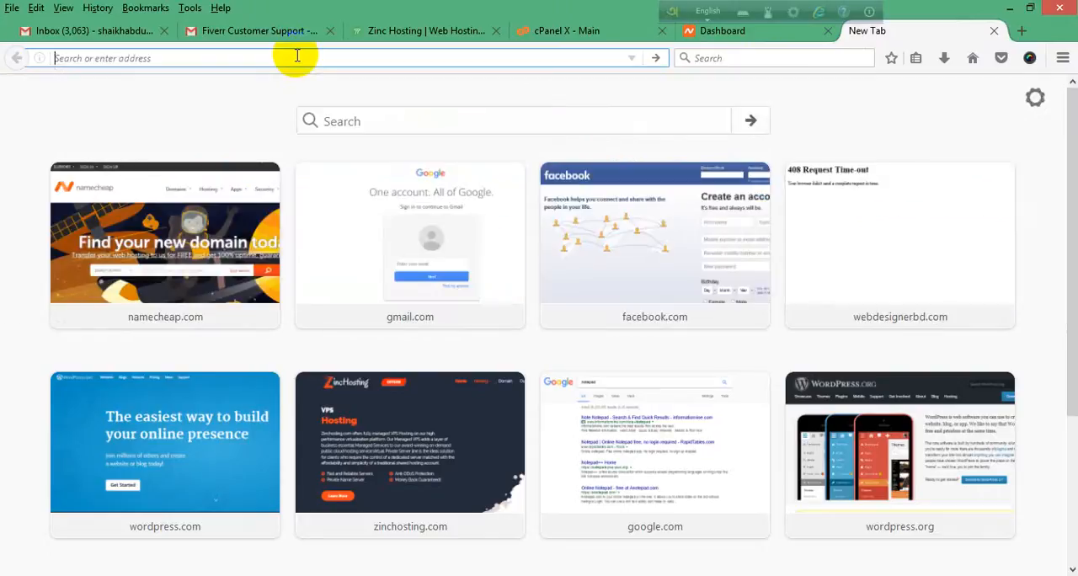
Step: View the cPanel login page at the /cpanel address of the .com domain named after the account owner, and close it
text(sk)
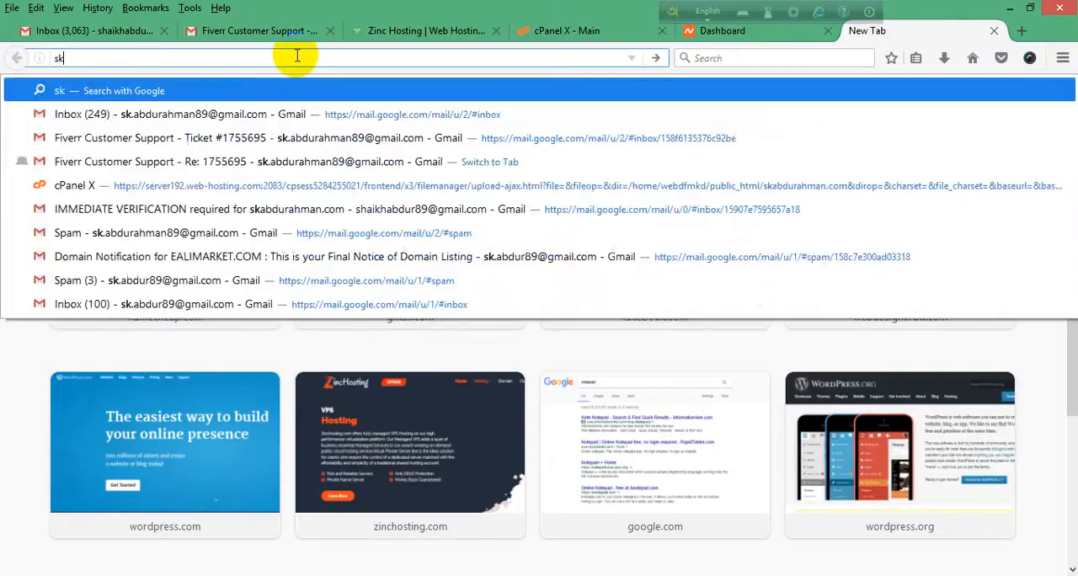
text(abdura)
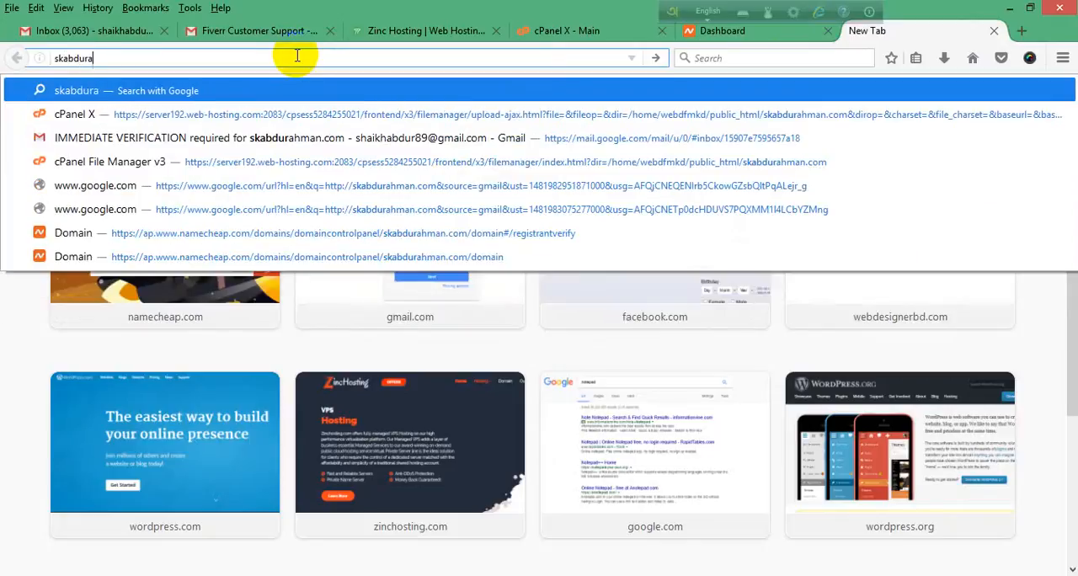
text(hman.co)
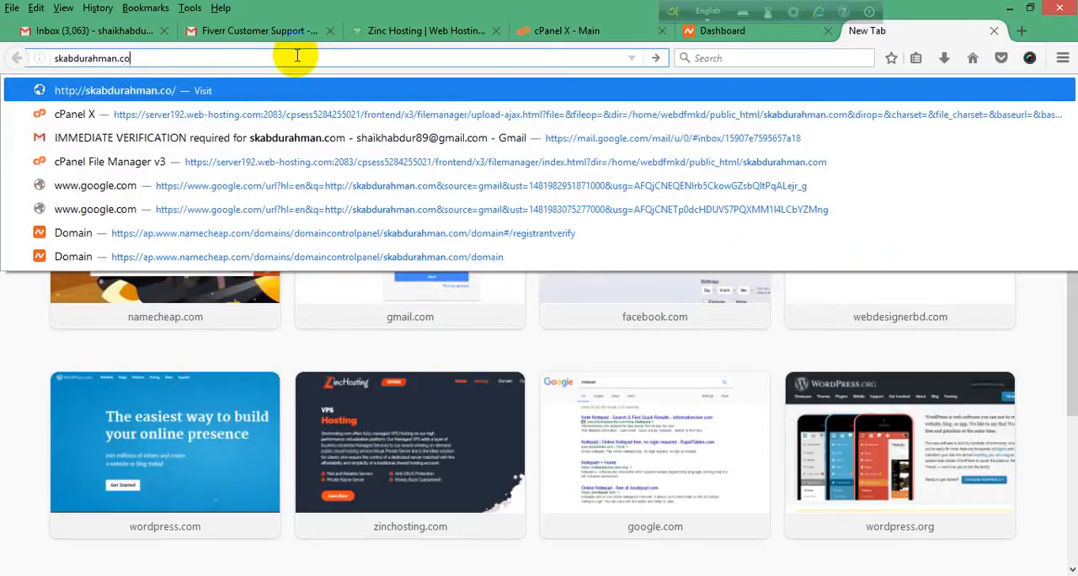
text(m/)
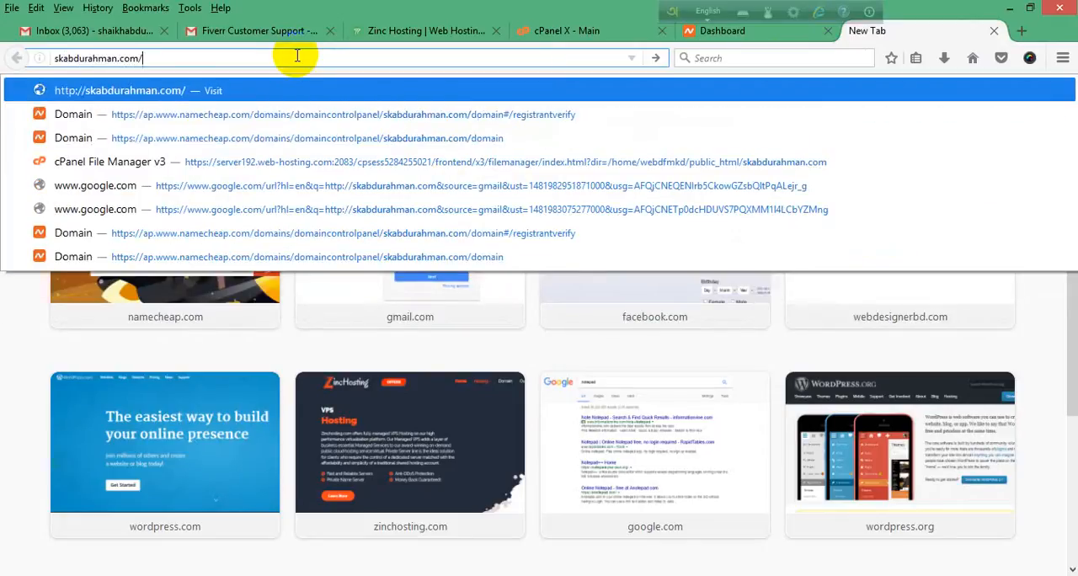
text(cpanel)
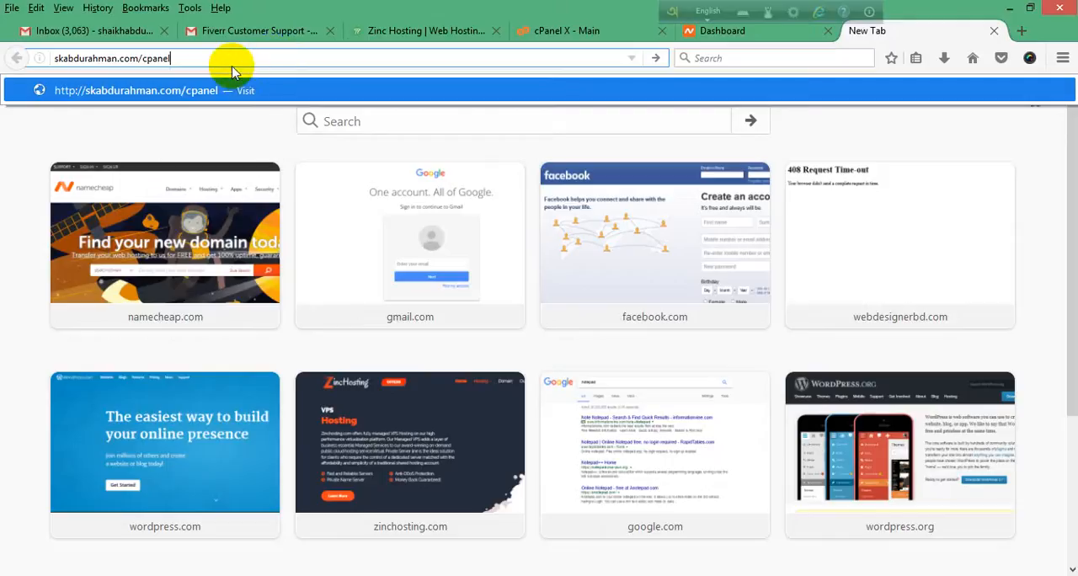
key(Return)
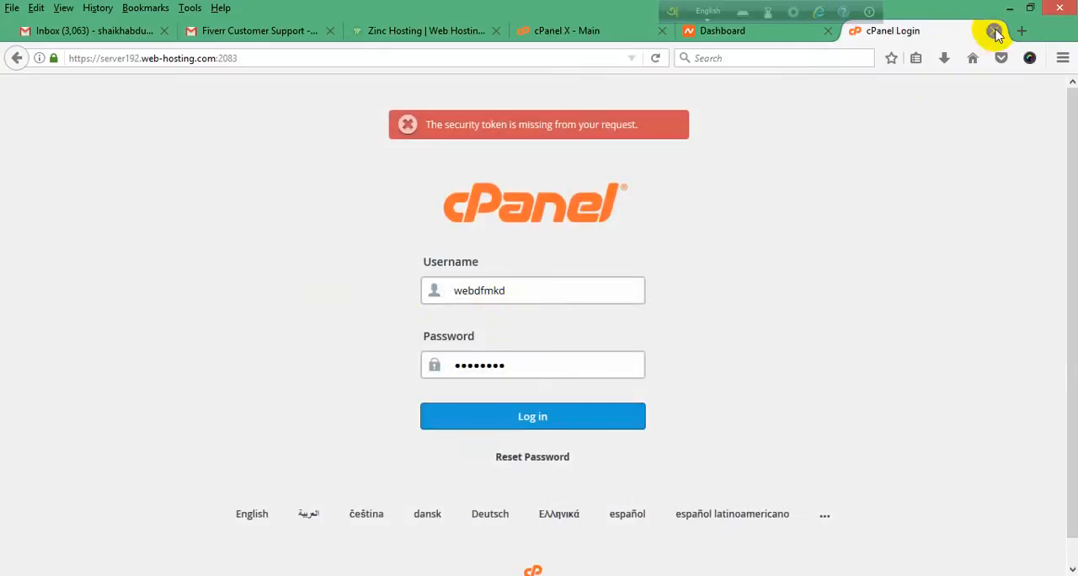
click(993, 30)
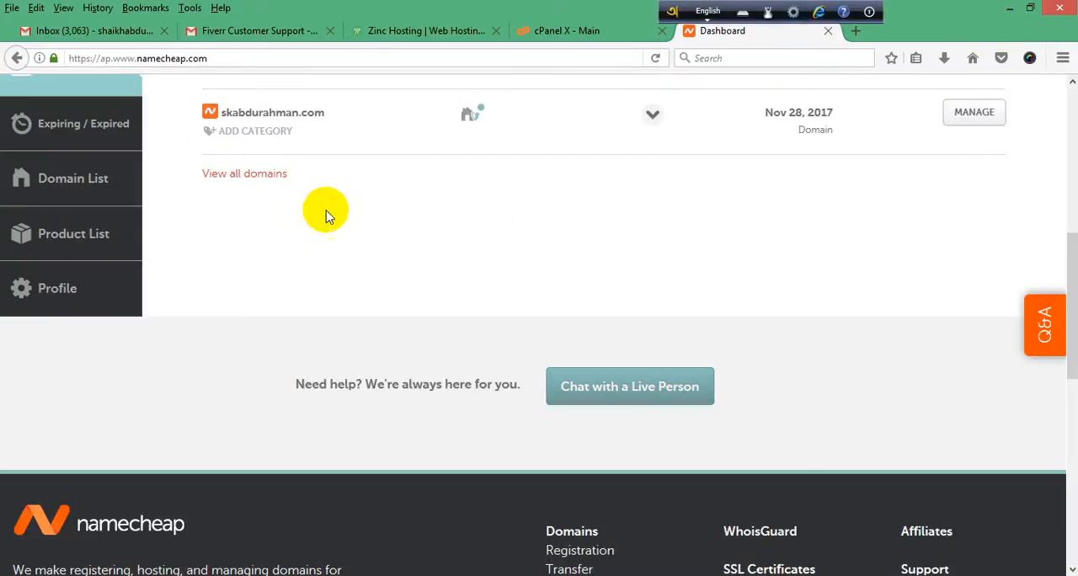
Step: Open the management page of the .com domain named after the account owner from the dashboard's domain list
scroll(349, 289, up, 5)
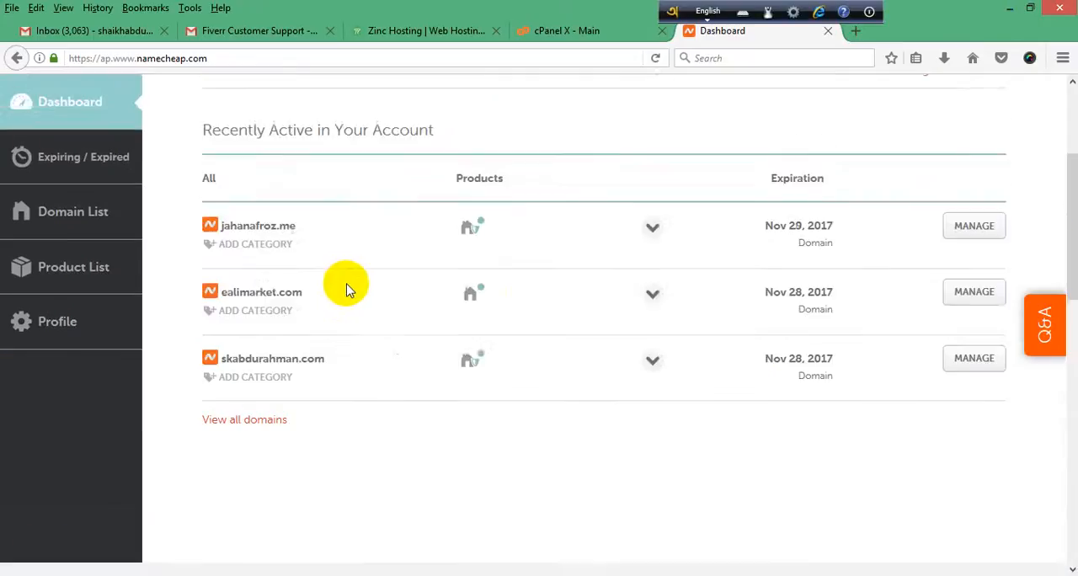
scroll(283, 348, down, 3)
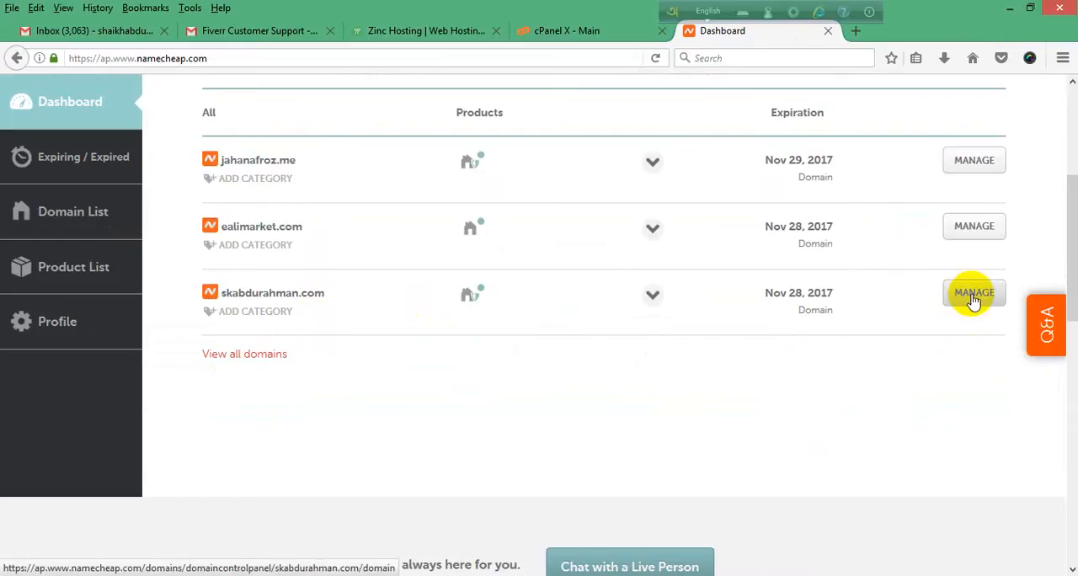
scroll(472, 252, up, 5)
scroll(724, 253, down, 7)
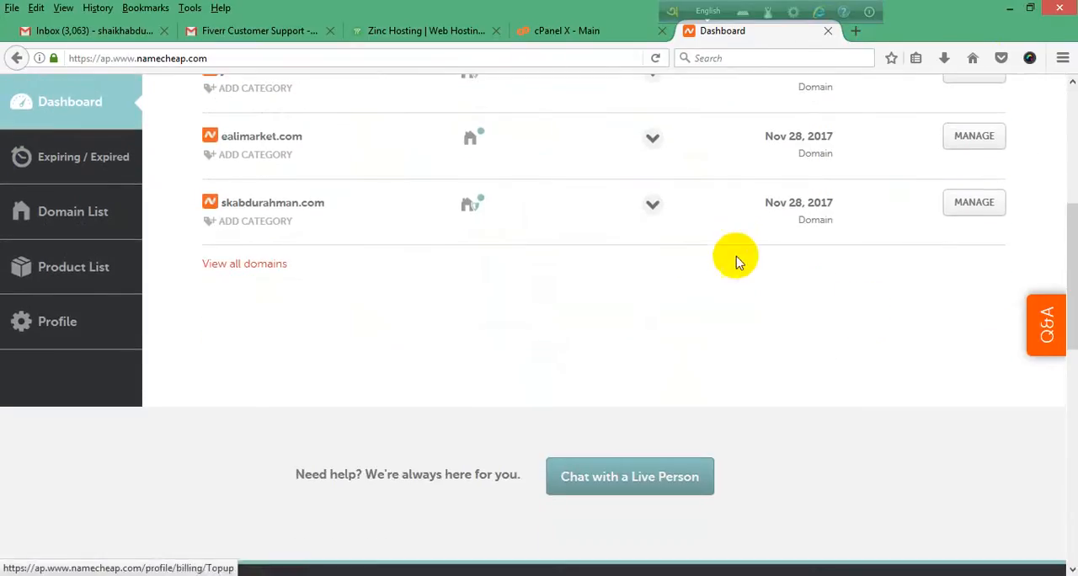
click(972, 208)
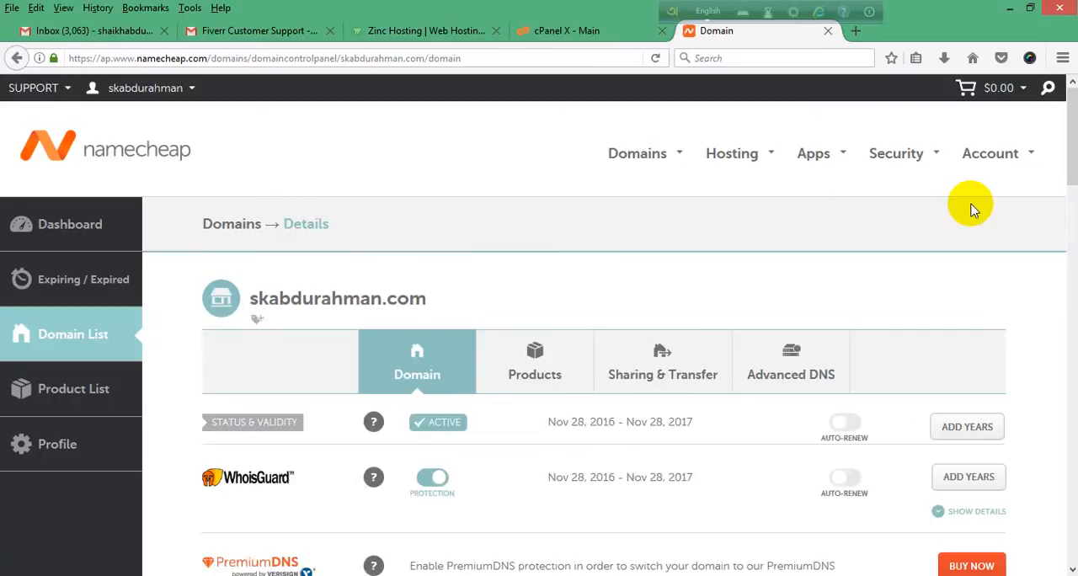
Step: Examine the nameserver options available for the domain and close the list without choosing another one
scroll(856, 233, down, 4)
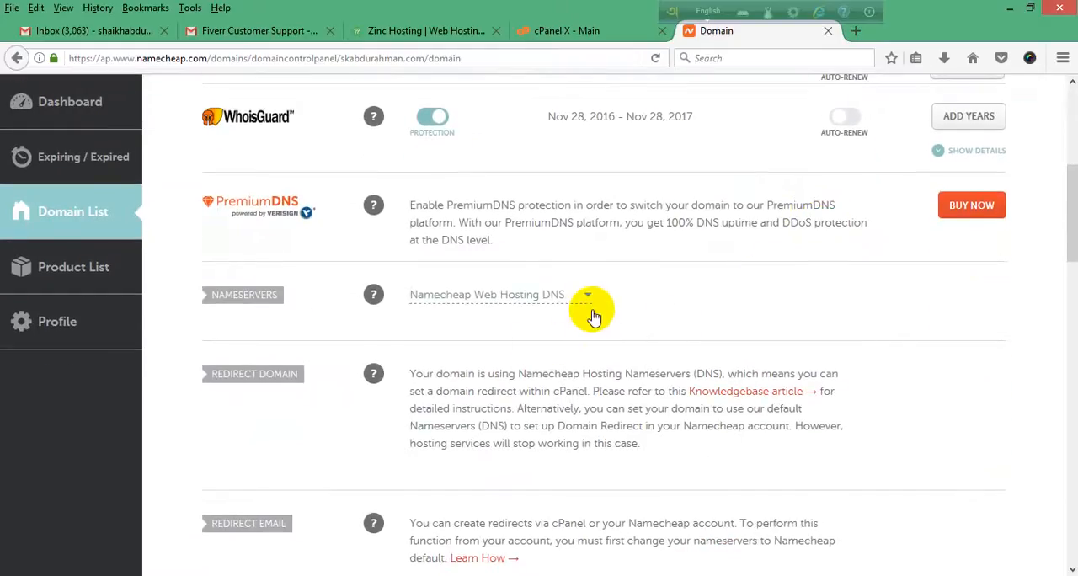
click(587, 296)
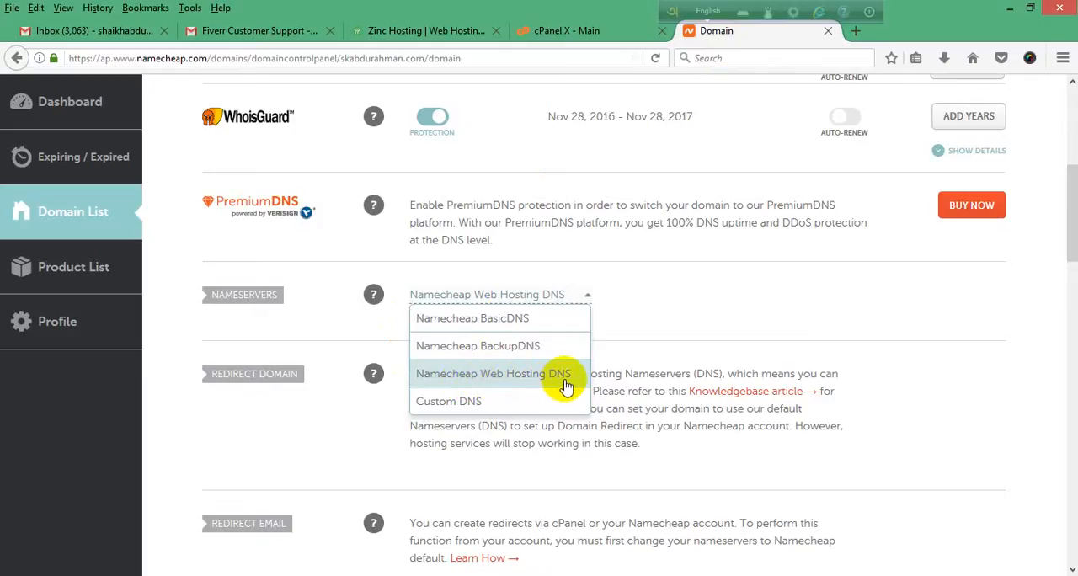
click(694, 282)
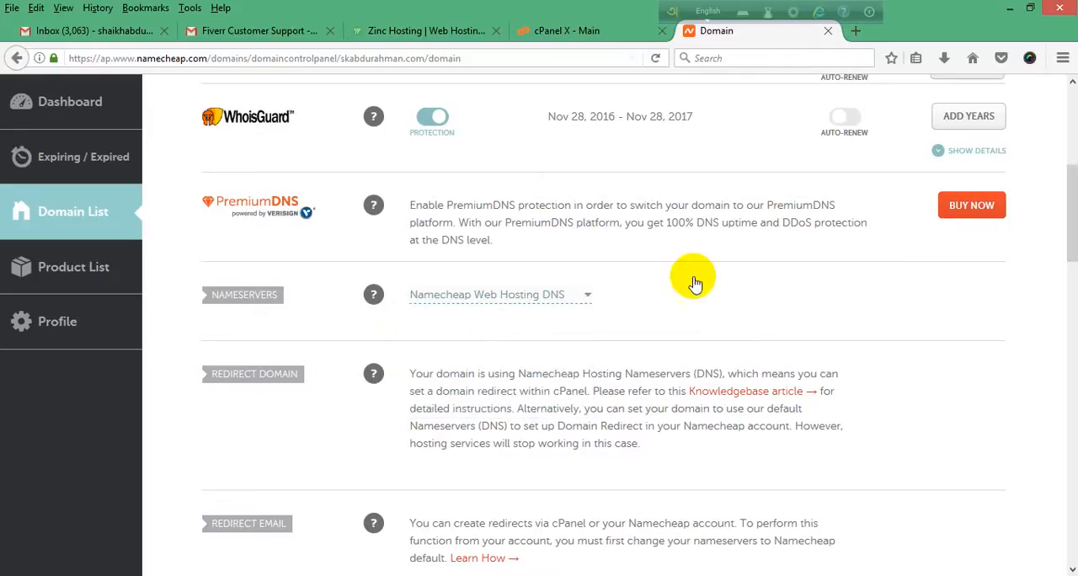
Step: Examine the redirect, private email and domain contact sections on the domain's Namecheap management page
scroll(673, 307, down, 1)
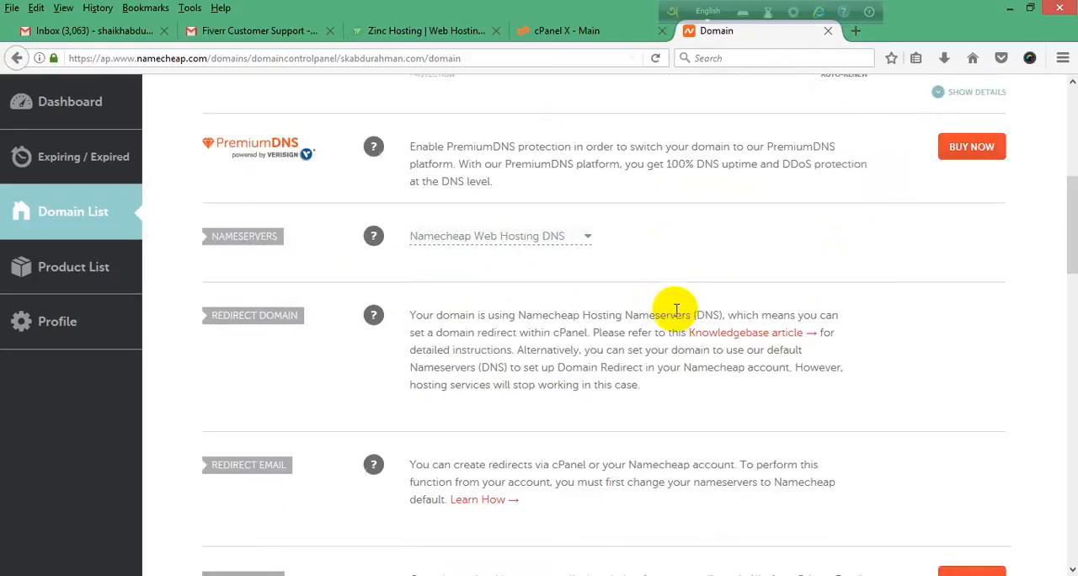
scroll(676, 309, down, 5)
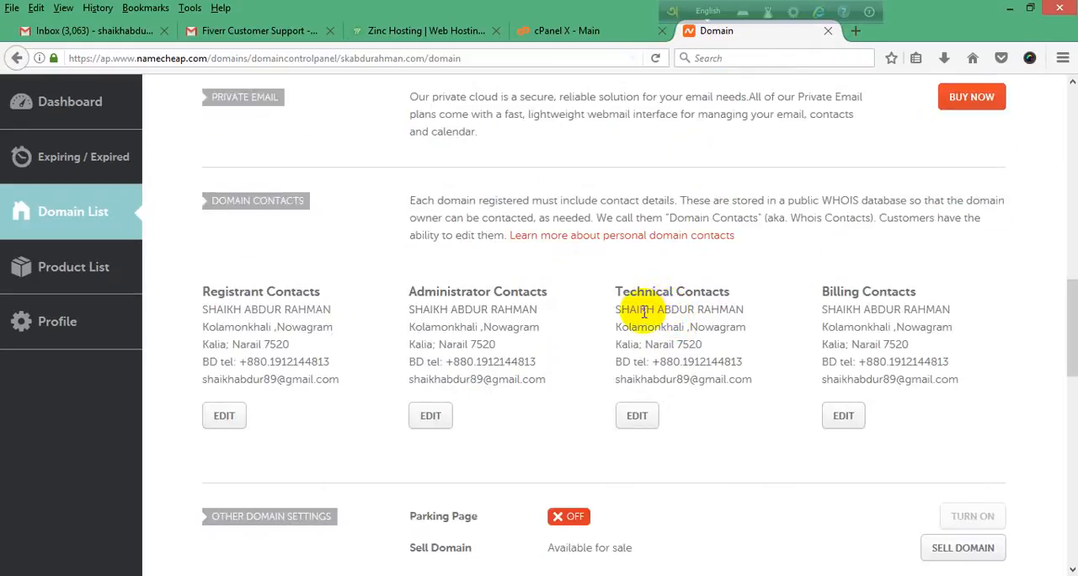
scroll(645, 305, up, 7)
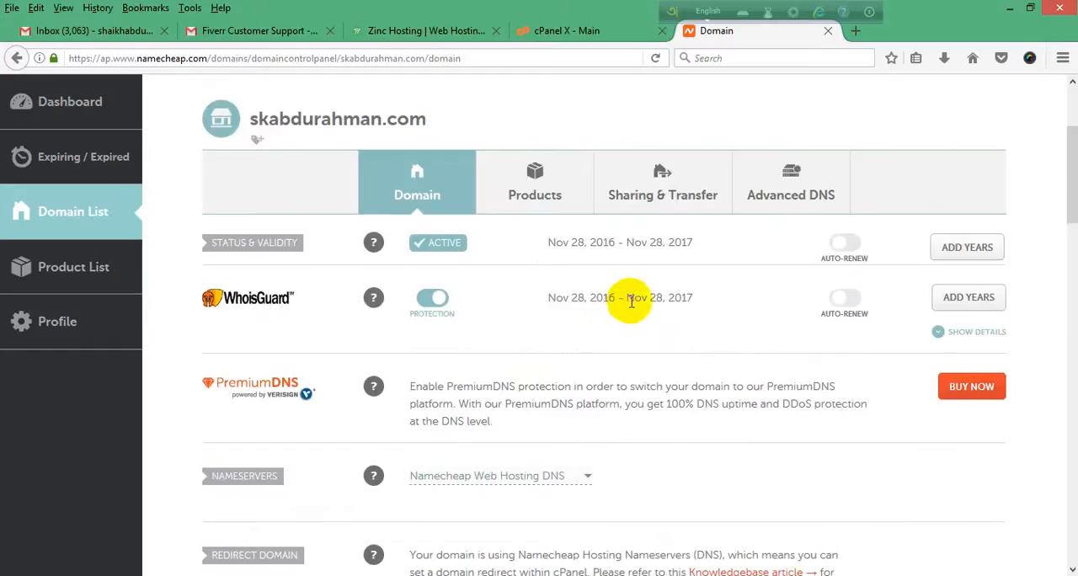
scroll(631, 299, up, 2)
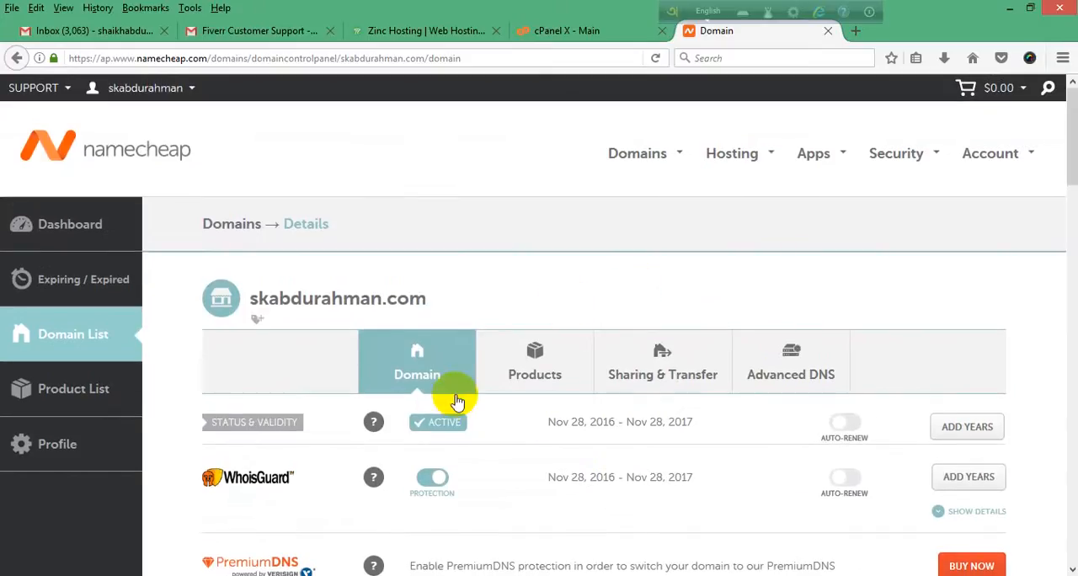
Step: Switch to the hosting cPanel main page and examine its tool sections, including Mail, Files, Security and Domains
click(545, 30)
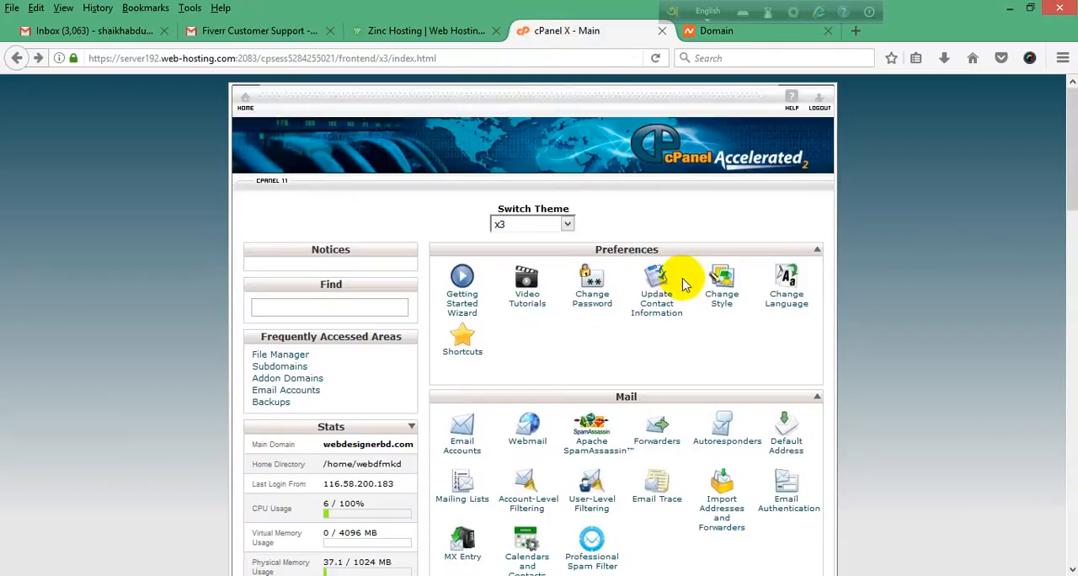
click(746, 39)
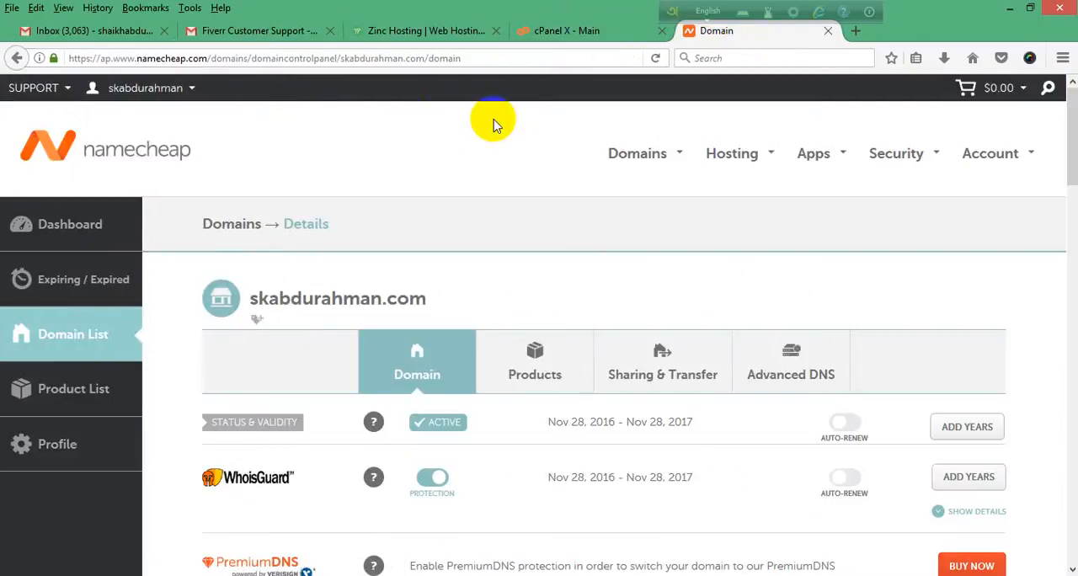
click(596, 31)
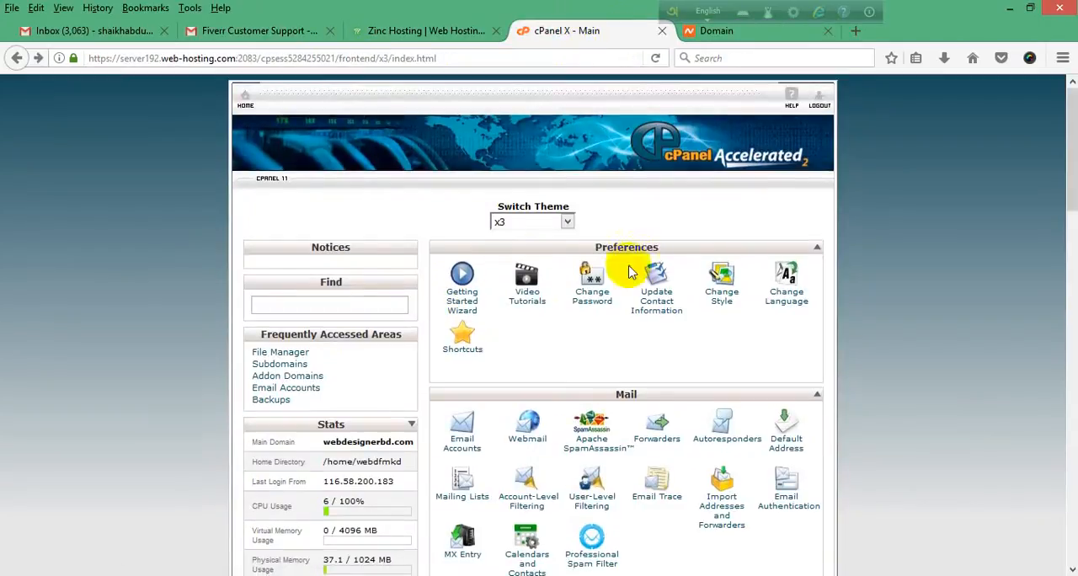
scroll(631, 261, down, 3)
scroll(578, 202, down, 6)
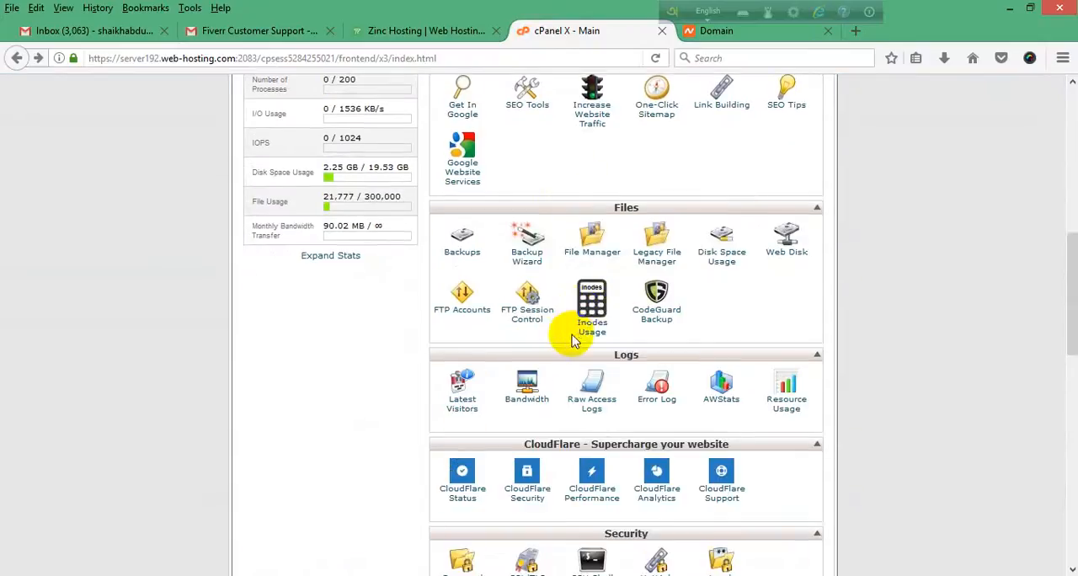
scroll(573, 330, up, 9)
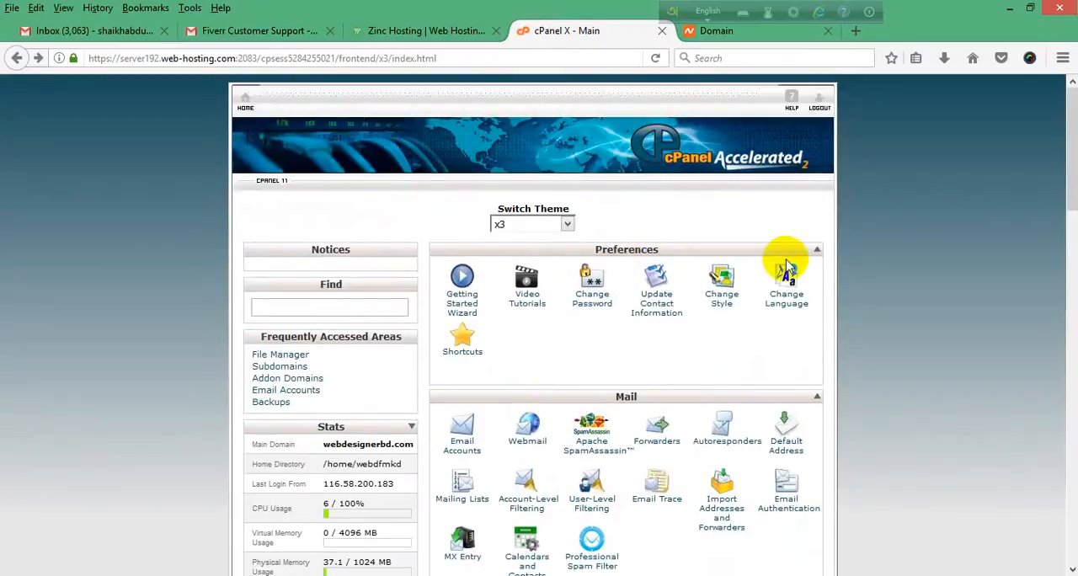
scroll(741, 269, down, 3)
scroll(707, 234, down, 2)
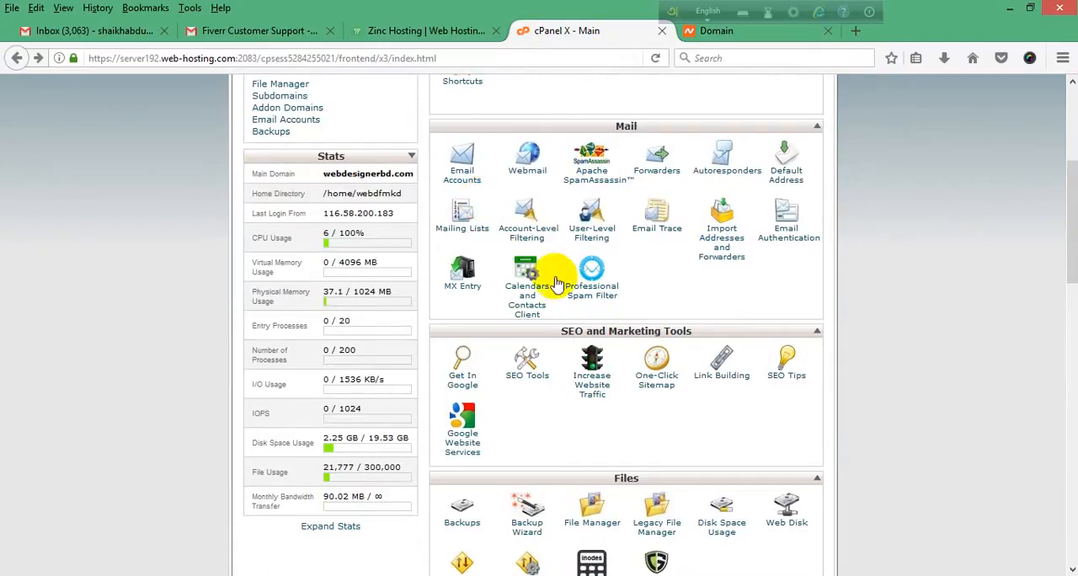
scroll(620, 211, down, 2)
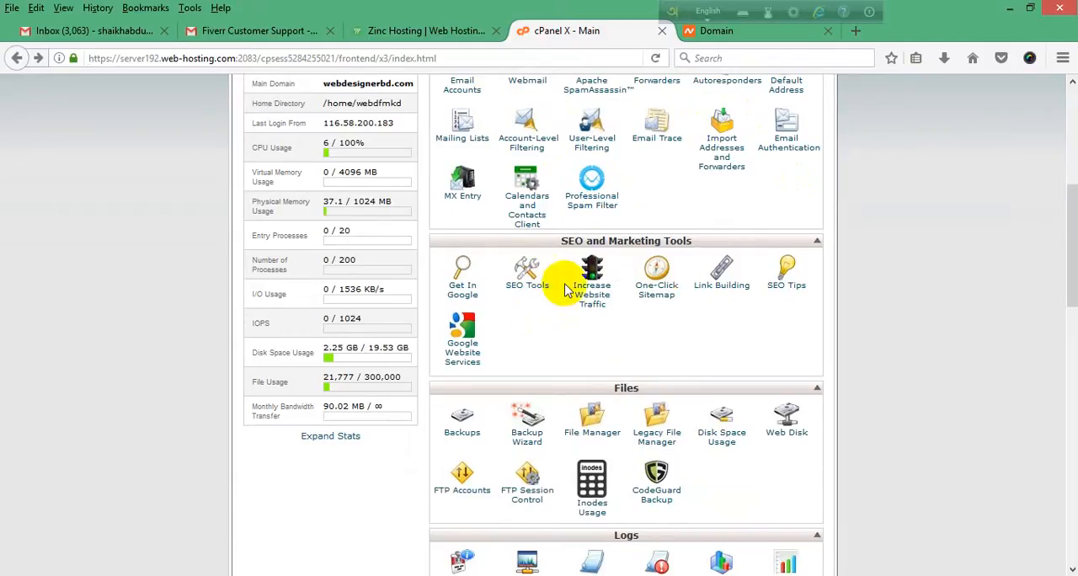
scroll(653, 280, down, 1)
scroll(654, 280, down, 3)
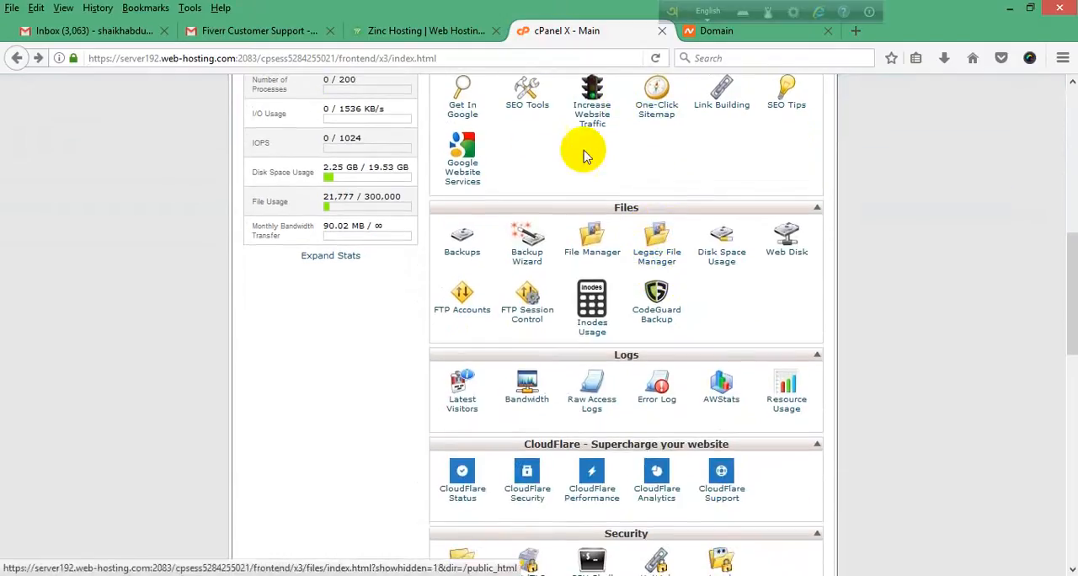
scroll(669, 212, down, 2)
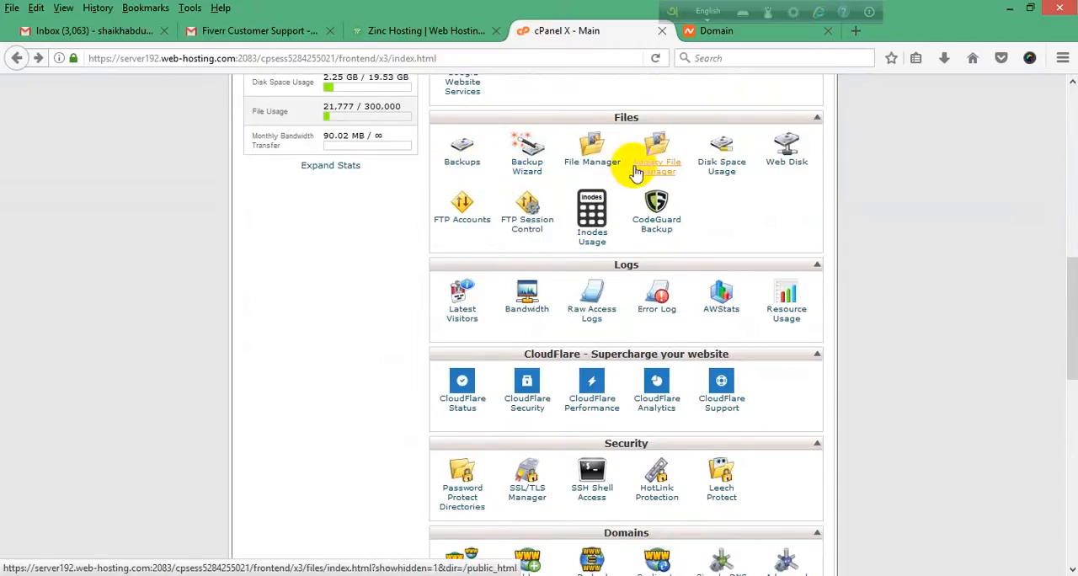
scroll(665, 164, down, 2)
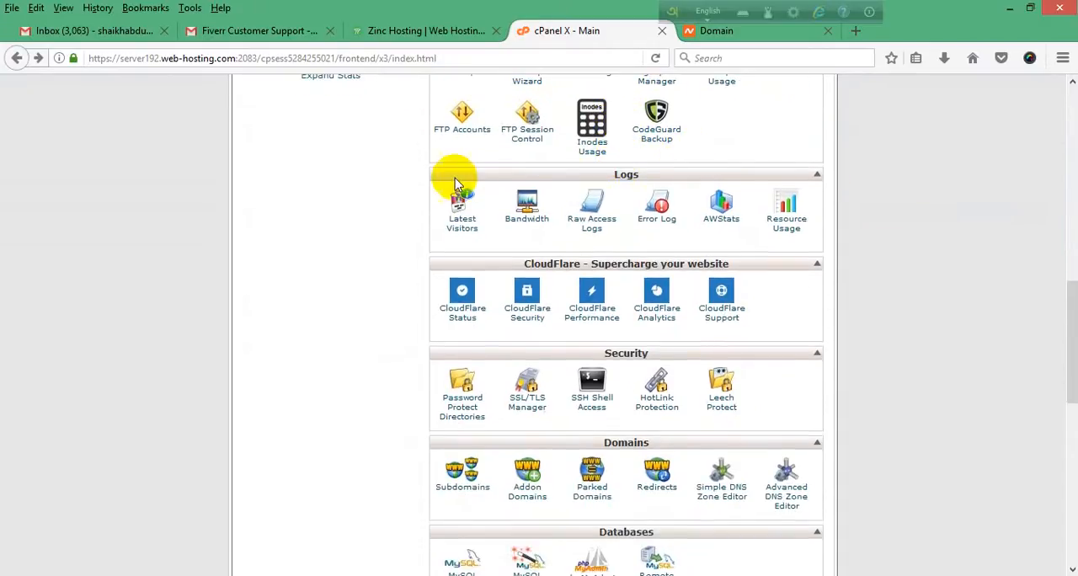
scroll(505, 223, down, 3)
scroll(589, 294, down, 1)
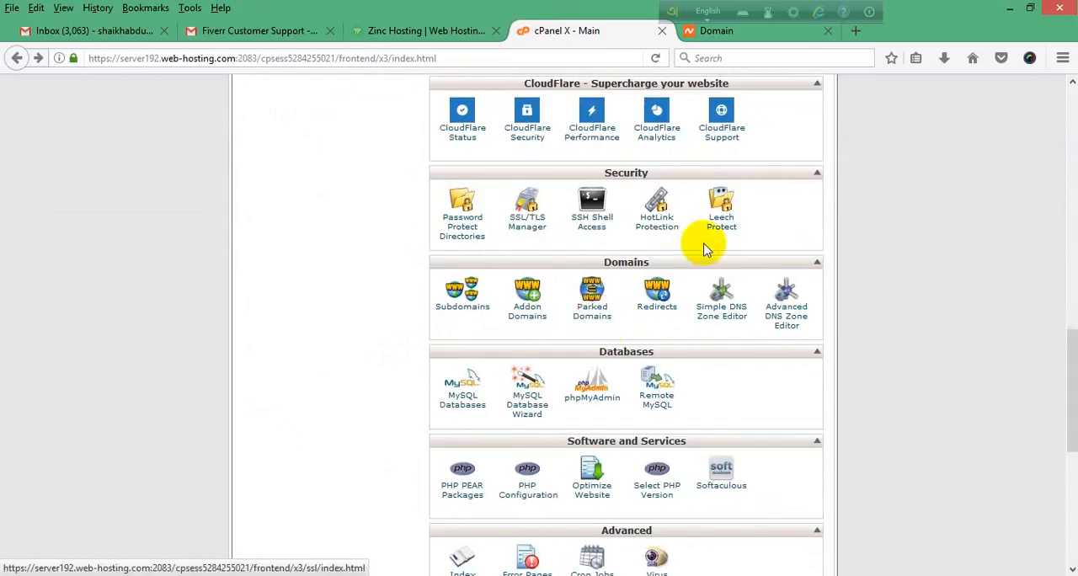
scroll(706, 246, down, 2)
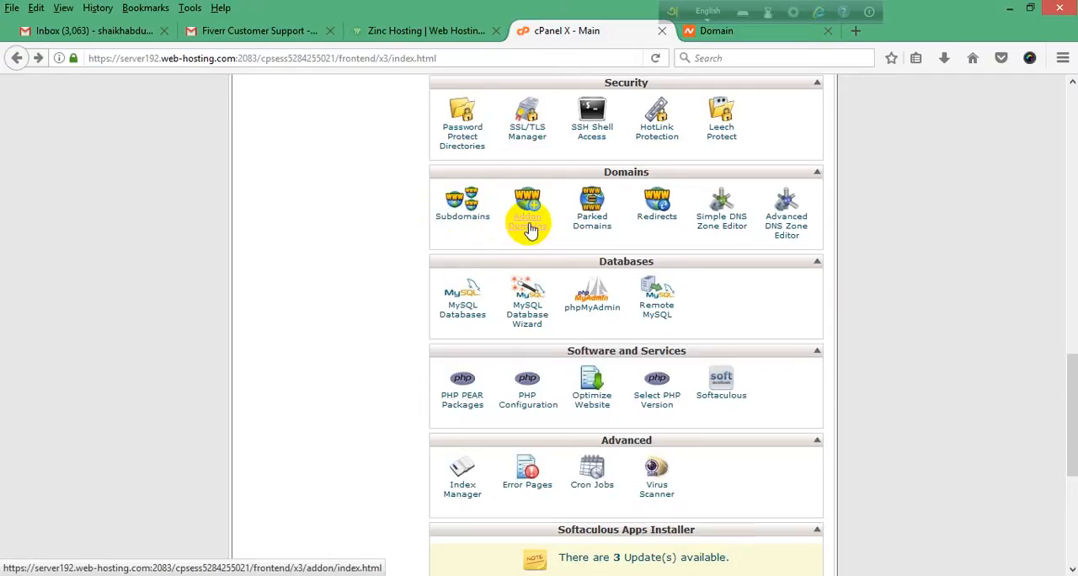
Step: Open Addon Domains from the Domains section of the cPanel main page
scroll(552, 282, up, 10)
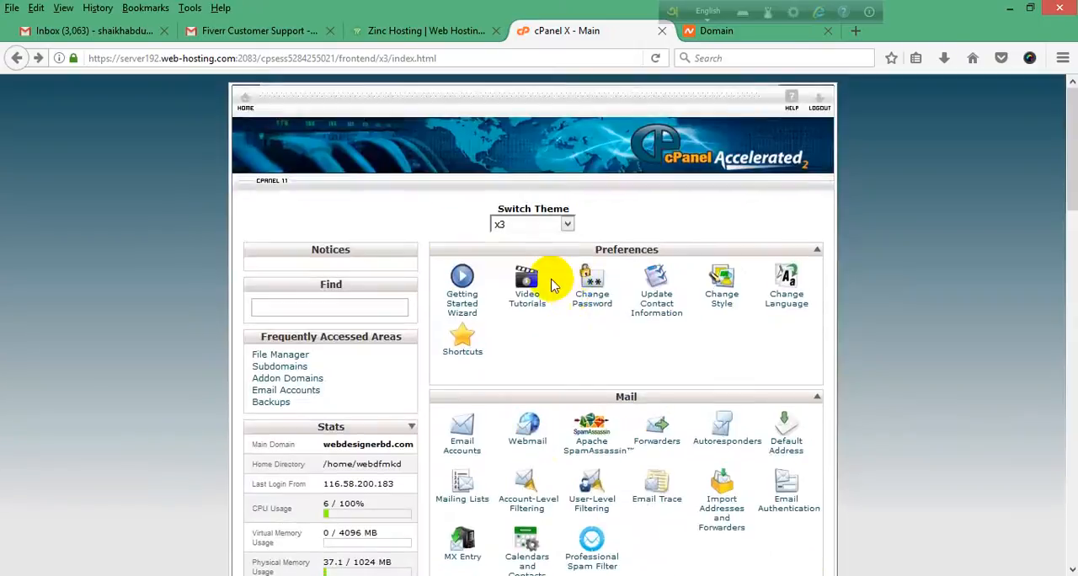
scroll(551, 282, down, 10)
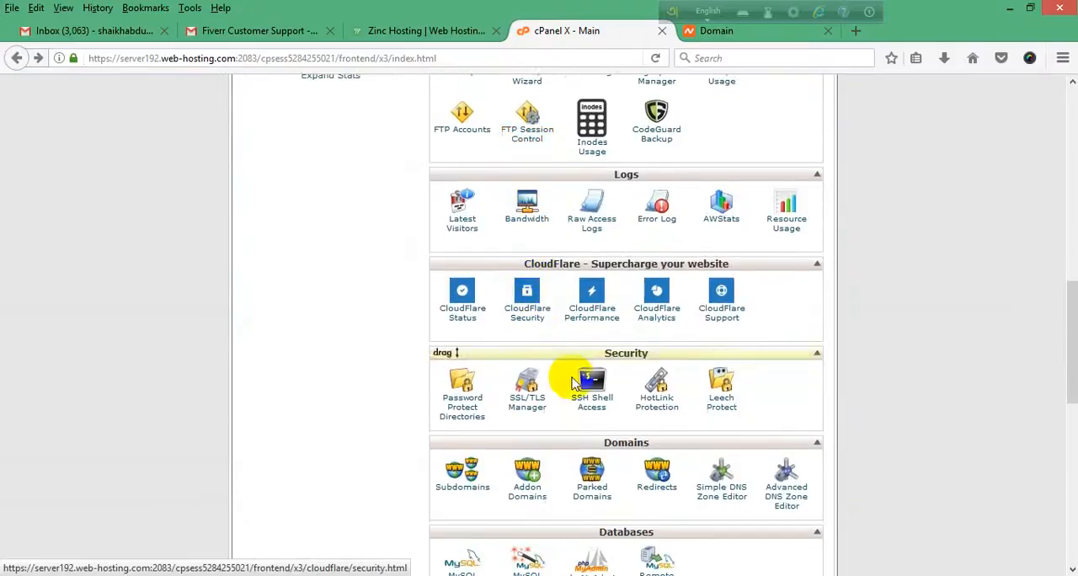
scroll(673, 284, down, 4)
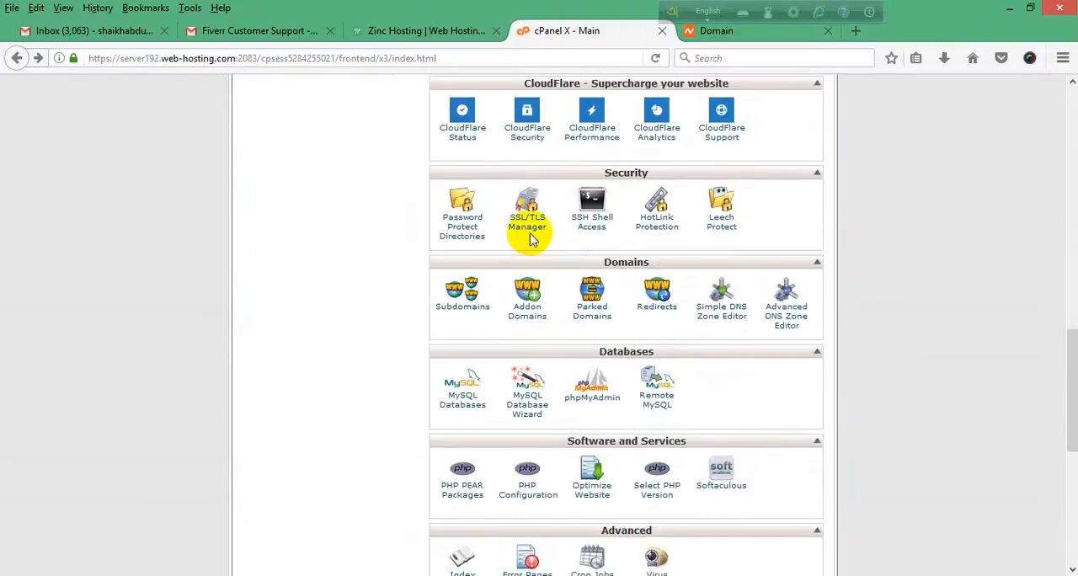
click(522, 325)
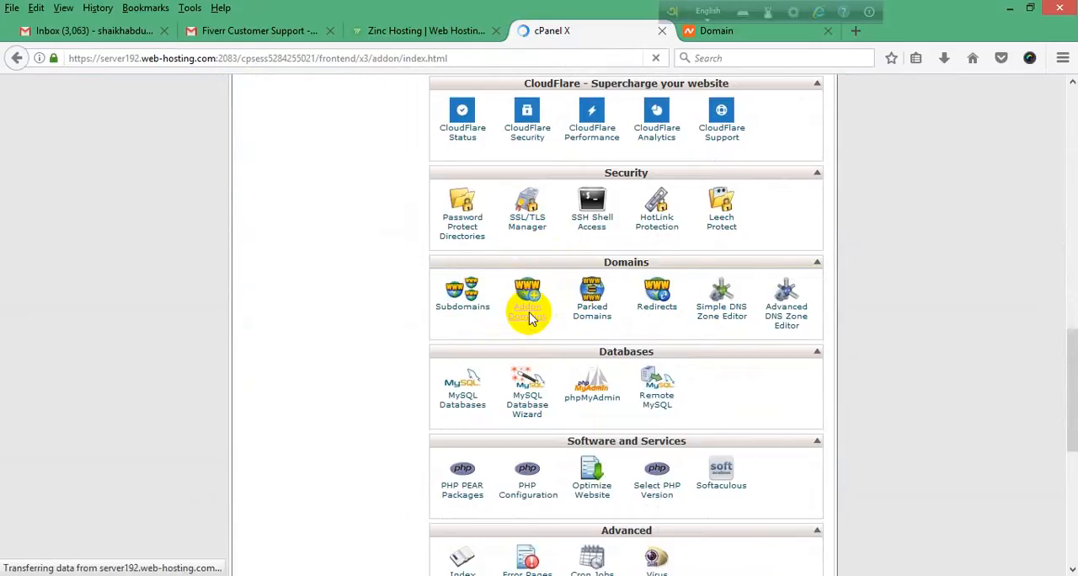
Step: Review the addon domain limit and the list of existing addon domains, and return to the cPanel main page
scroll(517, 286, down, 2)
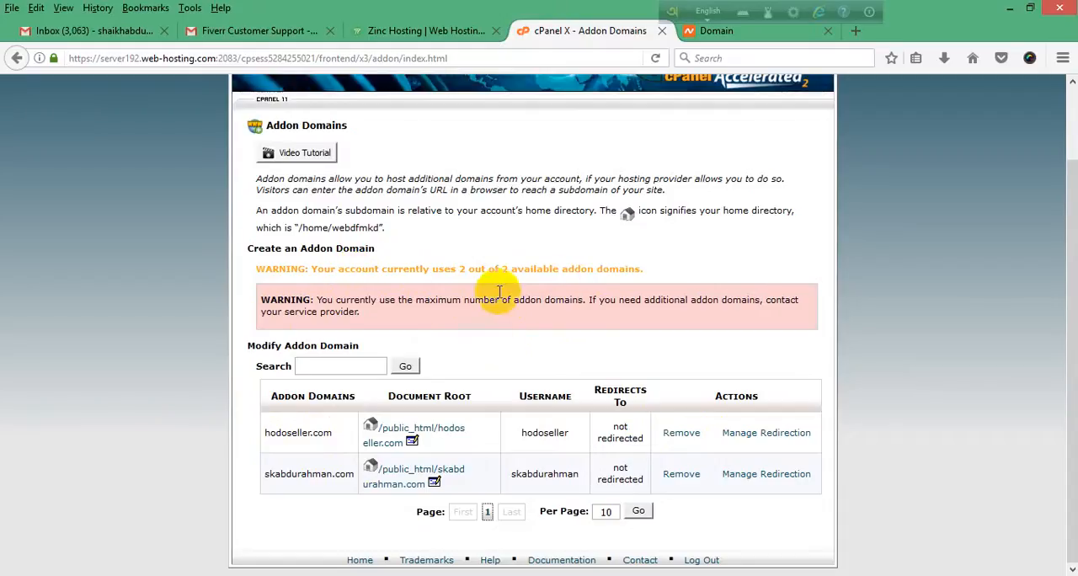
scroll(471, 320, up, 2)
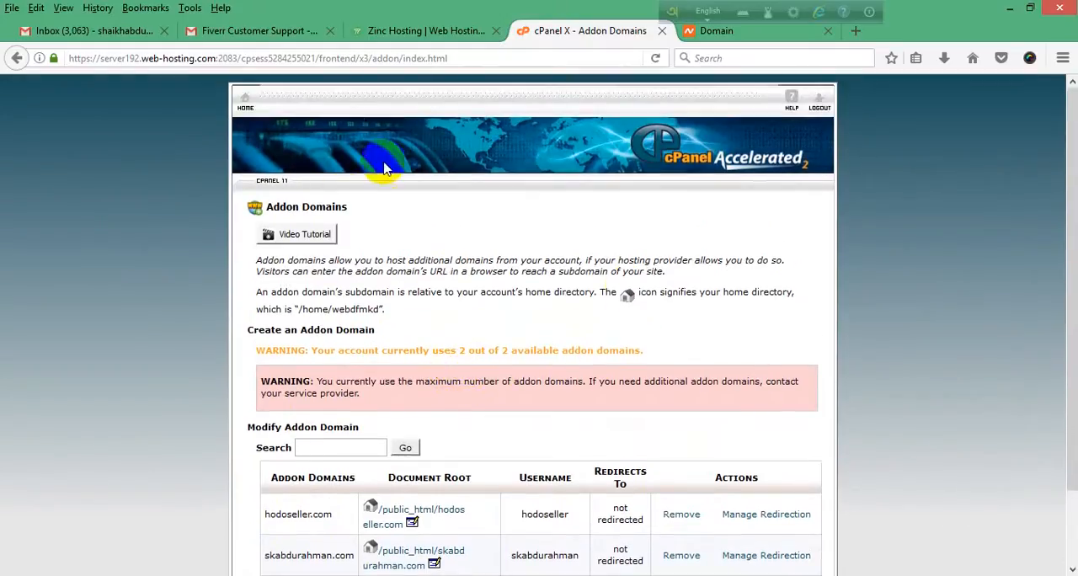
click(244, 105)
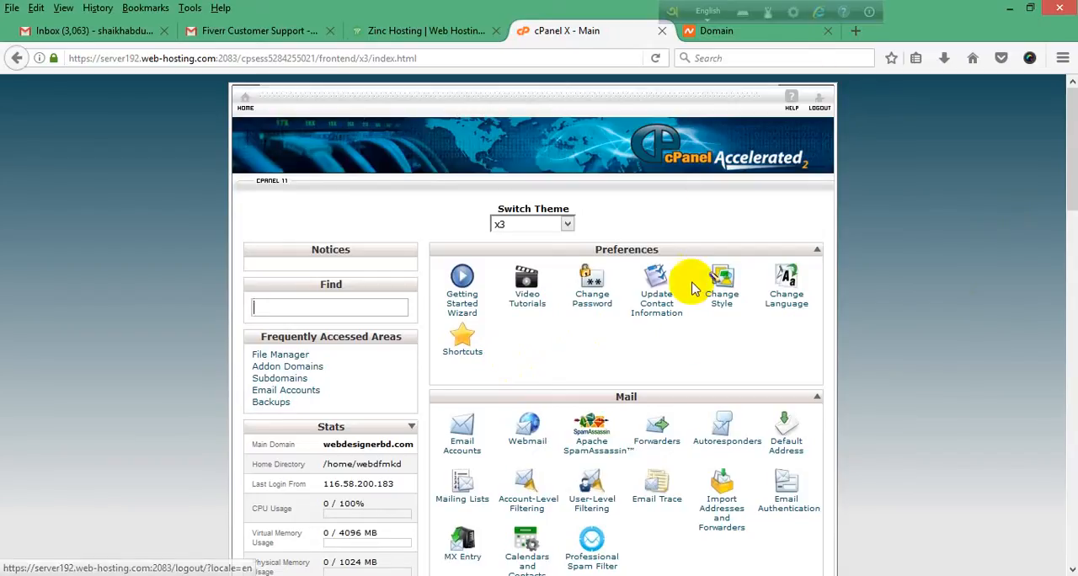
scroll(691, 282, down, 4)
scroll(831, 219, up, 2)
scroll(832, 219, up, 3)
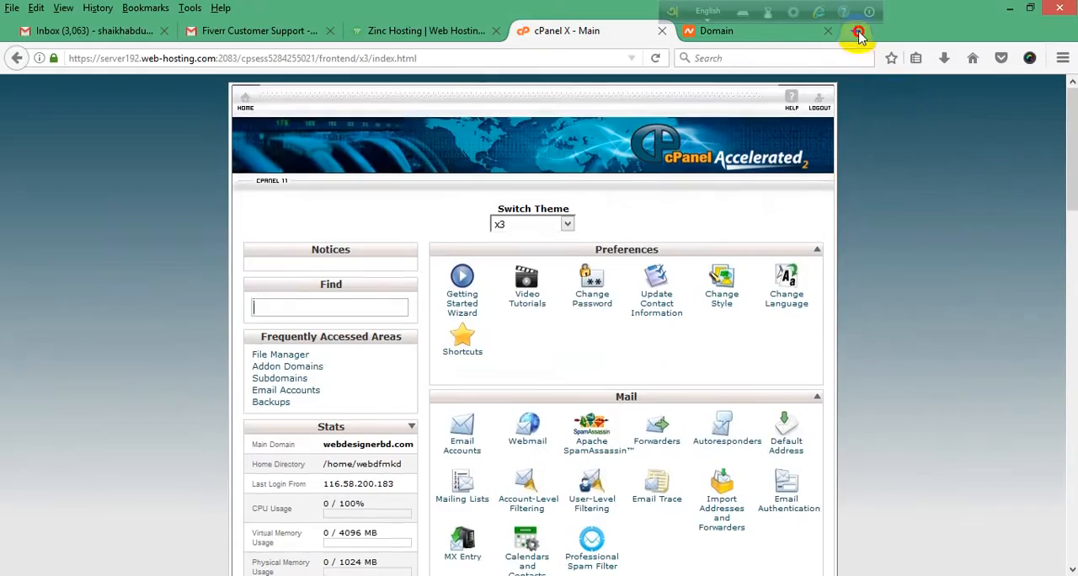
Step: Open the hosting account's main domain, webdesignerbd.com, in a new browser tab
click(856, 30)
text(webdesignerbd.com/)
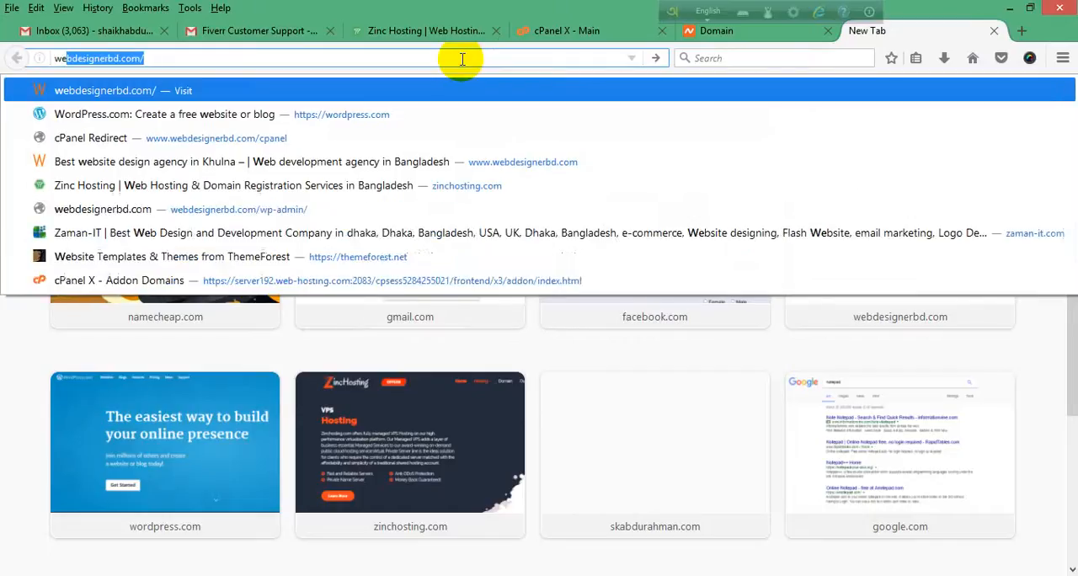
key(Return)
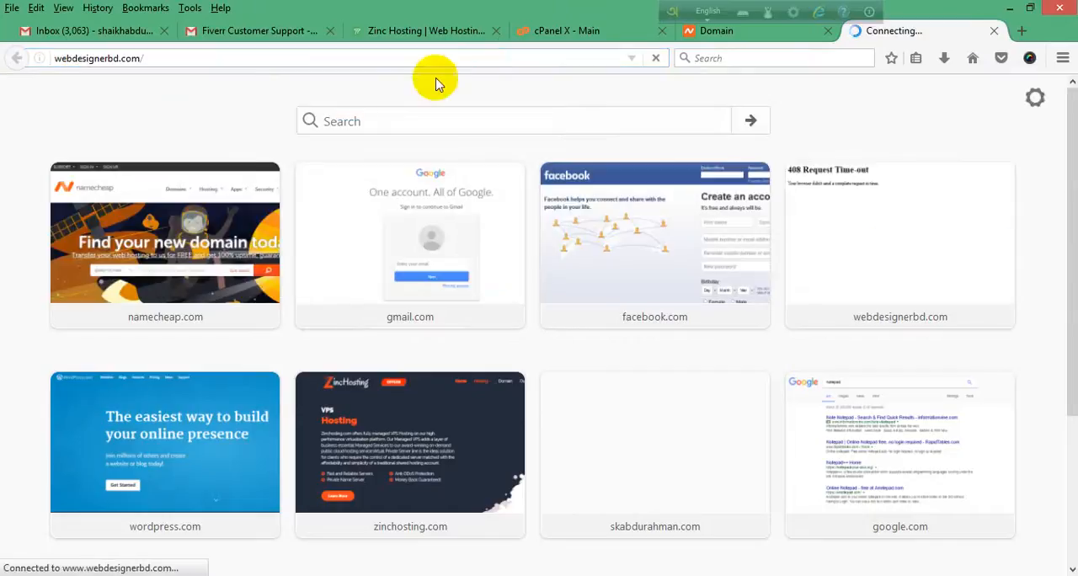
Step: Open the .com domain named after the account owner in another new browser tab
click(1021, 30)
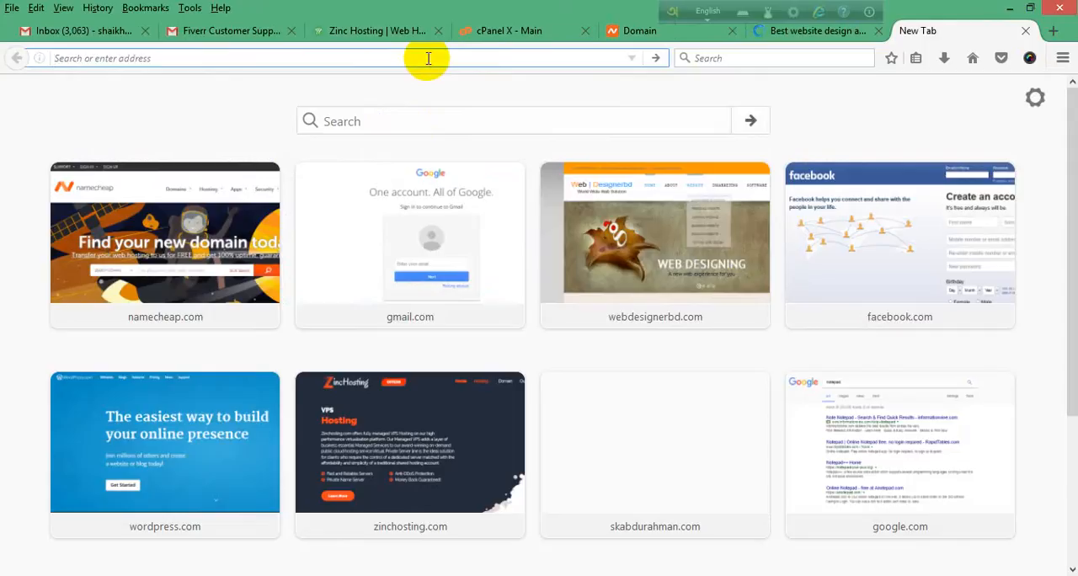
text(skabdurahman.com/)
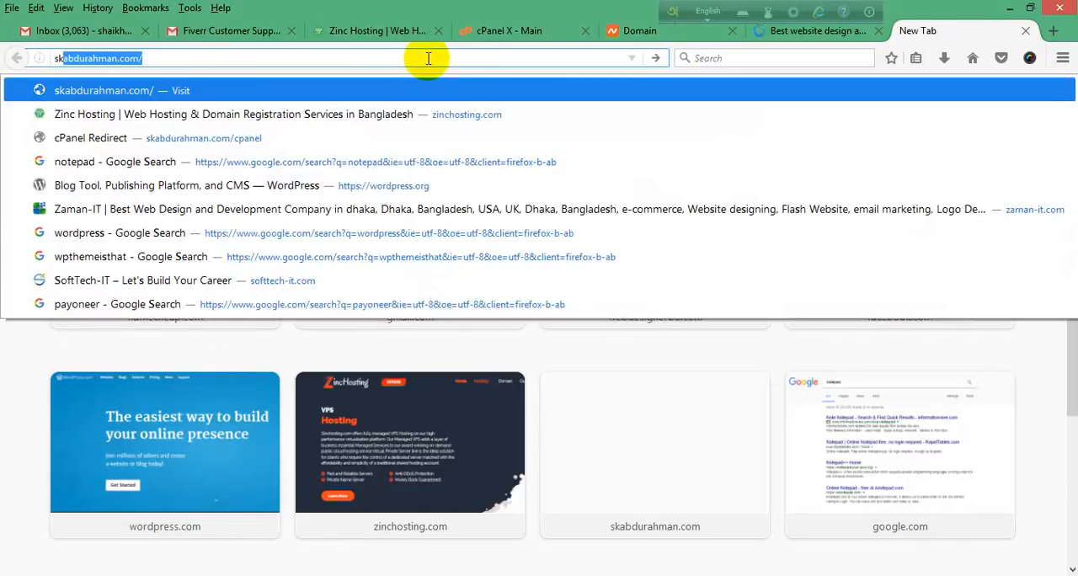
key(Return)
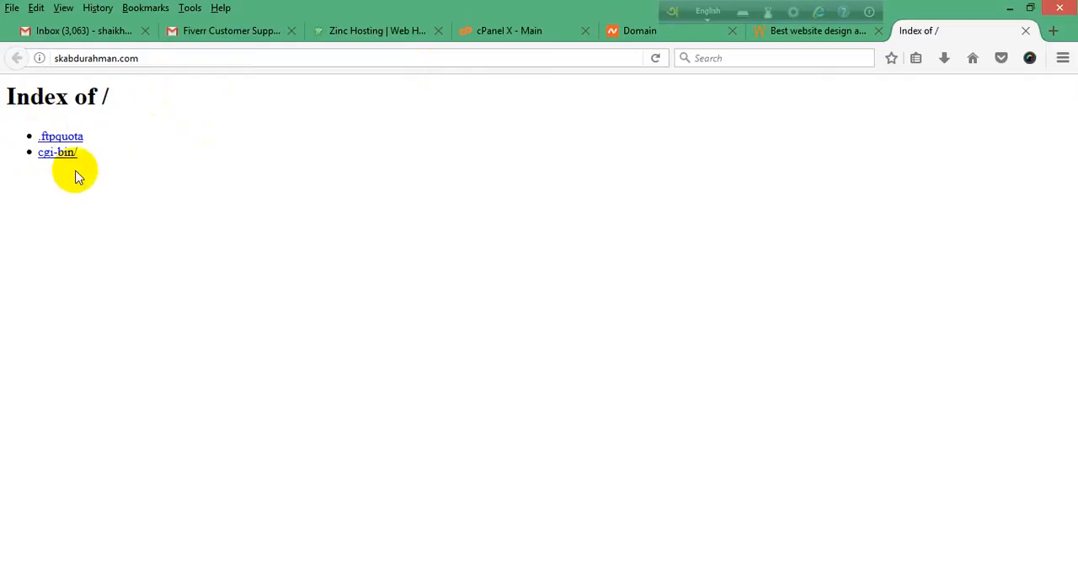
Step: Compare the webdesignerbd.com homepage, down to its footer, with the addon domain's index page, and close the webdesignerbd.com site
click(823, 37)
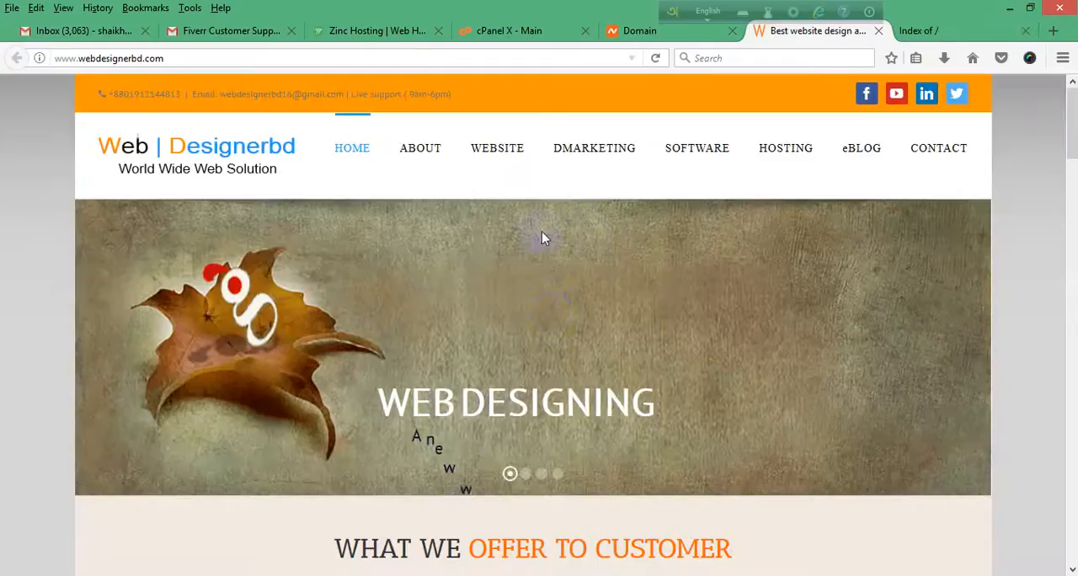
scroll(551, 313, down, 10)
scroll(558, 325, down, 15)
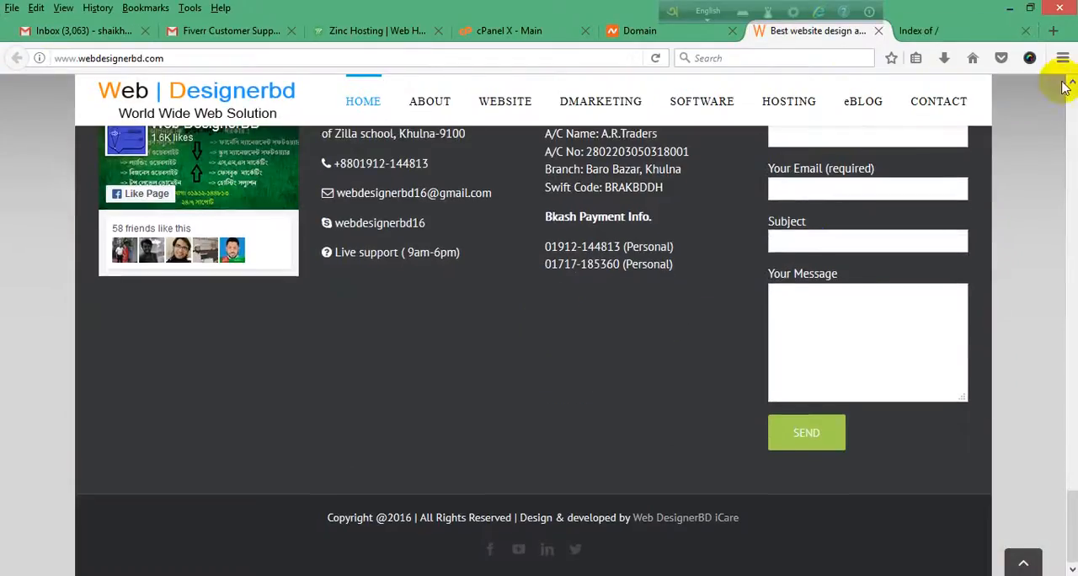
click(916, 32)
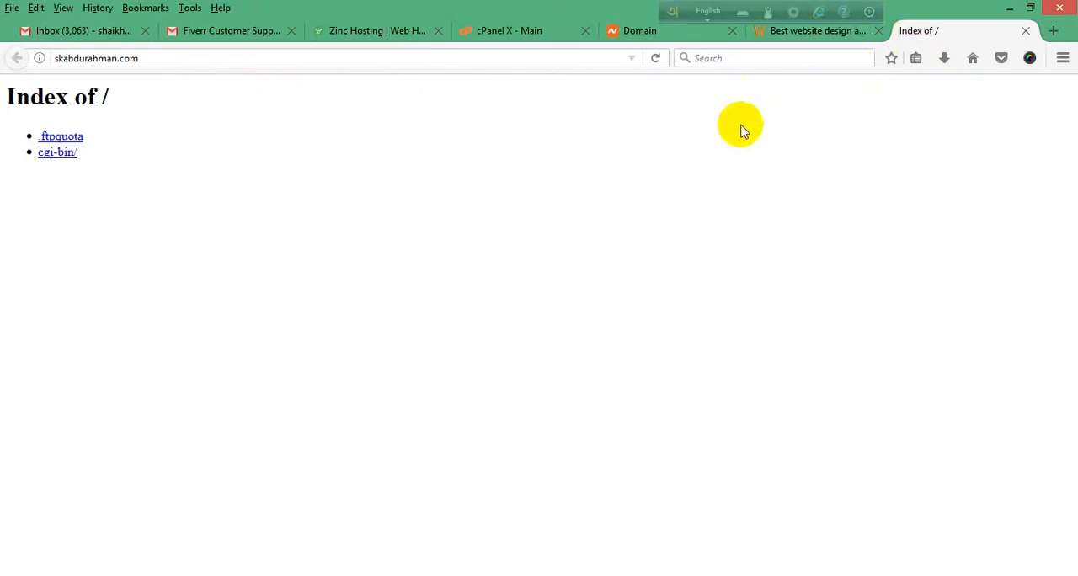
click(878, 31)
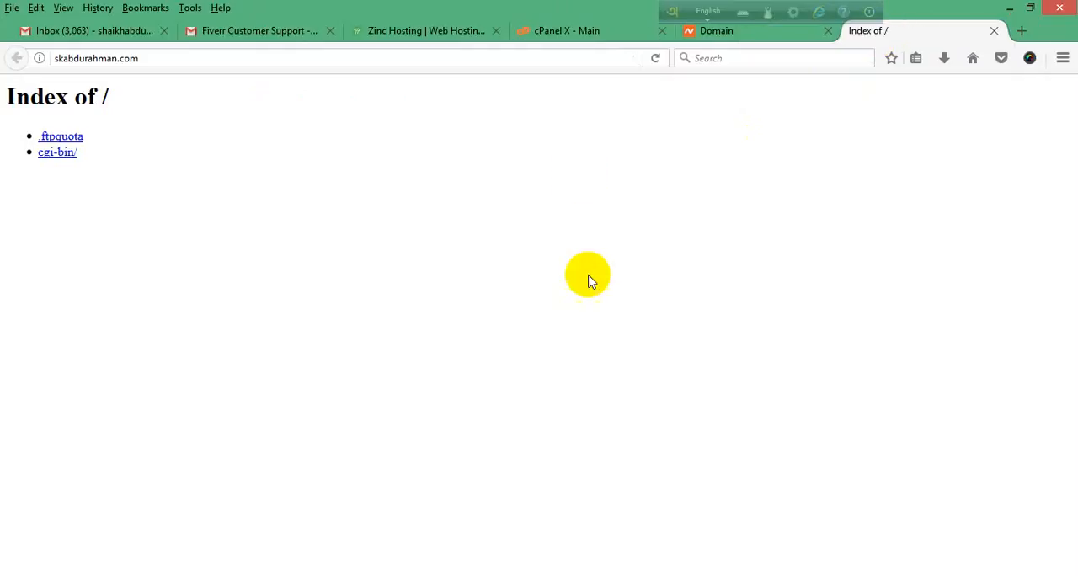
Step: Look through the tool sections on the cPanel main page, down to the Softaculous Apps Installer, and locate the Files section
click(618, 32)
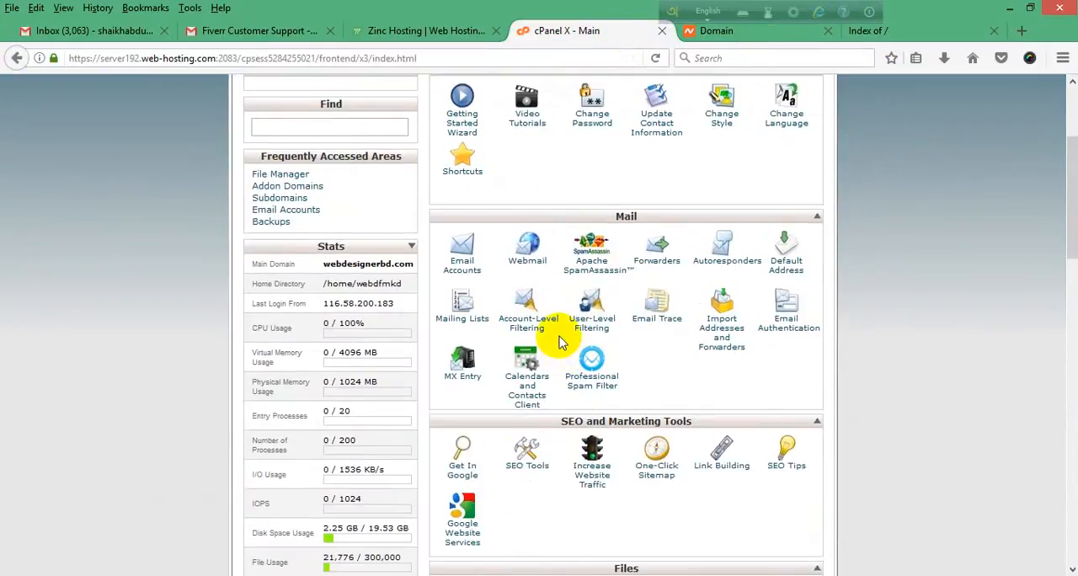
scroll(505, 313, down, 4)
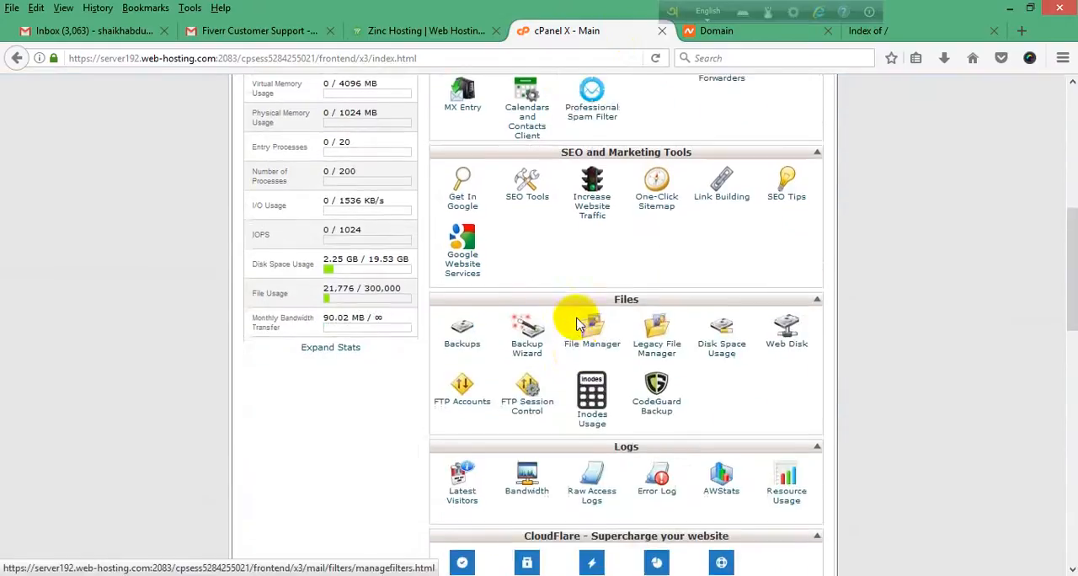
scroll(604, 410, down, 5)
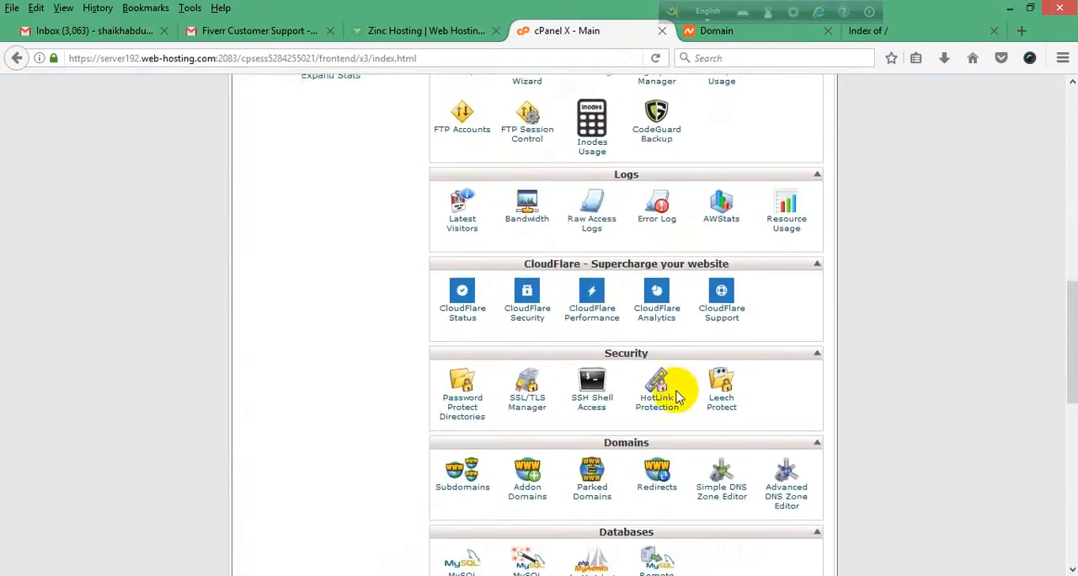
scroll(678, 395, down, 2)
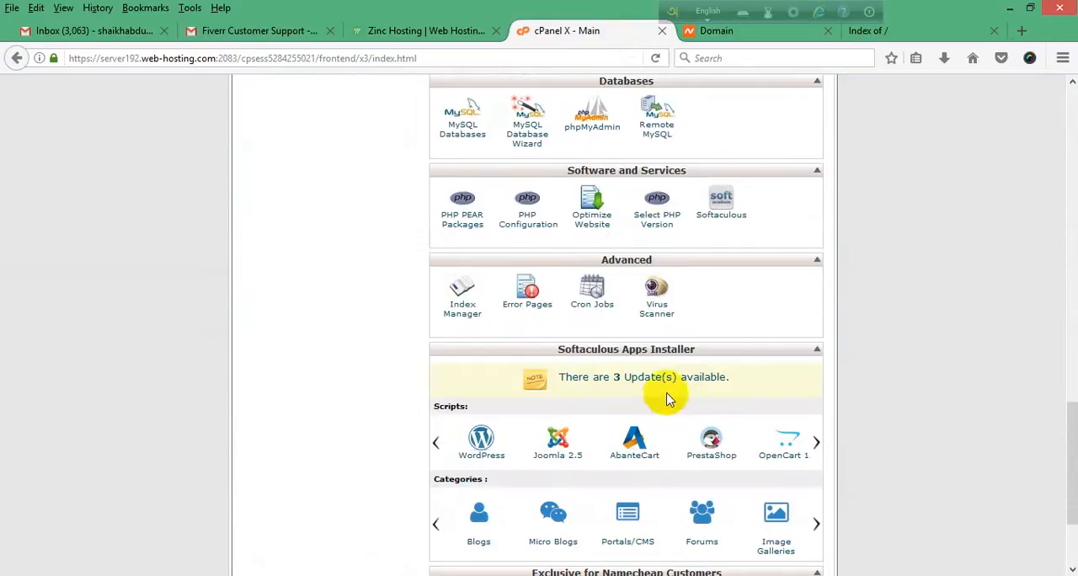
scroll(671, 404, down, 2)
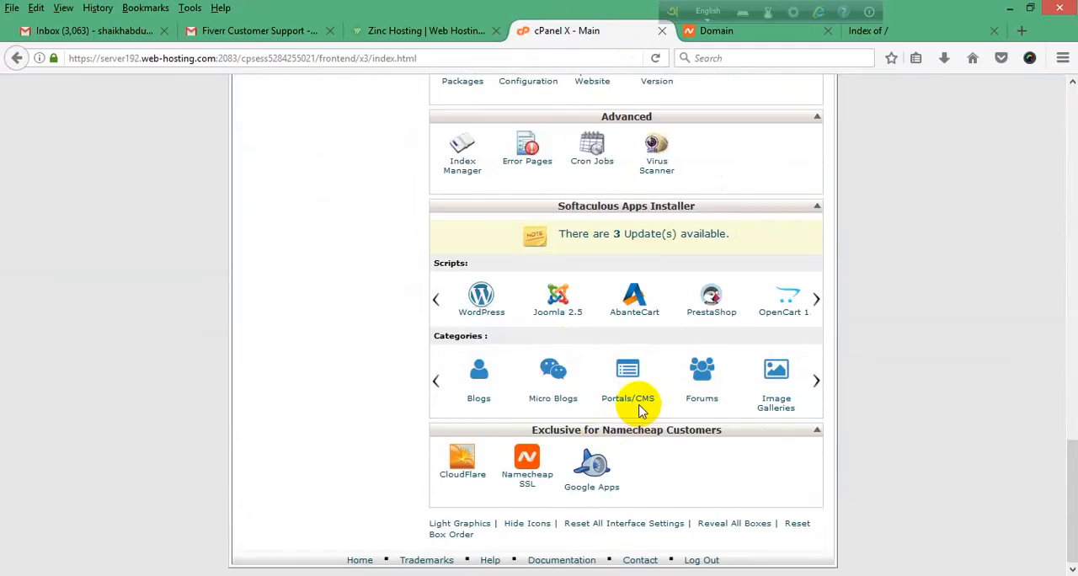
scroll(638, 410, up, 1)
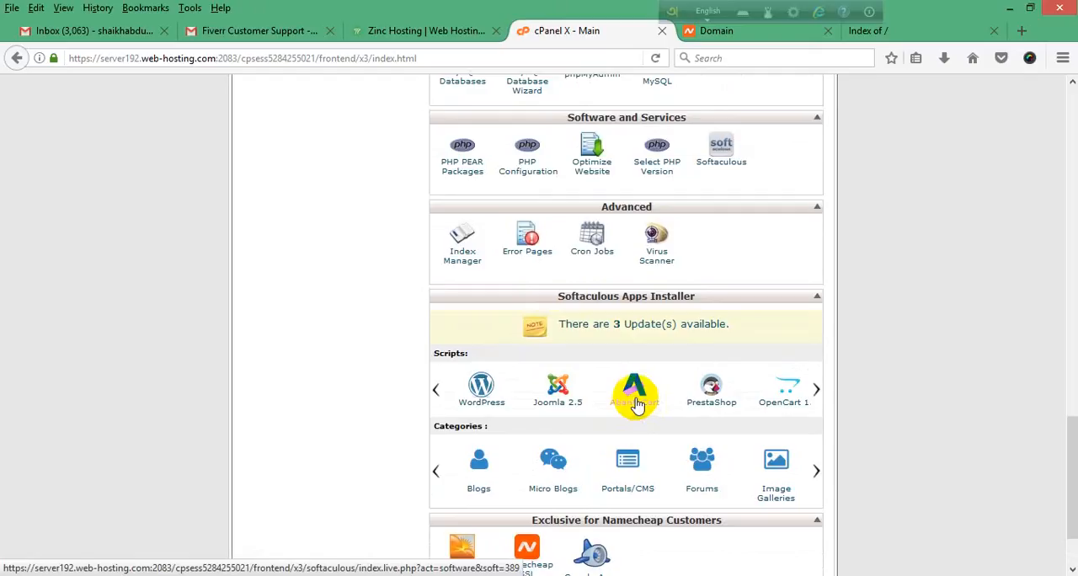
scroll(638, 403, up, 4)
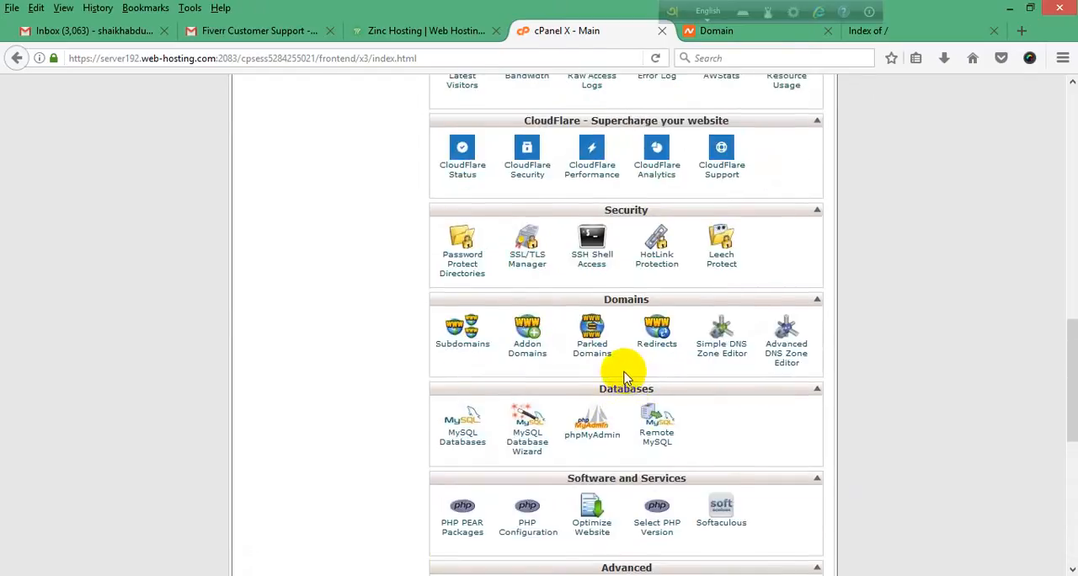
scroll(627, 371, up, 2)
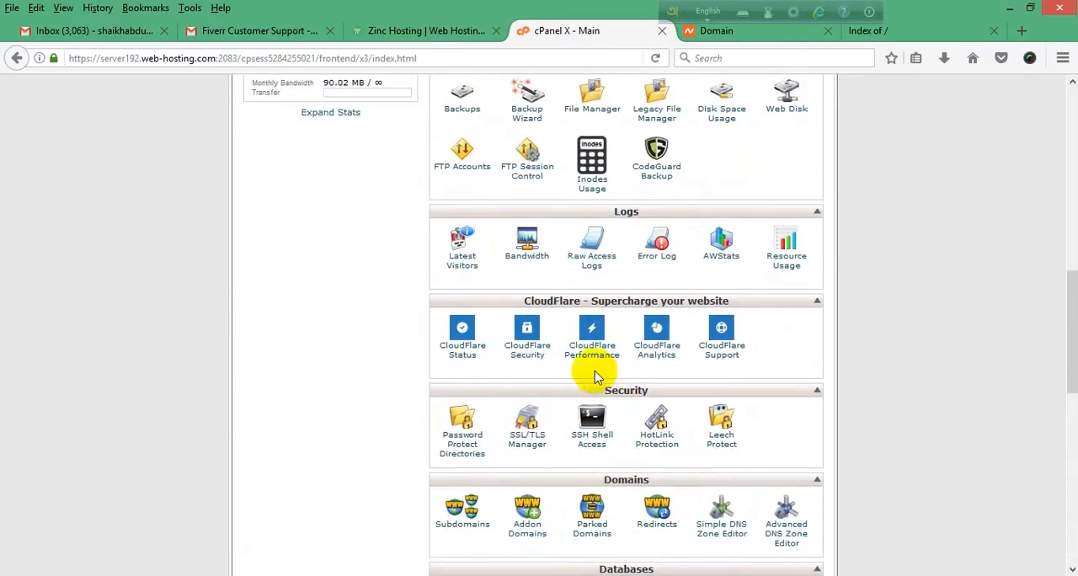
scroll(594, 376, up, 7)
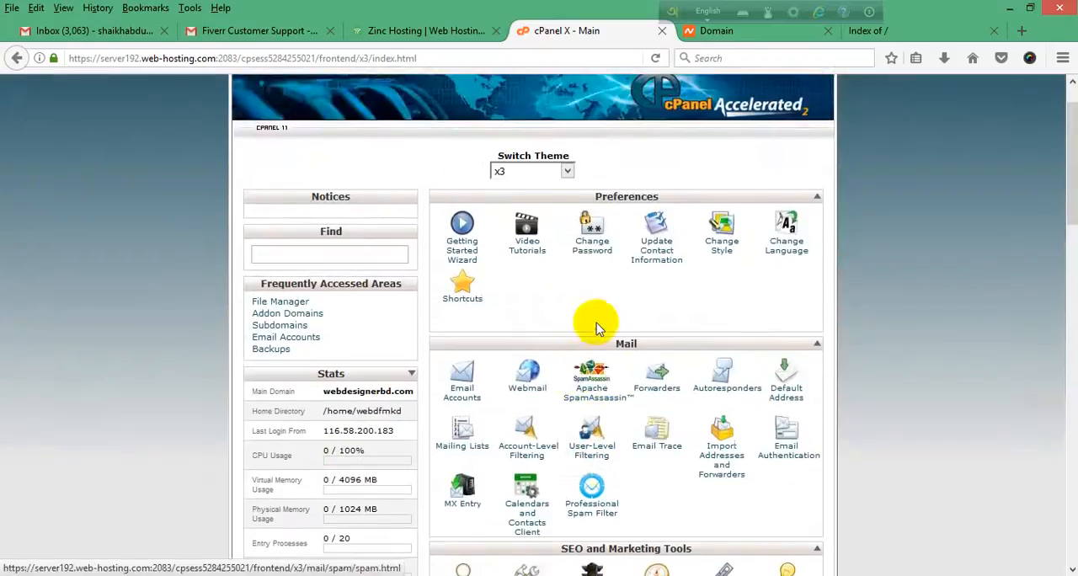
scroll(596, 322, down, 5)
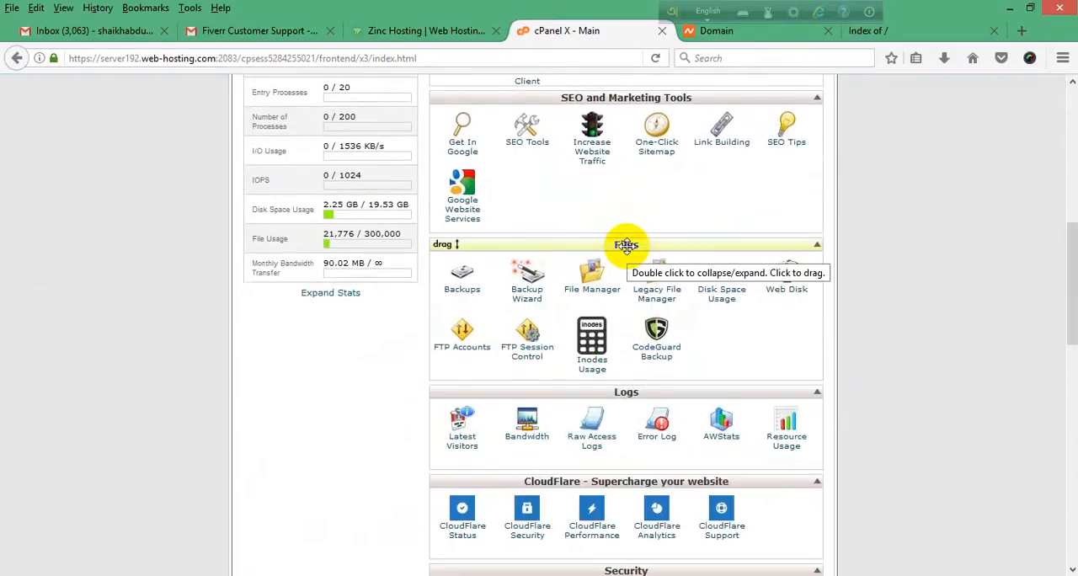
scroll(547, 404, down, 4)
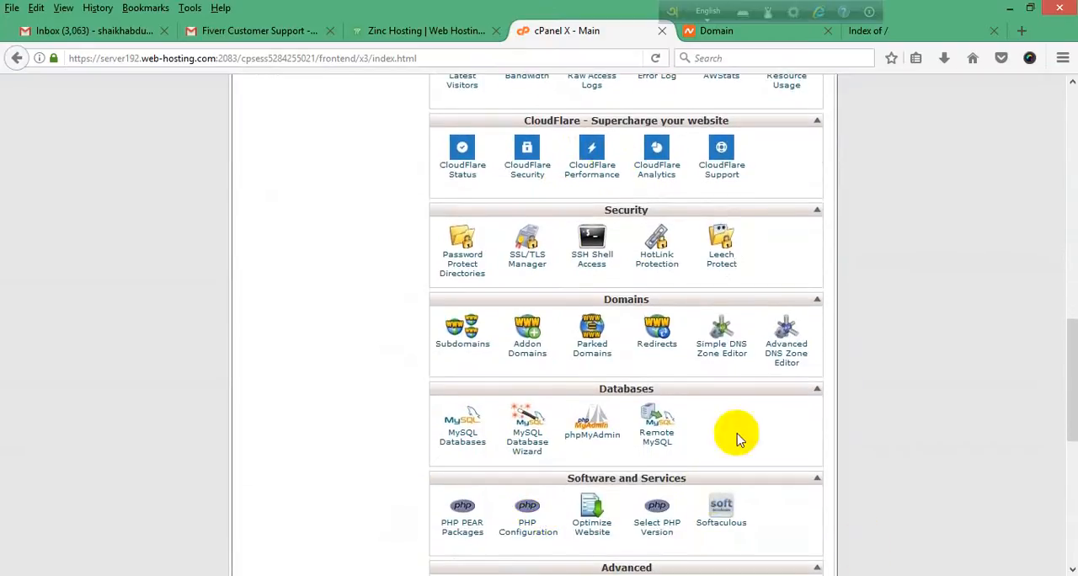
scroll(715, 429, down, 1)
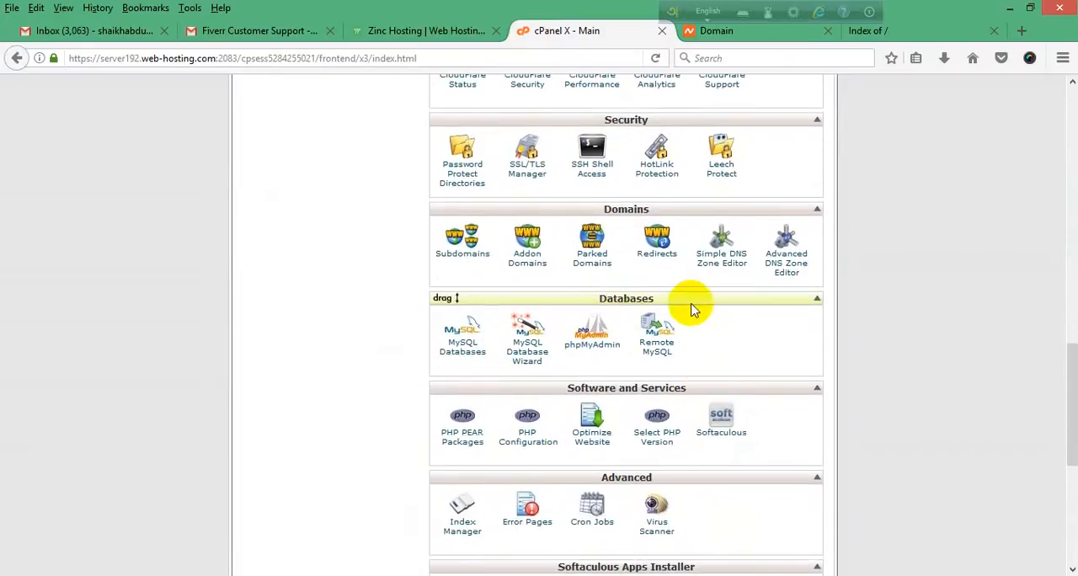
scroll(627, 332, up, 2)
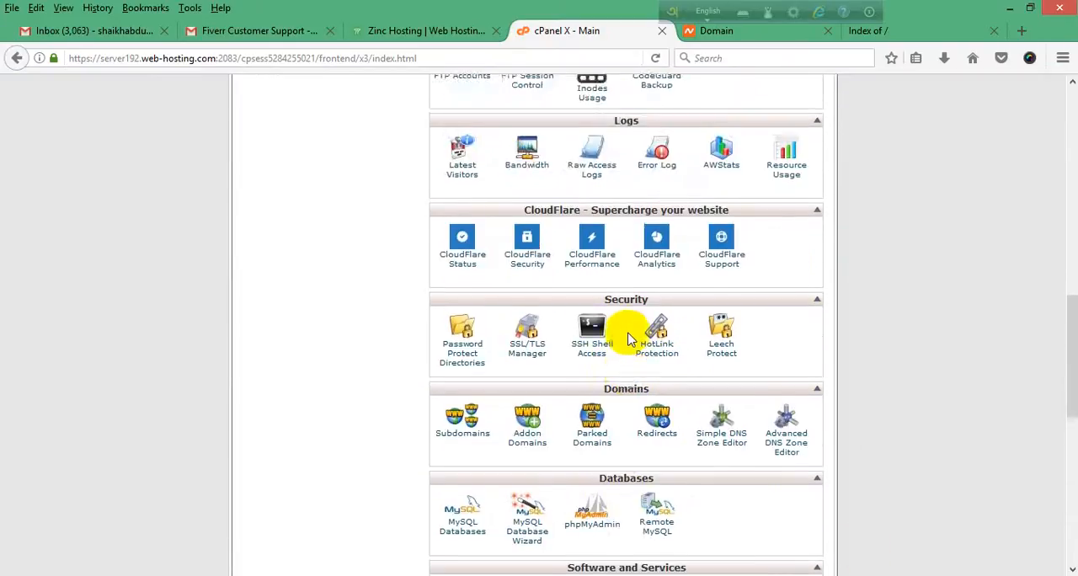
scroll(640, 333, up, 3)
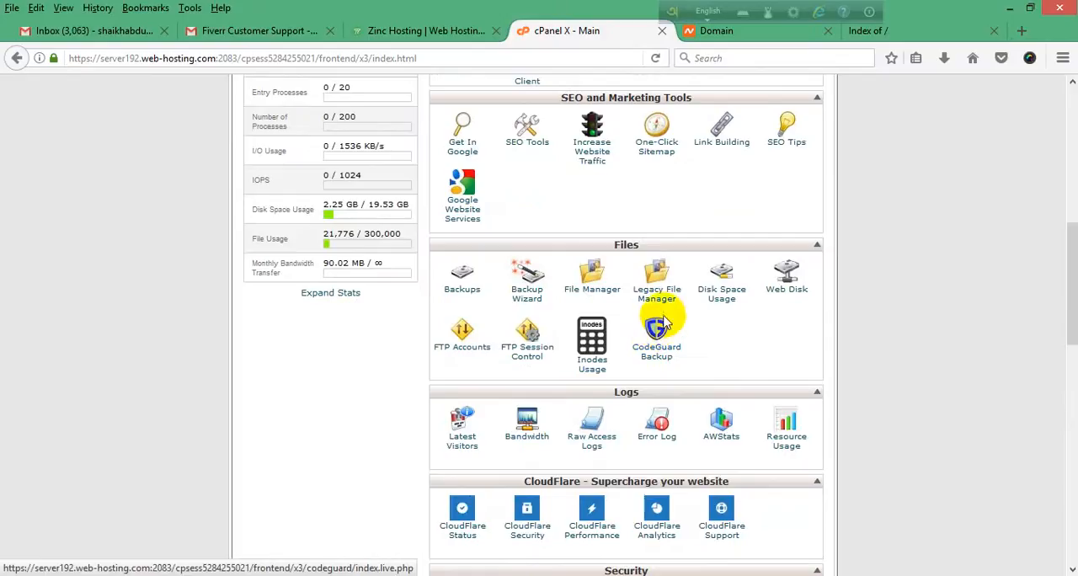
scroll(673, 303, up, 2)
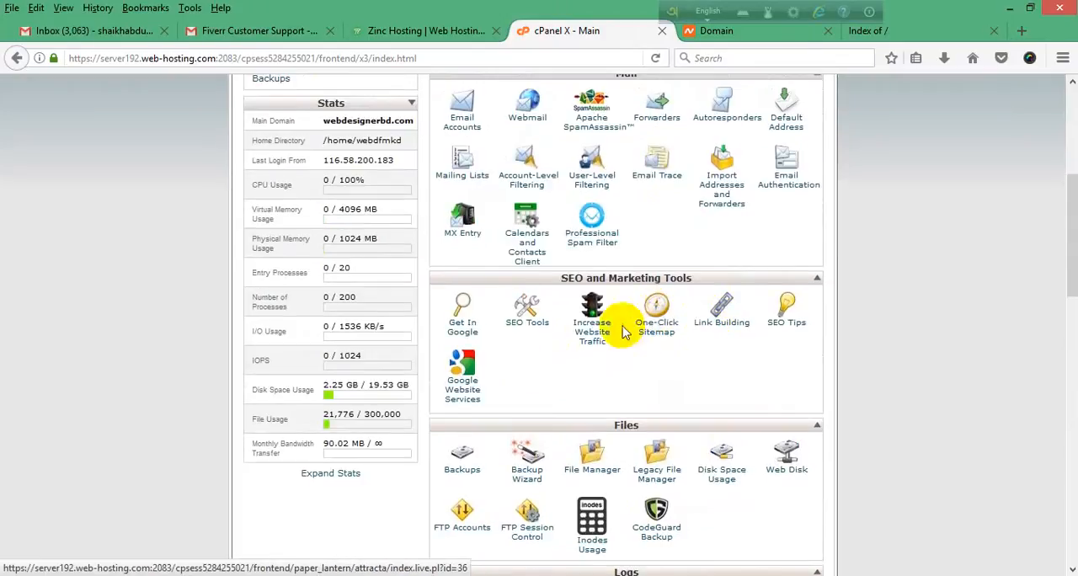
scroll(623, 332, down, 3)
scroll(633, 324, down, 1)
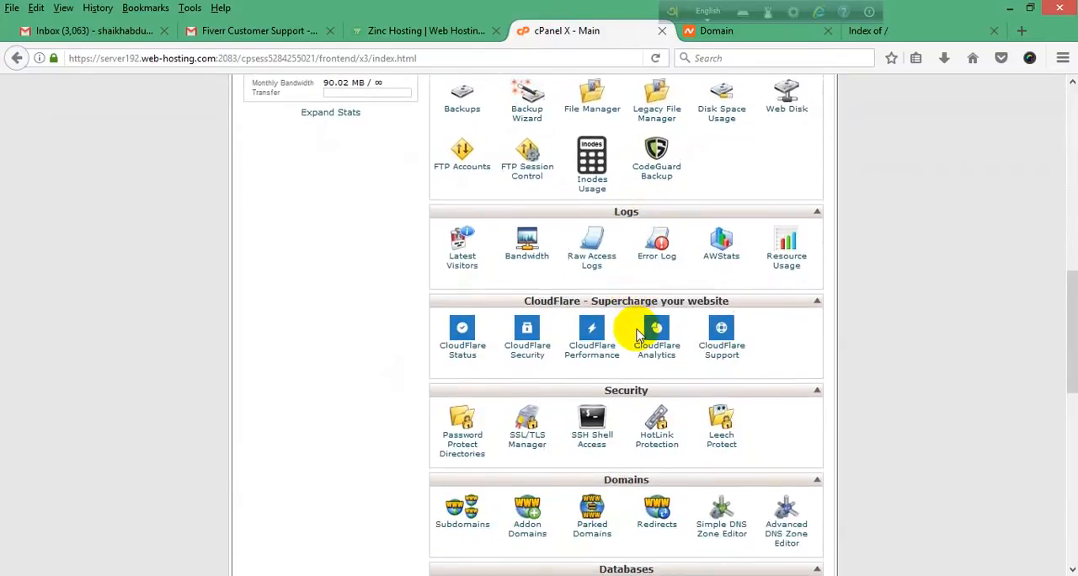
scroll(633, 332, down, 2)
scroll(633, 366, up, 6)
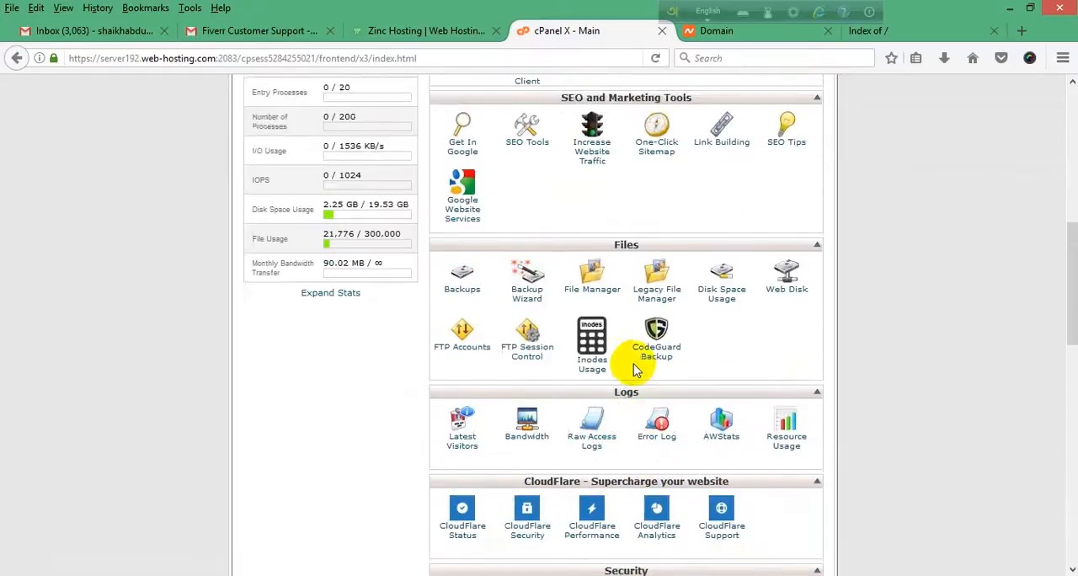
scroll(648, 387, down, 2)
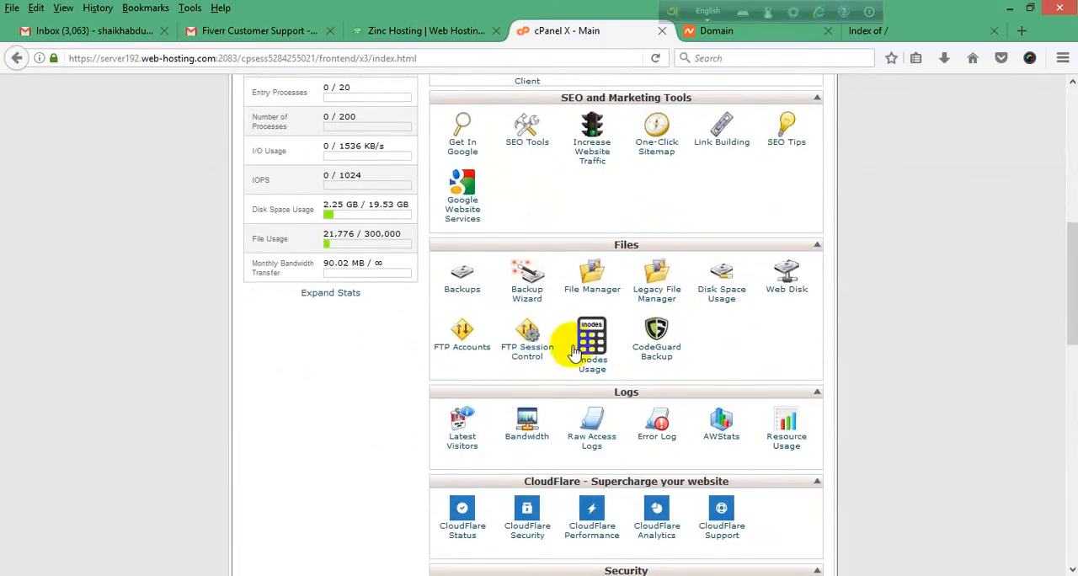
Step: Open the File Manager directory selection and review the domains offered as document roots
click(590, 289)
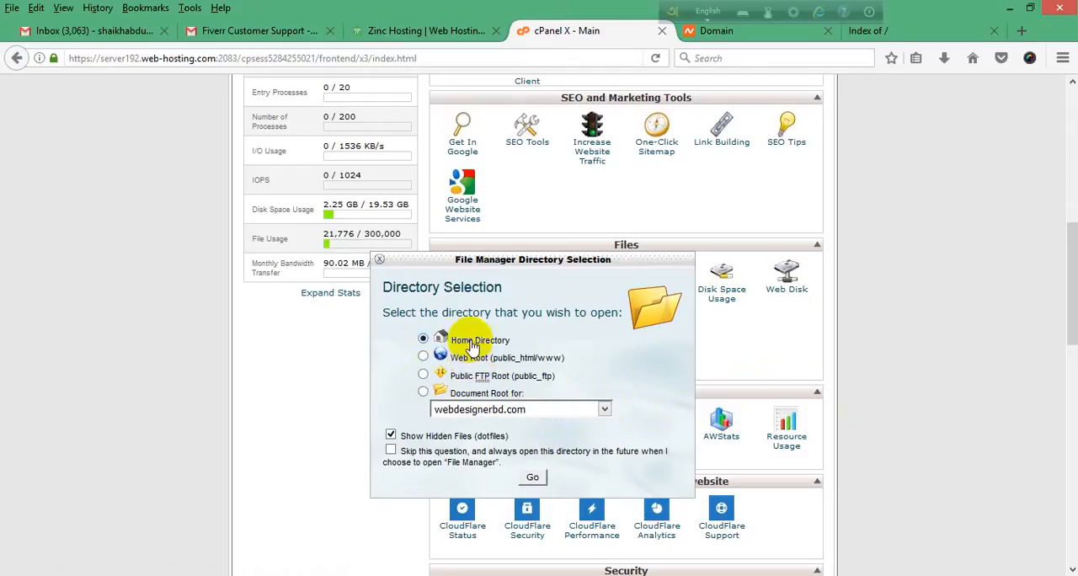
click(604, 409)
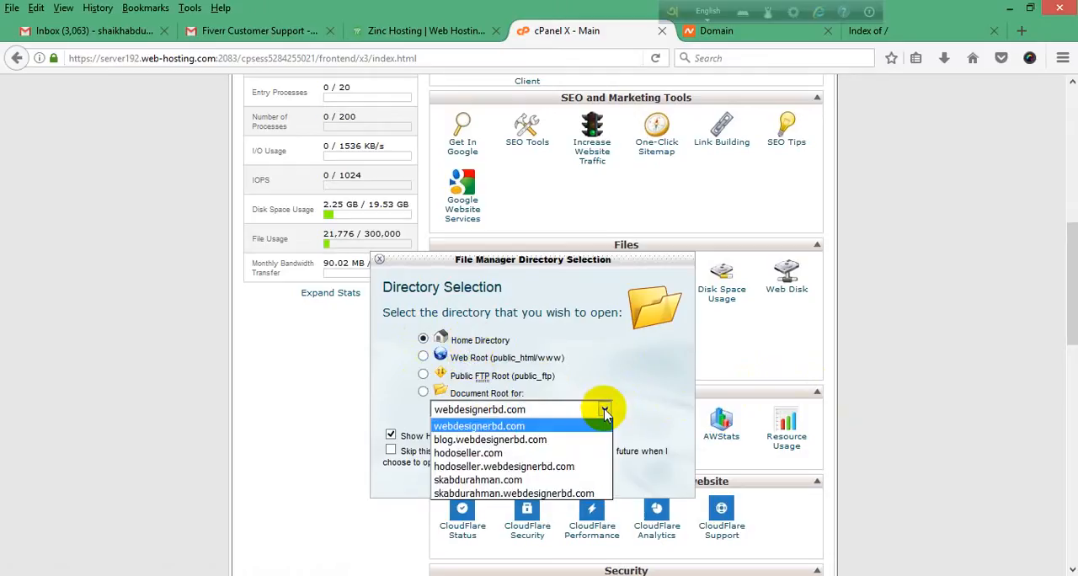
click(604, 409)
click(604, 409)
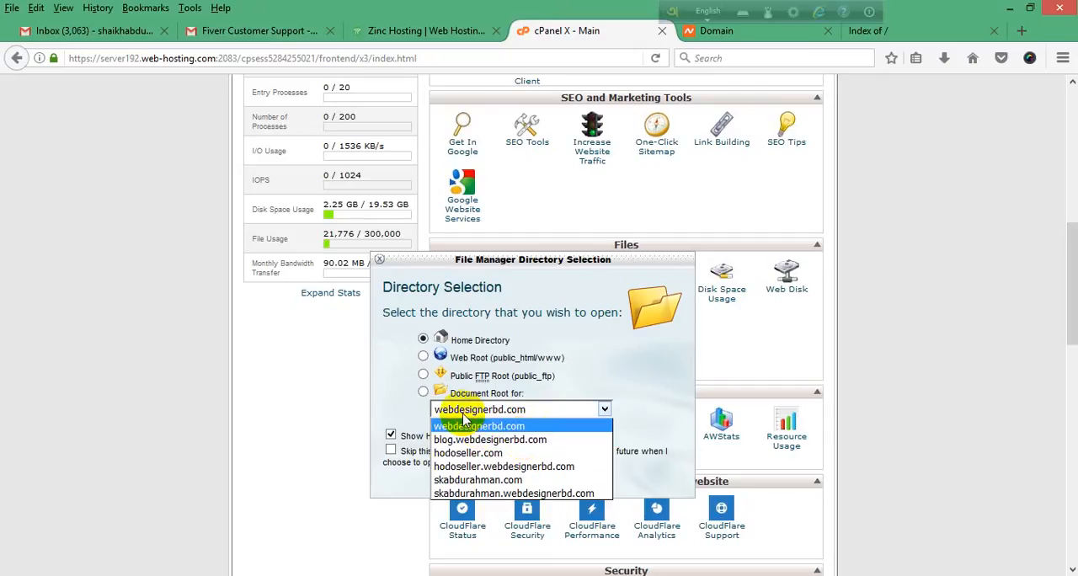
click(636, 389)
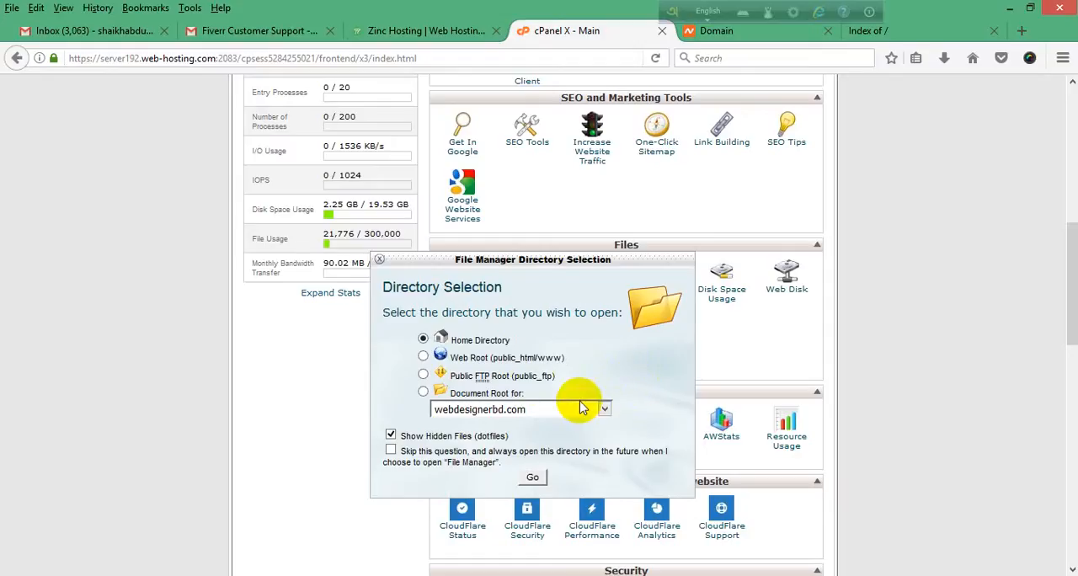
Step: Open File Manager at the document root of the .com addon domain named after the account owner, with hidden files shown
click(424, 394)
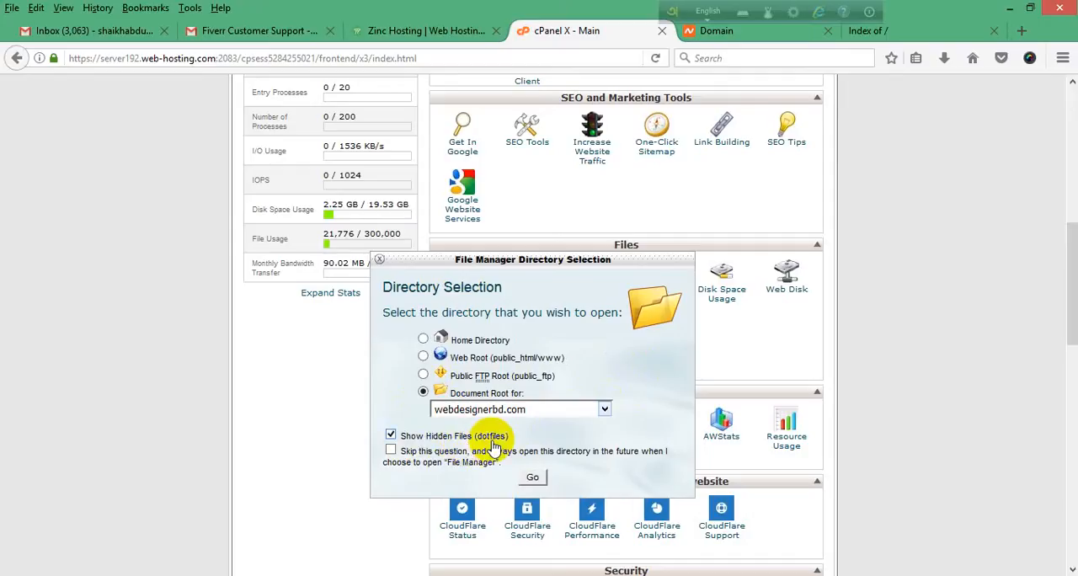
click(391, 436)
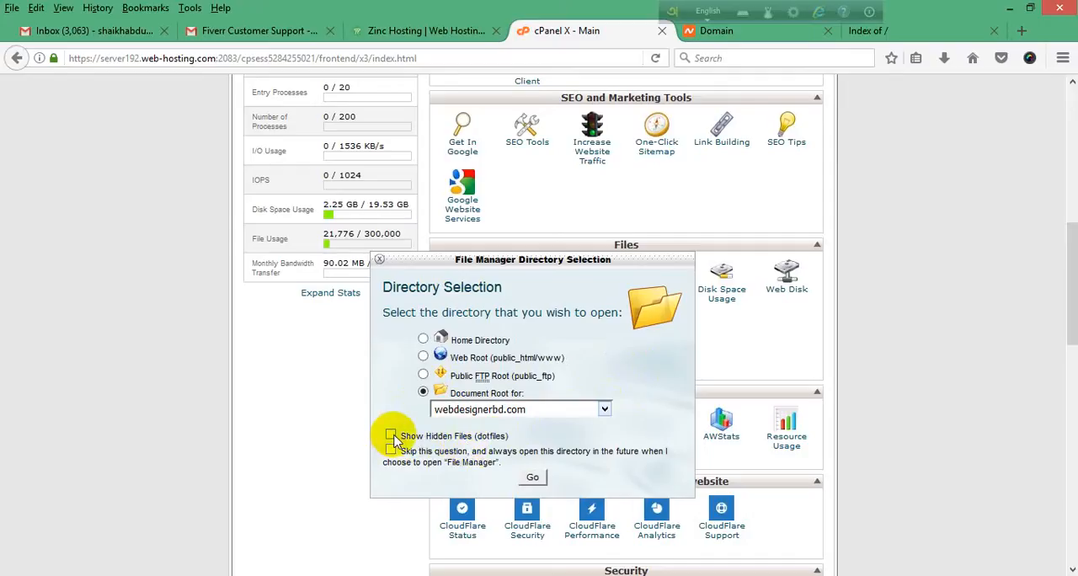
click(391, 436)
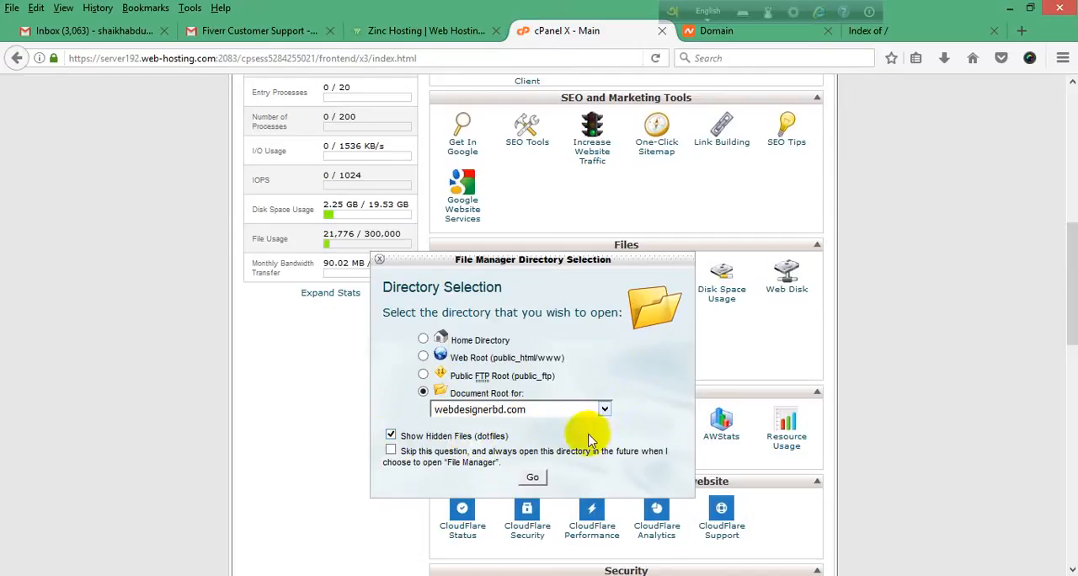
click(605, 410)
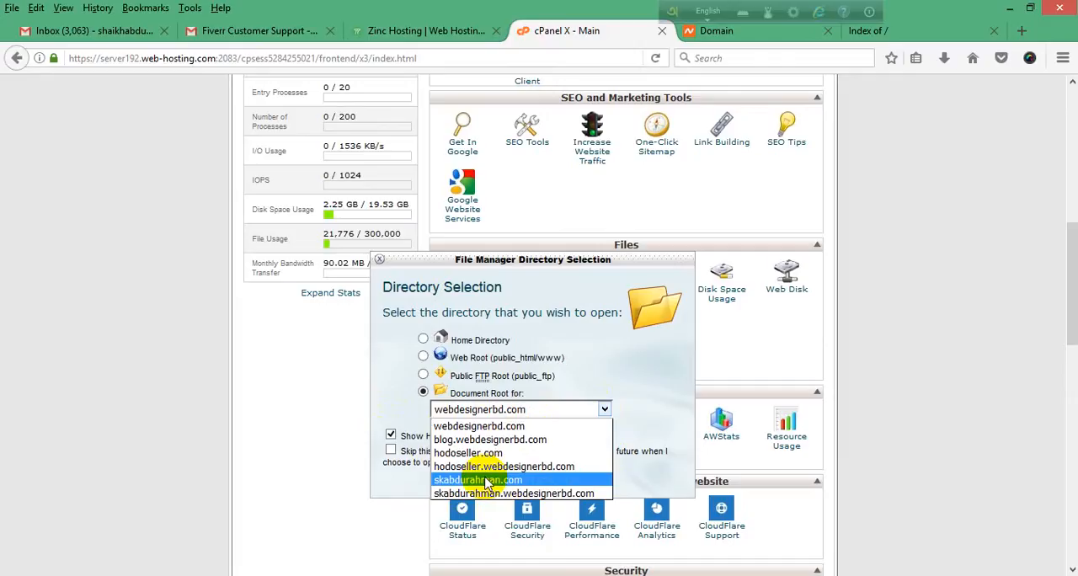
click(482, 481)
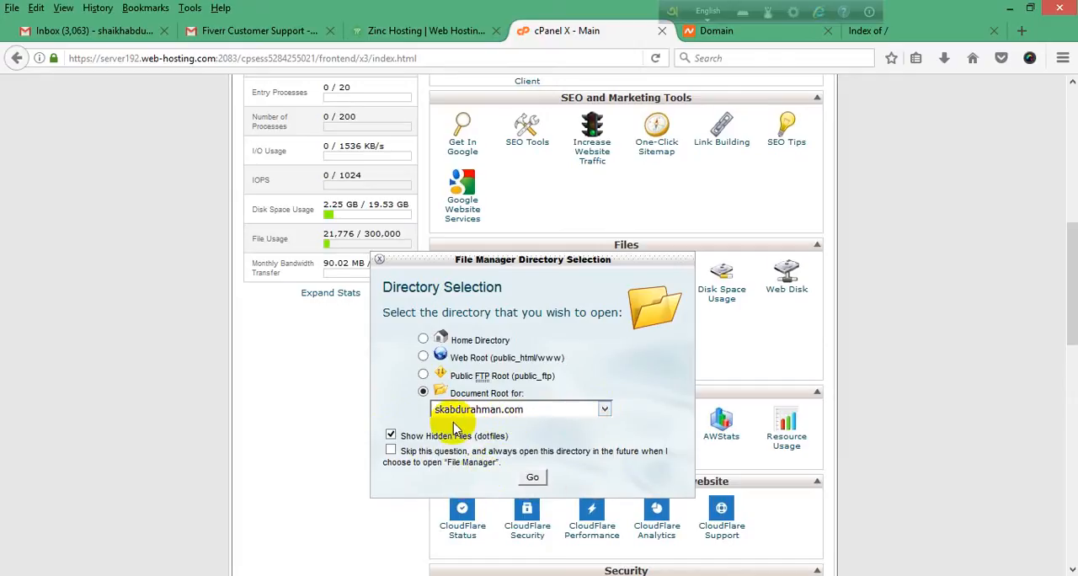
click(533, 478)
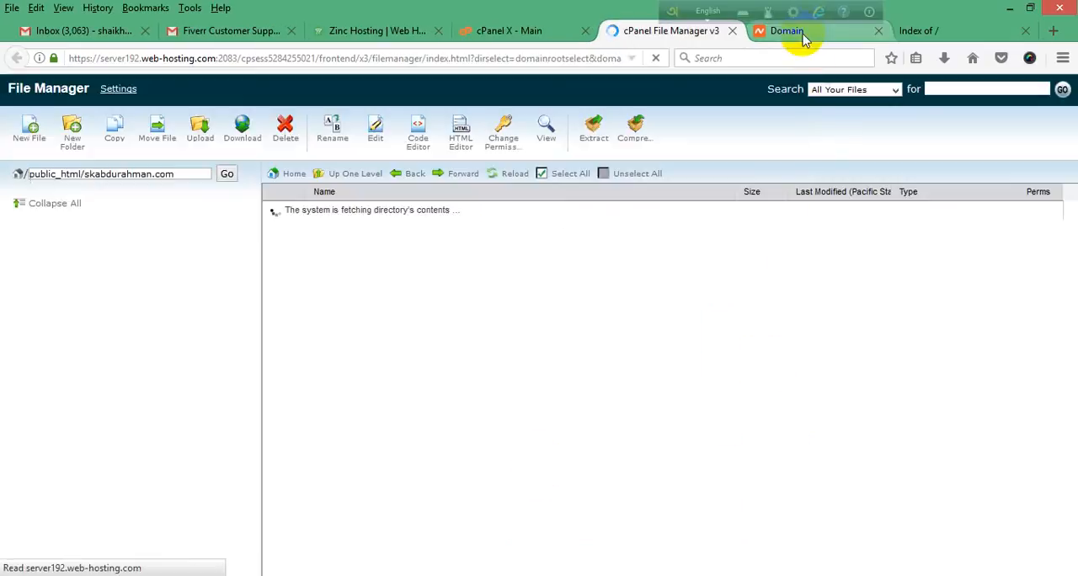
Step: Compare the folder's contents in File Manager with the addon domain's index page, and close the Namecheap domain details page
click(534, 33)
click(630, 34)
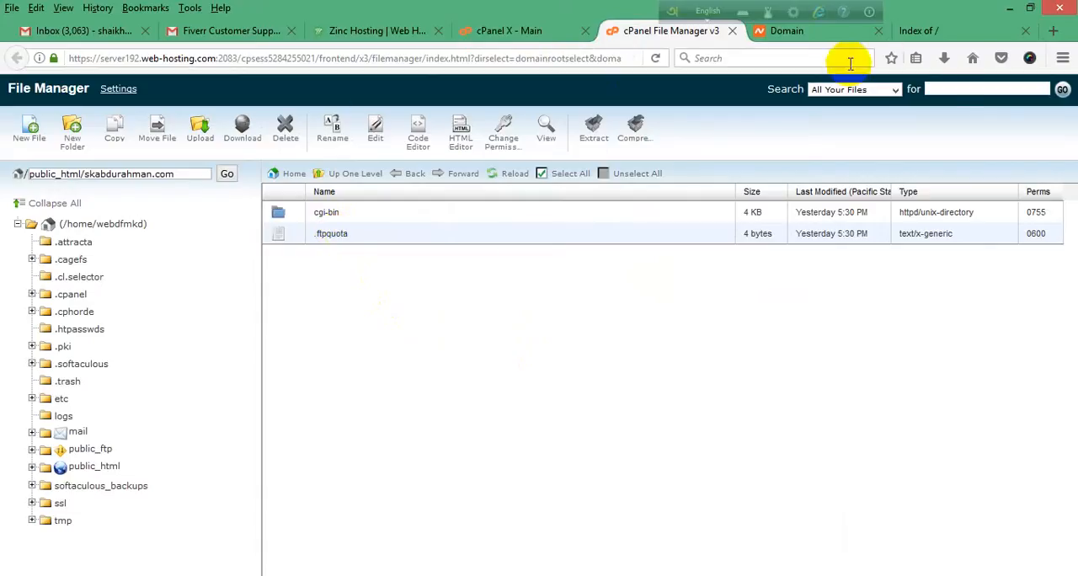
click(941, 30)
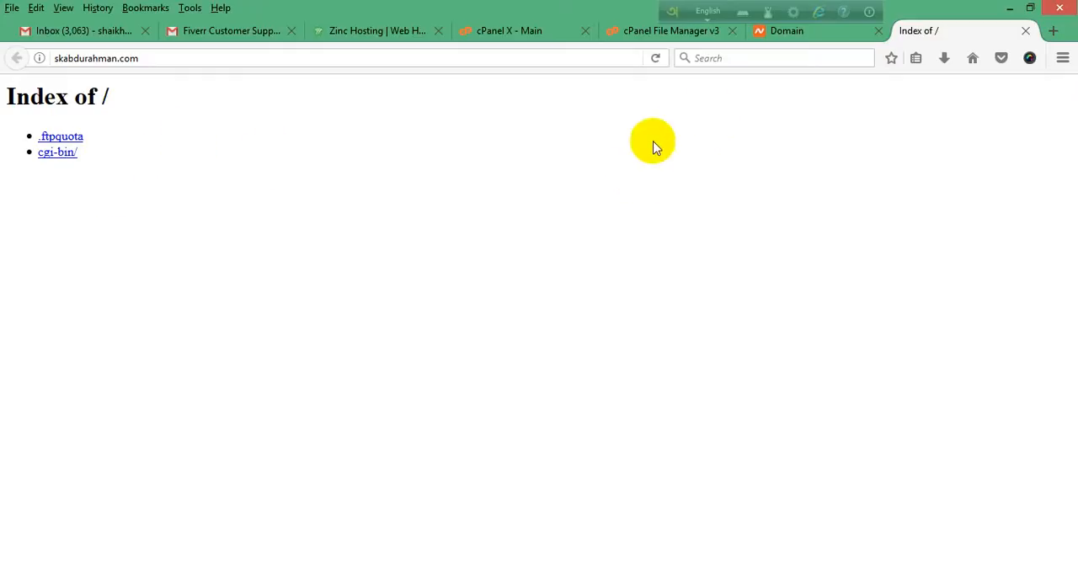
click(813, 38)
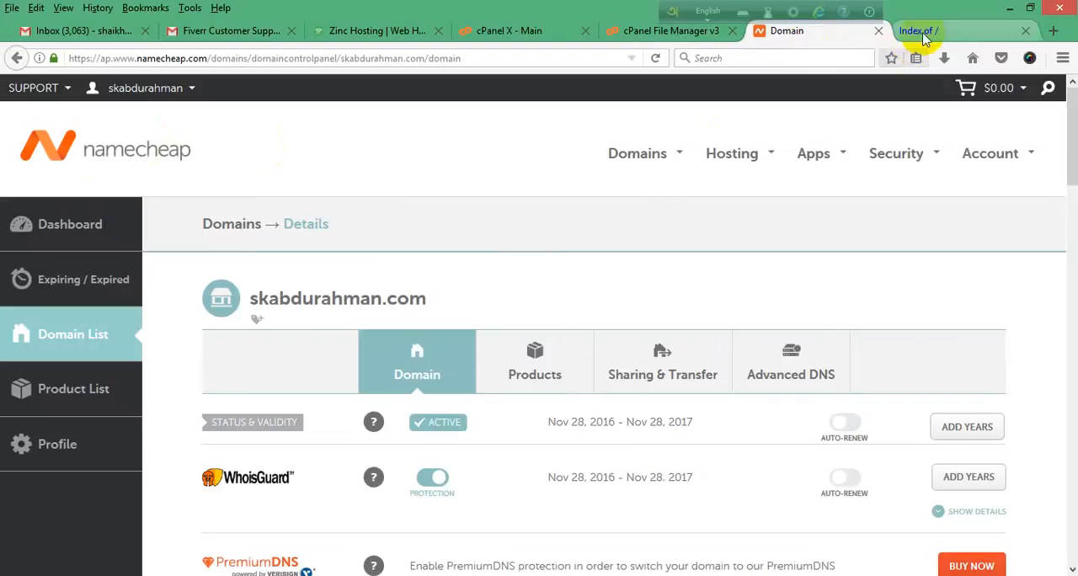
click(877, 32)
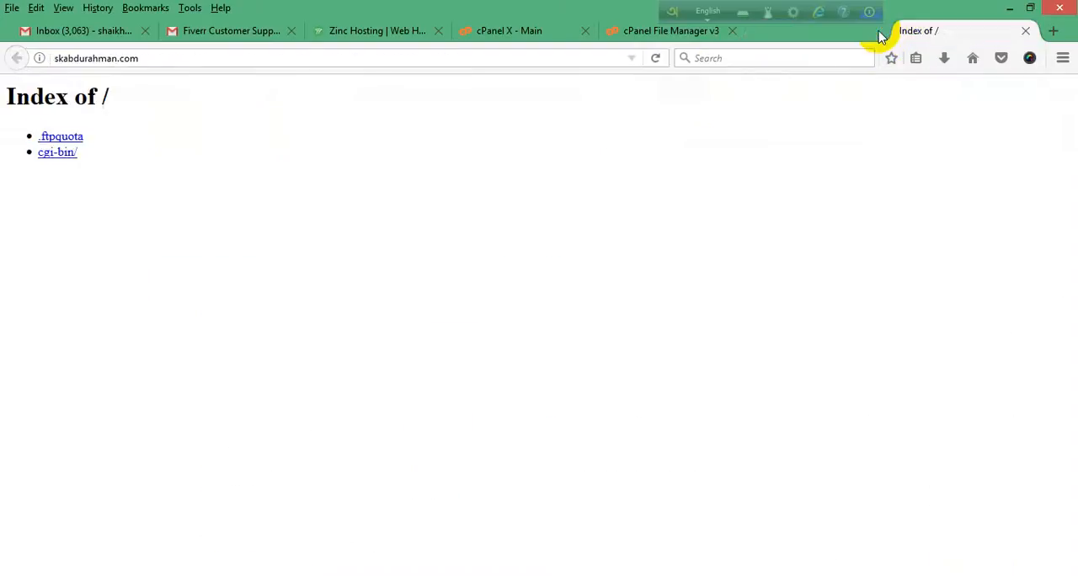
Step: Delete the .ftpquota file from the addon domain's document root in File Manager
click(674, 33)
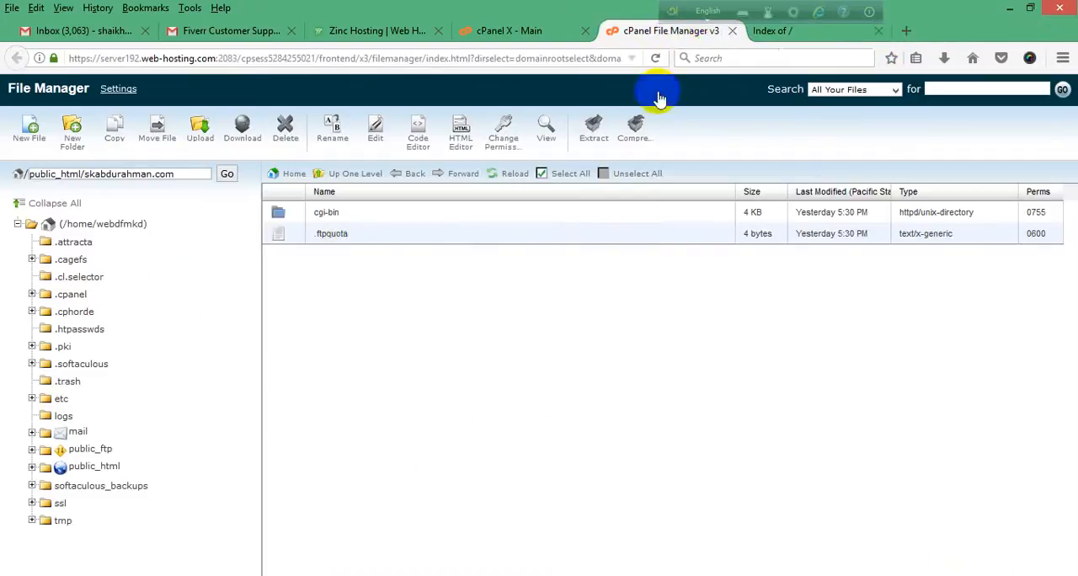
click(337, 235)
right_click(339, 236)
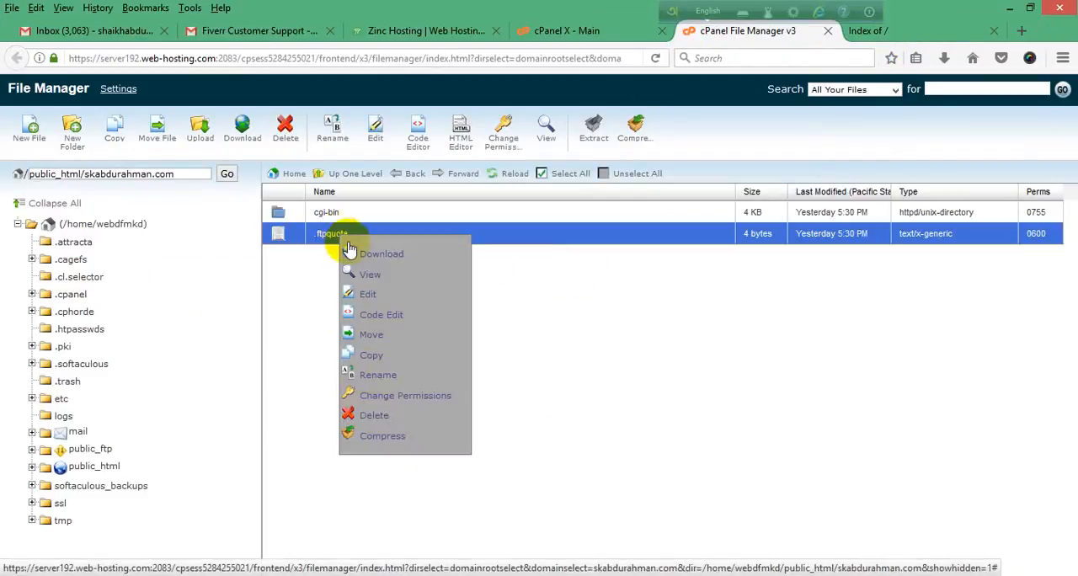
click(371, 414)
click(627, 374)
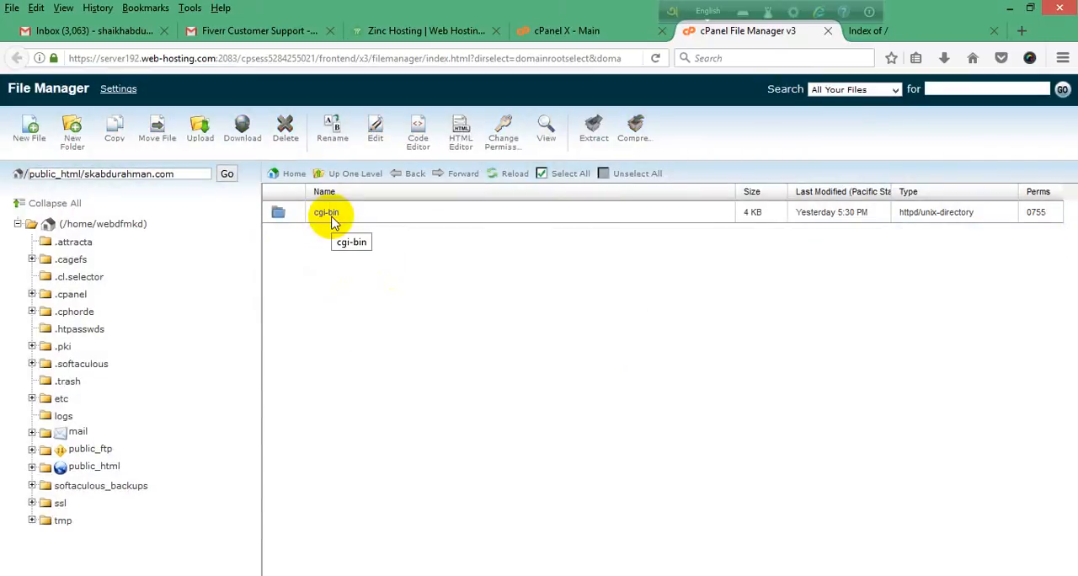
Step: Reload the addon domain's index page to check its file listing after the deletion, and return to File Manager
click(892, 30)
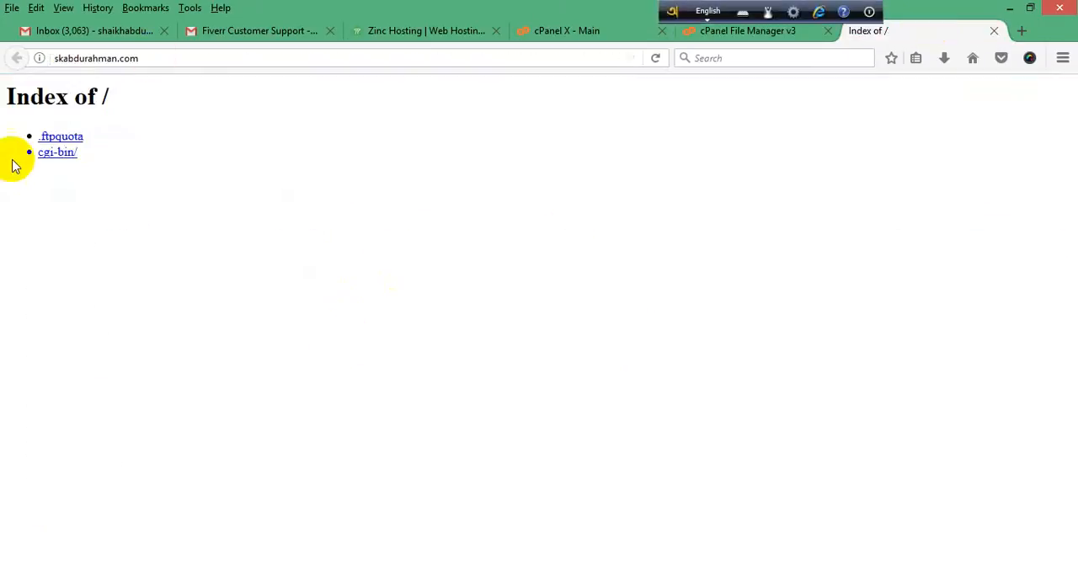
click(655, 59)
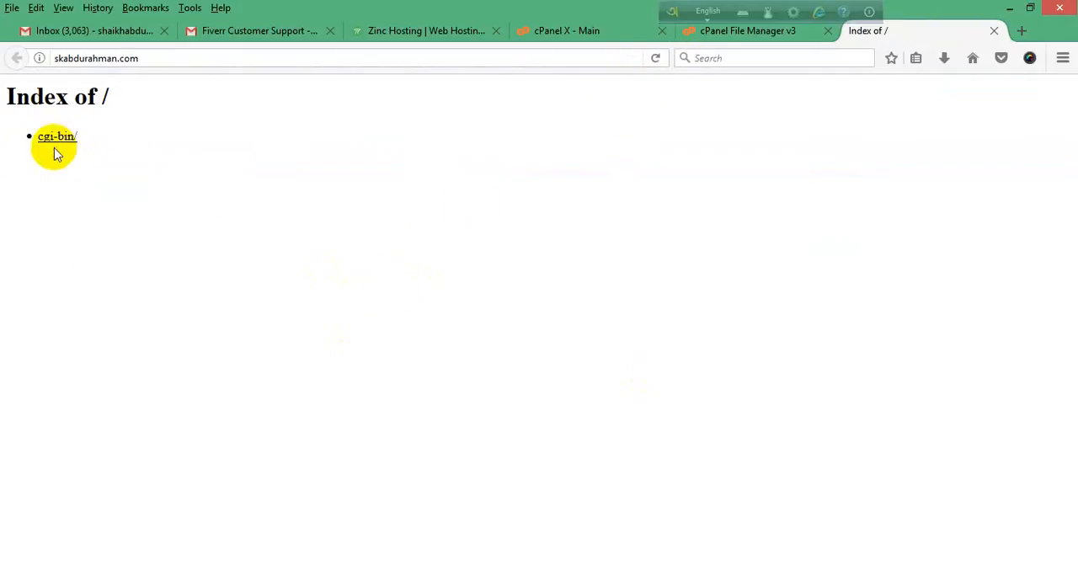
click(782, 32)
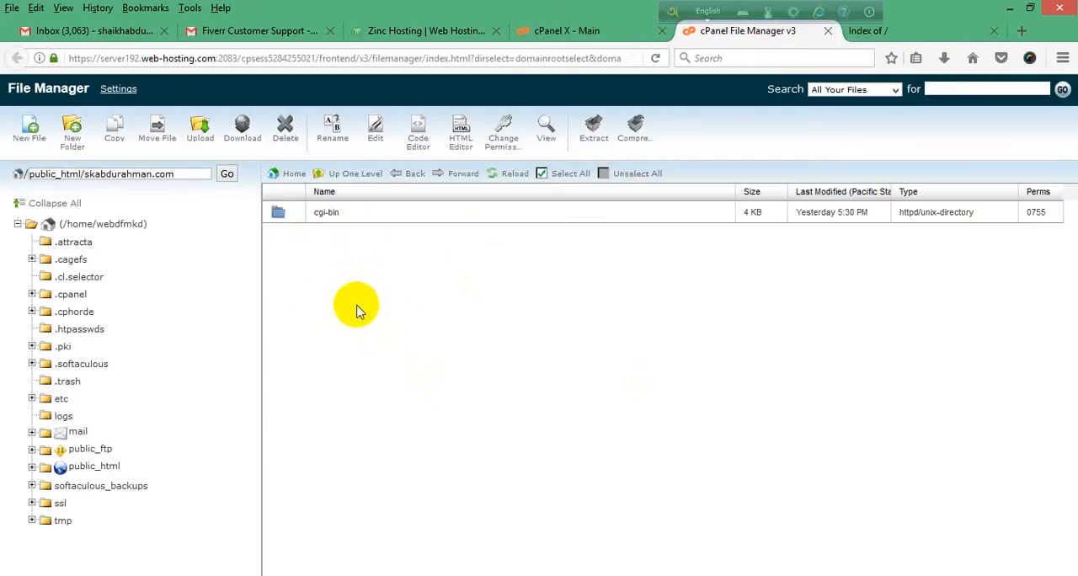
Step: Review the document root choice for the .com addon domain in the File Manager directory selection, and return to the open File Manager
click(587, 31)
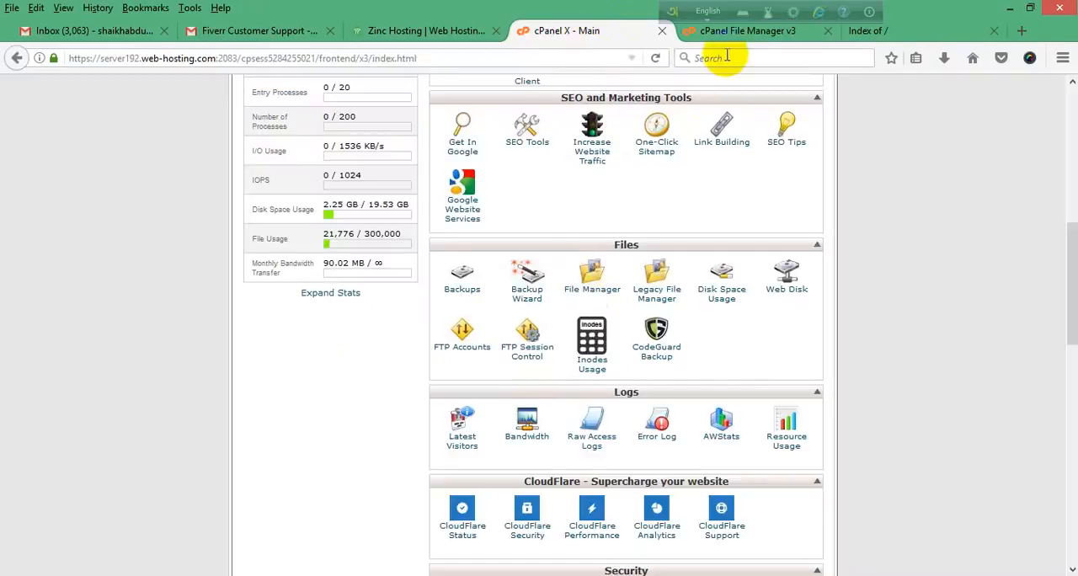
click(586, 295)
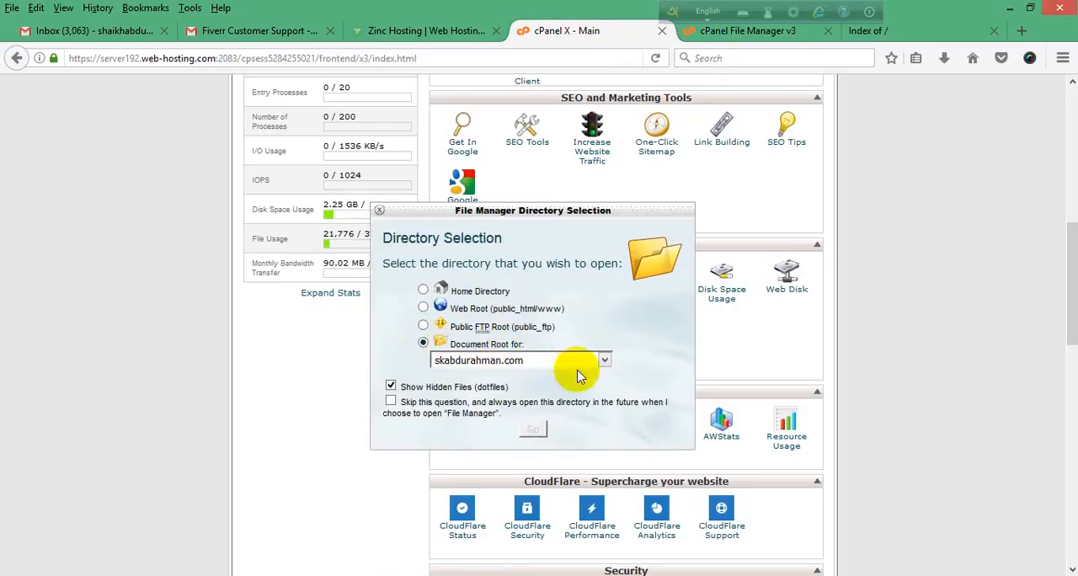
click(603, 362)
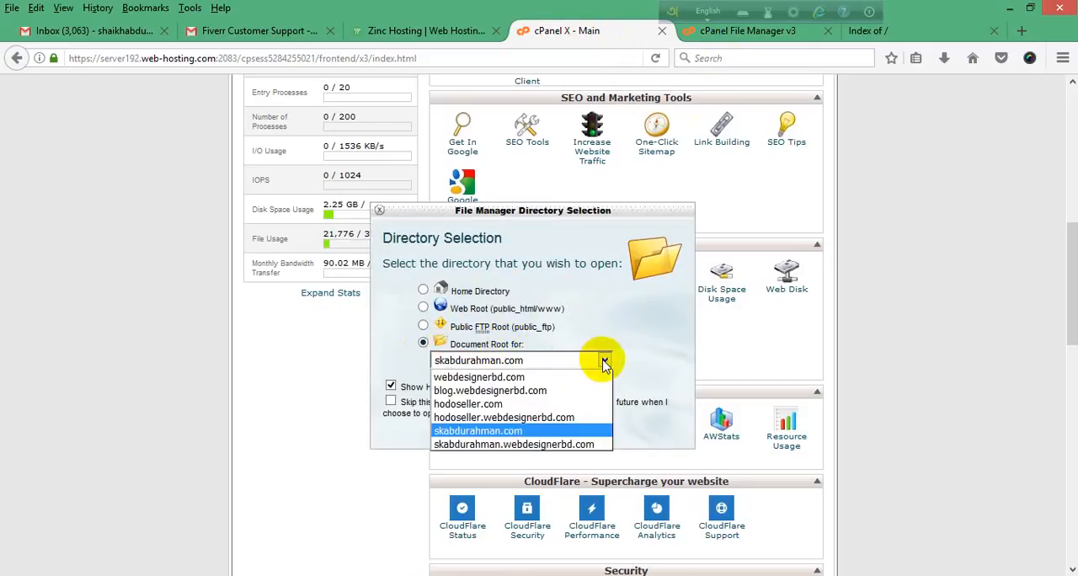
click(508, 433)
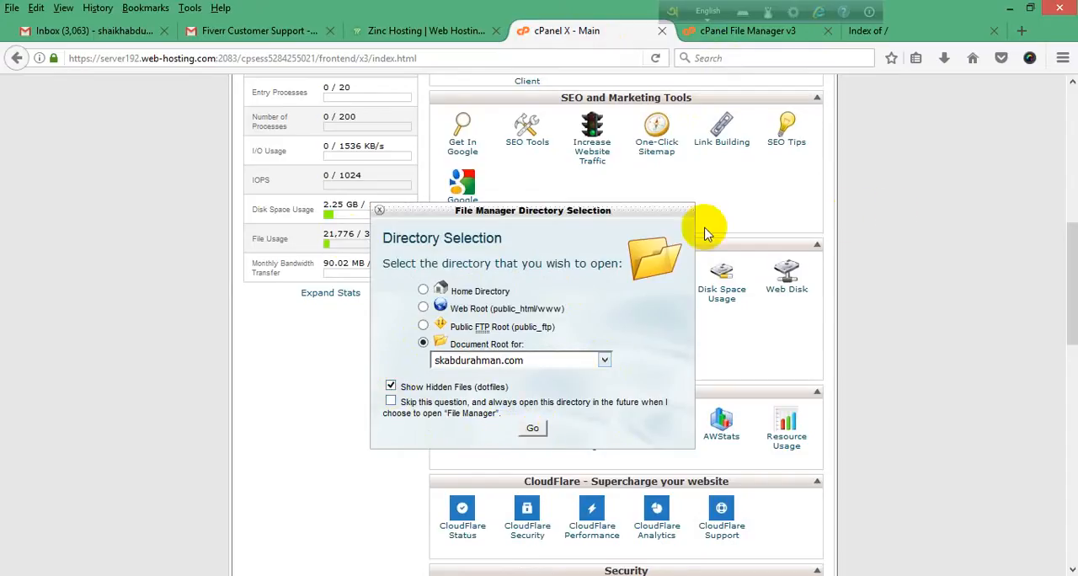
click(379, 212)
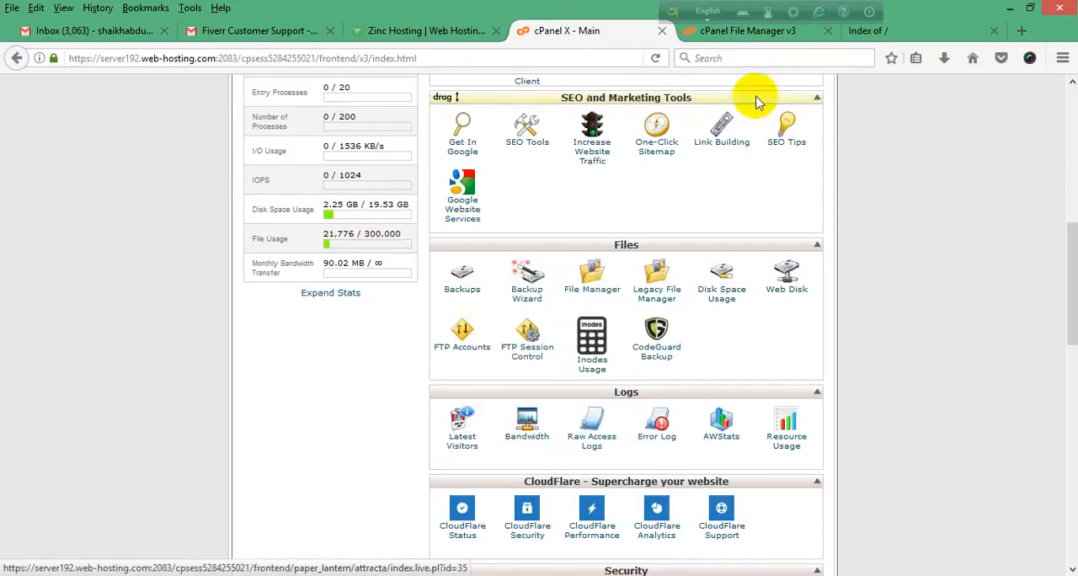
click(776, 34)
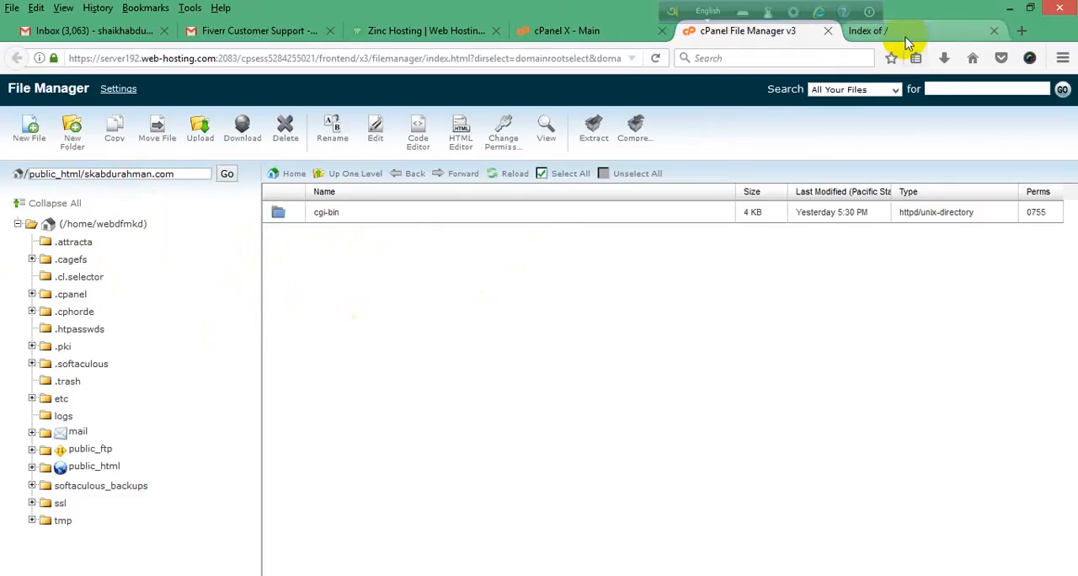
Step: Open wordpress.org in a new browser tab and go to the WordPress 4.7 download page
click(1021, 31)
click(403, 55)
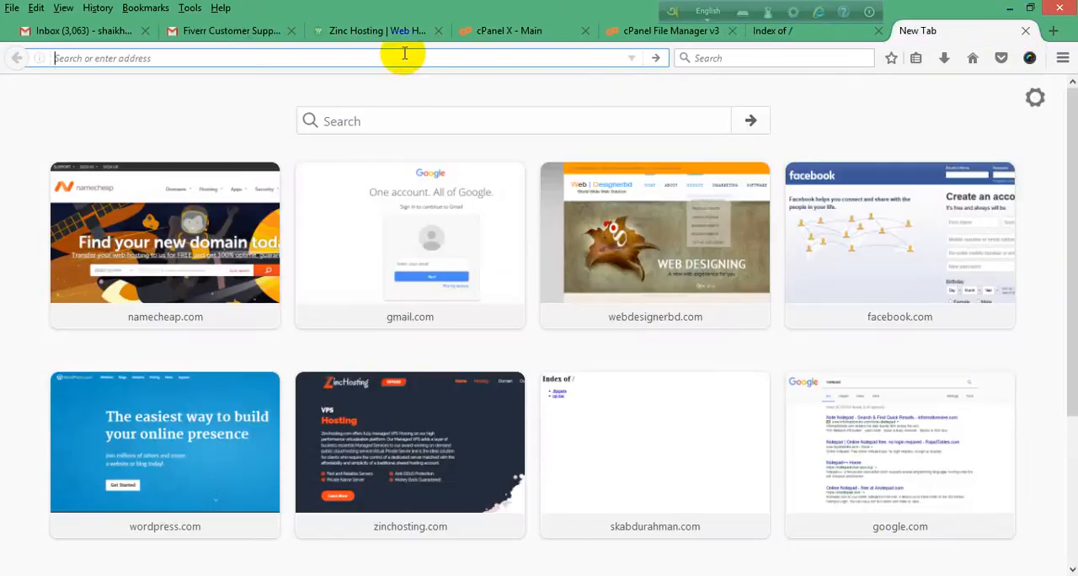
text(word)
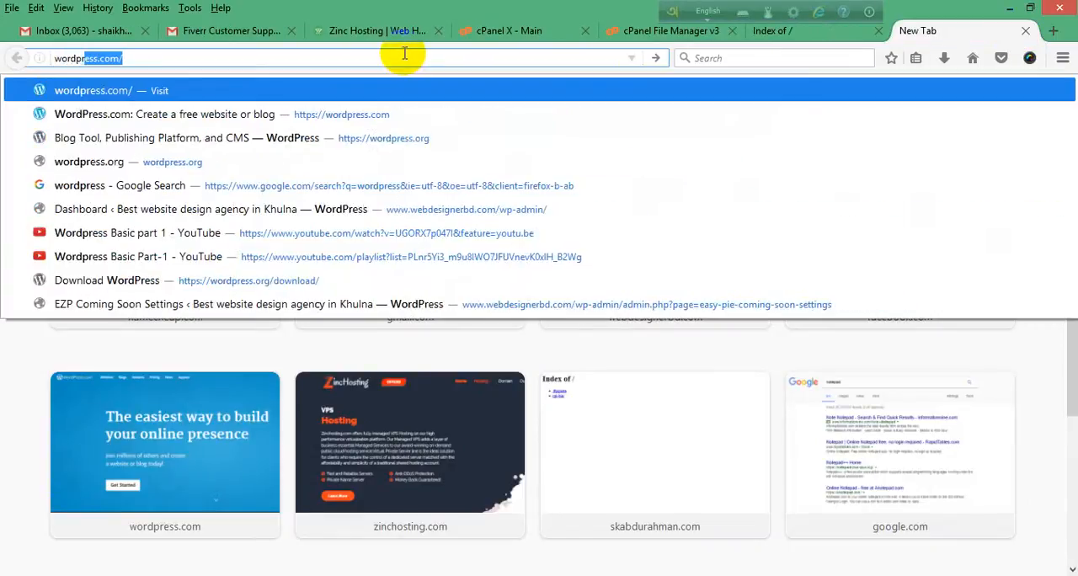
text(press.org)
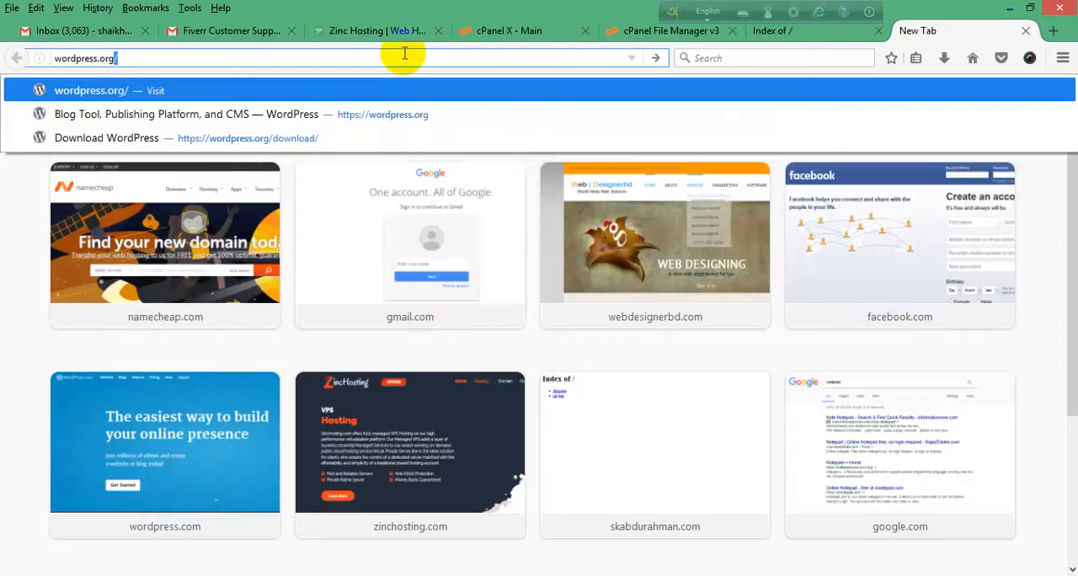
key(Return)
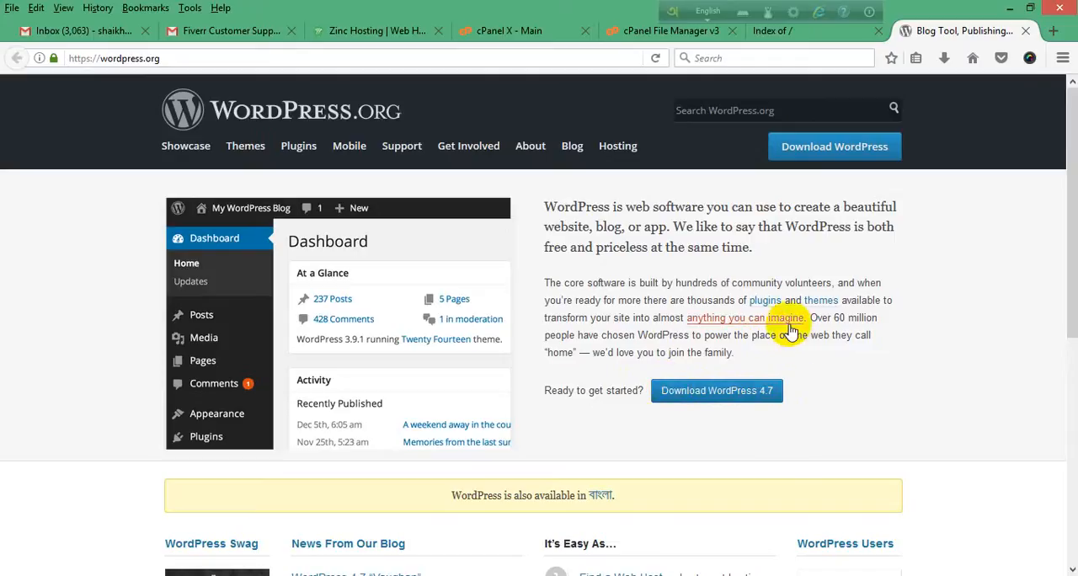
scroll(729, 381, down, 2)
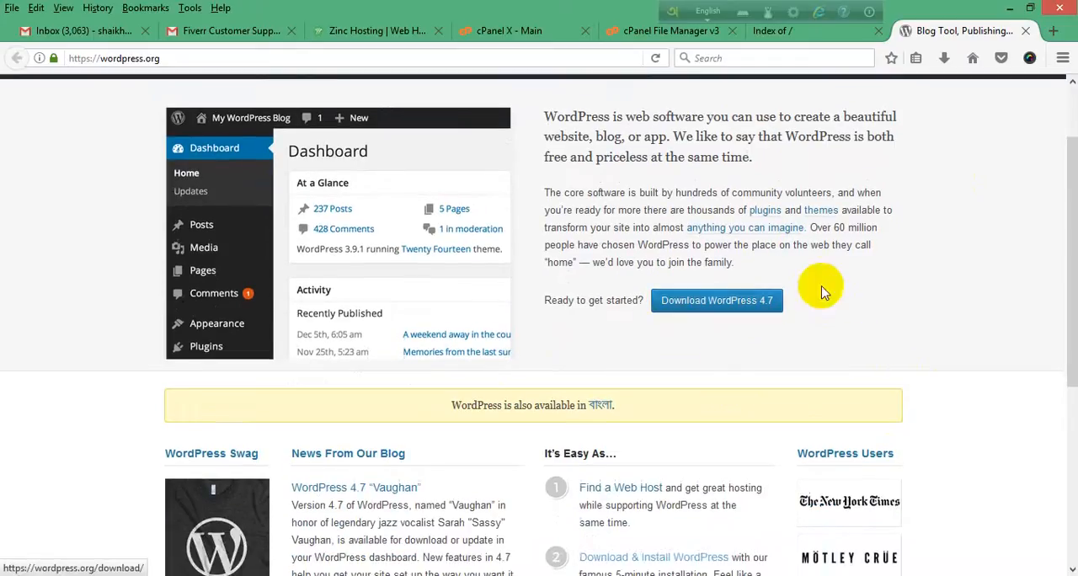
click(722, 310)
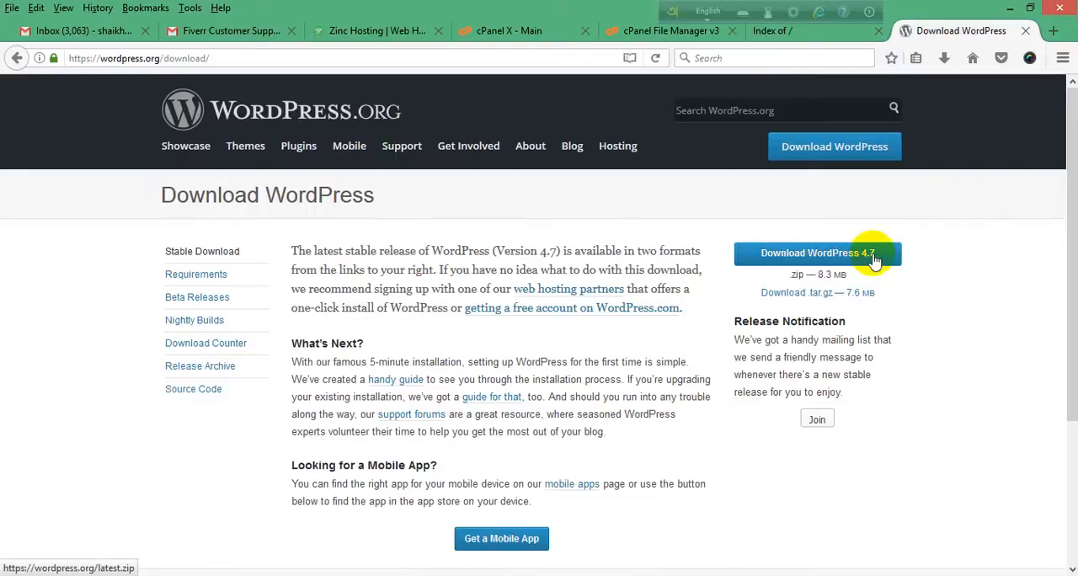
Step: Bring up and dismiss the WordPress 4.7 zip download, and open the folder containing the already downloaded wordpress-4.7.zip
click(829, 261)
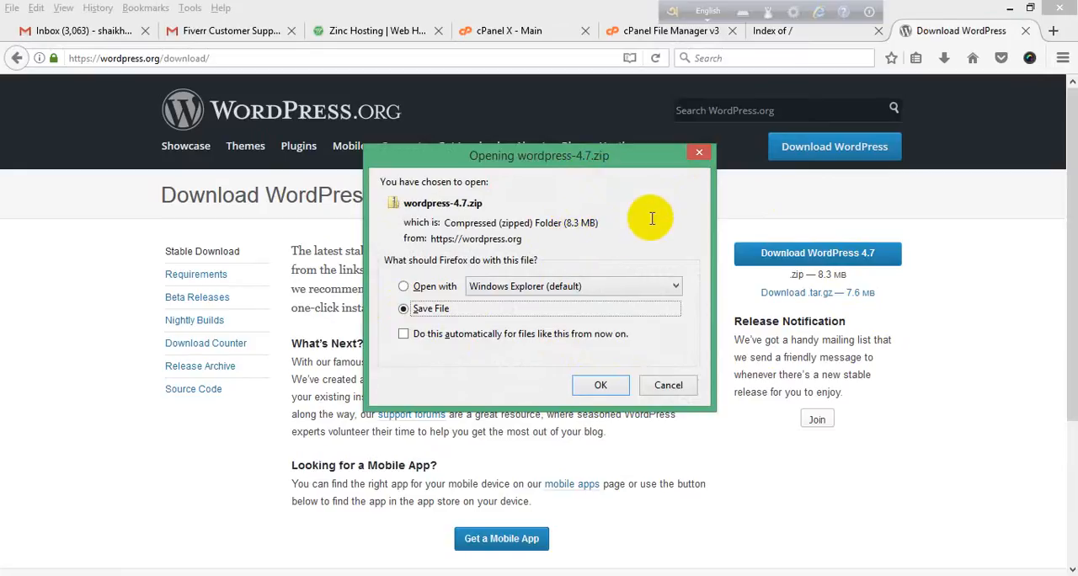
click(702, 153)
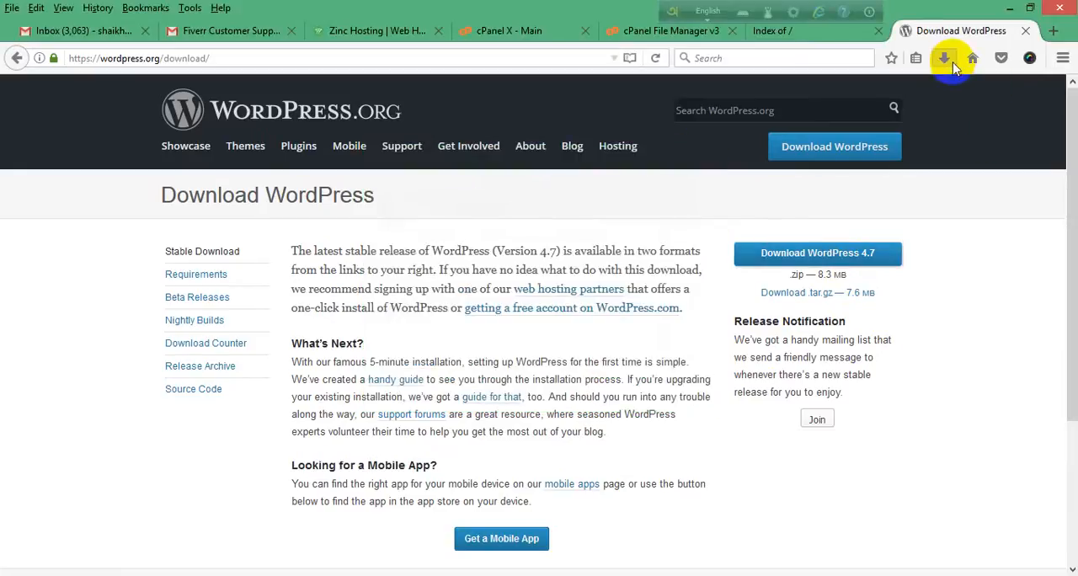
click(945, 59)
right_click(722, 179)
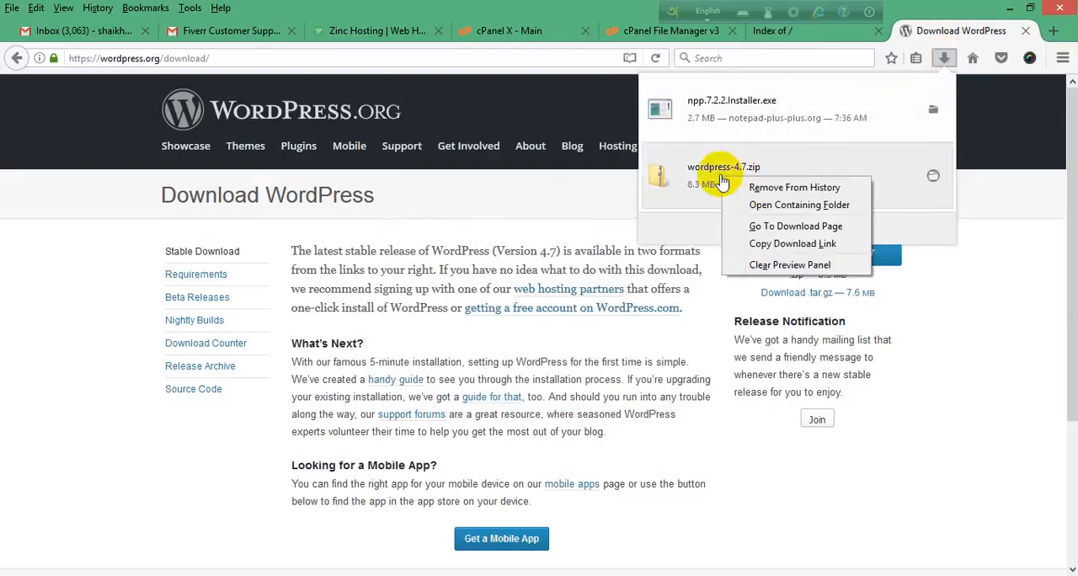
click(781, 206)
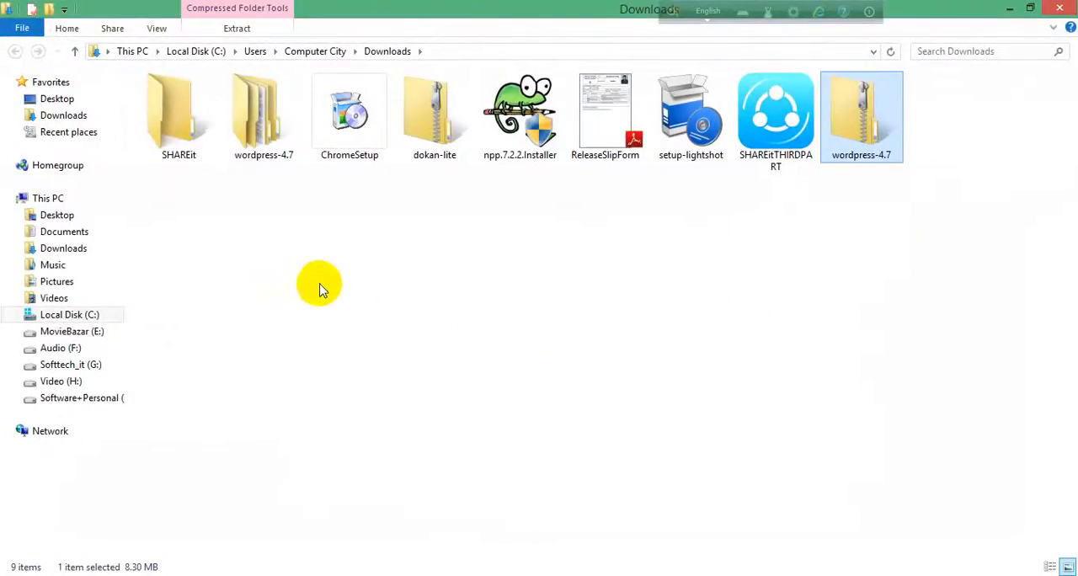
right_click(862, 123)
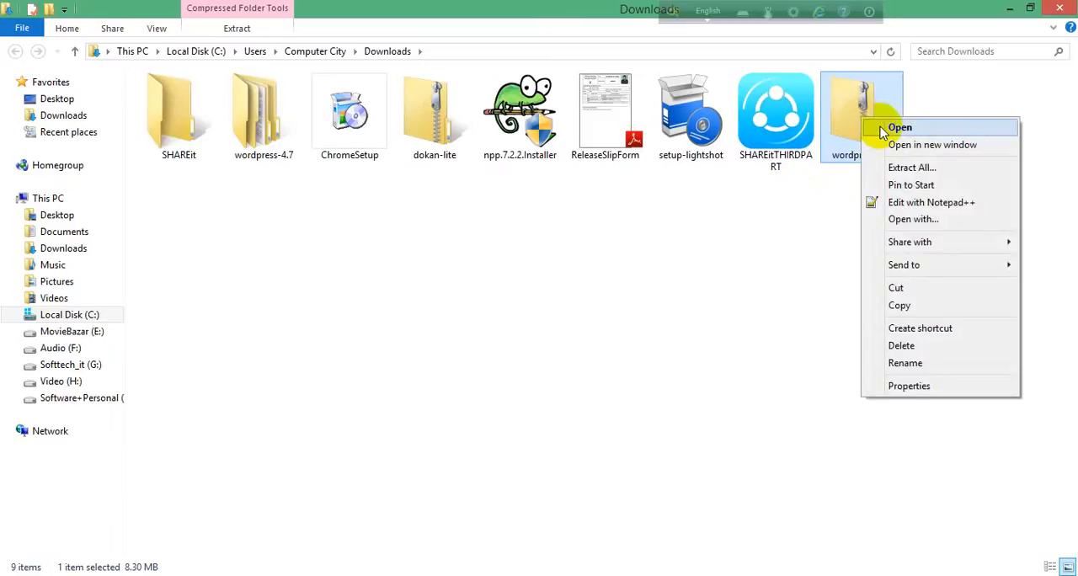
click(924, 171)
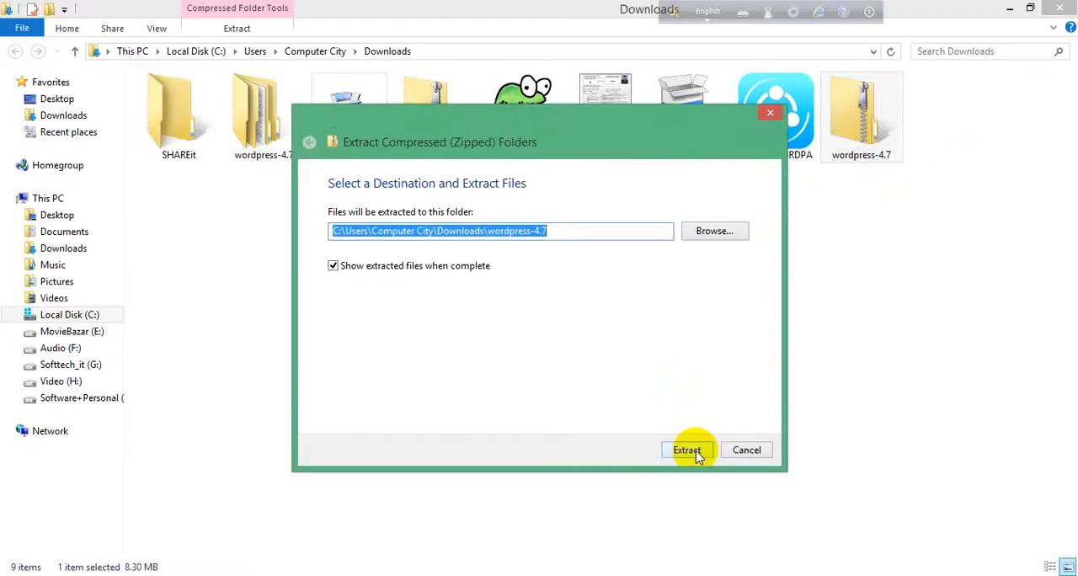
click(768, 113)
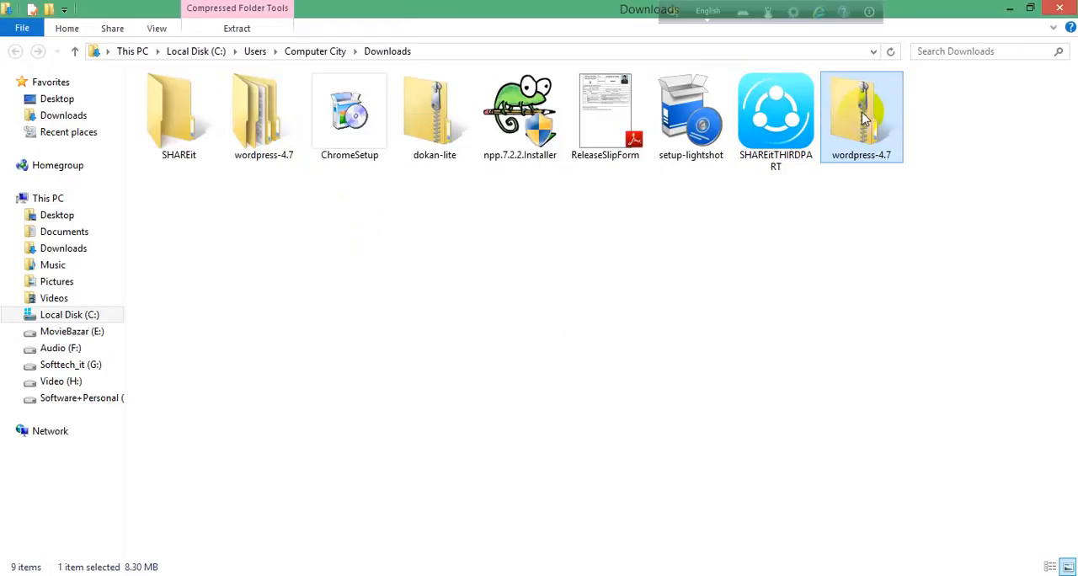
Step: Open the extracted wordpress-4.7 folder and examine the files in its inner wordpress folder
double_click(261, 127)
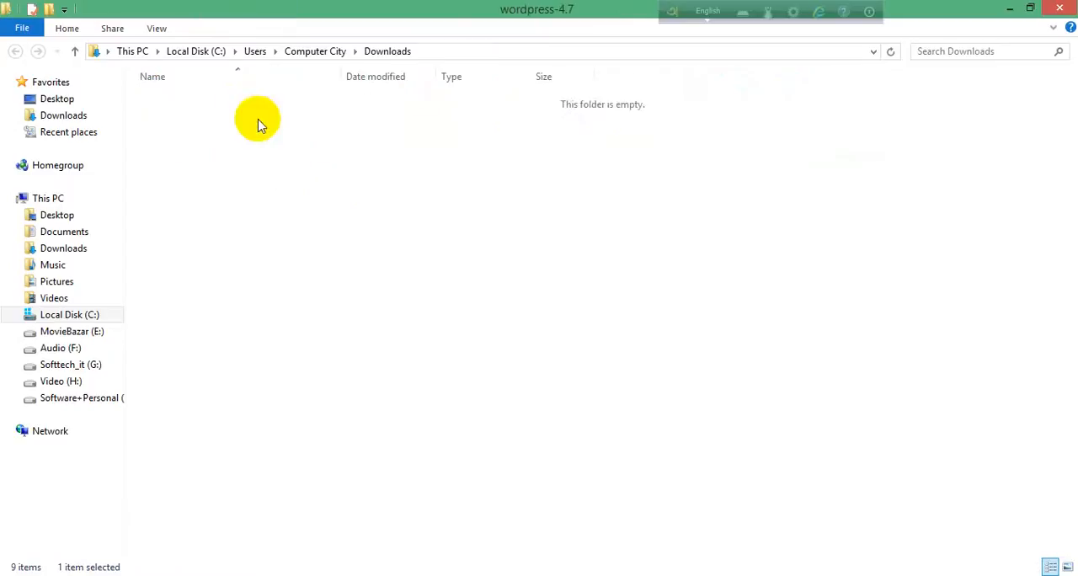
click(179, 105)
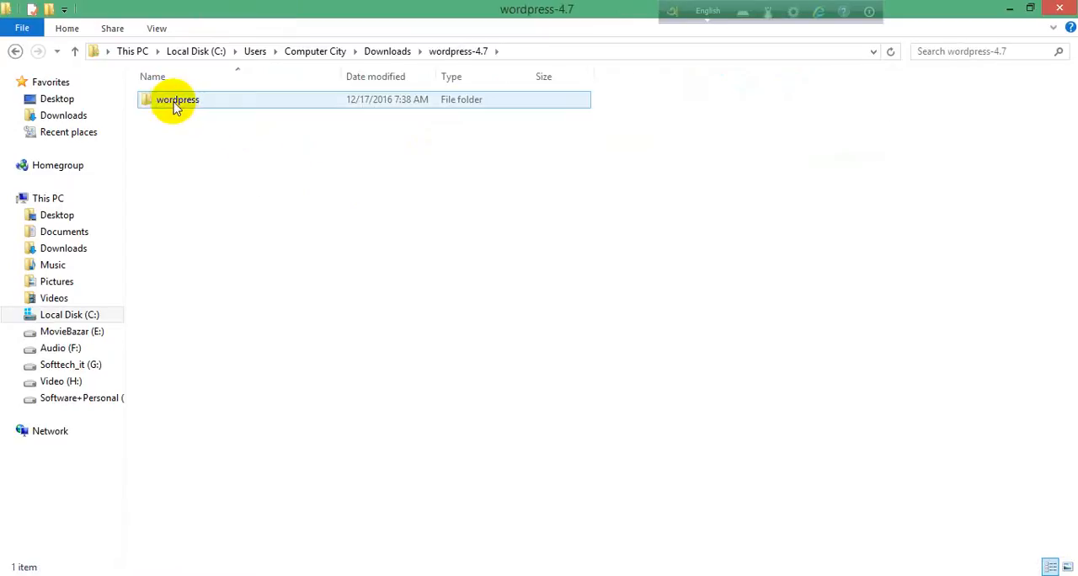
double_click(177, 101)
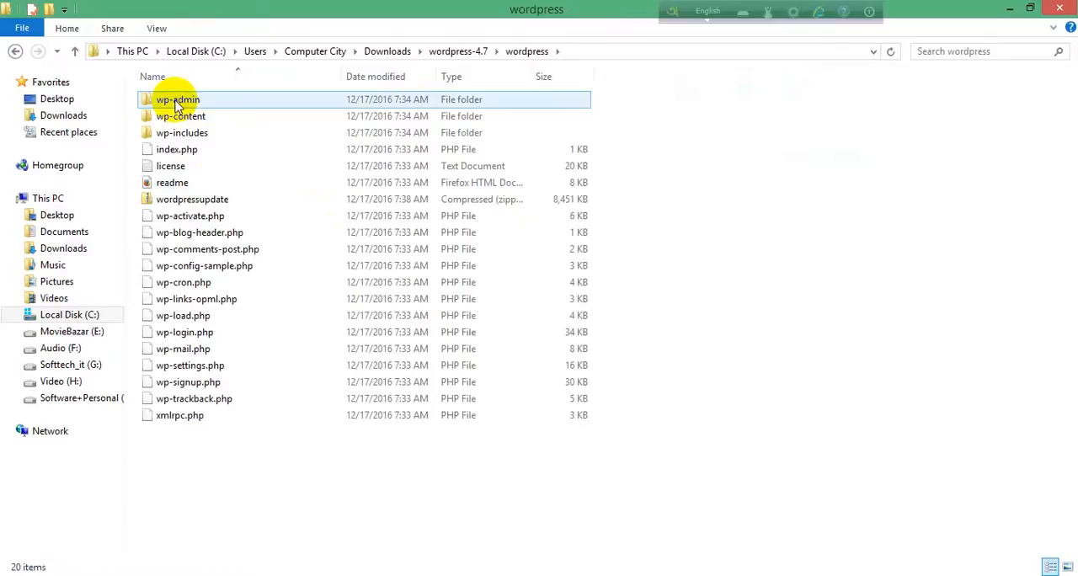
click(16, 52)
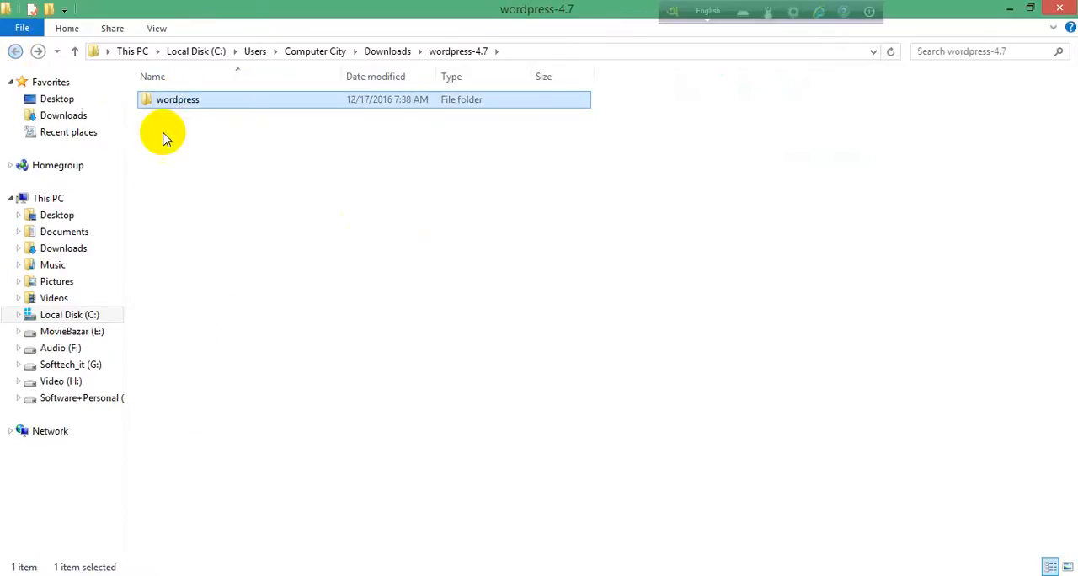
double_click(183, 101)
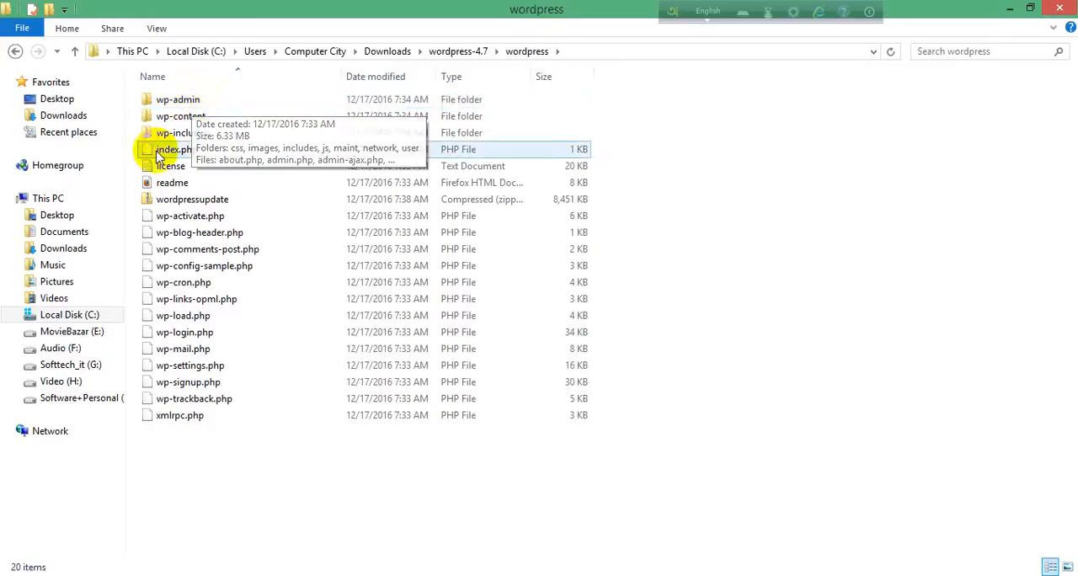
Step: Examine the contents of the wp-content and wp-includes folders, and return to the wordpress-4.7 folder
click(199, 123)
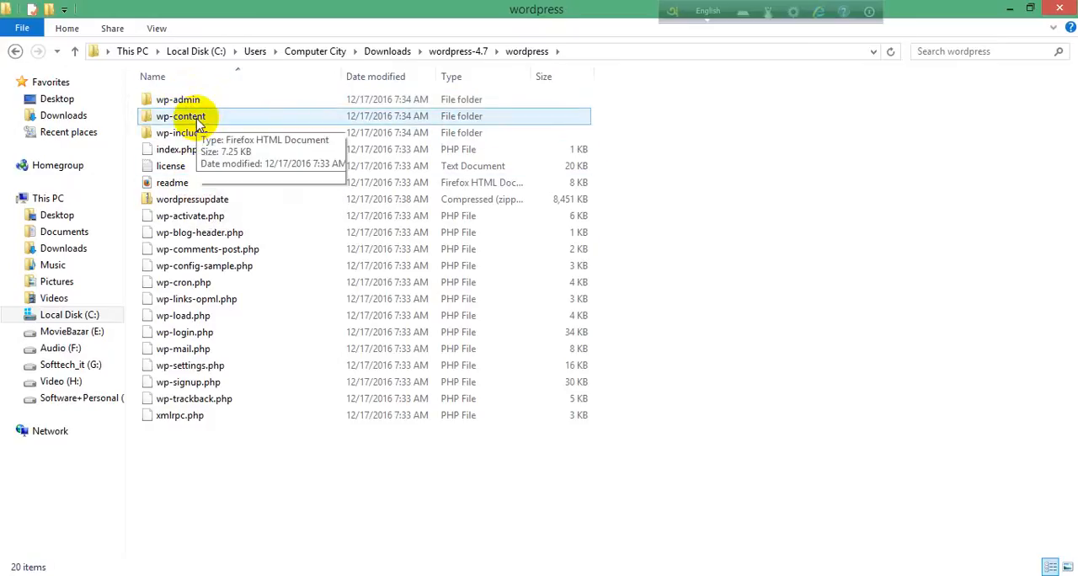
double_click(193, 117)
click(162, 138)
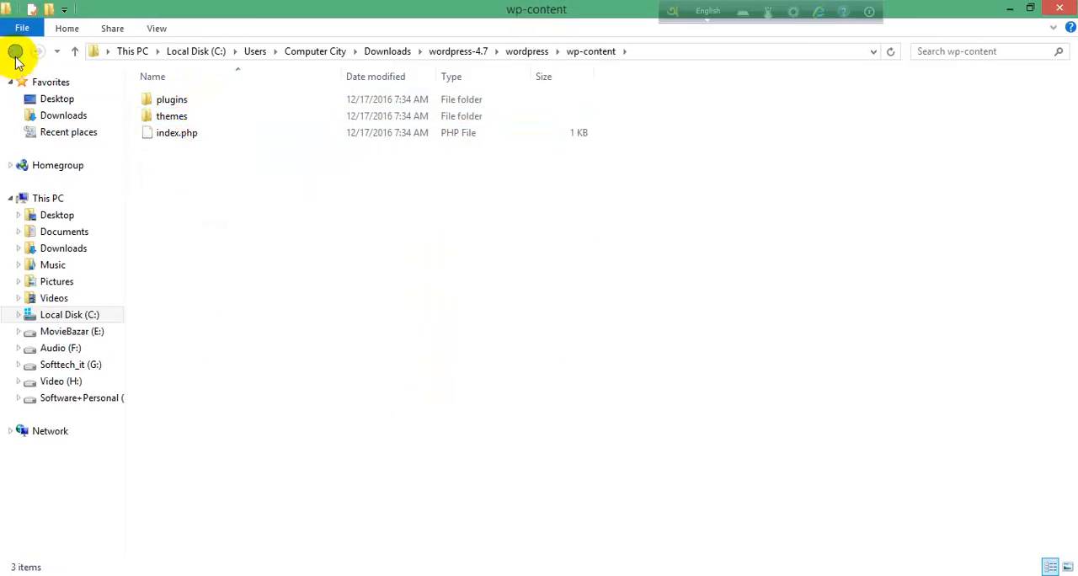
click(15, 51)
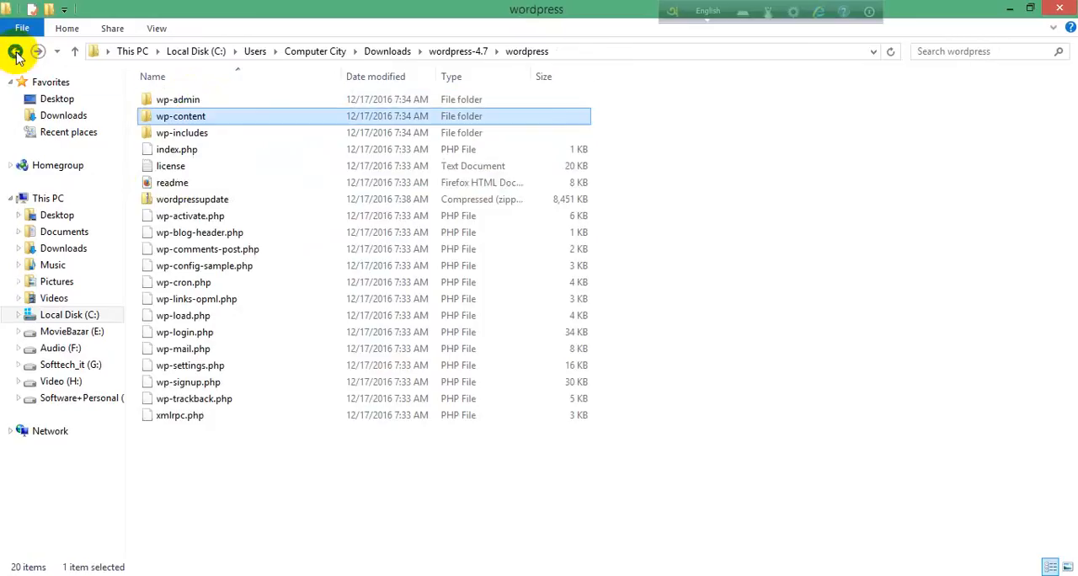
double_click(181, 133)
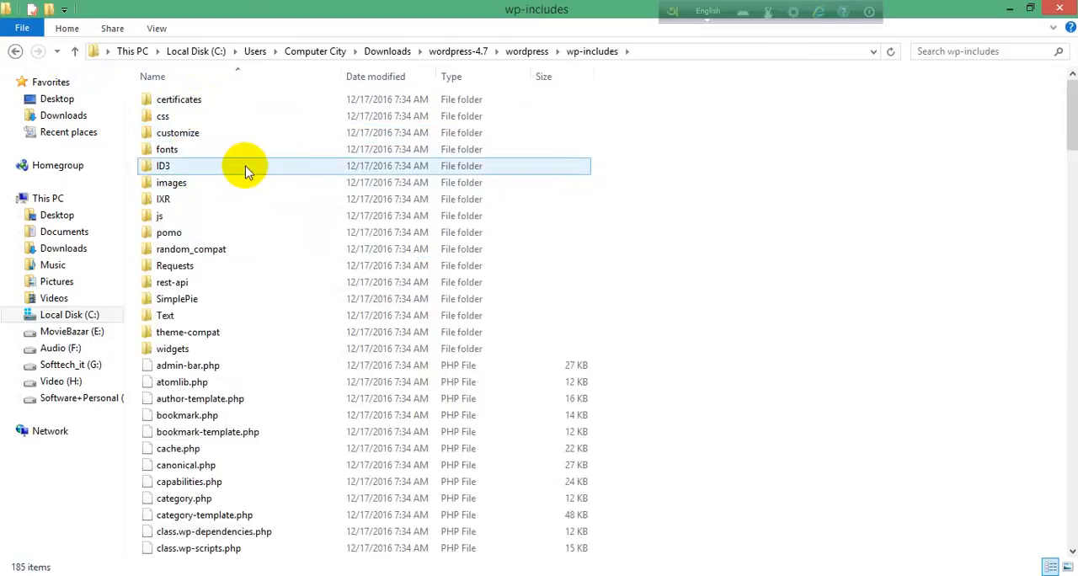
scroll(249, 252, down, 13)
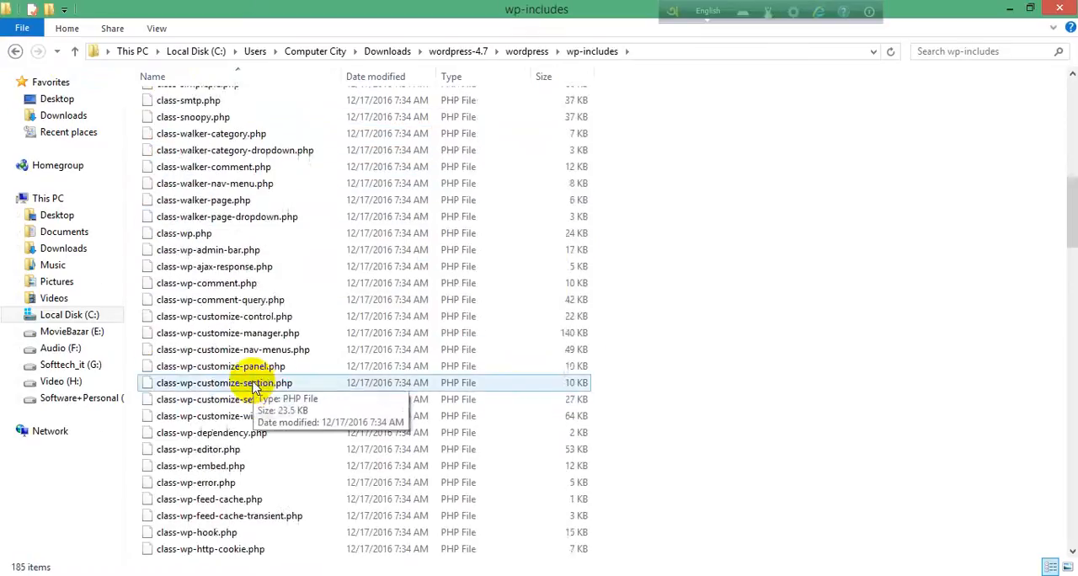
scroll(253, 389, up, 13)
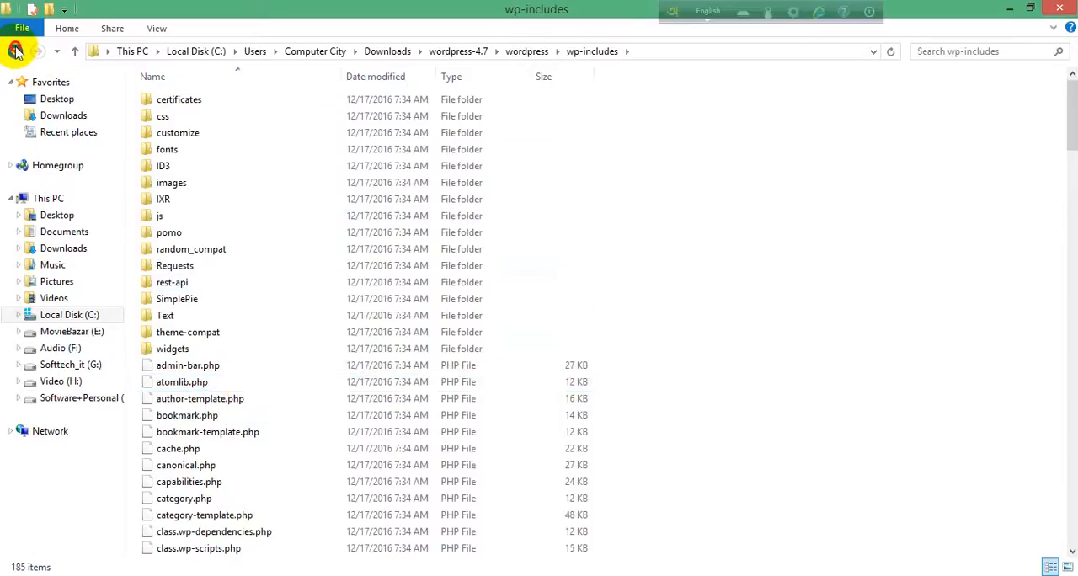
click(15, 52)
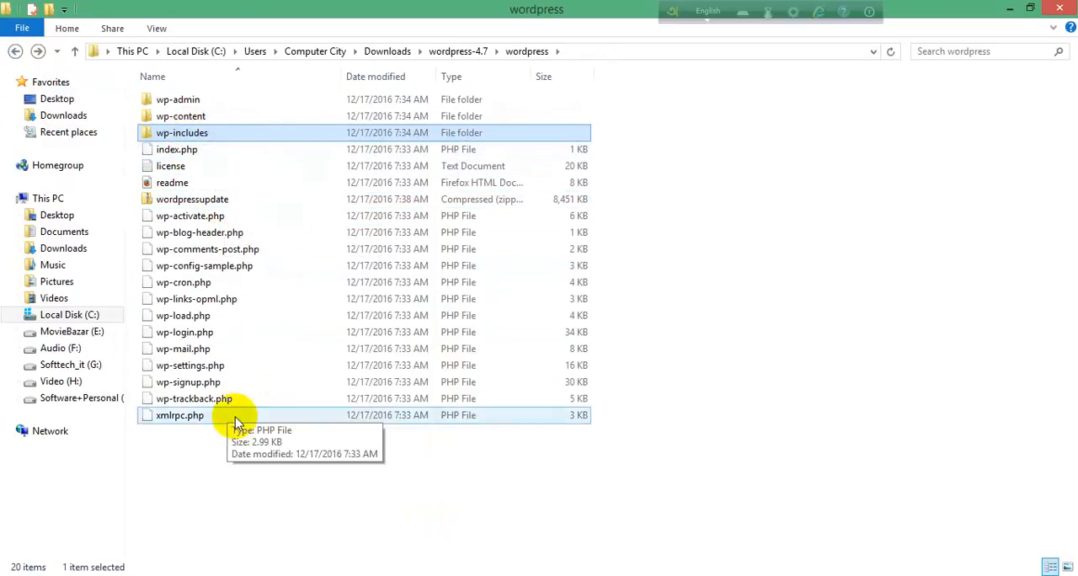
click(15, 52)
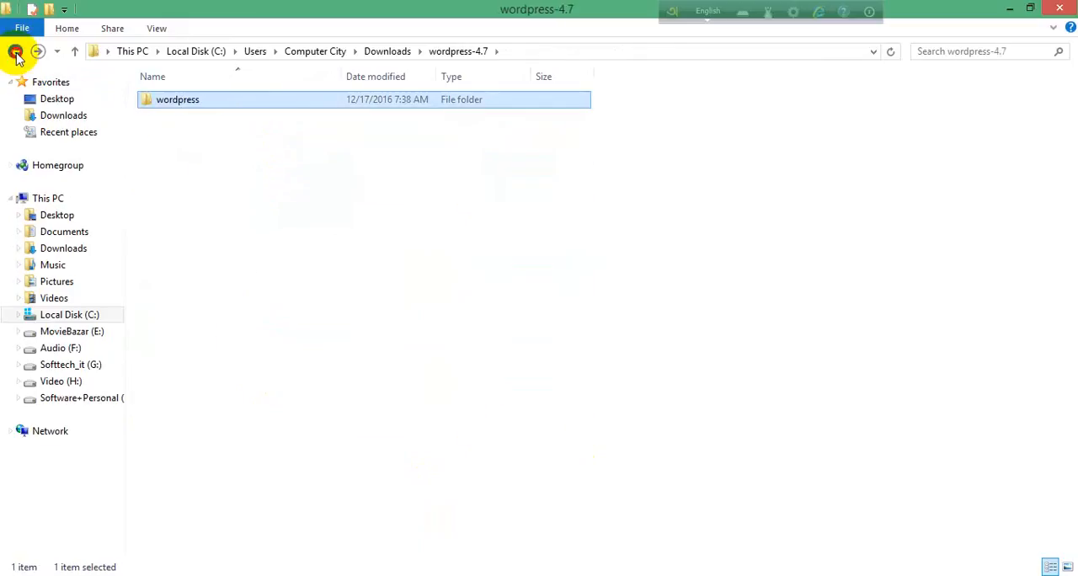
Step: Return to Downloads, look at the options for the wordpress-4.7 zip, and open the wordpress folder inside the extracted wordpress-4.7 folder
click(16, 52)
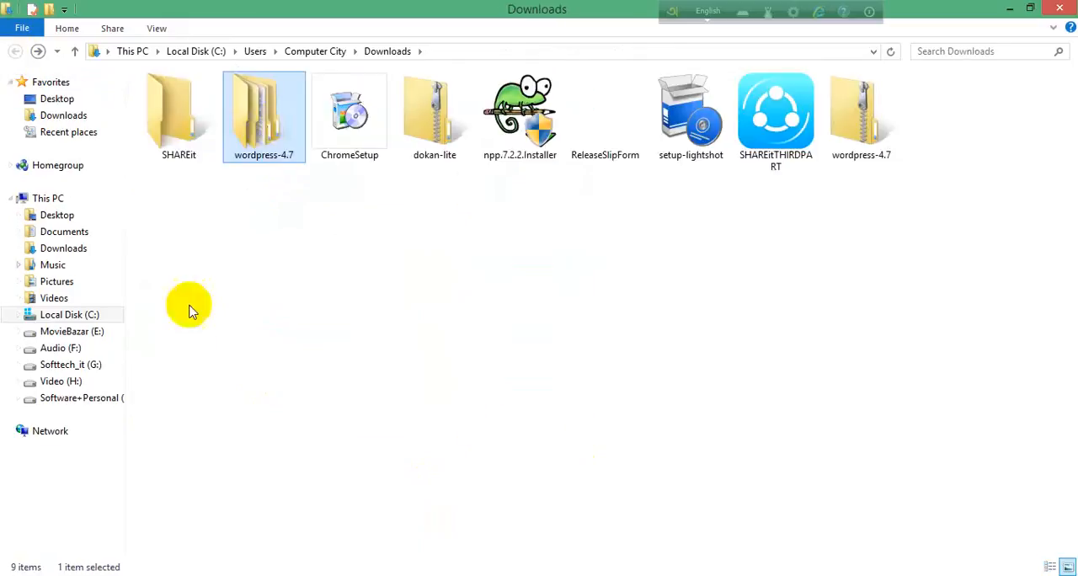
right_click(867, 135)
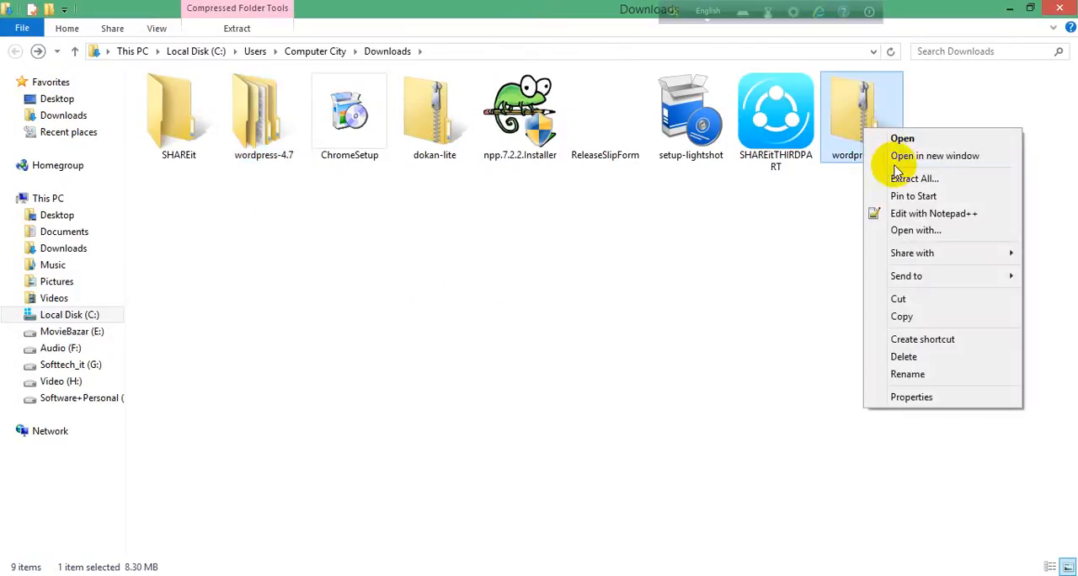
click(499, 280)
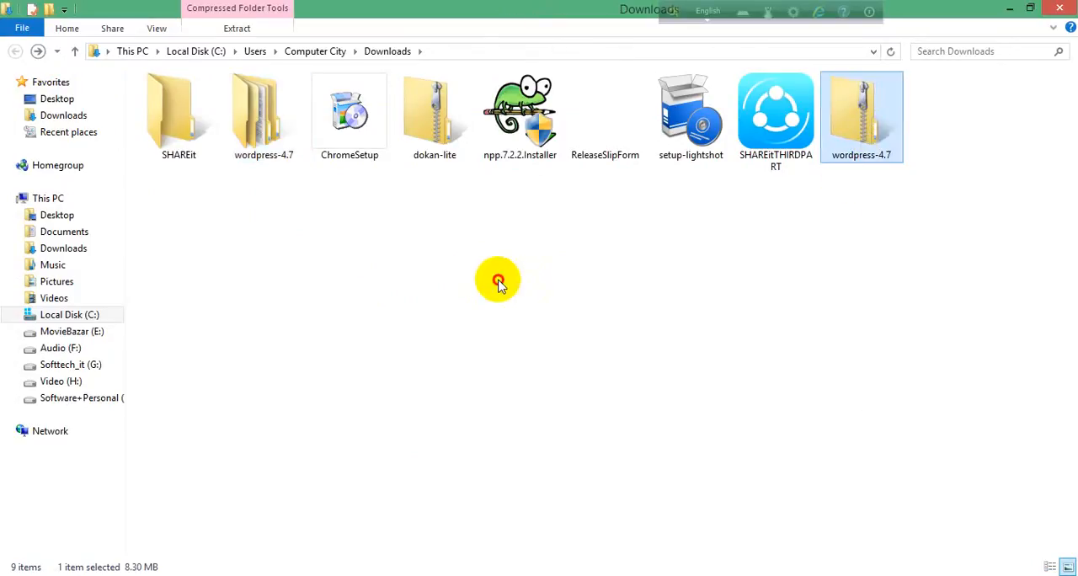
double_click(259, 142)
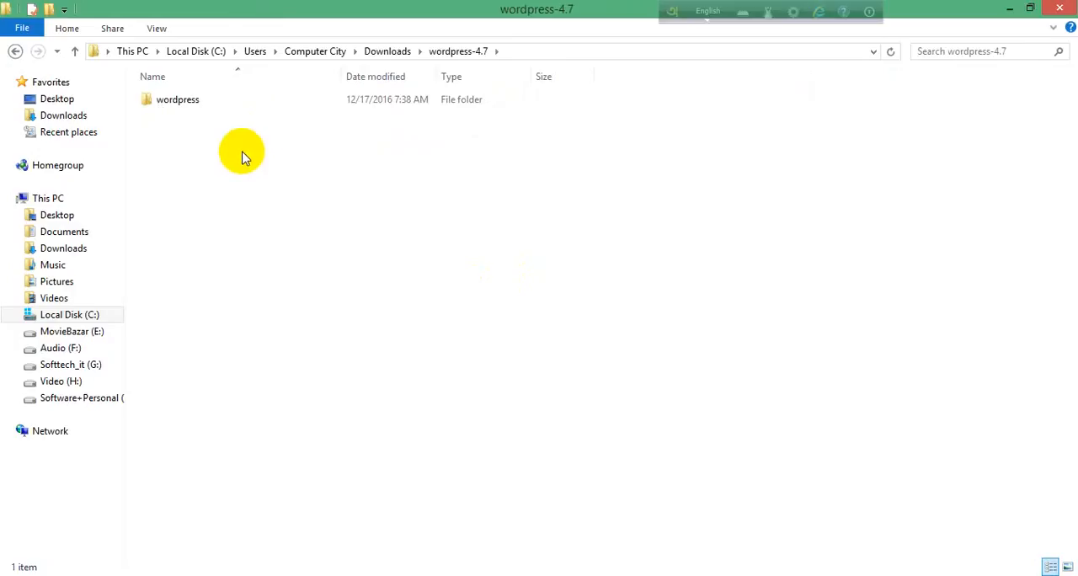
click(172, 101)
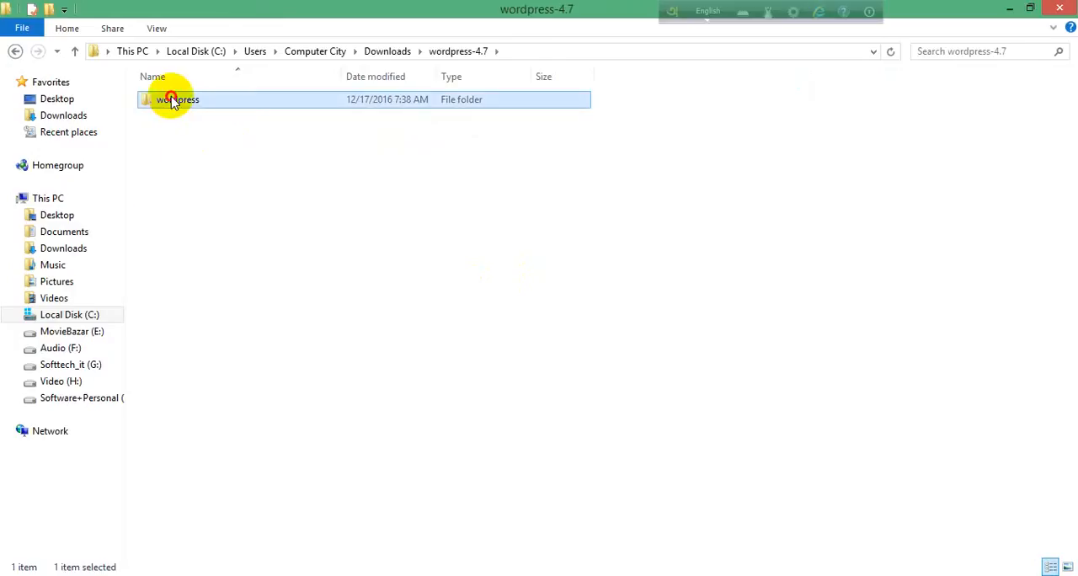
double_click(172, 101)
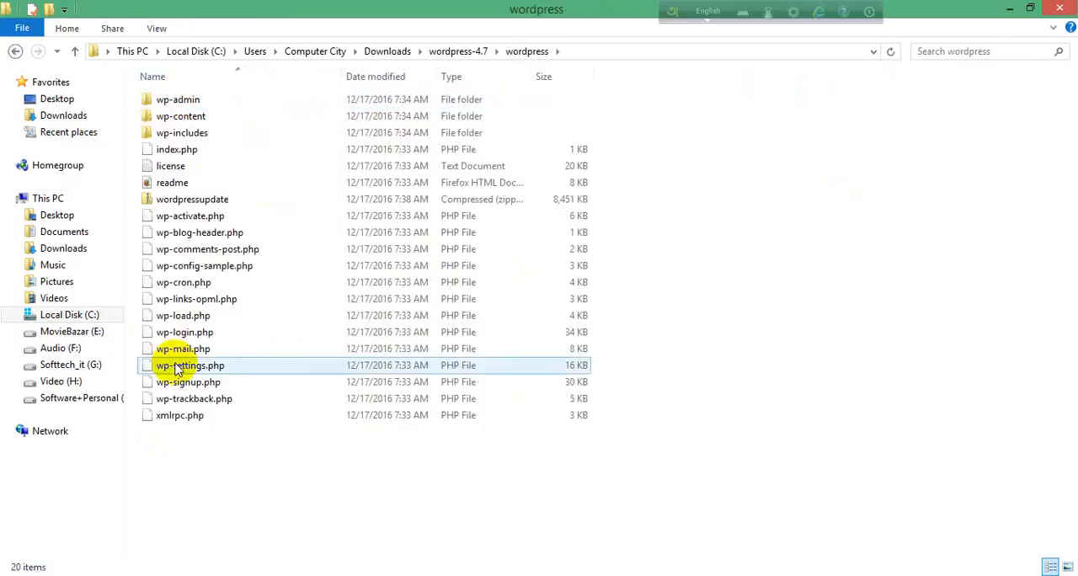
Step: Select everything in the wordpress folder, bring up the option to send it to a compressed (zipped) folder, and dismiss it
drag(238, 461, 132, 88)
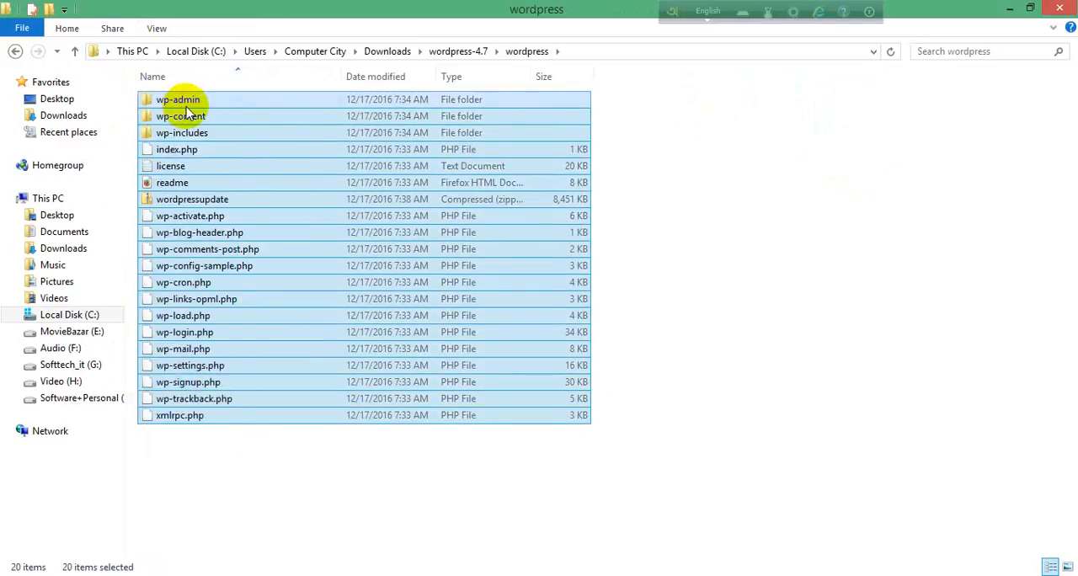
right_click(188, 113)
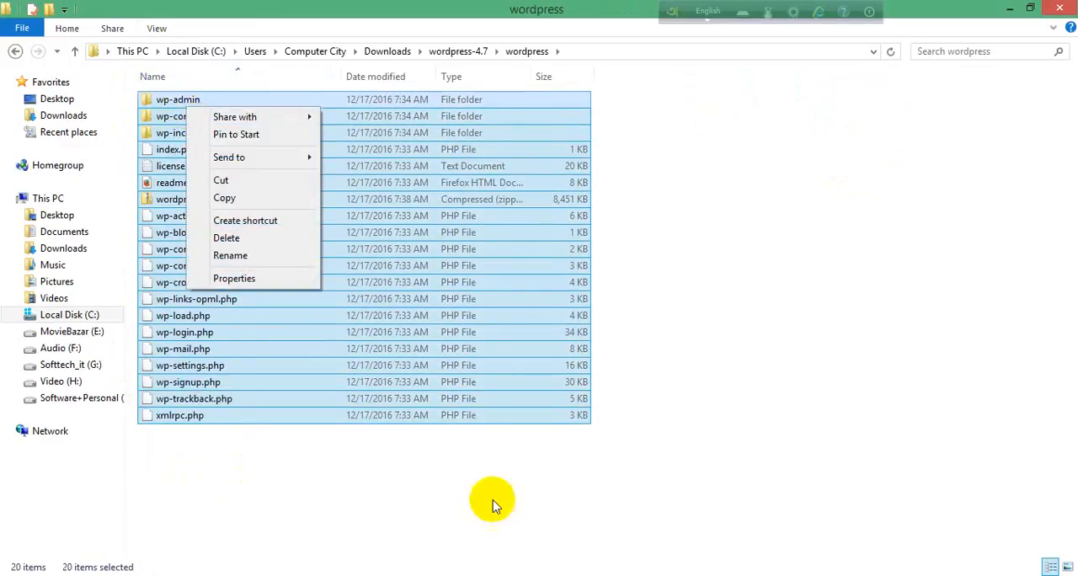
click(856, 431)
drag(221, 457, 133, 91)
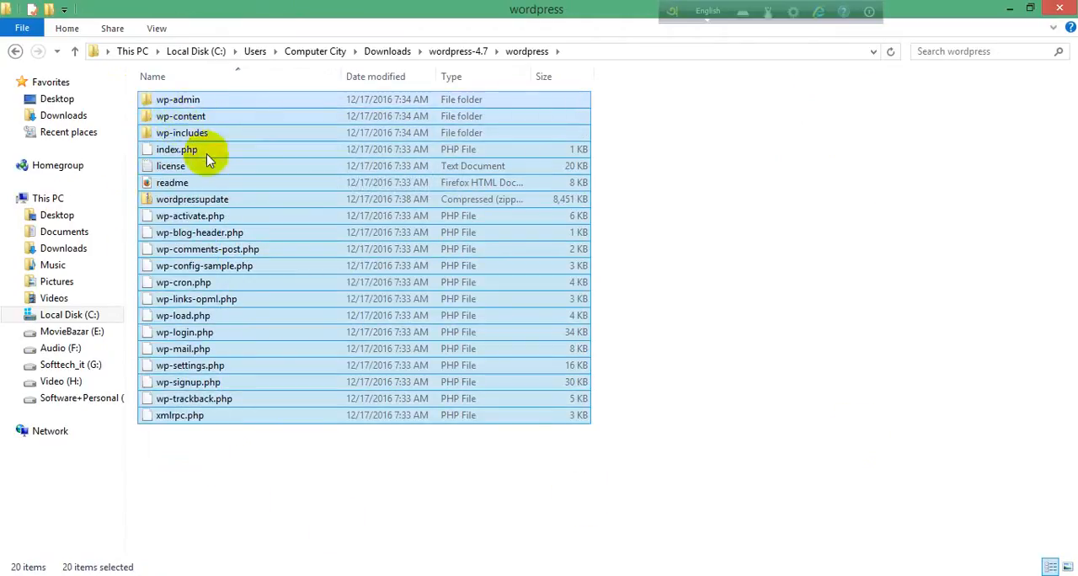
right_click(189, 140)
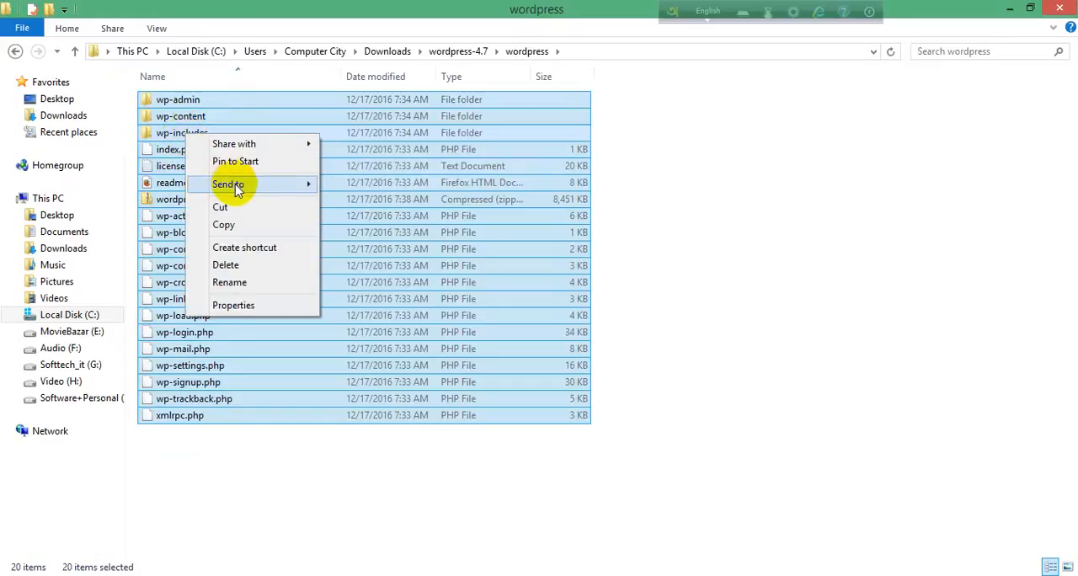
mouse_move(267, 185)
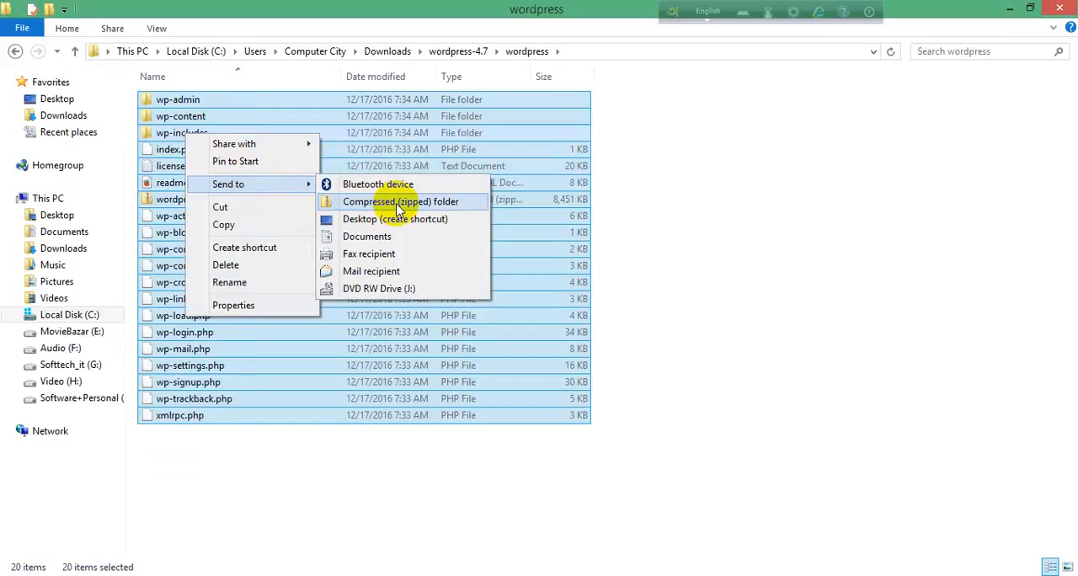
click(345, 493)
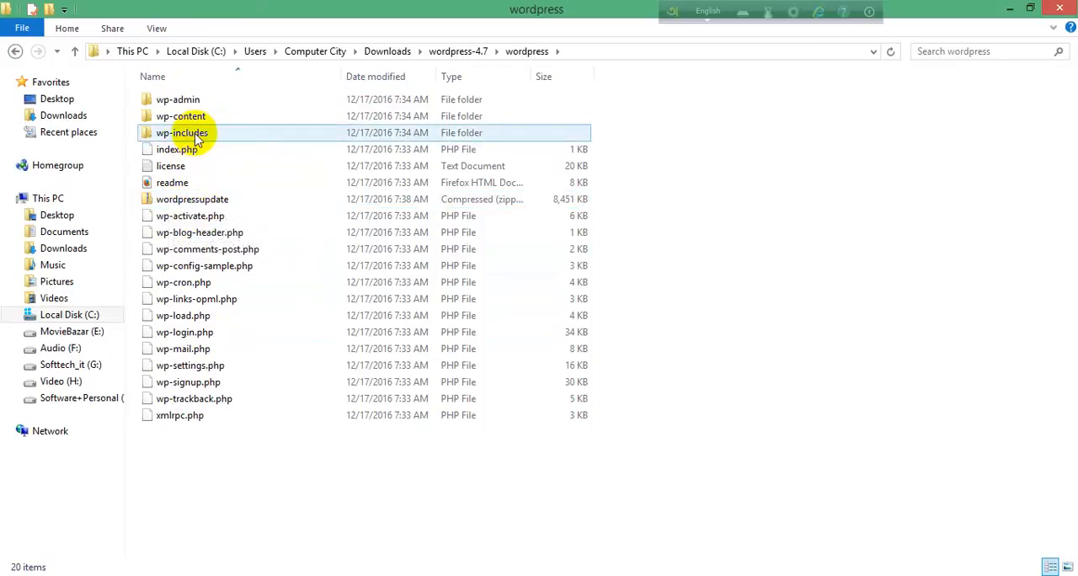
Step: Open the name of the wordpressupdate archive for editing and leave the rename
click(195, 202)
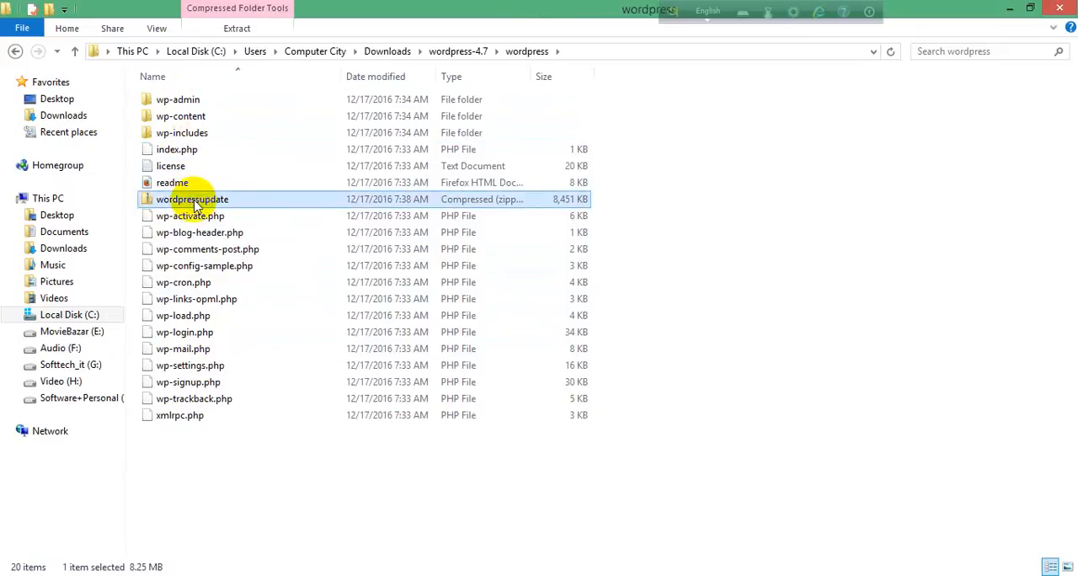
click(194, 203)
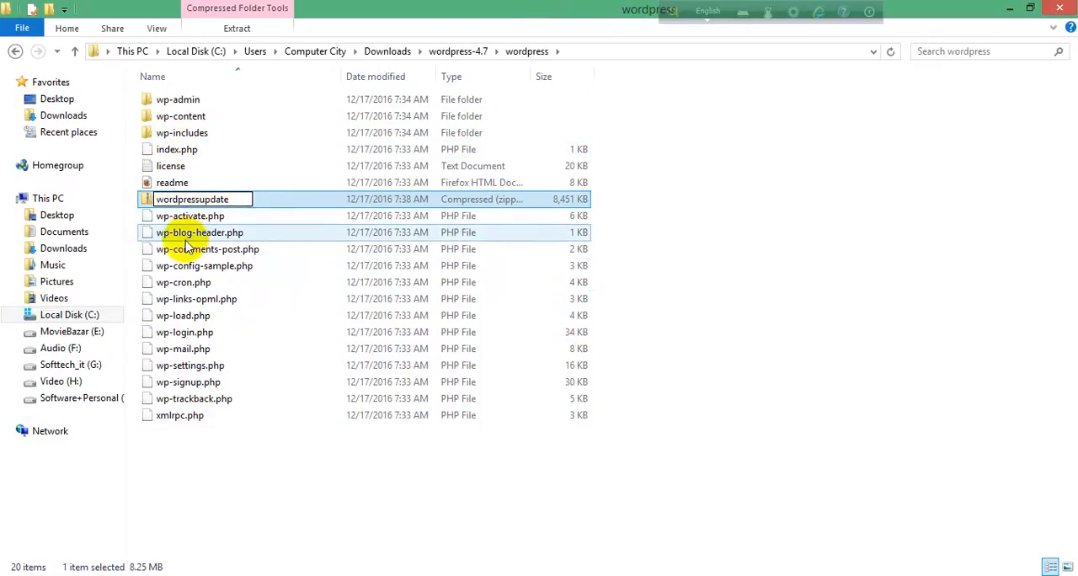
click(148, 202)
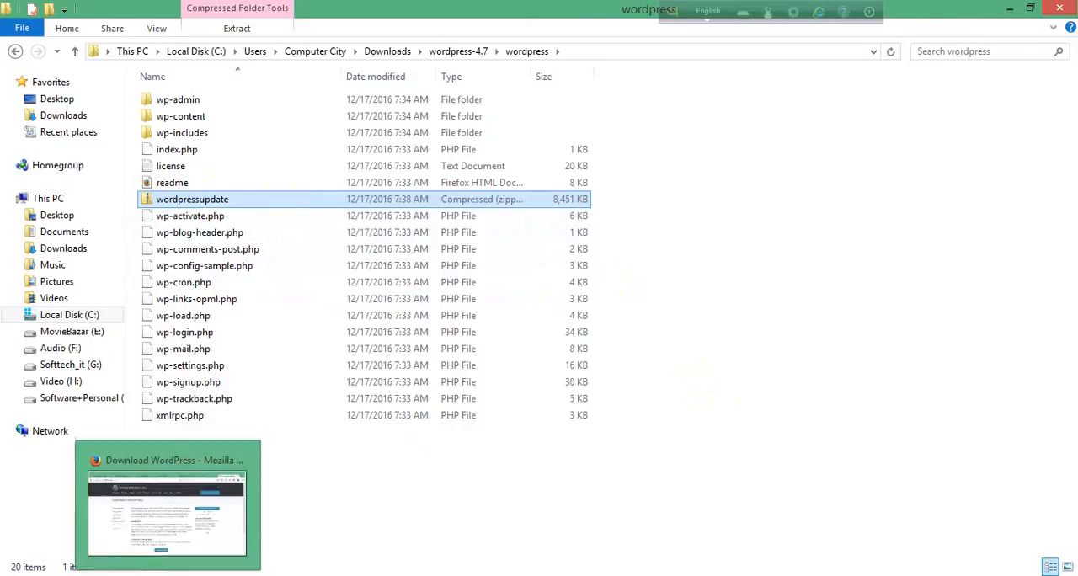
Step: Switch to Firefox, close the WordPress download page, and open the cPanel File Manager's upload page for the domain's folder
click(143, 504)
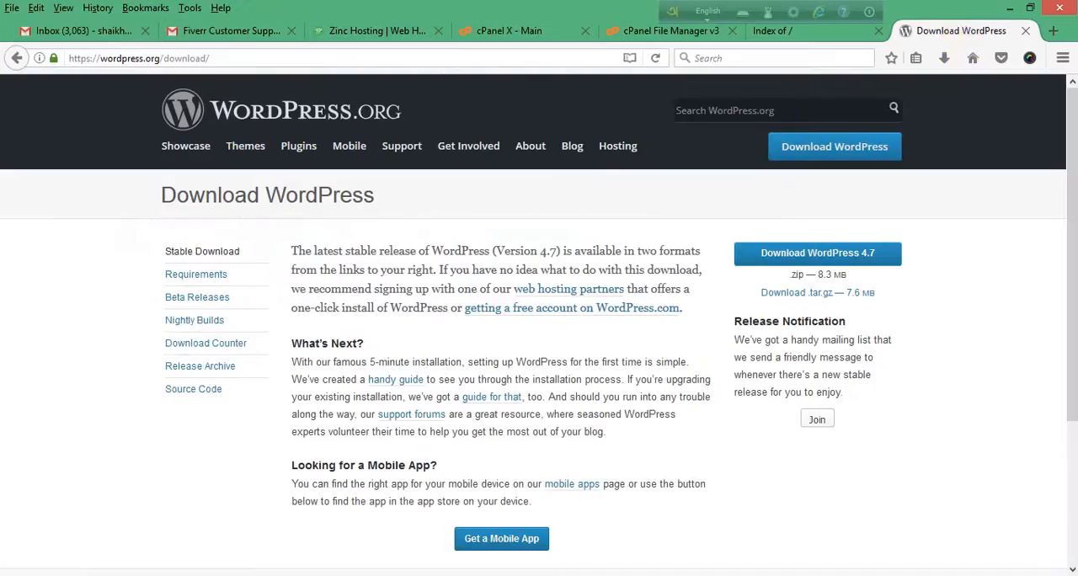
click(1025, 30)
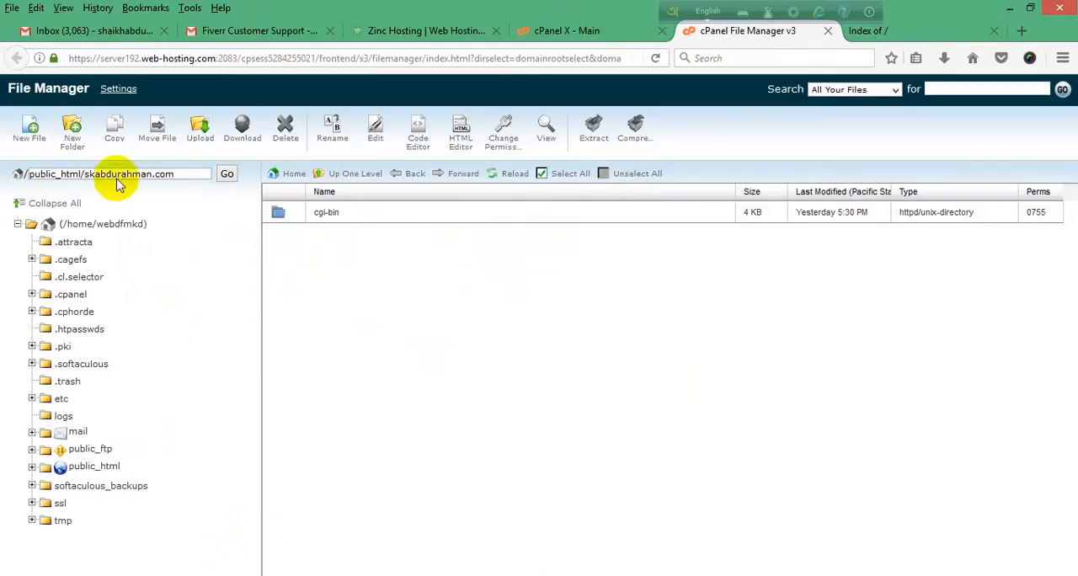
click(627, 30)
click(742, 32)
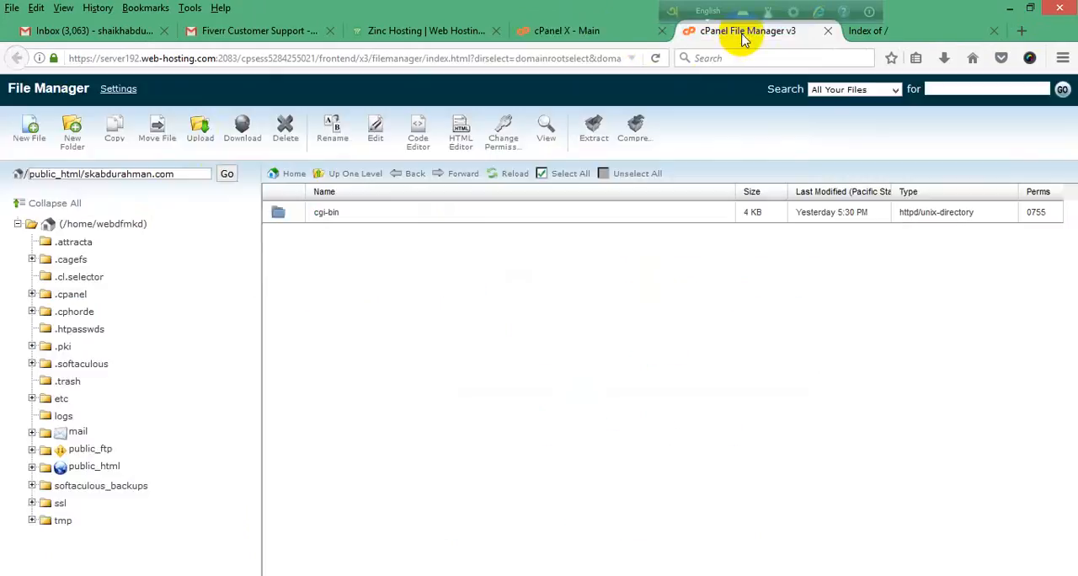
click(200, 137)
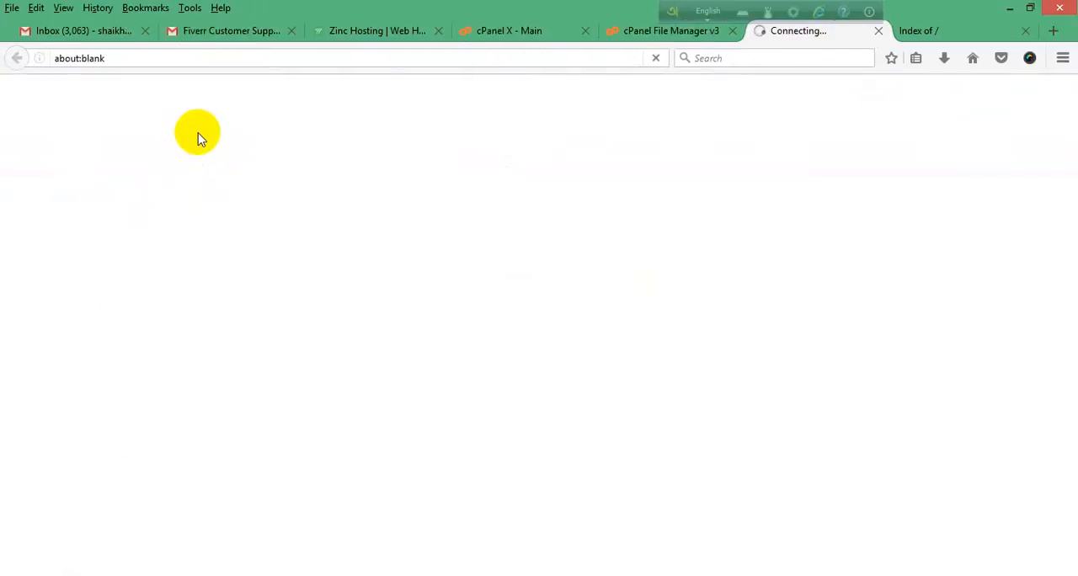
click(652, 31)
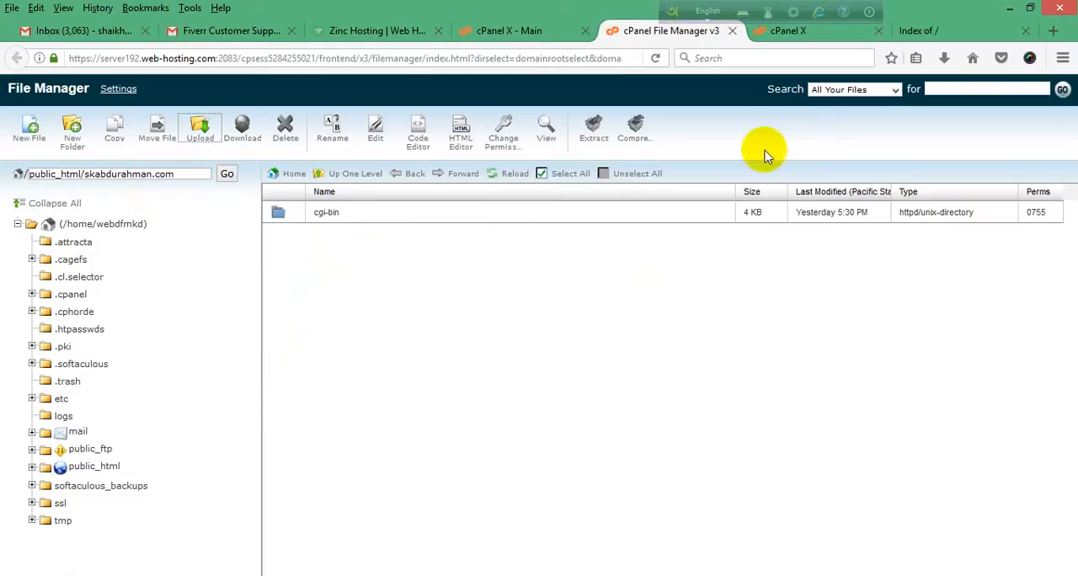
click(784, 32)
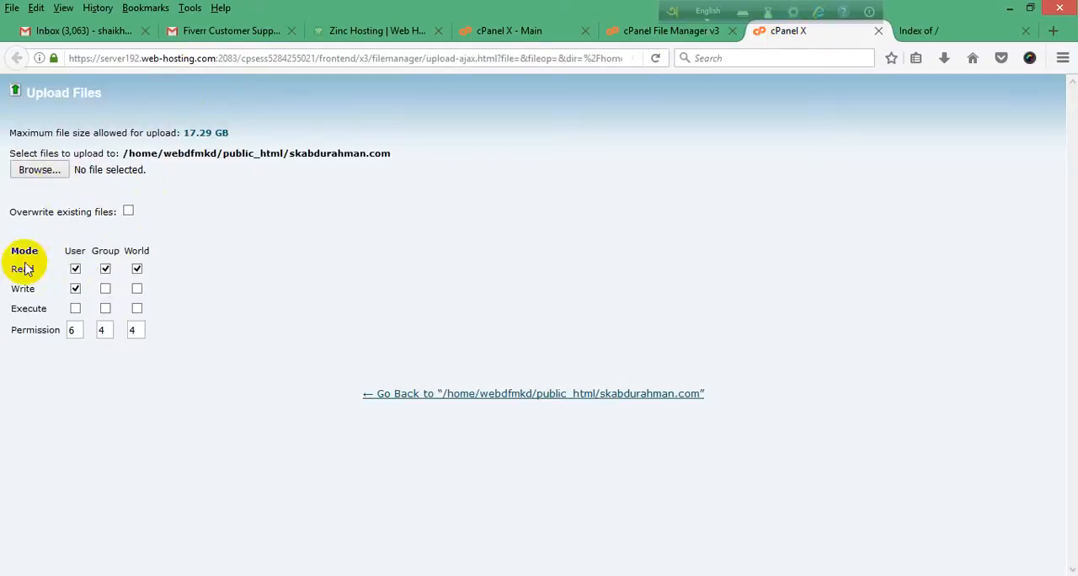
Step: Set the upload permissions to 777, allowing read, write and execute for user, group and world
click(75, 310)
click(104, 289)
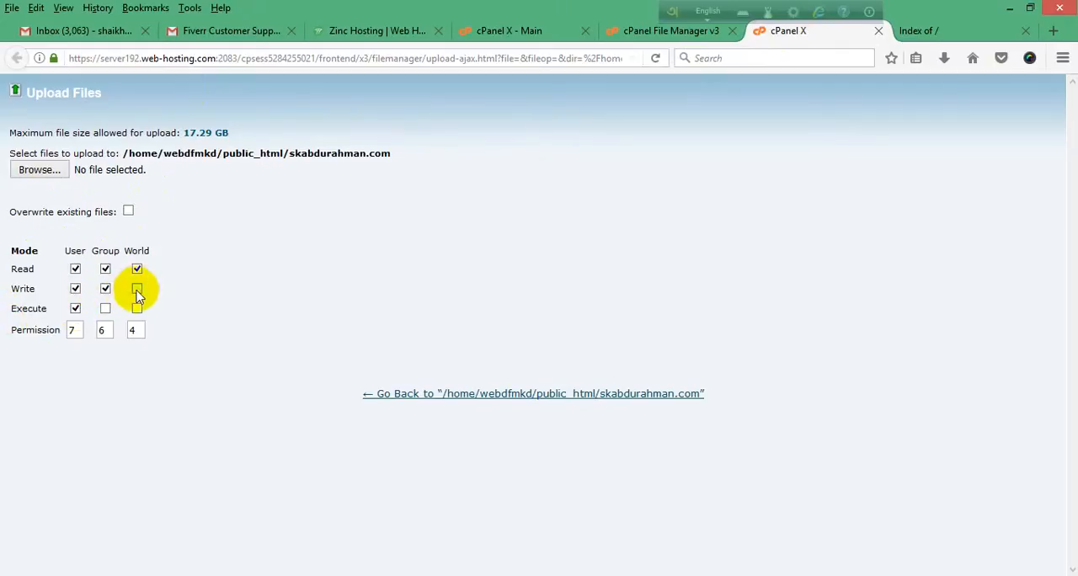
click(137, 290)
click(136, 308)
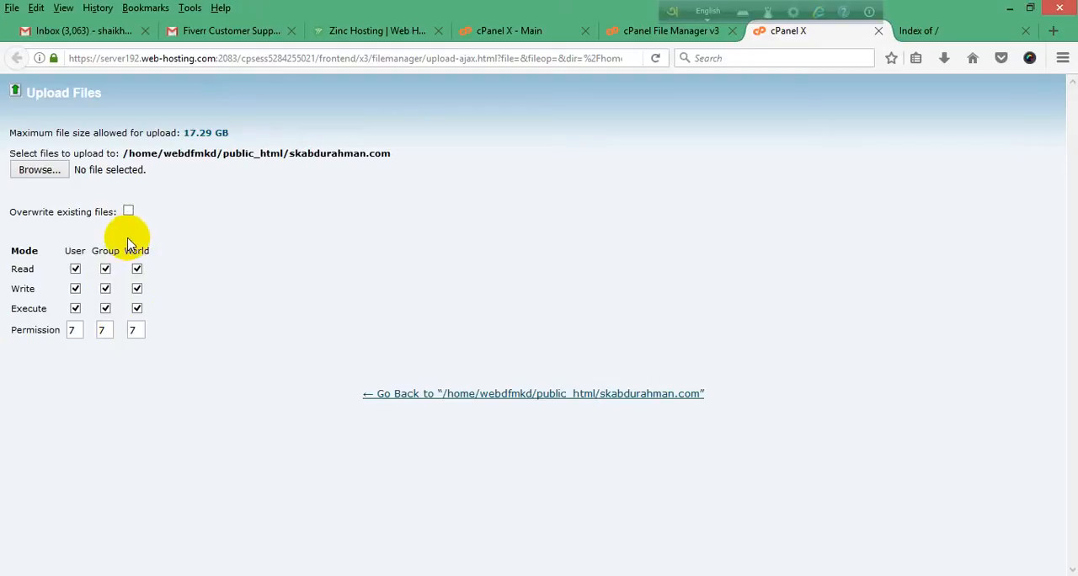
Step: Upload wordpressupdate.zip from Downloads > wordpress-4.7 > wordpress into the domain's folder
click(49, 173)
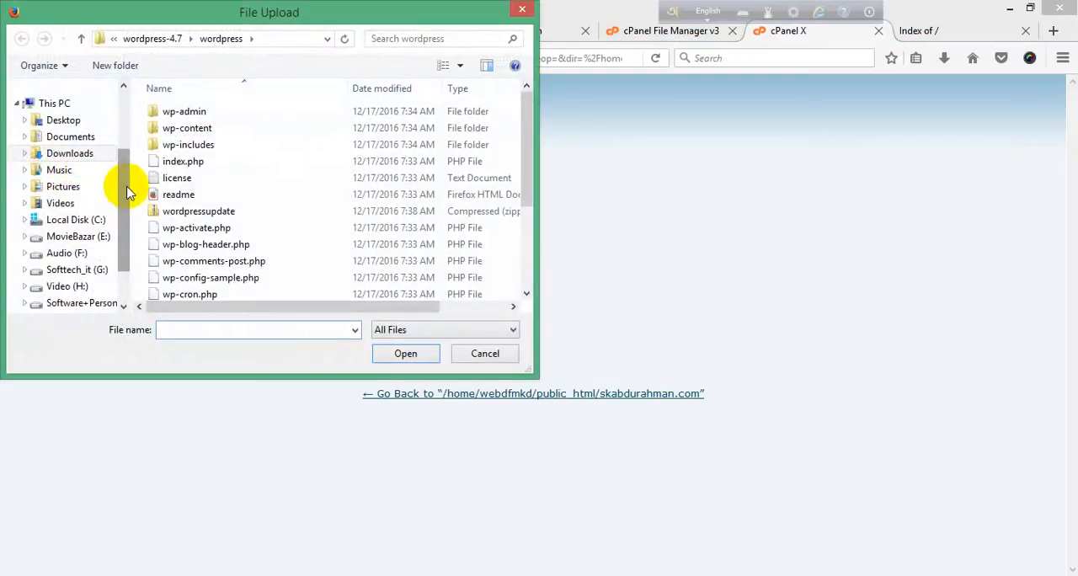
scroll(105, 177, down, 1)
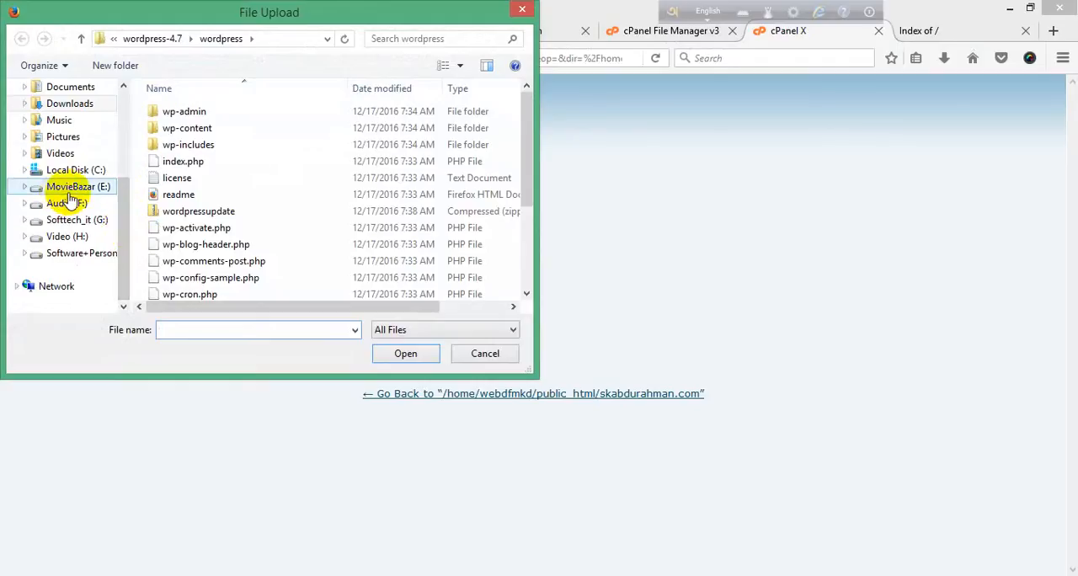
click(74, 104)
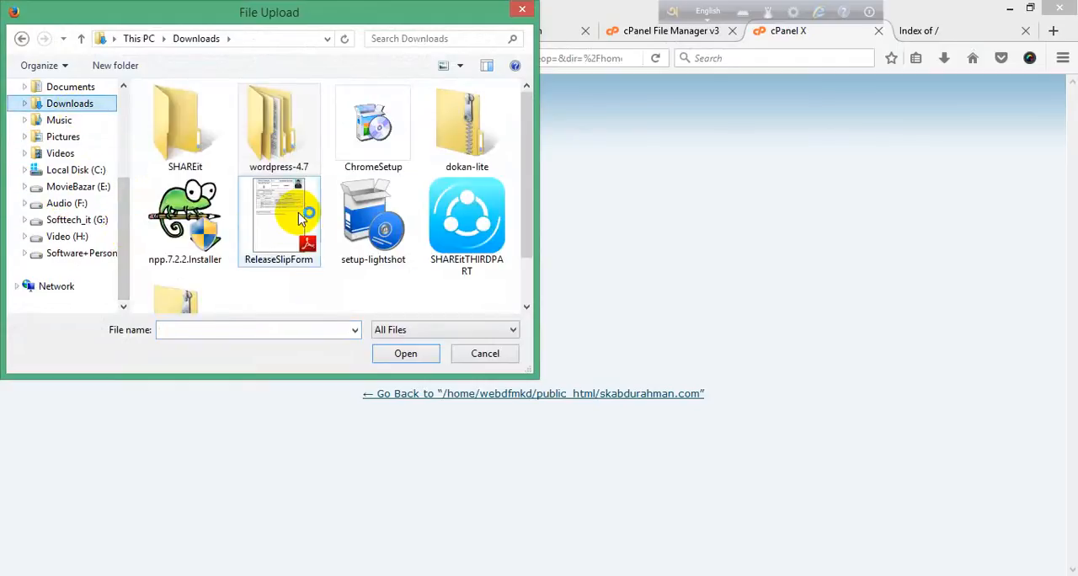
double_click(281, 137)
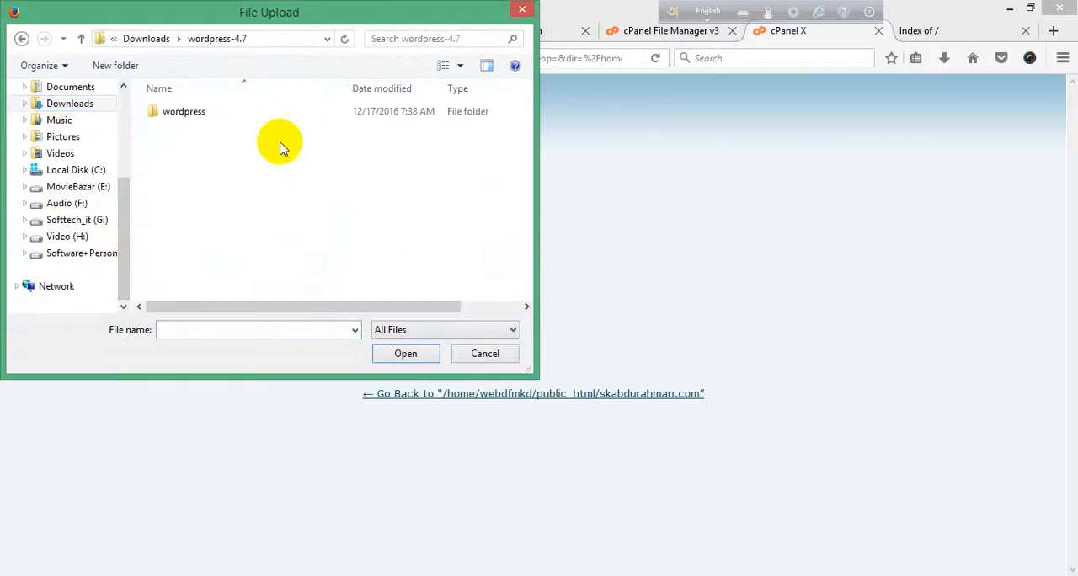
double_click(177, 111)
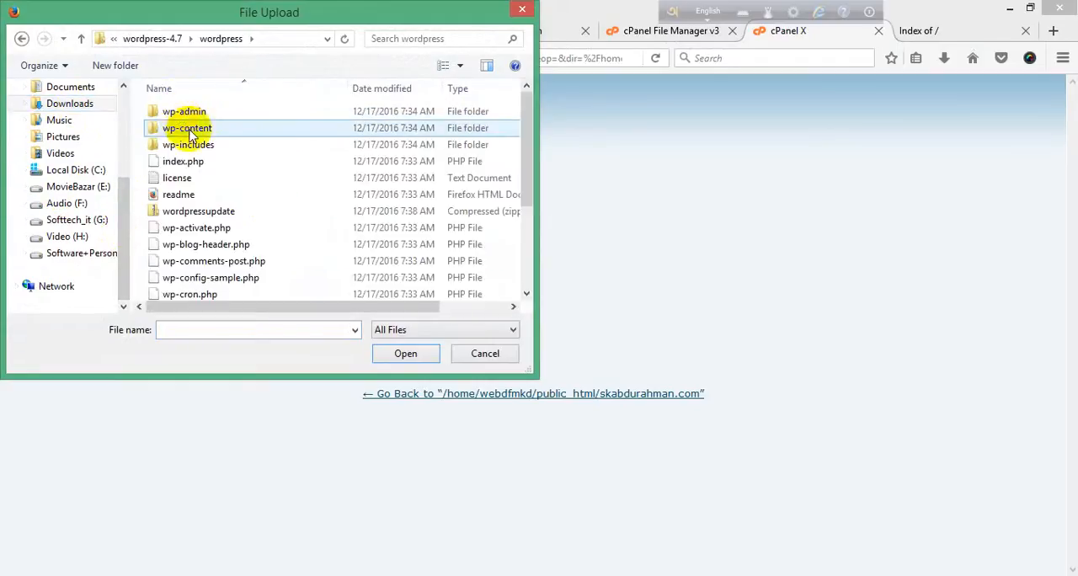
click(202, 214)
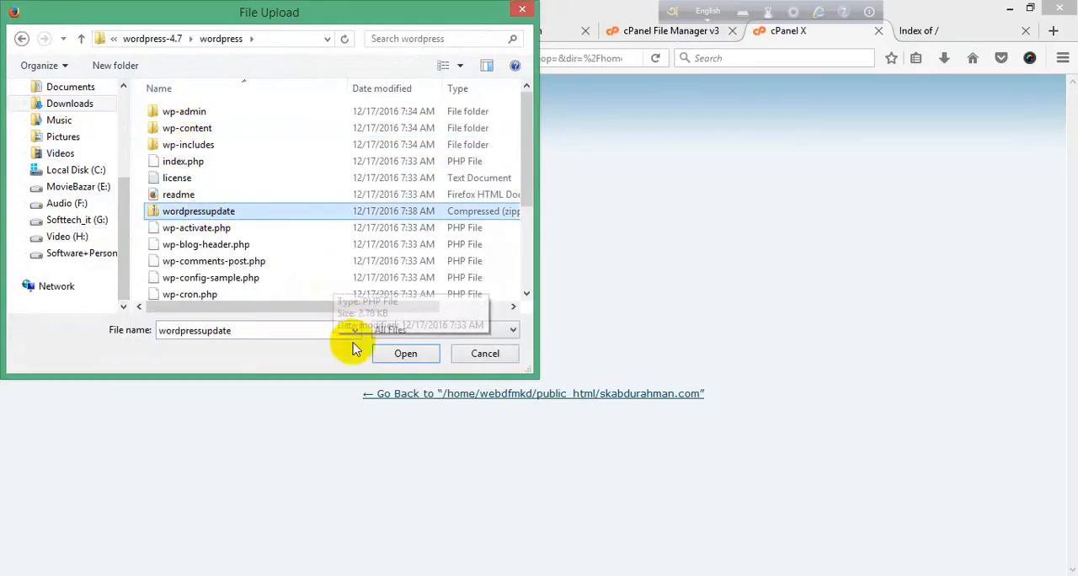
click(405, 354)
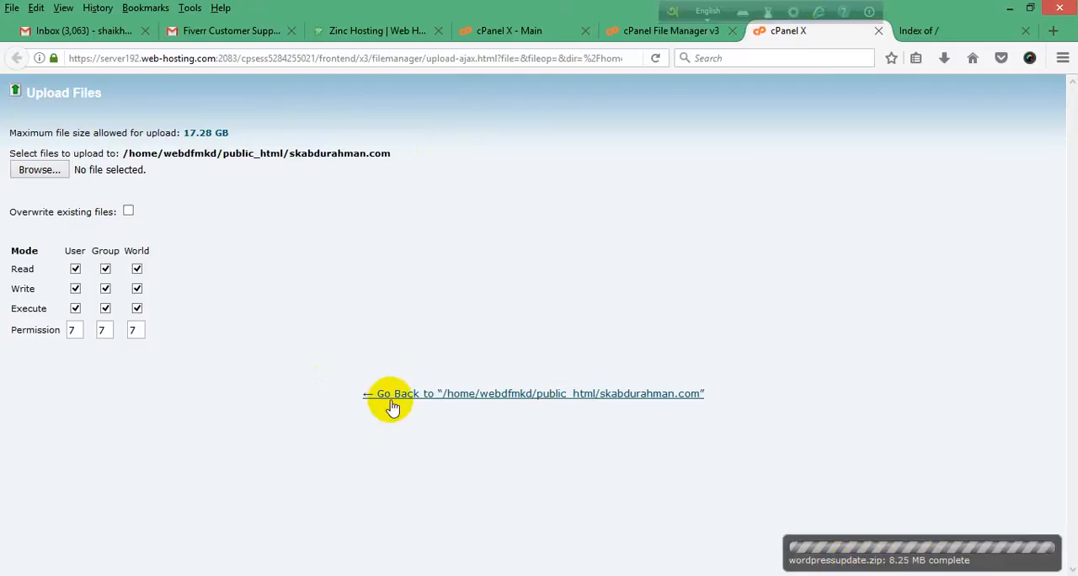
Step: Leave the upload page, compare the File Manager listing with the site's index page, and close the index page
click(495, 399)
key(ctrl+w)
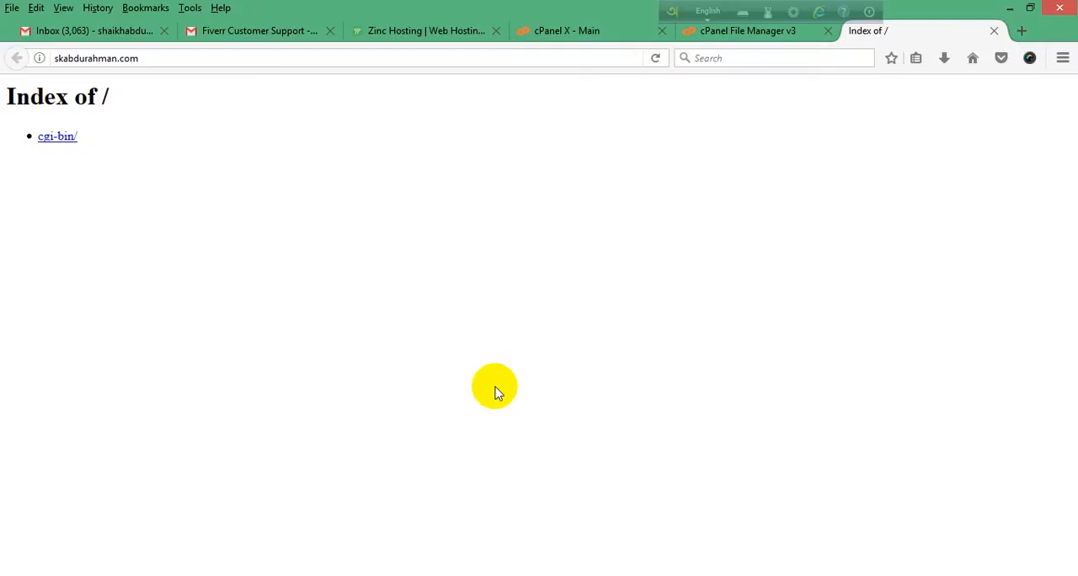
click(776, 37)
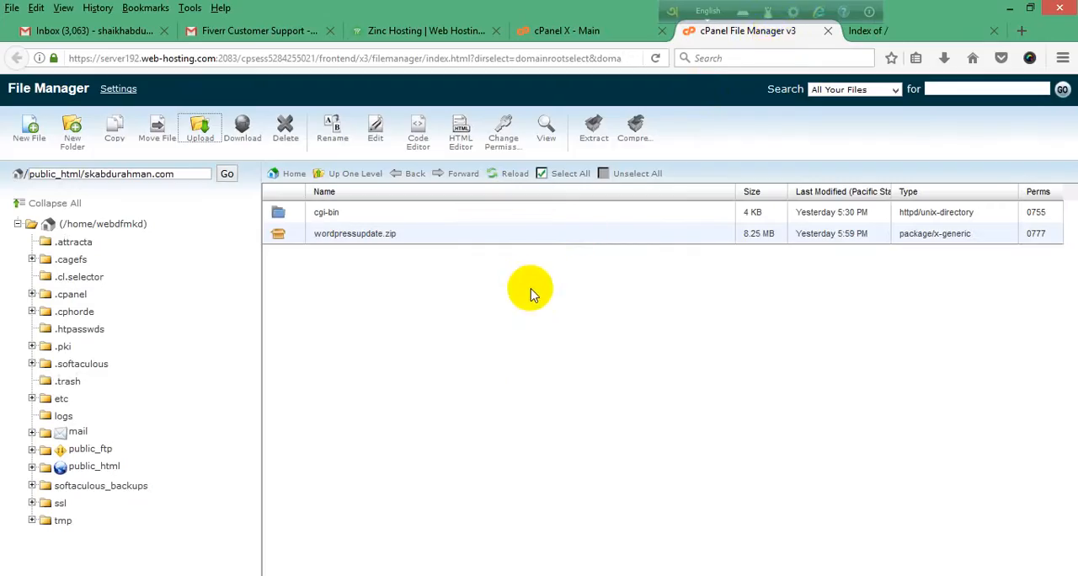
click(880, 31)
click(745, 33)
click(878, 31)
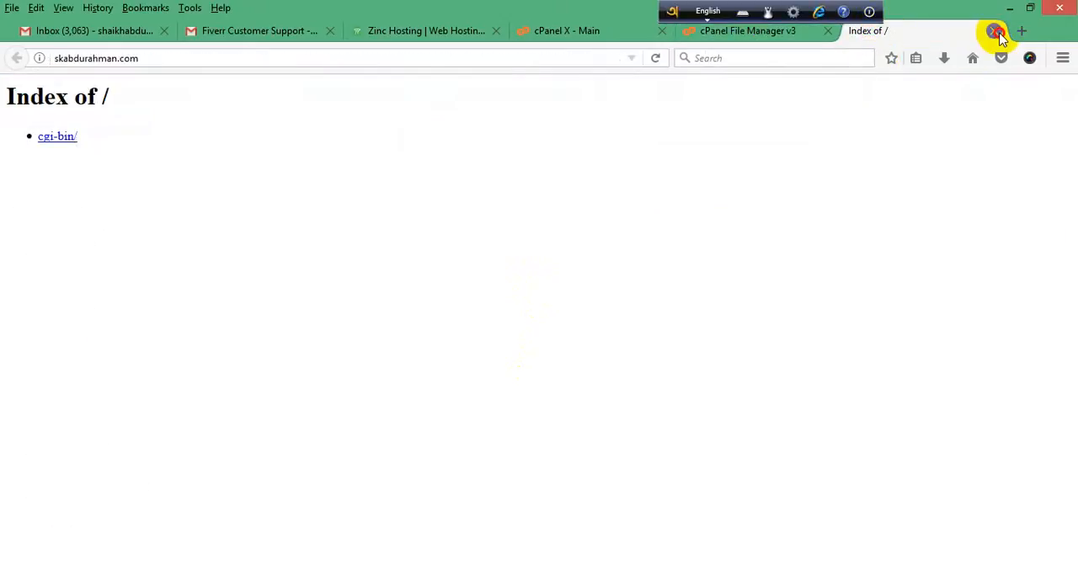
click(995, 31)
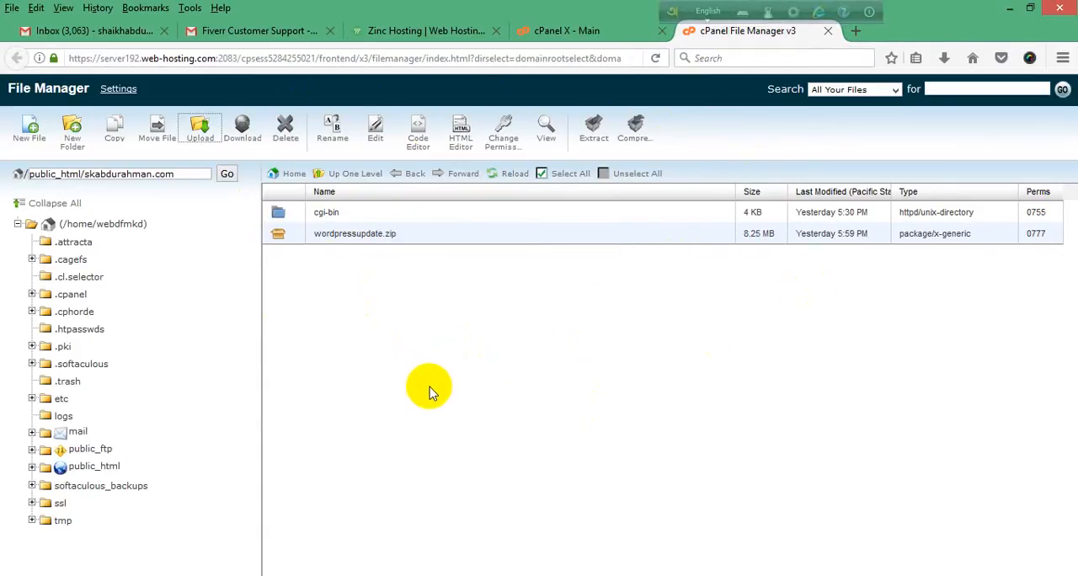
Step: Extract wordpressupdate.zip into the domain's folder under public_html, close the extraction results and refresh the file listing
click(341, 240)
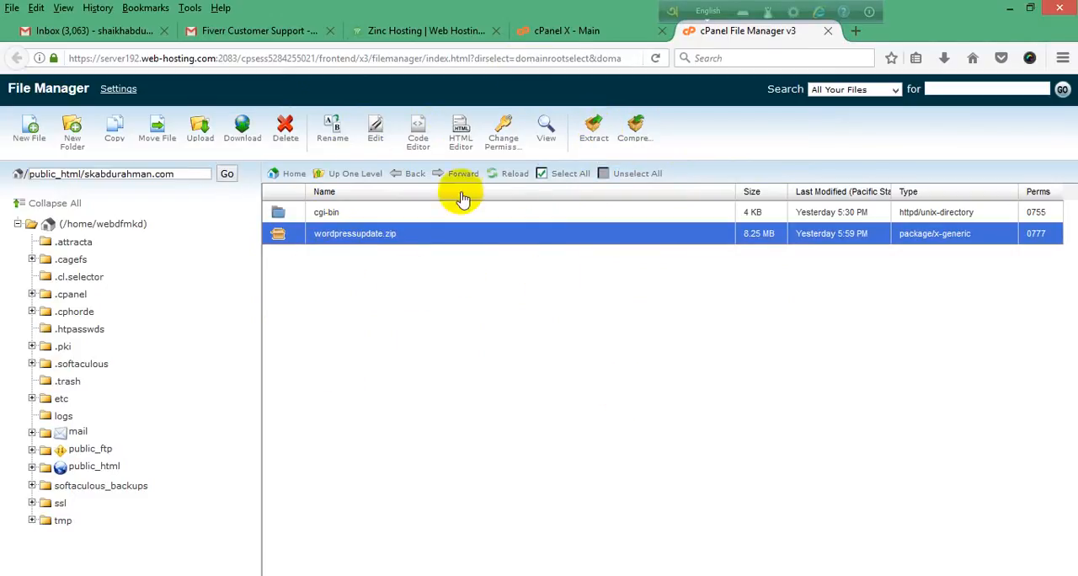
click(321, 214)
click(346, 240)
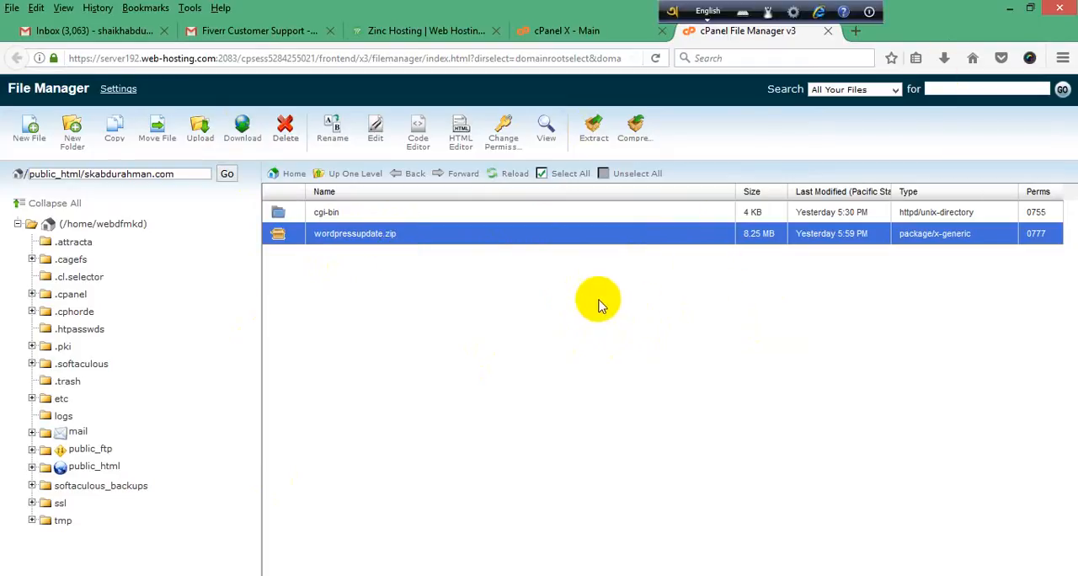
click(326, 213)
click(342, 236)
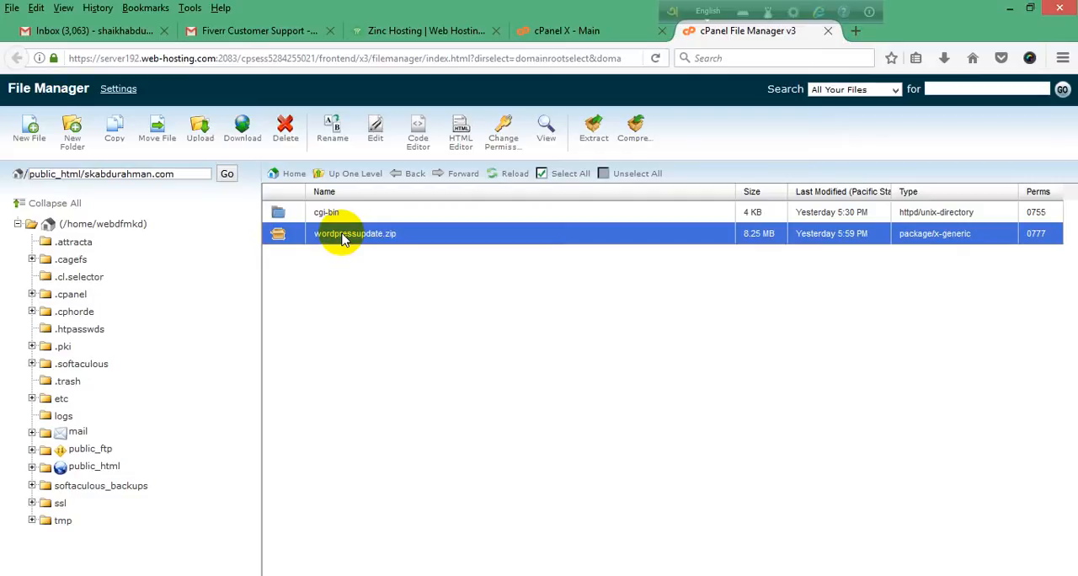
right_click(343, 237)
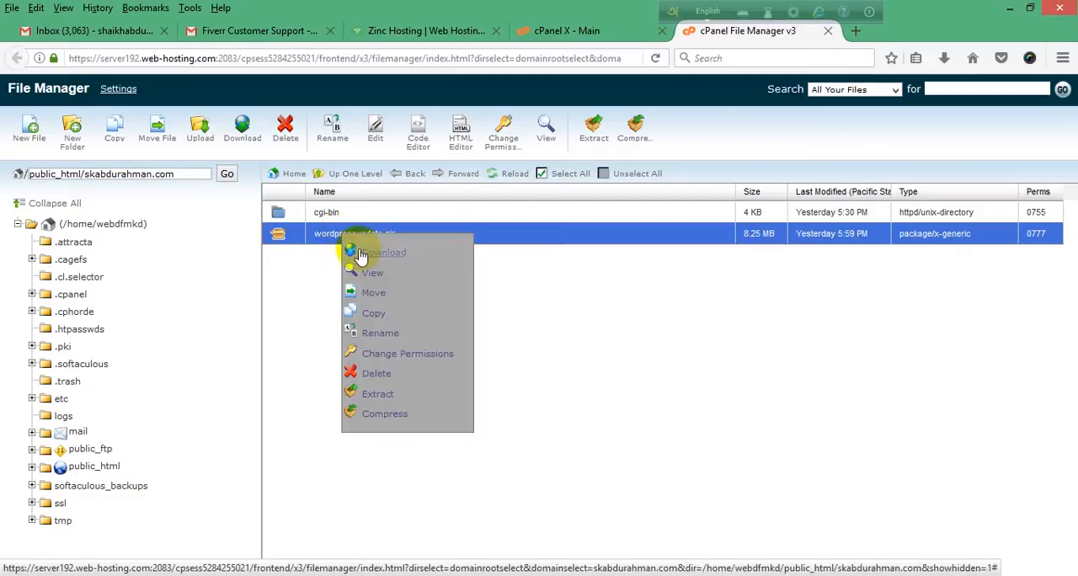
click(386, 398)
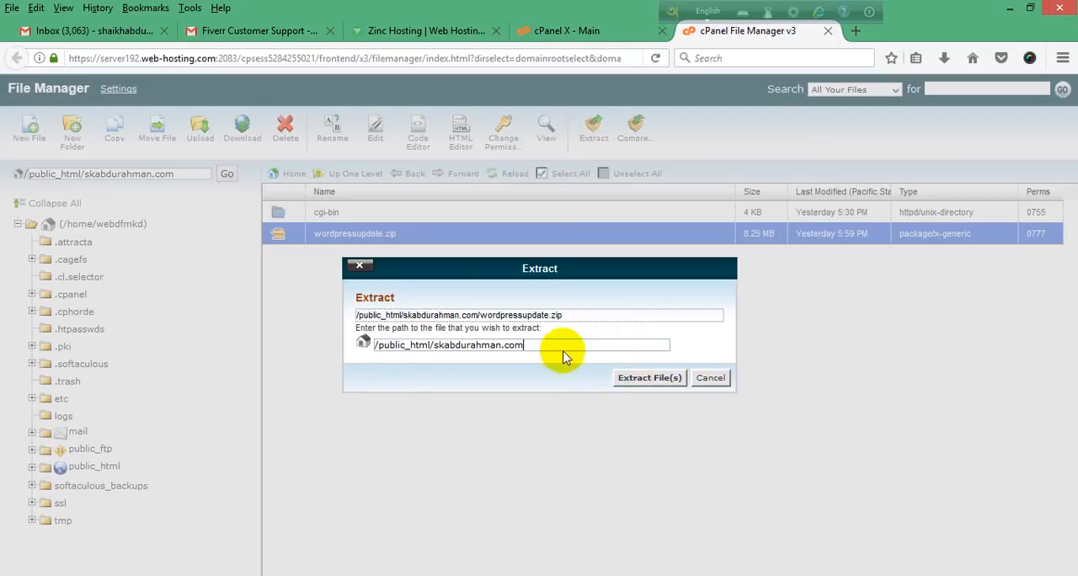
click(653, 381)
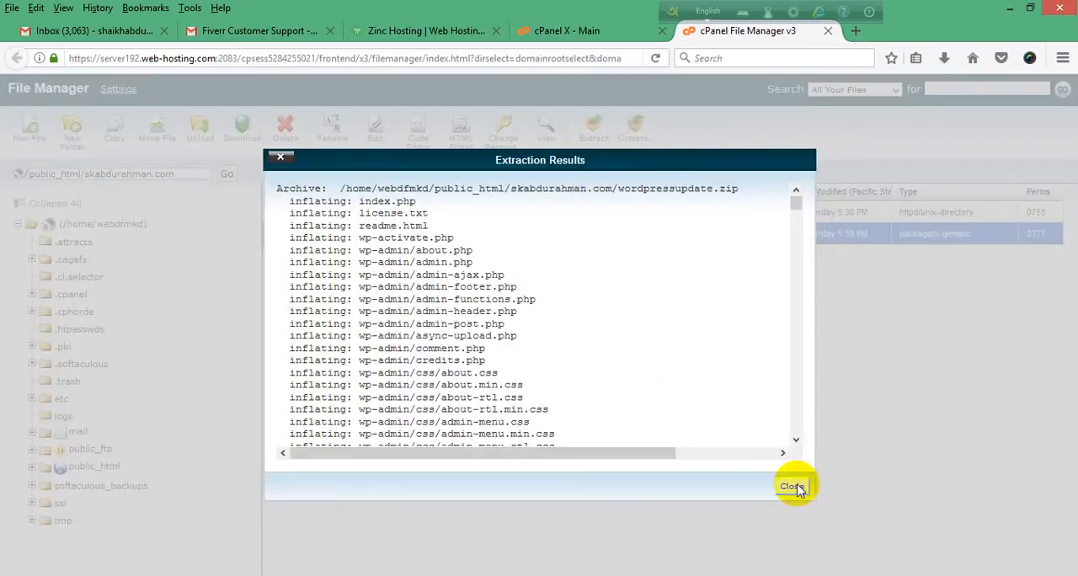
drag(645, 453, 542, 424)
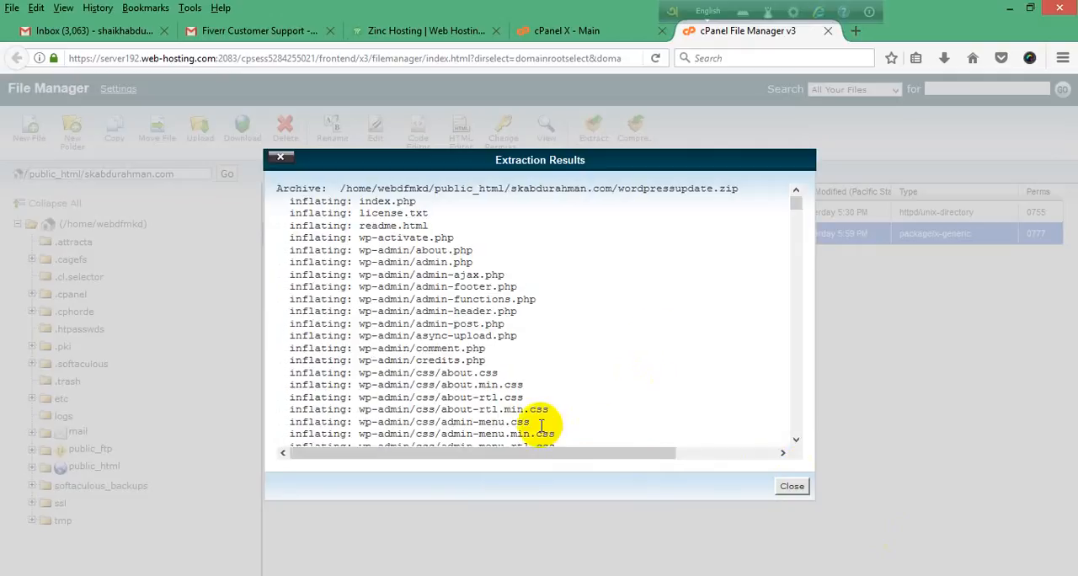
drag(793, 210, 800, 176)
click(794, 487)
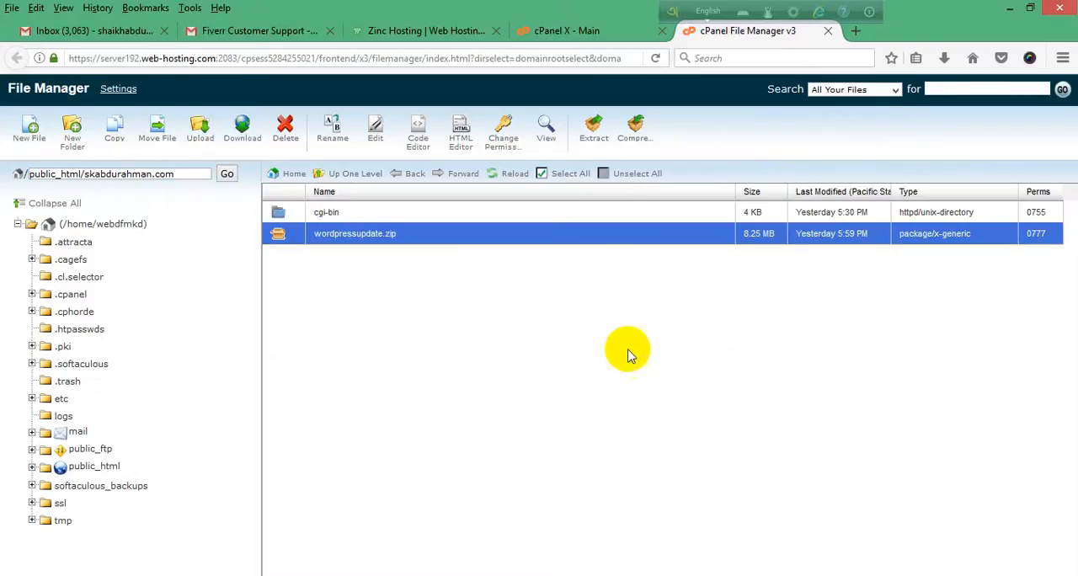
click(655, 58)
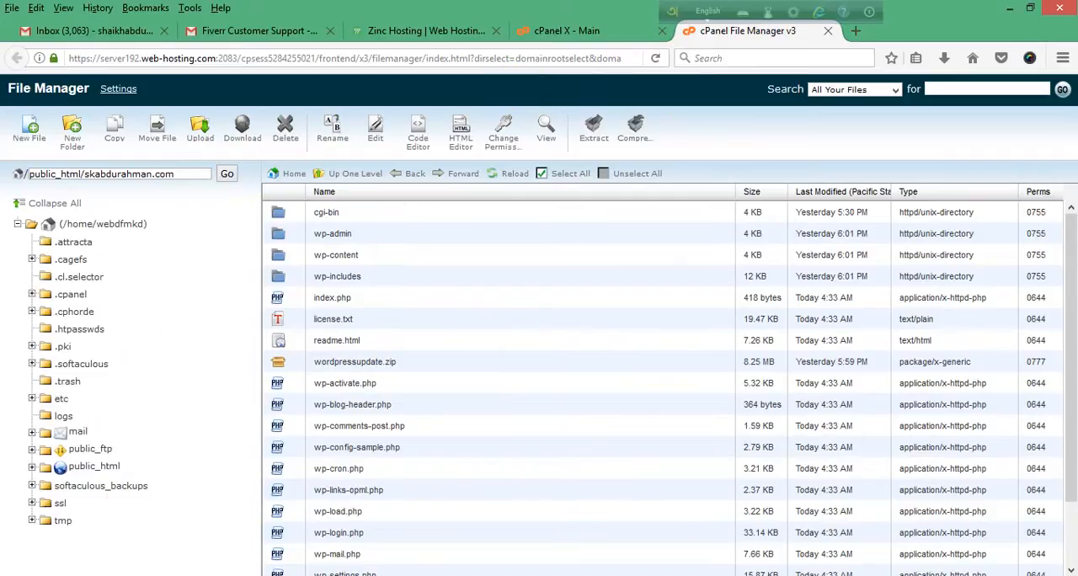
Step: Compare the contents of the local wordpress folder with the extracted files in the domain's folder in File Manager
key(alt+Tab)
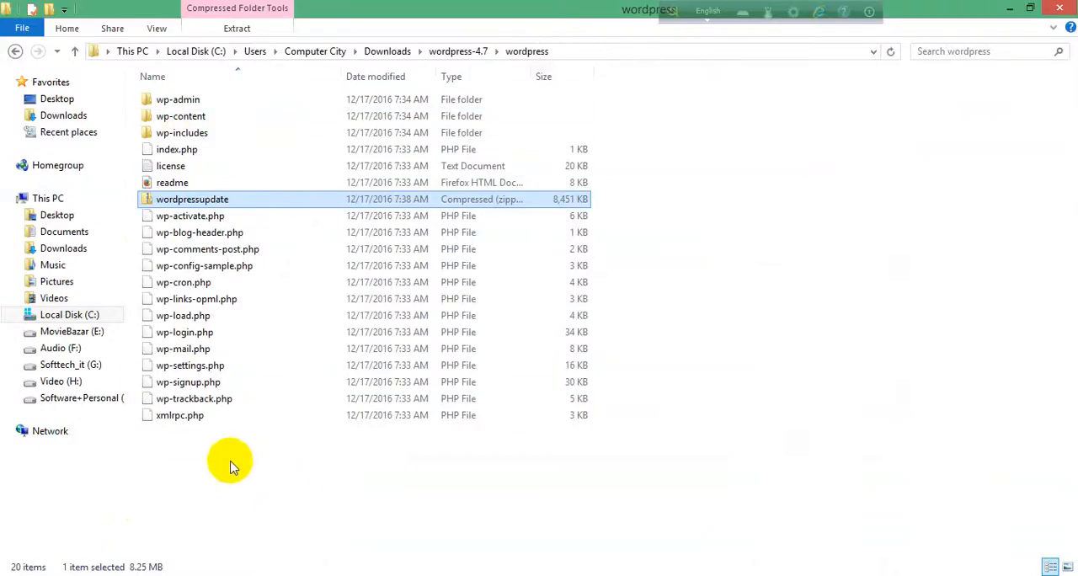
drag(234, 467, 162, 80)
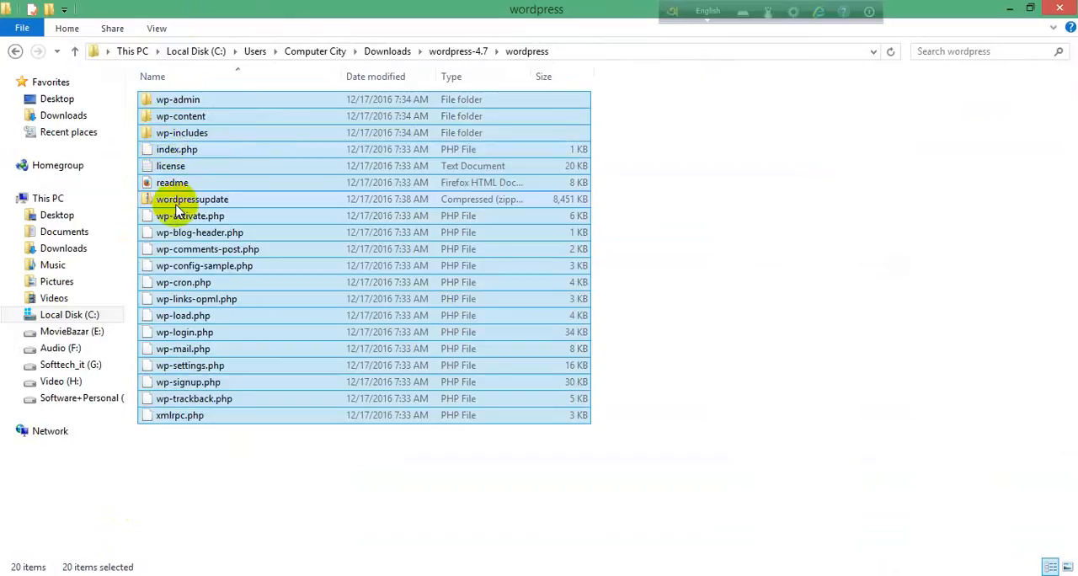
key(alt+Tab)
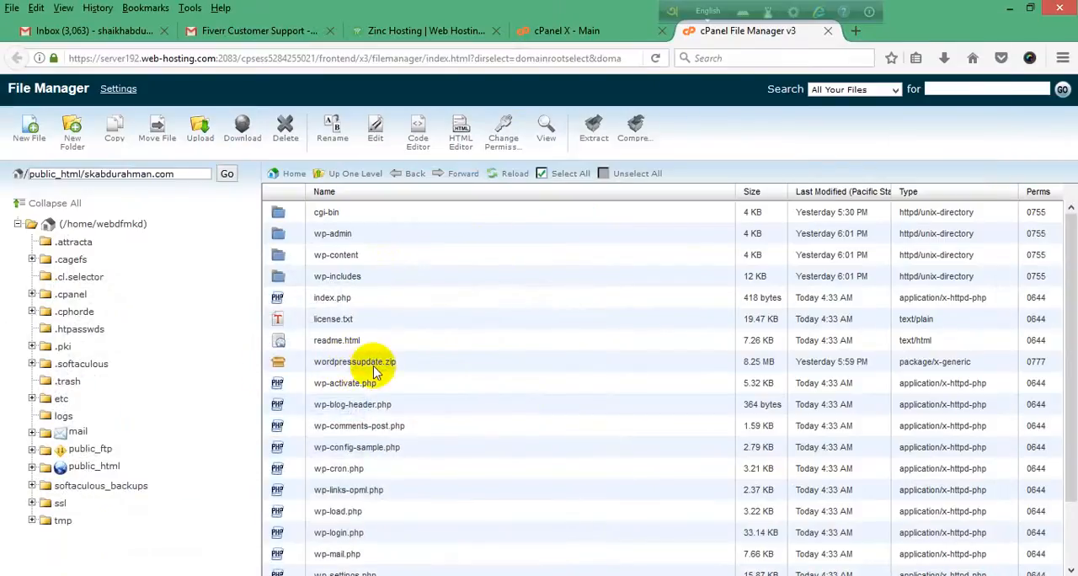
scroll(376, 208, down, 2)
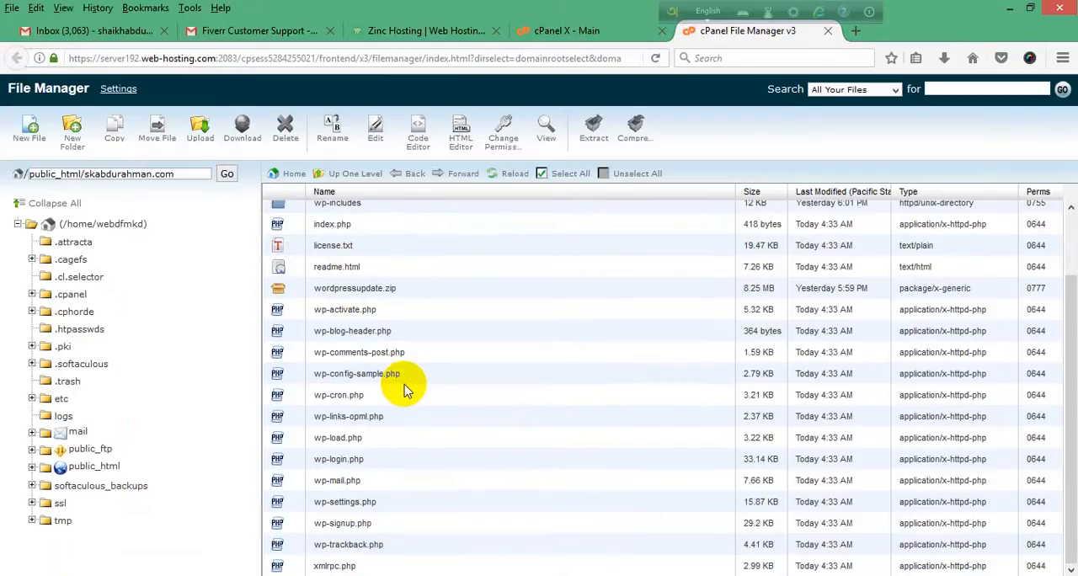
scroll(391, 473, up, 1)
scroll(399, 469, up, 2)
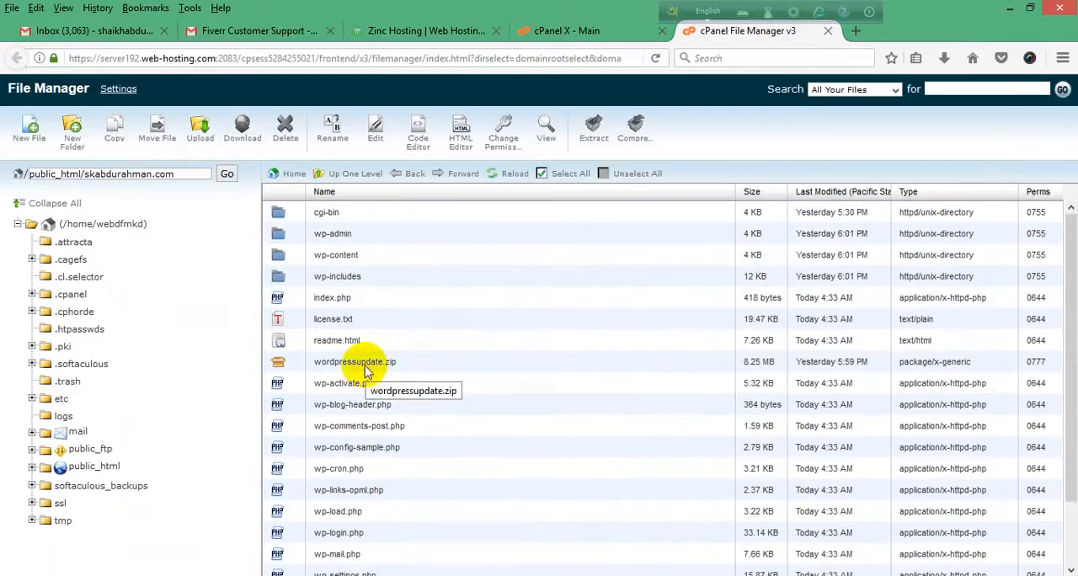
scroll(343, 462, down, 1)
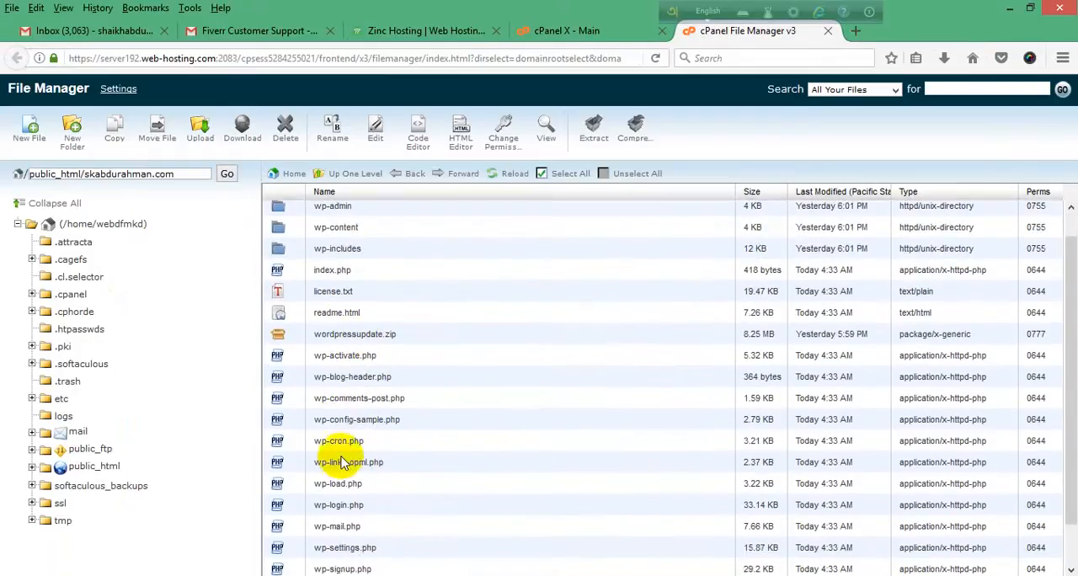
scroll(344, 442, up, 1)
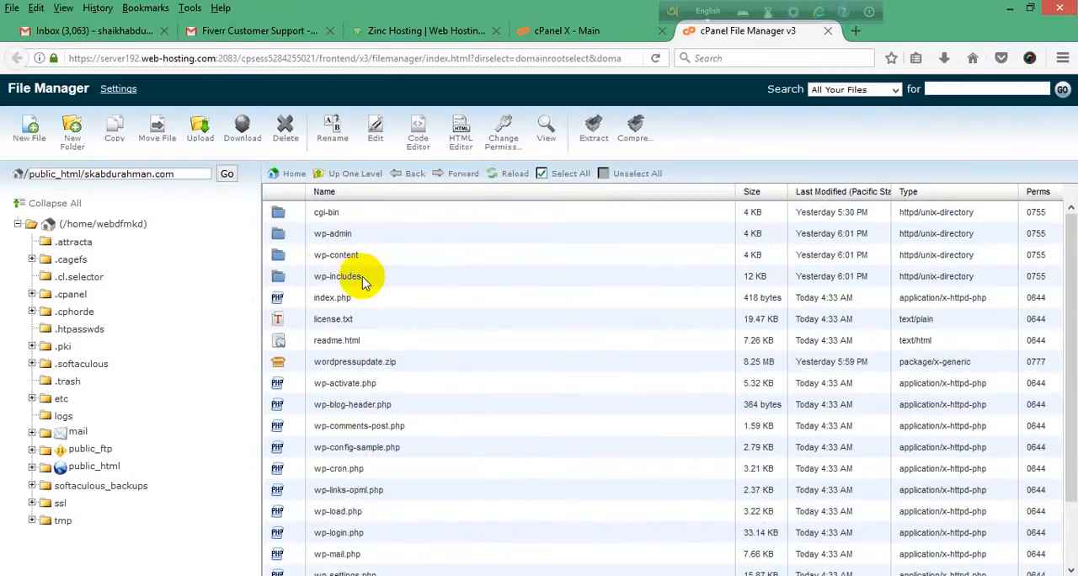
scroll(505, 387, down, 1)
scroll(505, 387, down, 1)
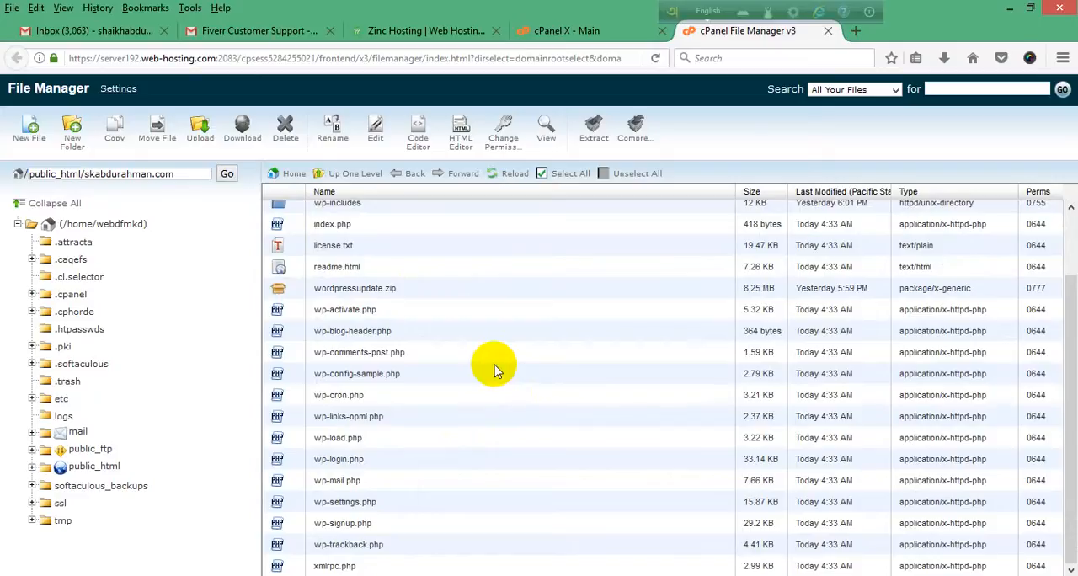
Step: Open the domain's website in a new browser tab
click(856, 31)
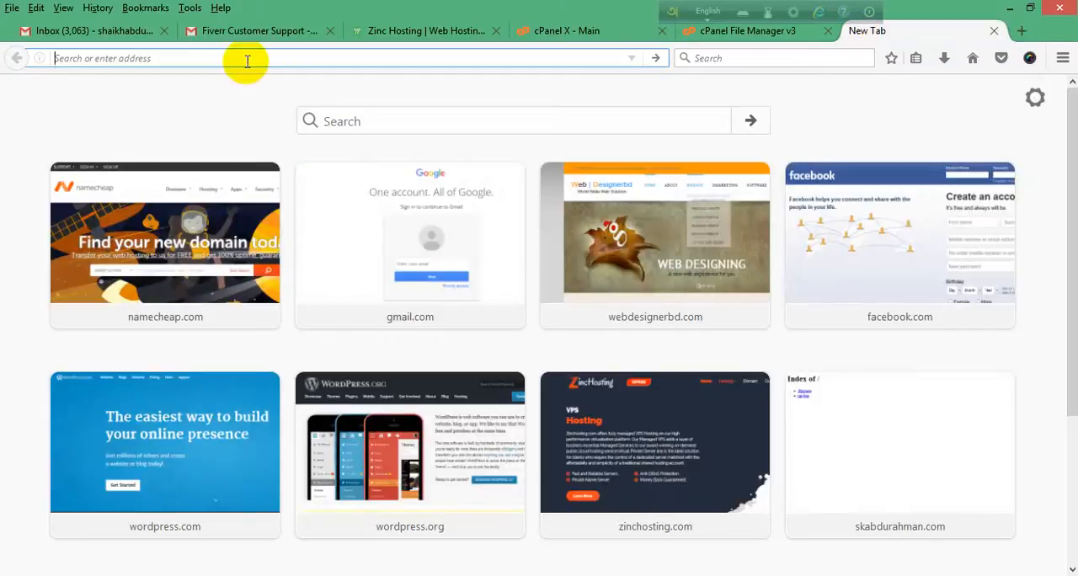
text(sk)
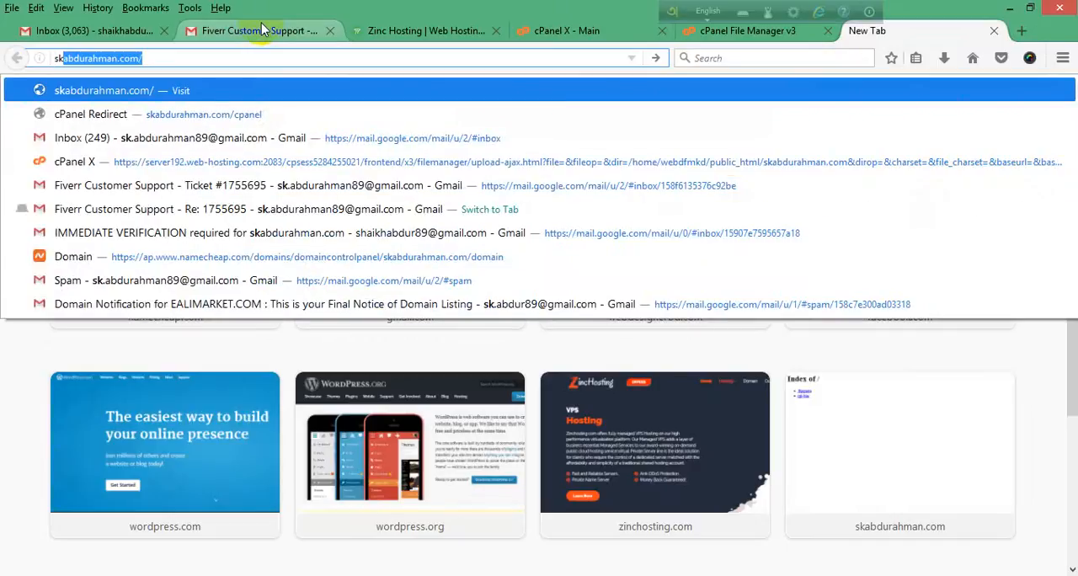
text(a)
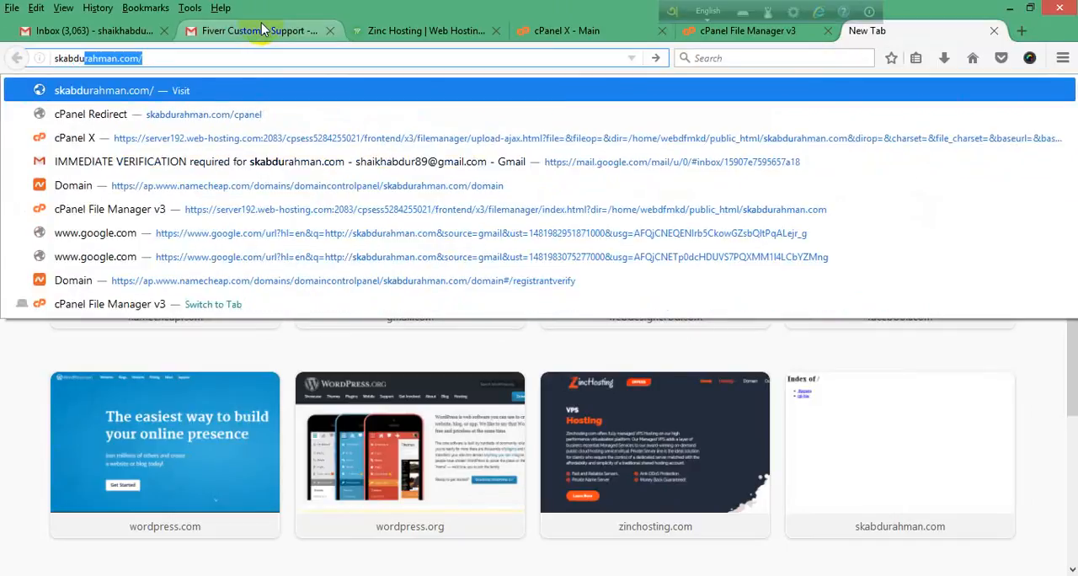
text(bdu)
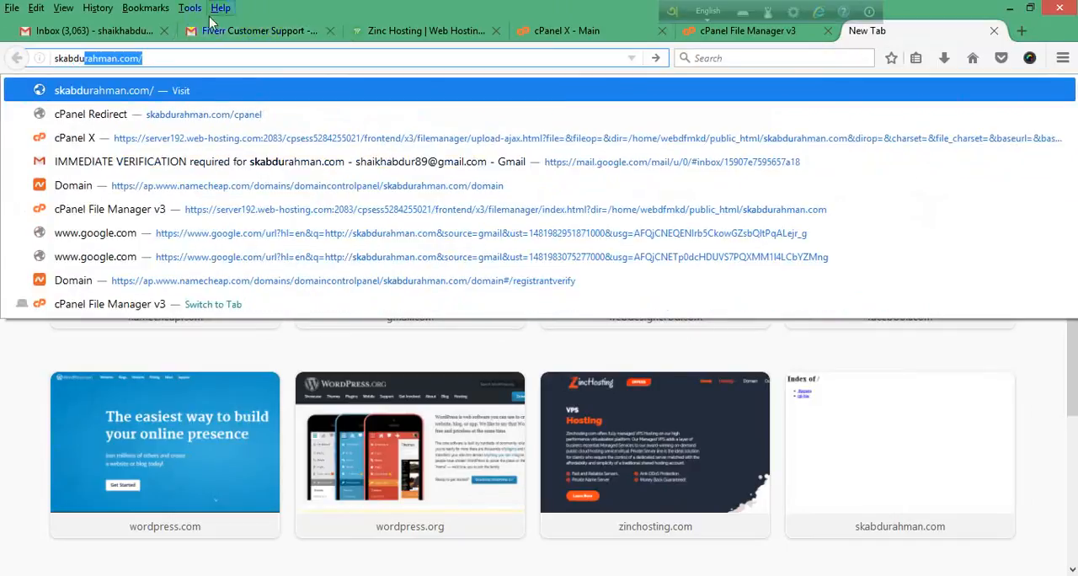
click(161, 58)
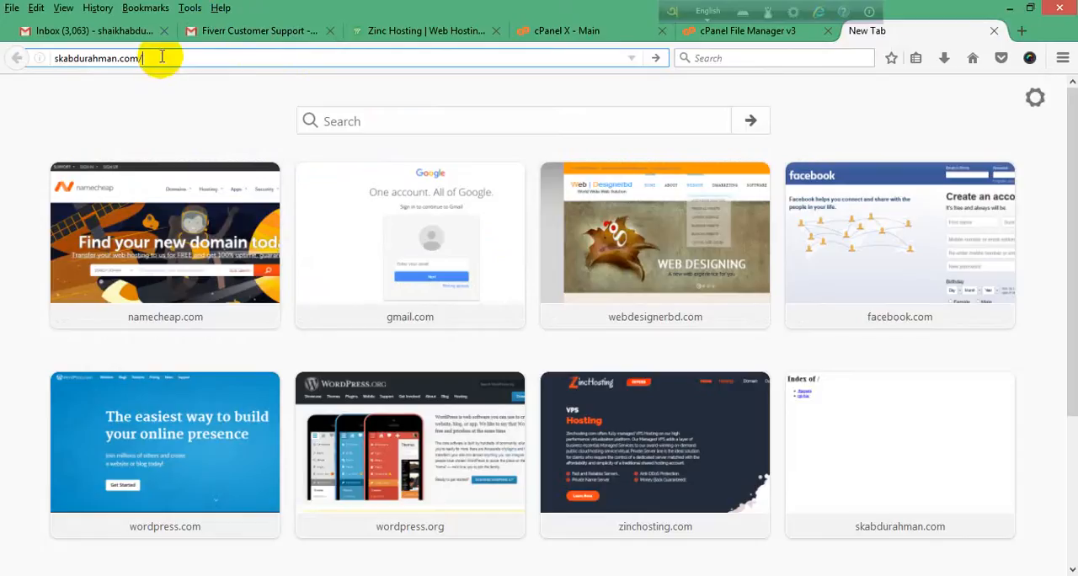
key(Return)
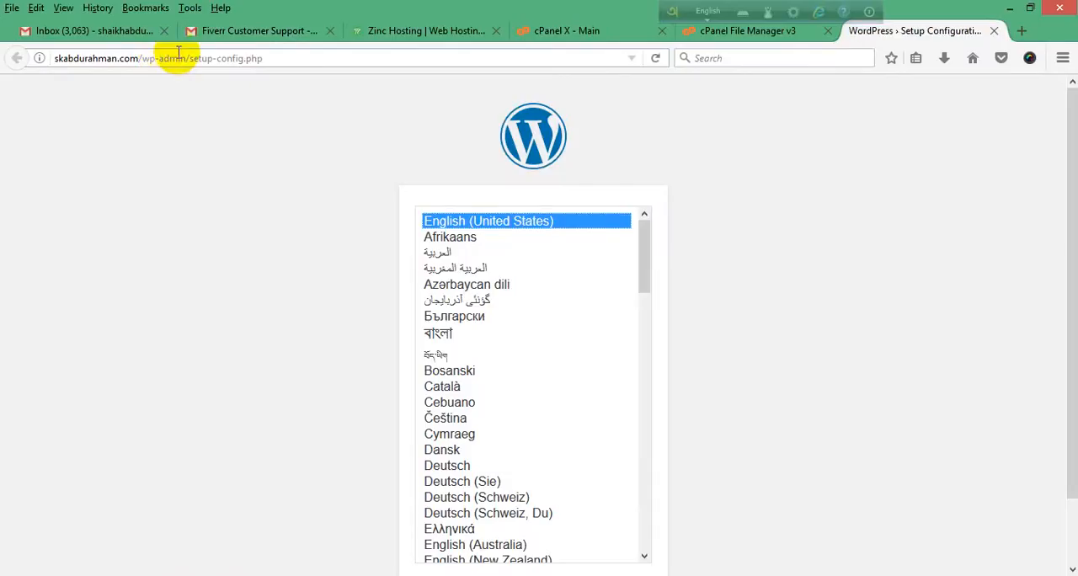
Step: Review the extracted WordPress files in File Manager once more and return to the site's WordPress setup page
click(748, 32)
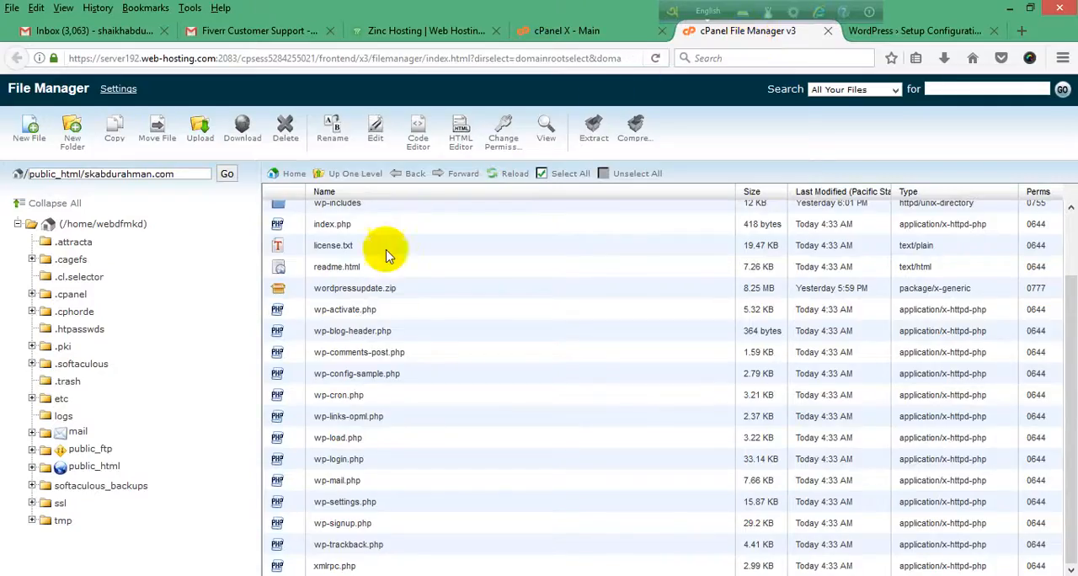
scroll(433, 356, up, 2)
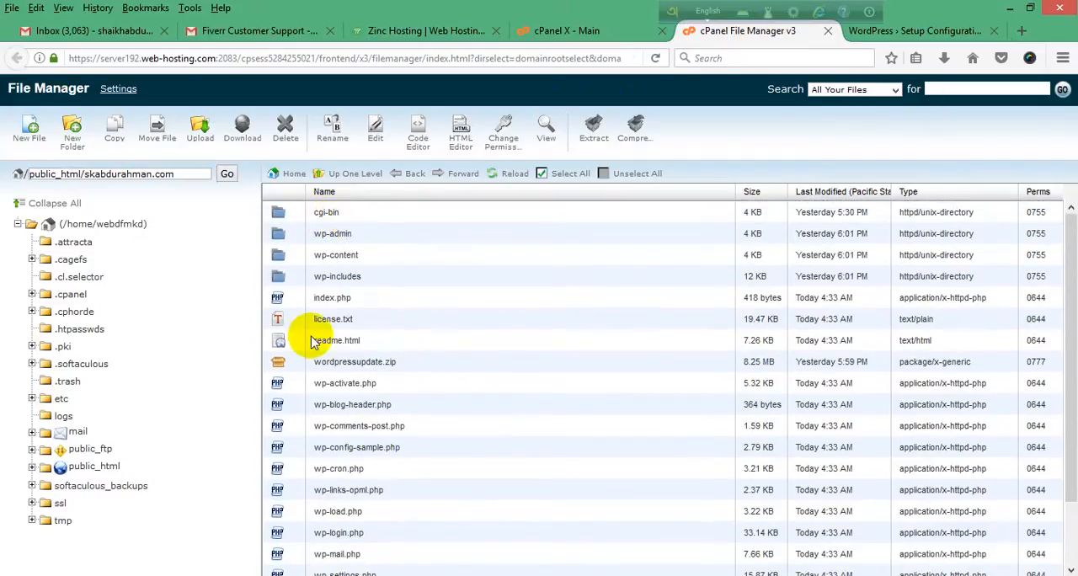
scroll(353, 395, down, 2)
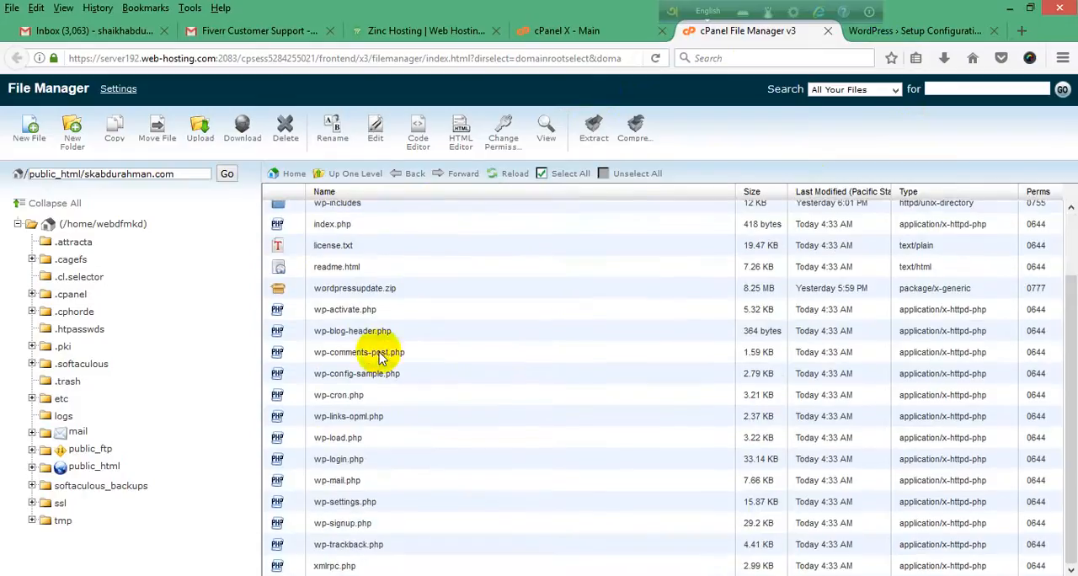
click(930, 34)
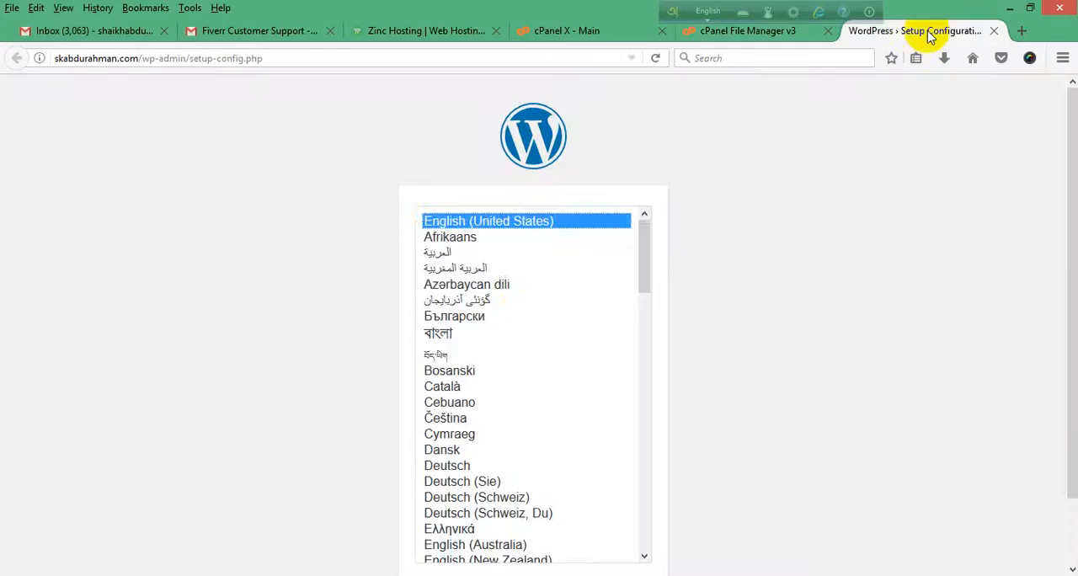
Step: Look through the WordPress setup languages and continue the installation with English (United States)
scroll(513, 286, down, 5)
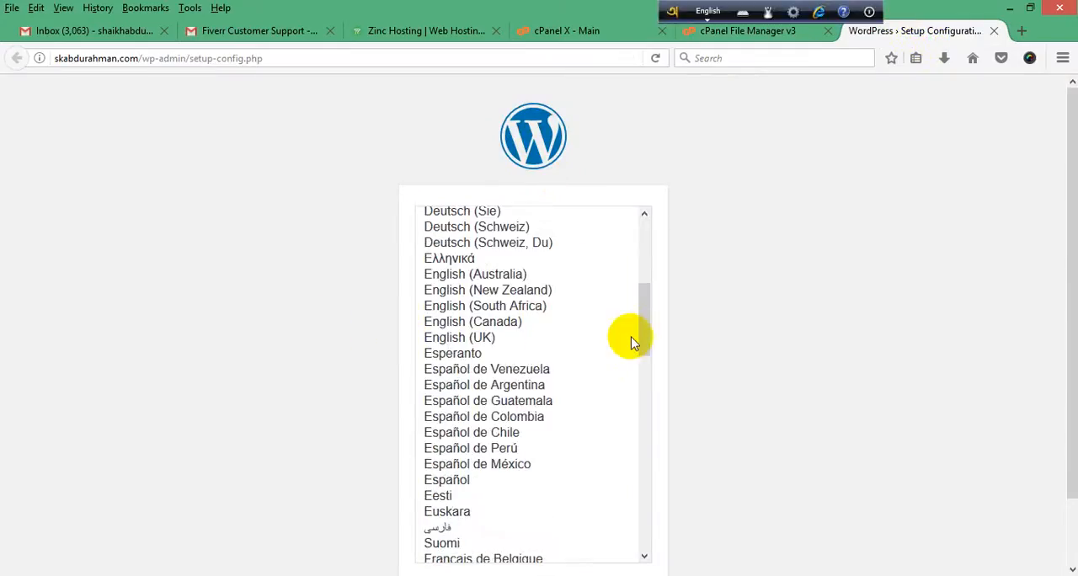
drag(649, 338, 654, 205)
scroll(844, 216, down, 1)
scroll(842, 224, down, 1)
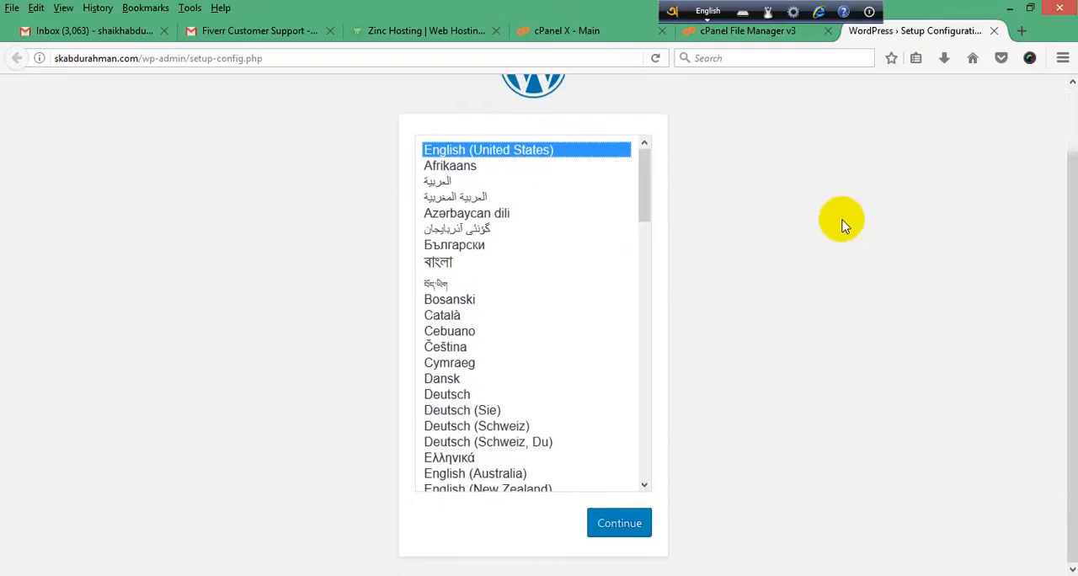
scroll(777, 308, up, 2)
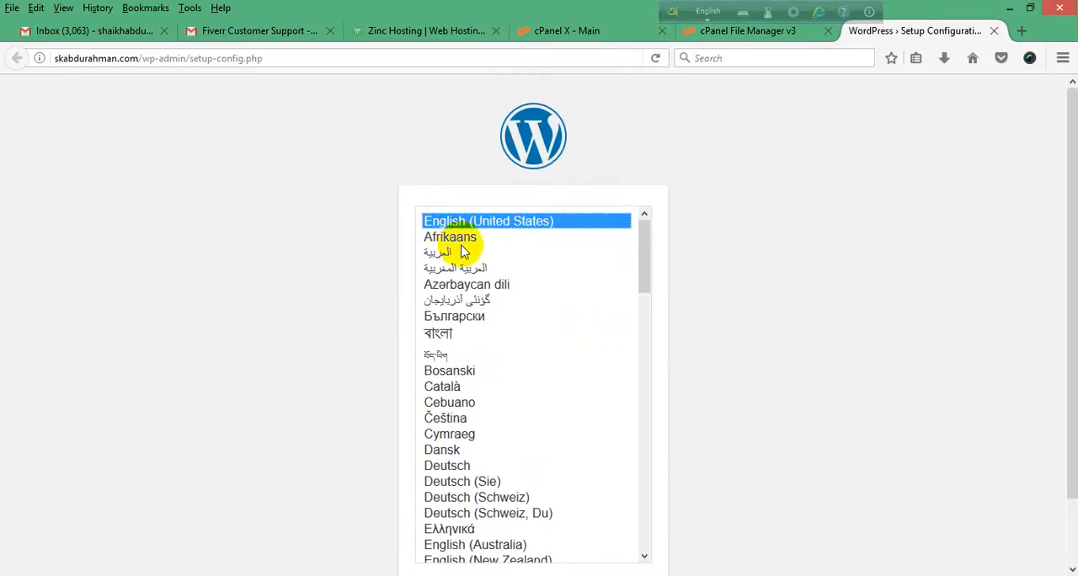
scroll(480, 261, down, 2)
scroll(606, 387, up, 2)
scroll(653, 378, up, 1)
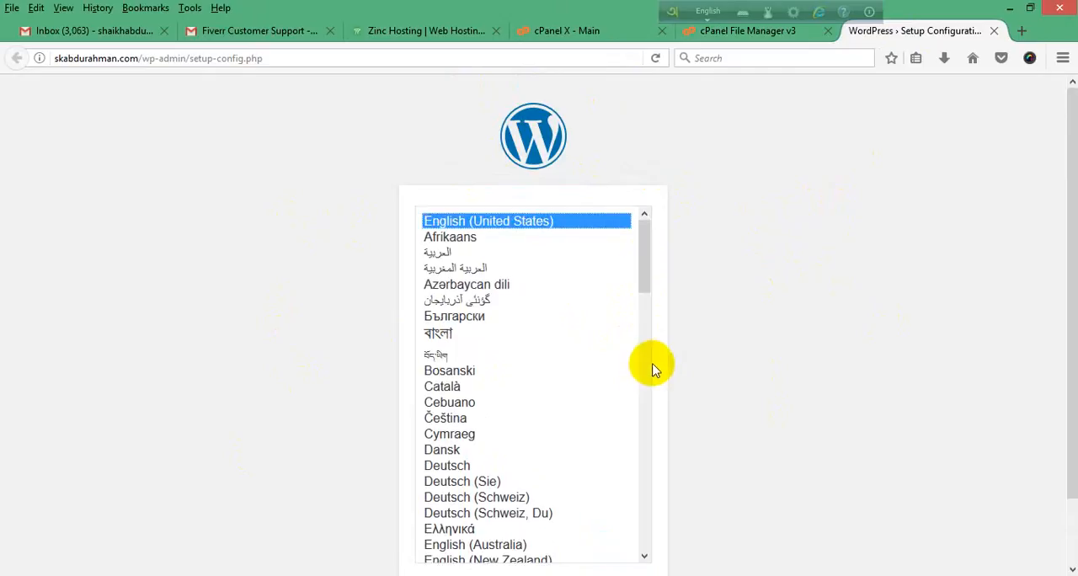
drag(647, 263, 657, 233)
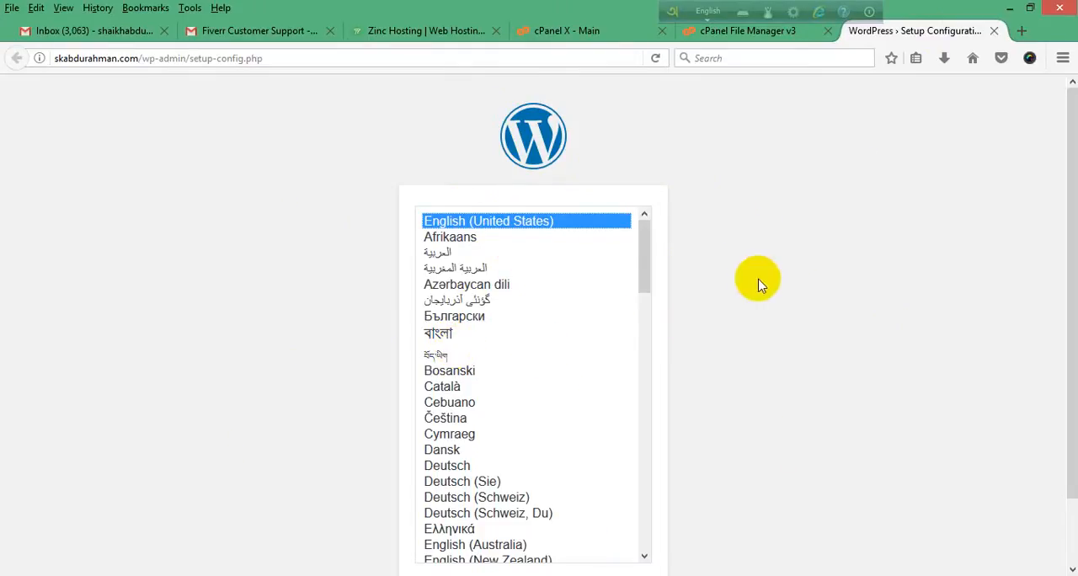
scroll(757, 253, down, 2)
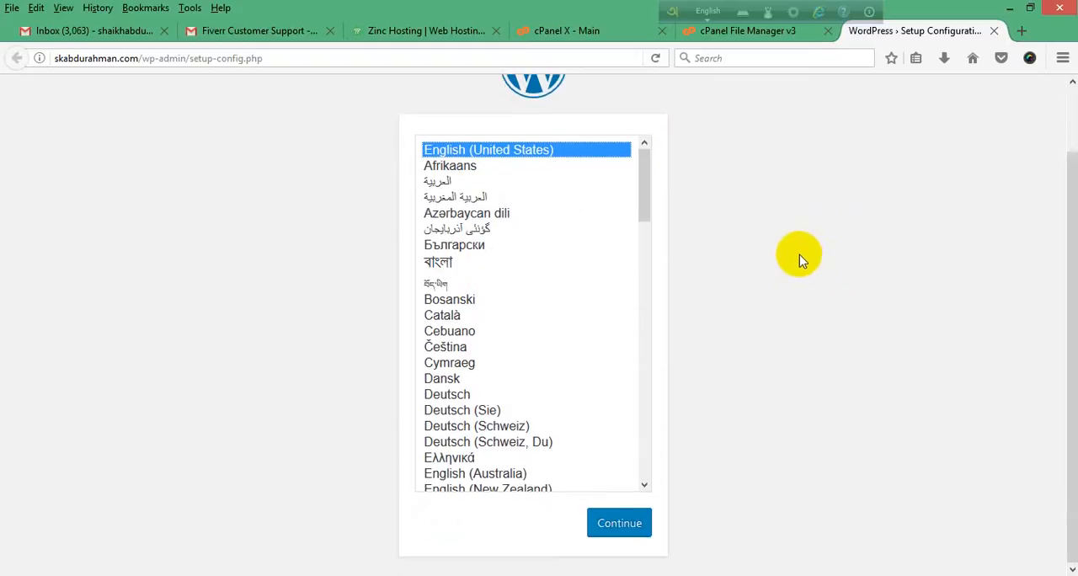
drag(643, 193, 668, 125)
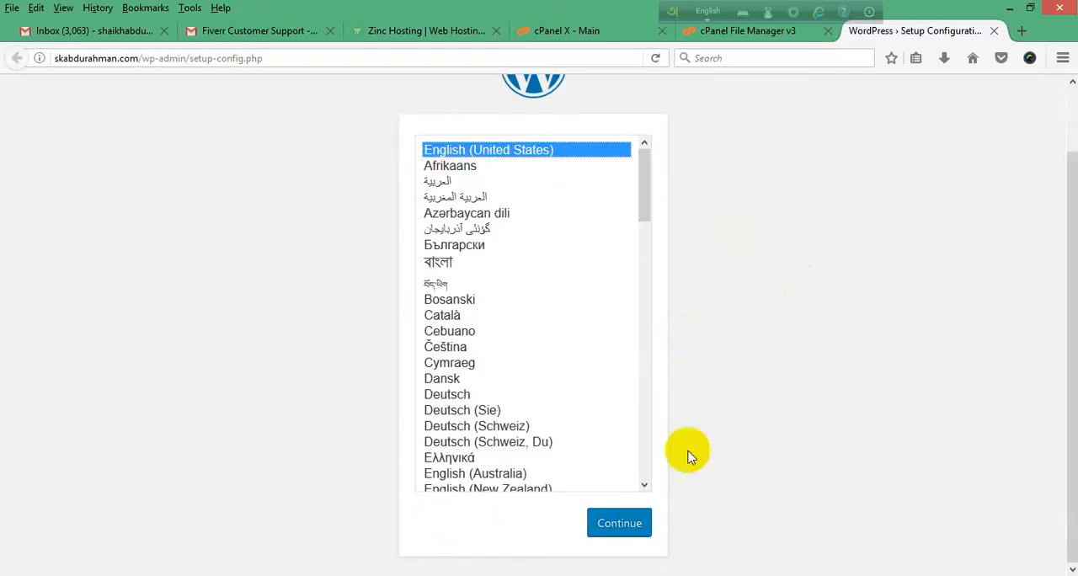
click(620, 524)
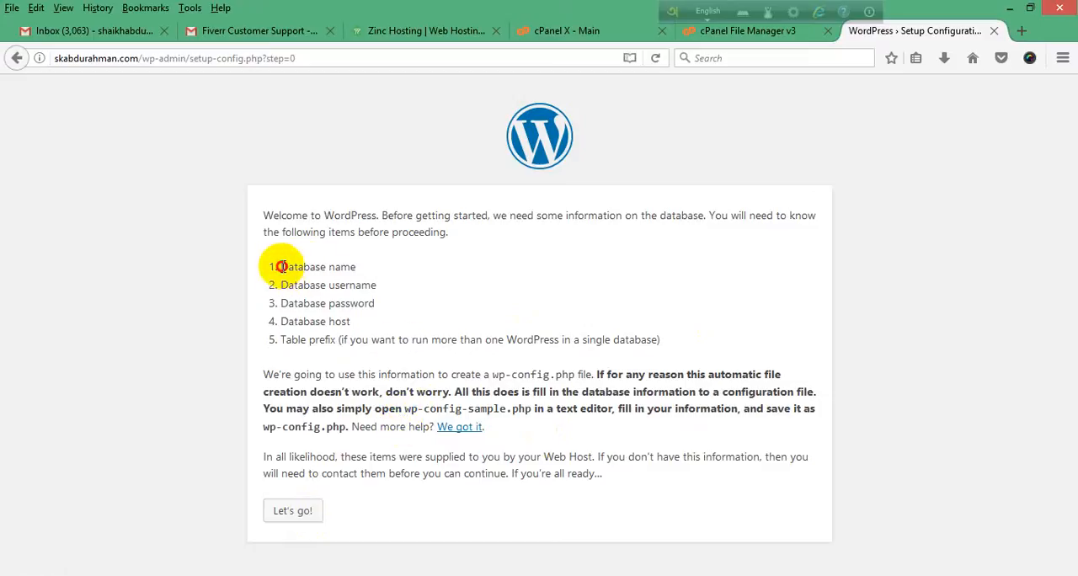
Step: Note the database name and username that the WordPress setup requires, and open MySQL Databases in cPanel
drag(281, 266, 362, 269)
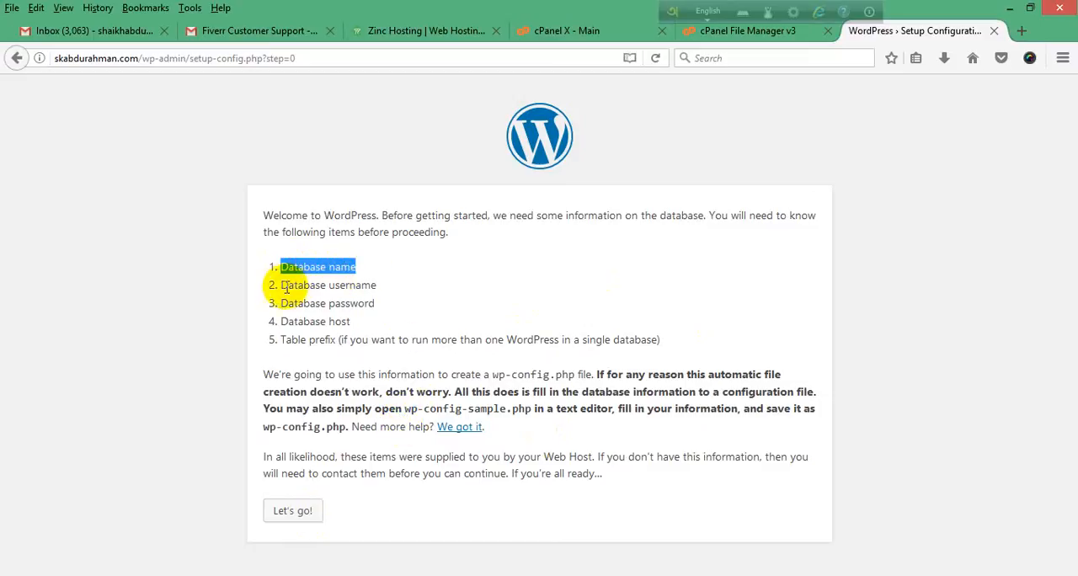
drag(282, 285, 391, 285)
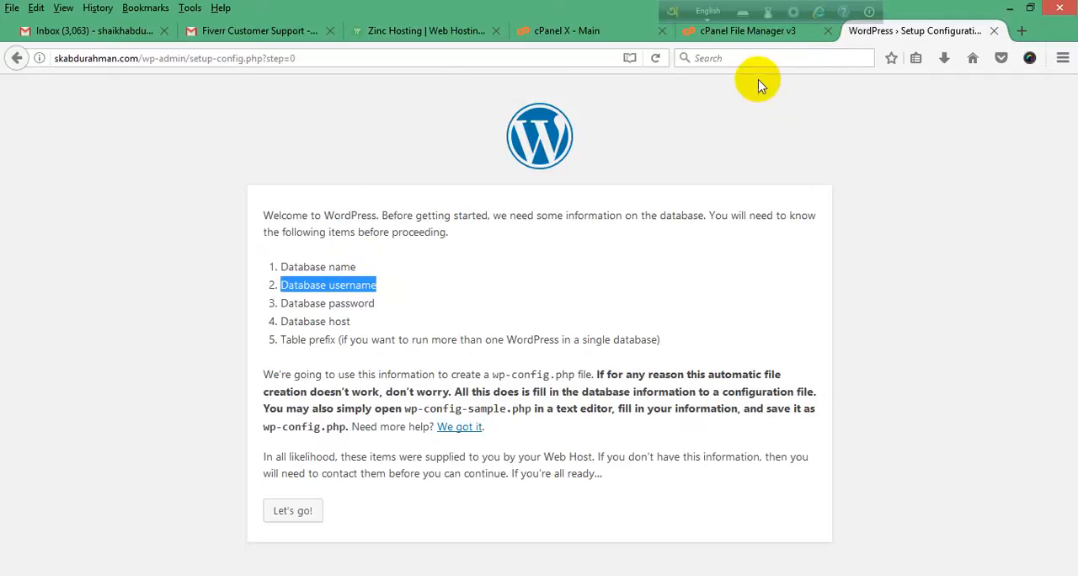
click(758, 34)
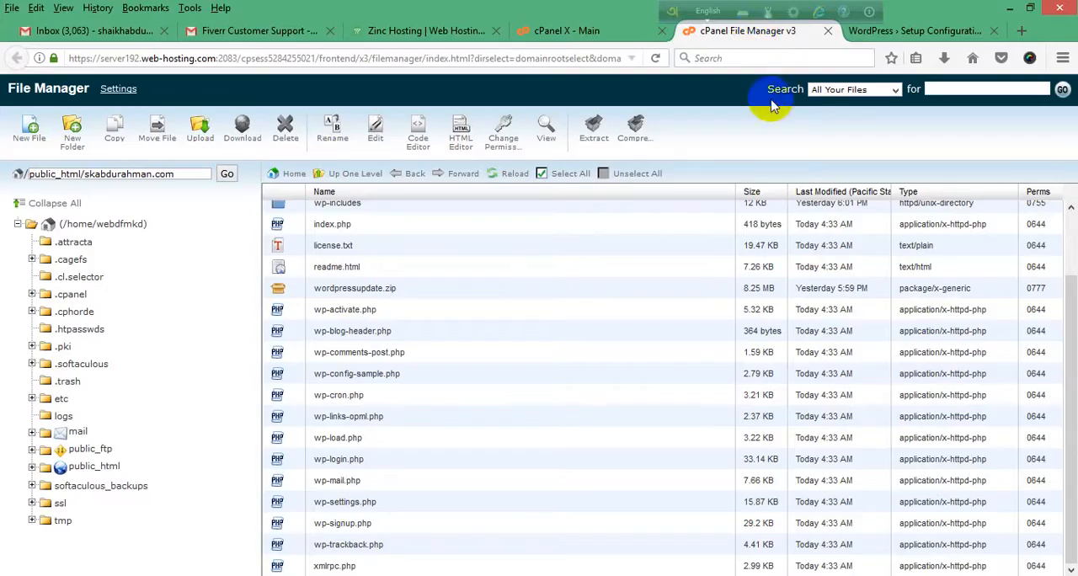
click(556, 31)
scroll(589, 126, up, 7)
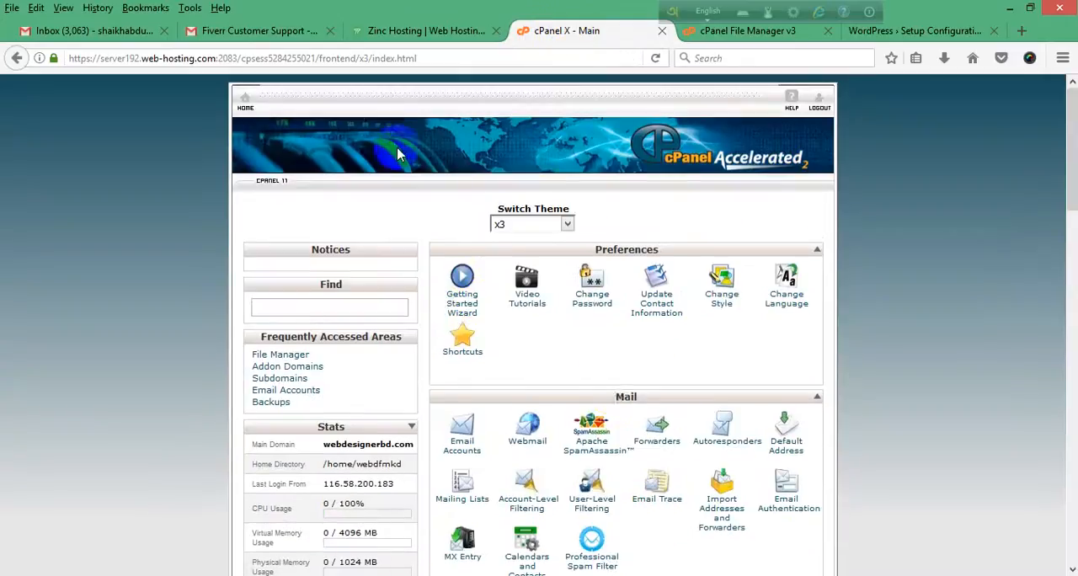
scroll(589, 269, down, 3)
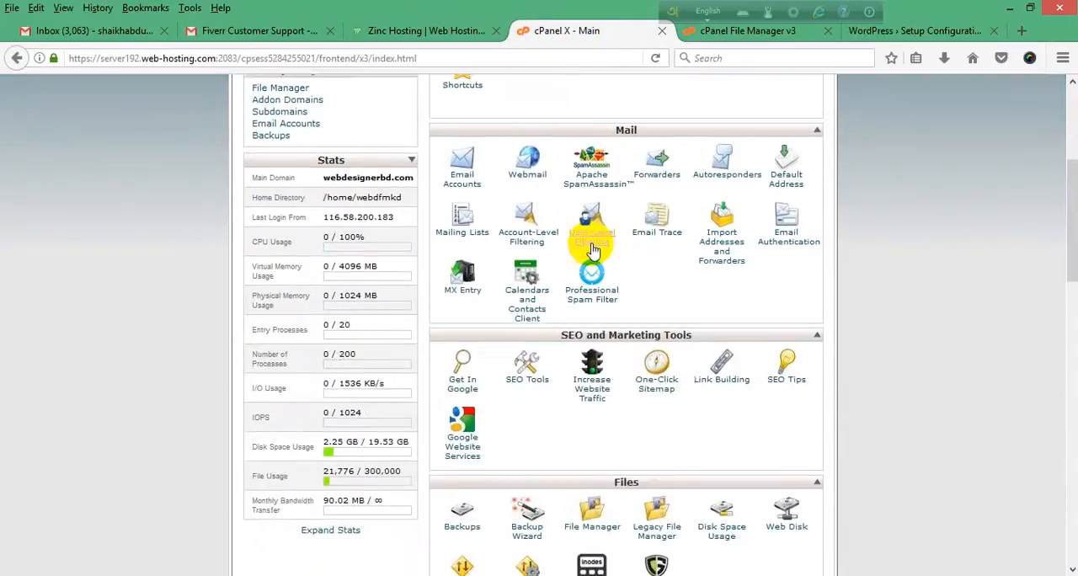
scroll(837, 347, down, 4)
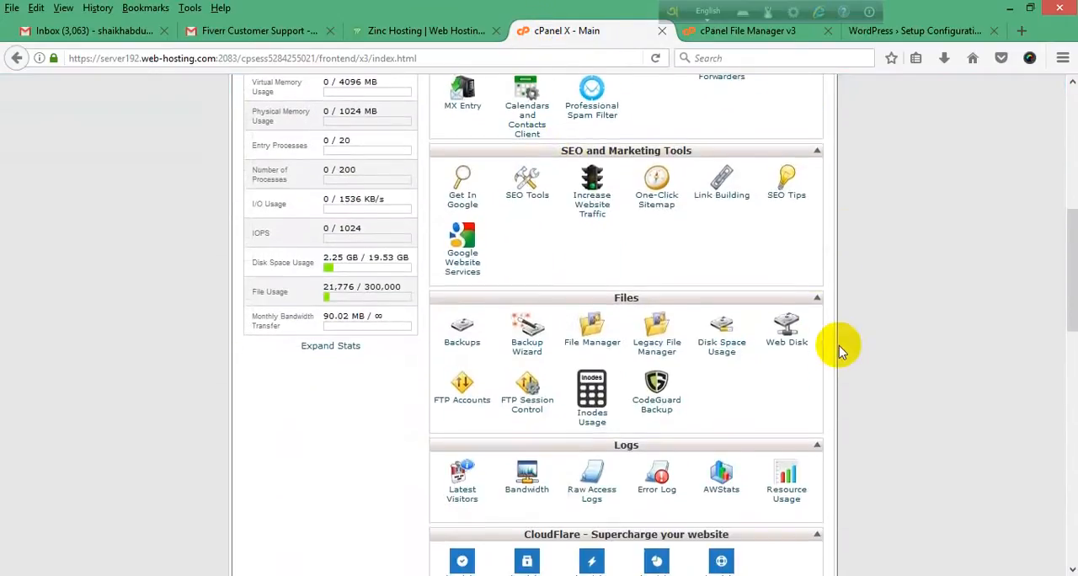
scroll(716, 412, up, 1)
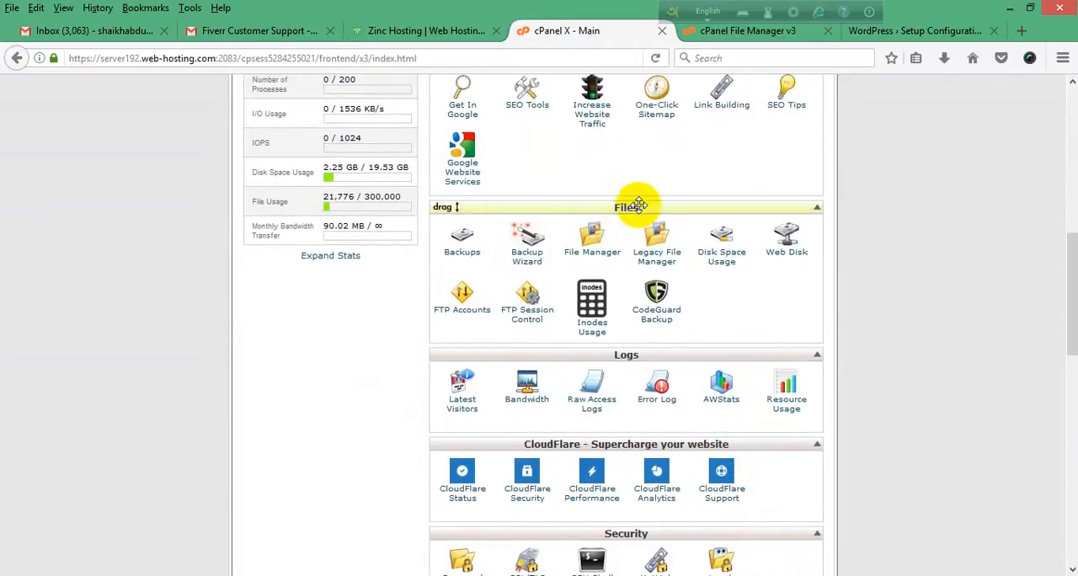
scroll(741, 223, down, 2)
scroll(758, 221, down, 3)
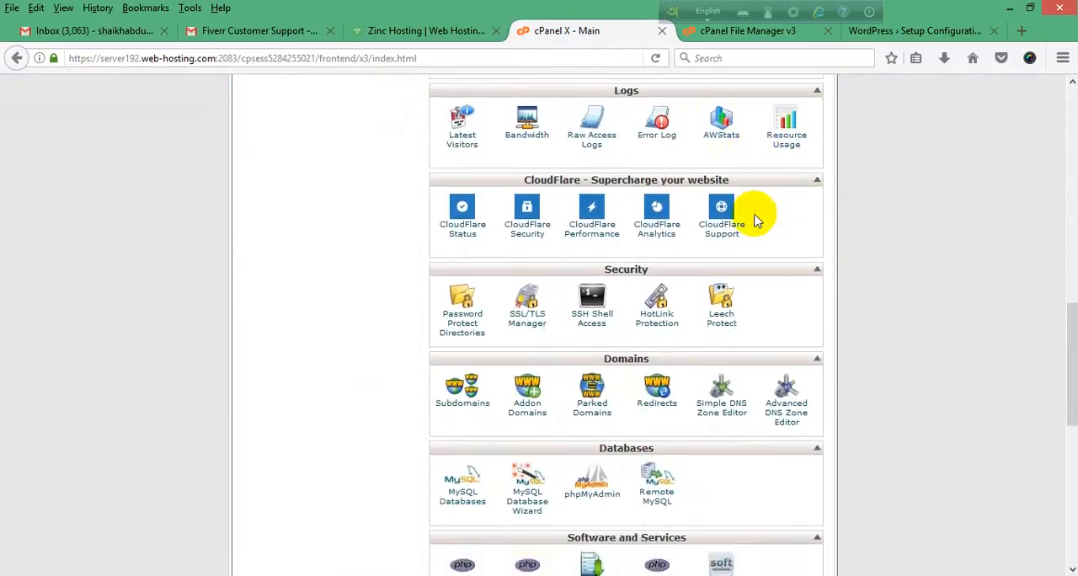
scroll(773, 255, down, 1)
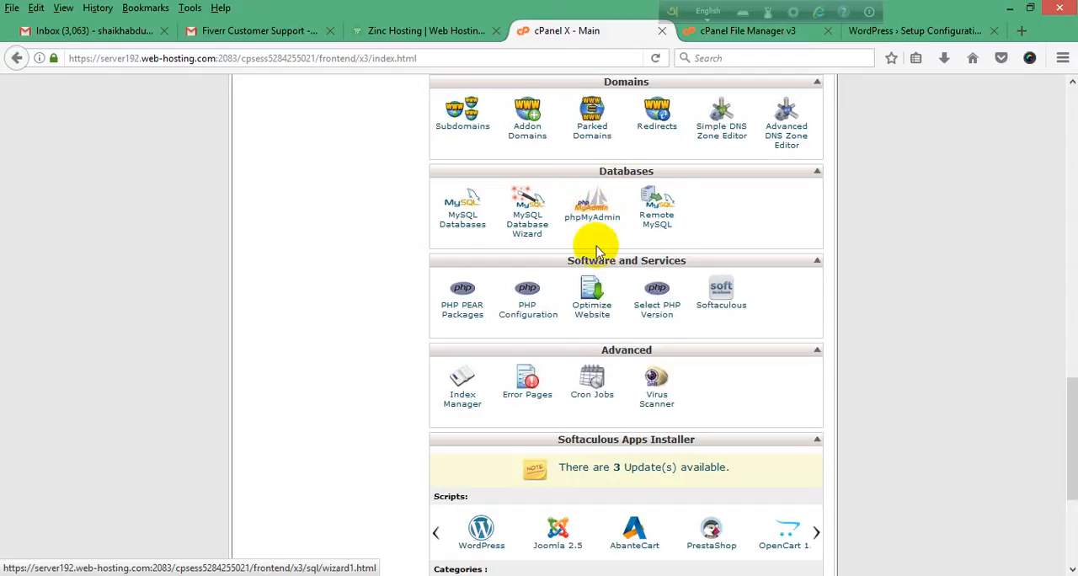
scroll(325, 355, up, 2)
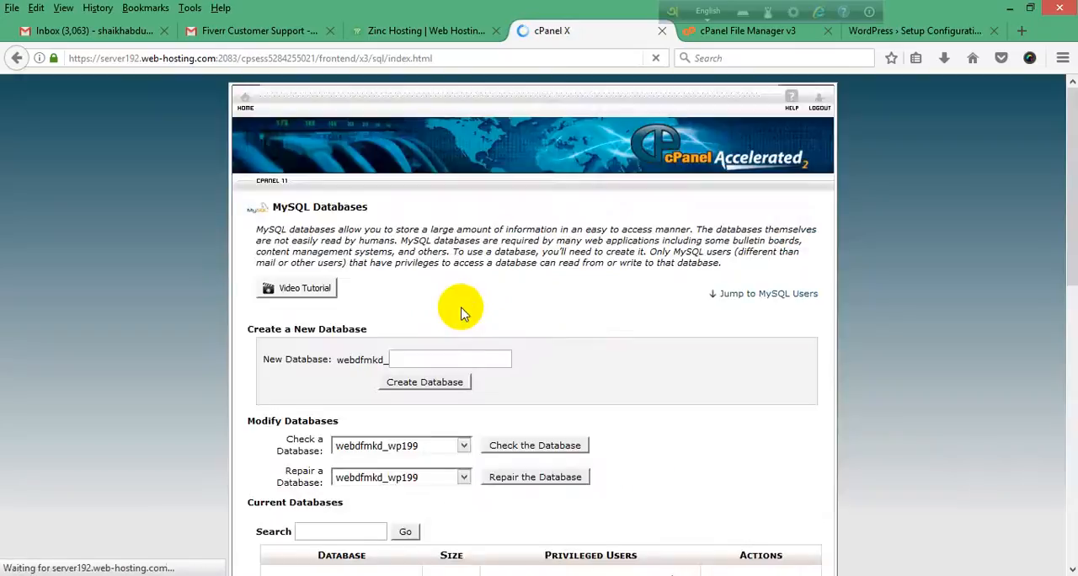
Step: Create a new MySQL database named after the site's domain, without the extension, and return to the MySQL Databases page
scroll(190, 309, down, 4)
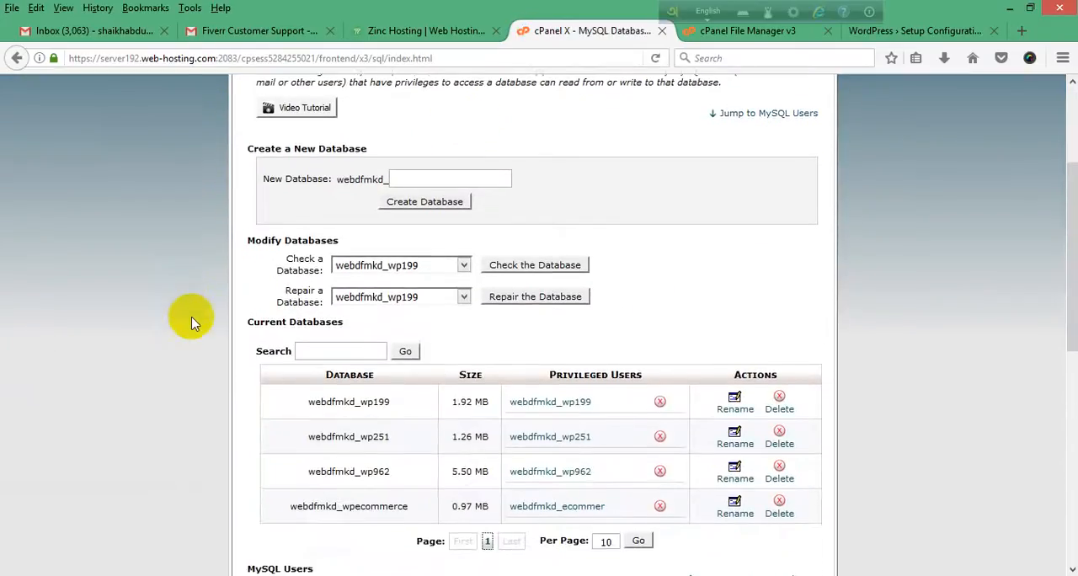
scroll(192, 305, down, 4)
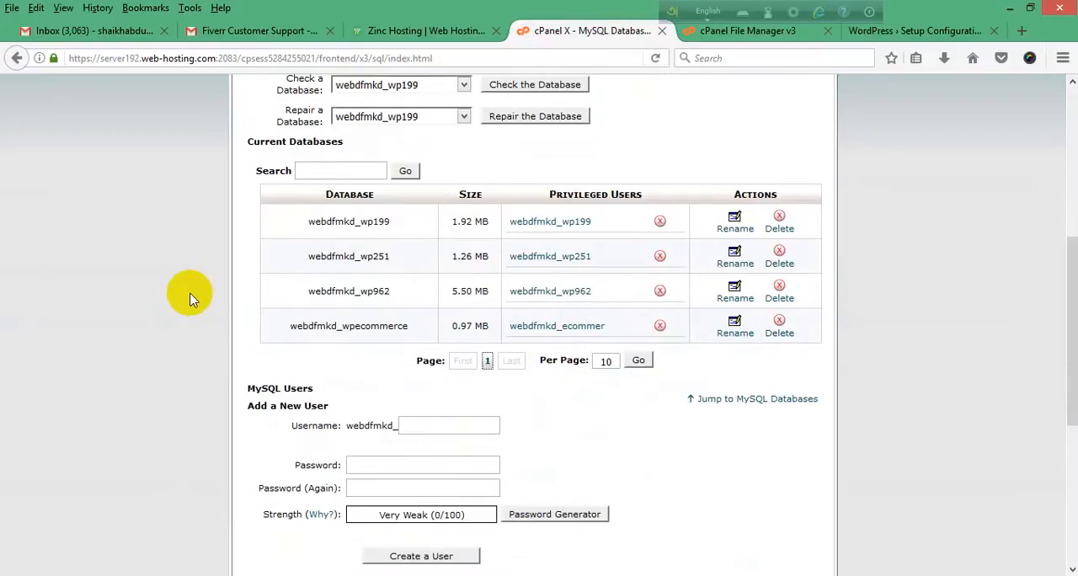
scroll(189, 299, up, 6)
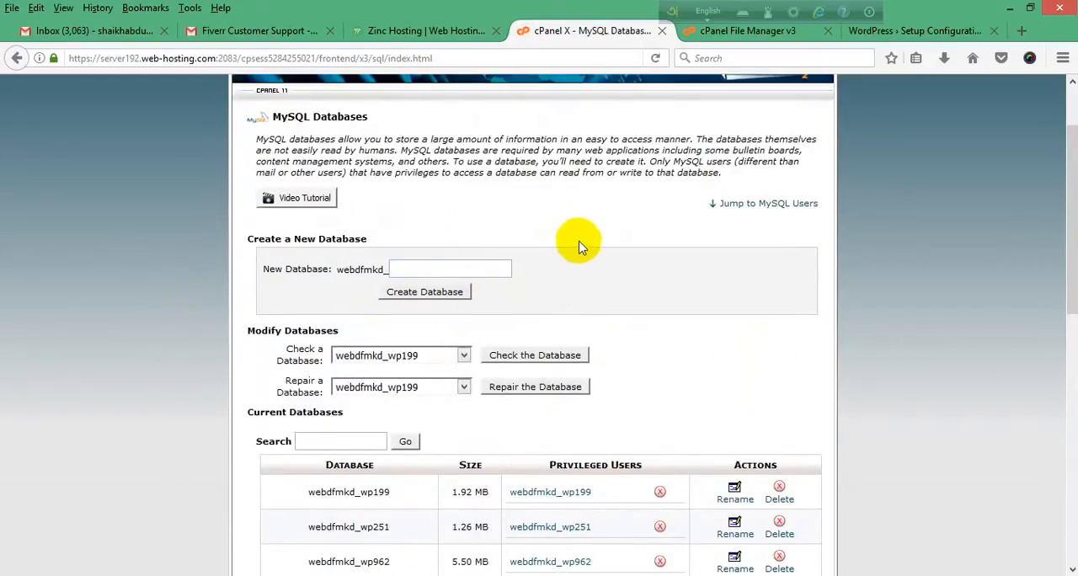
scroll(577, 252, down, 3)
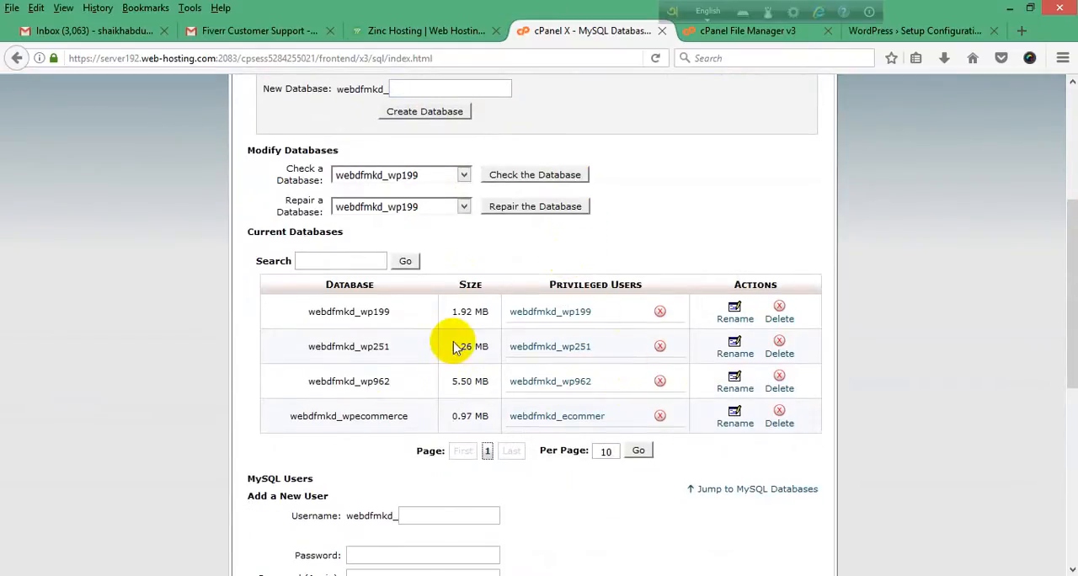
scroll(319, 404, up, 2)
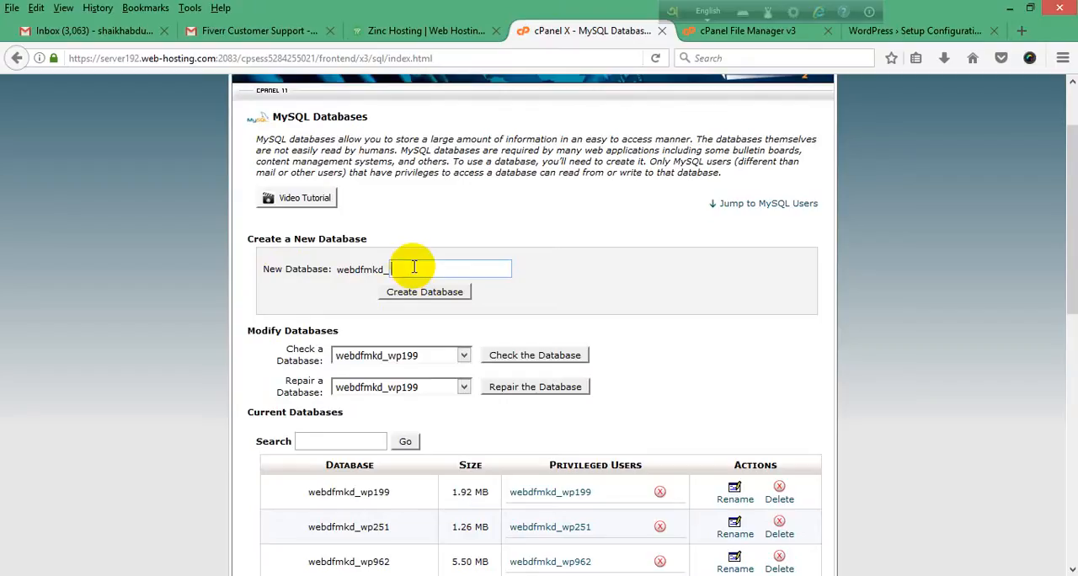
text(skabdurahman)
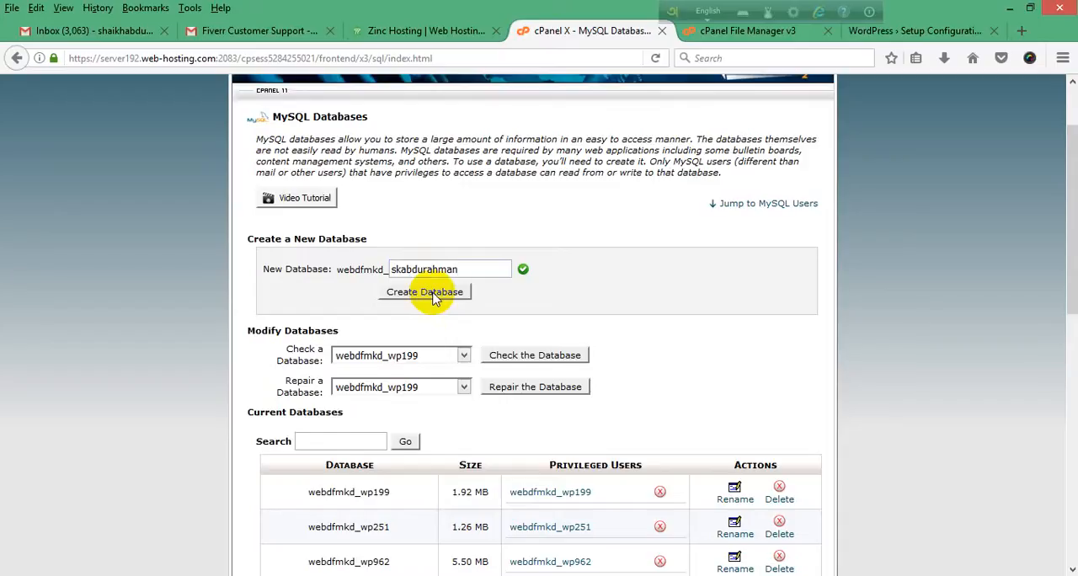
click(433, 296)
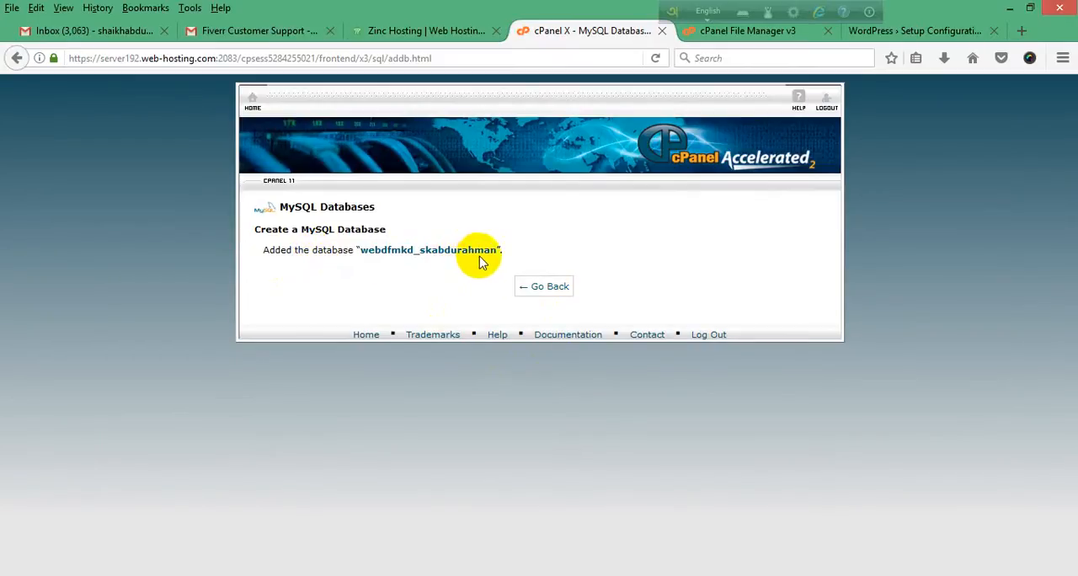
click(539, 289)
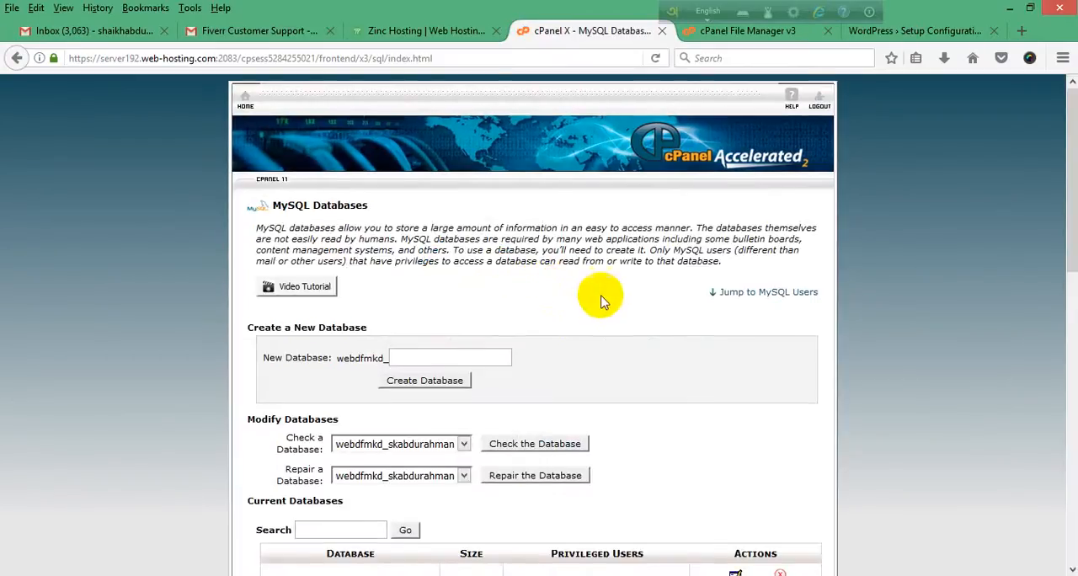
Step: Look over the database list and the new user form, and recheck the database items required by the WordPress setup
scroll(601, 301, down, 2)
scroll(634, 283, down, 1)
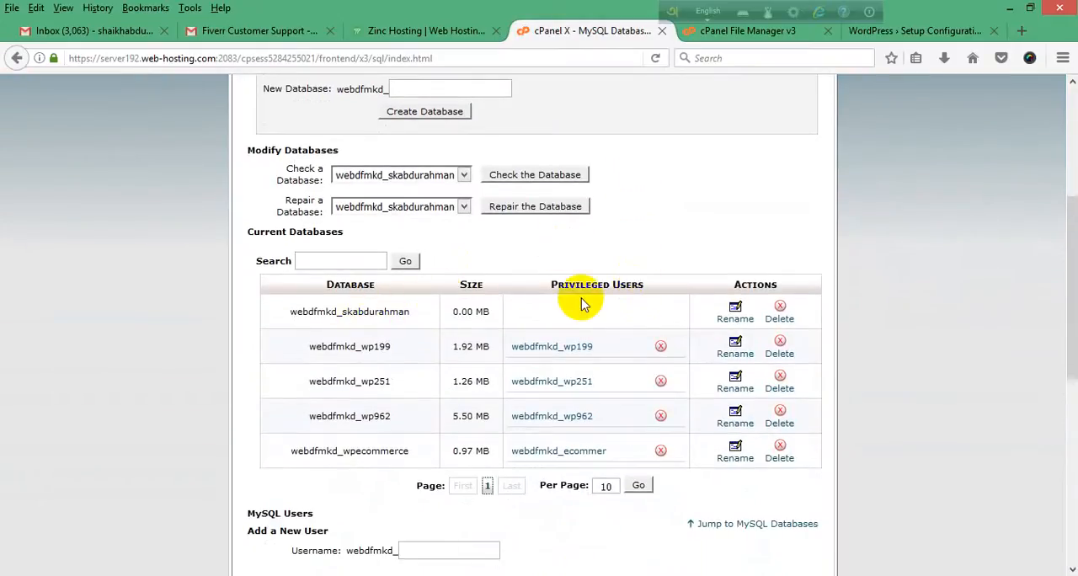
scroll(409, 326, down, 2)
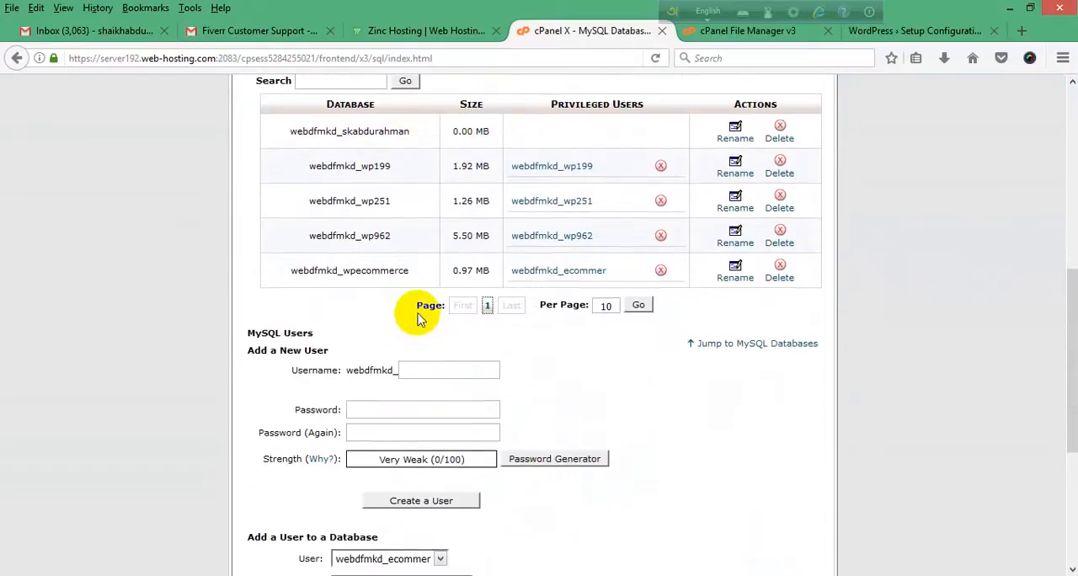
scroll(419, 318, down, 1)
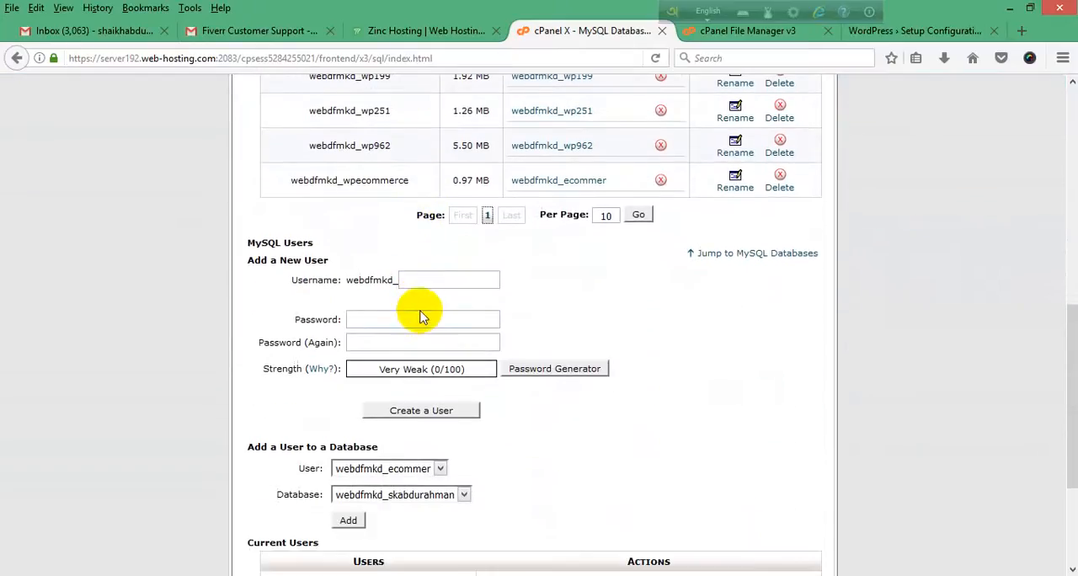
click(729, 34)
click(924, 34)
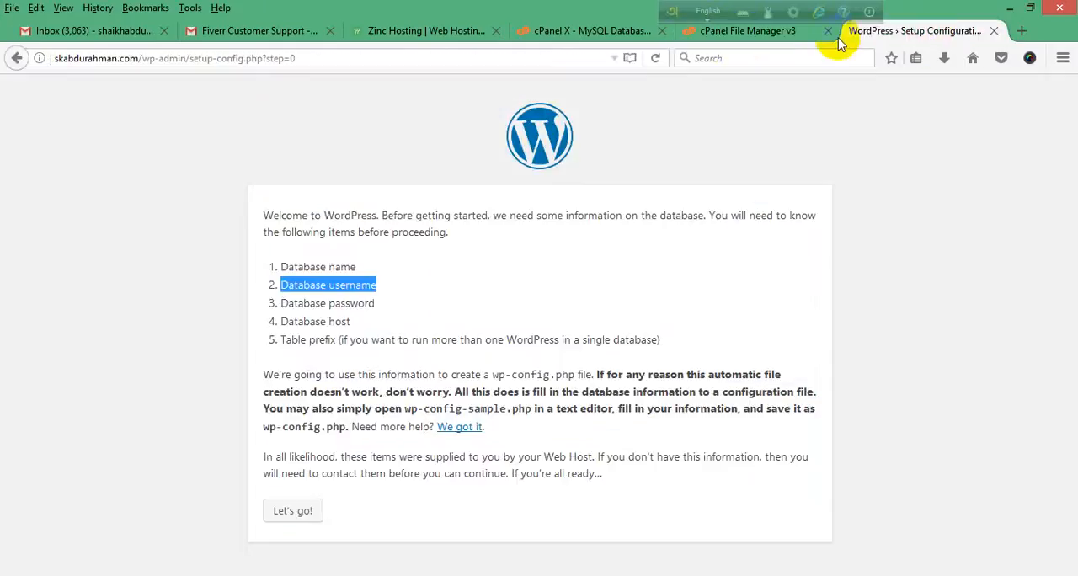
Step: Reorder the browser tabs so MySQL Databases sits beside the WordPress setup page, and return to MySQL Databases
click(781, 34)
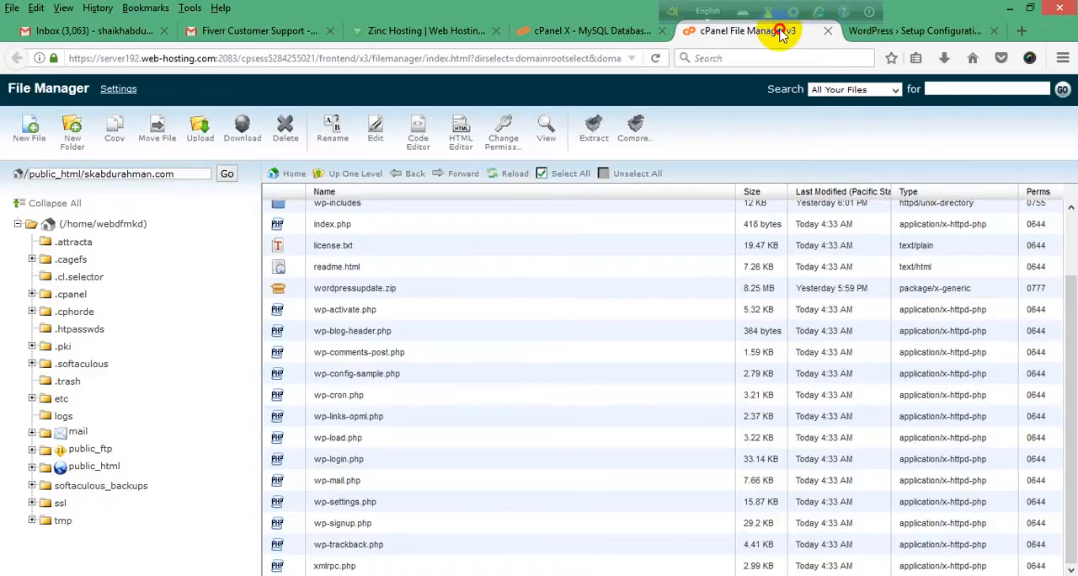
drag(774, 31, 581, 31)
click(749, 32)
click(876, 32)
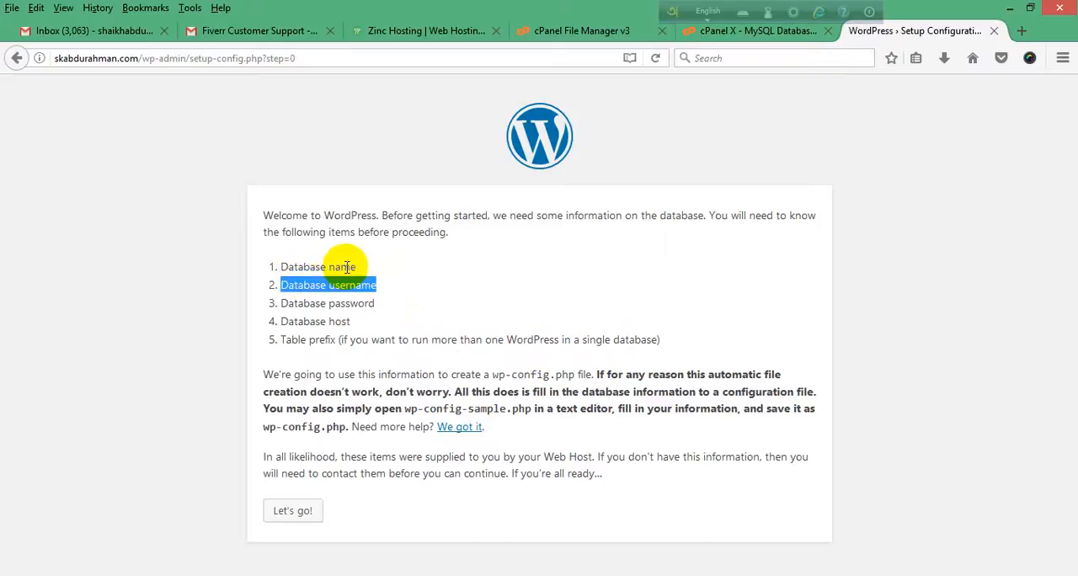
click(755, 32)
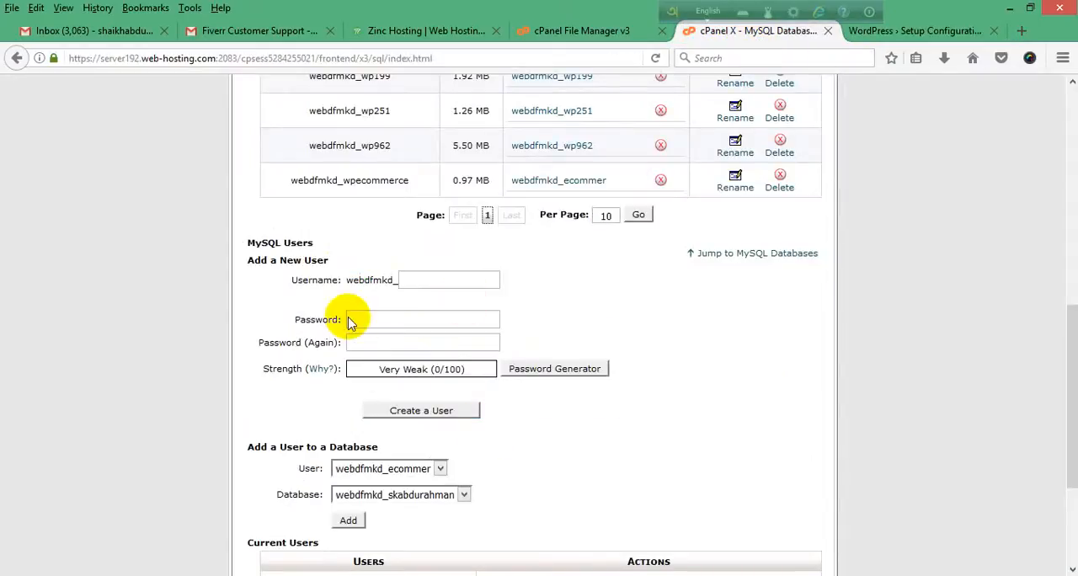
Step: Fill in the username for a new MySQL user with a shortened form of the database name
scroll(240, 272, up, 5)
scroll(289, 285, down, 4)
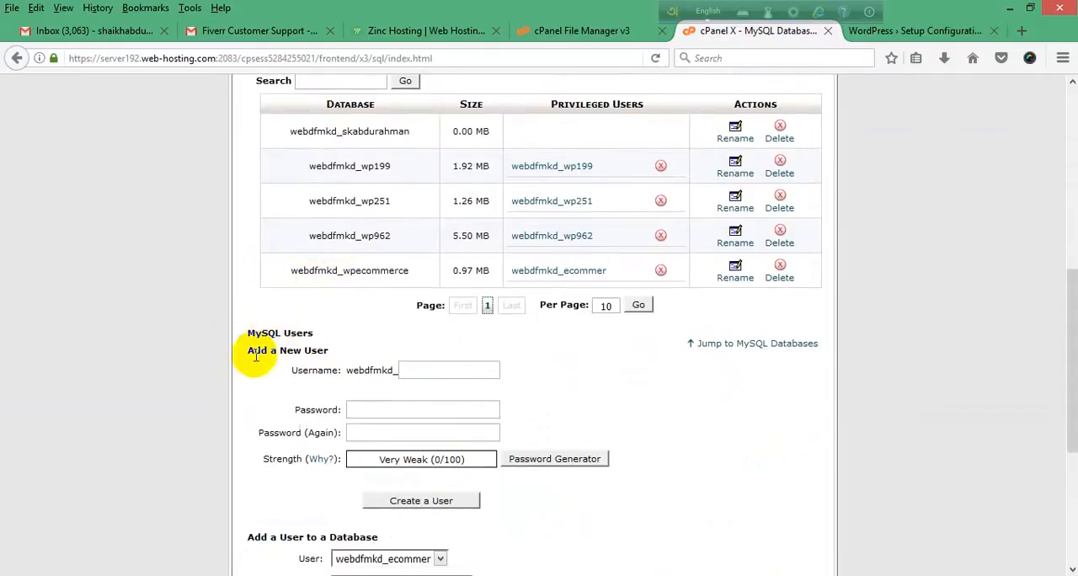
click(413, 369)
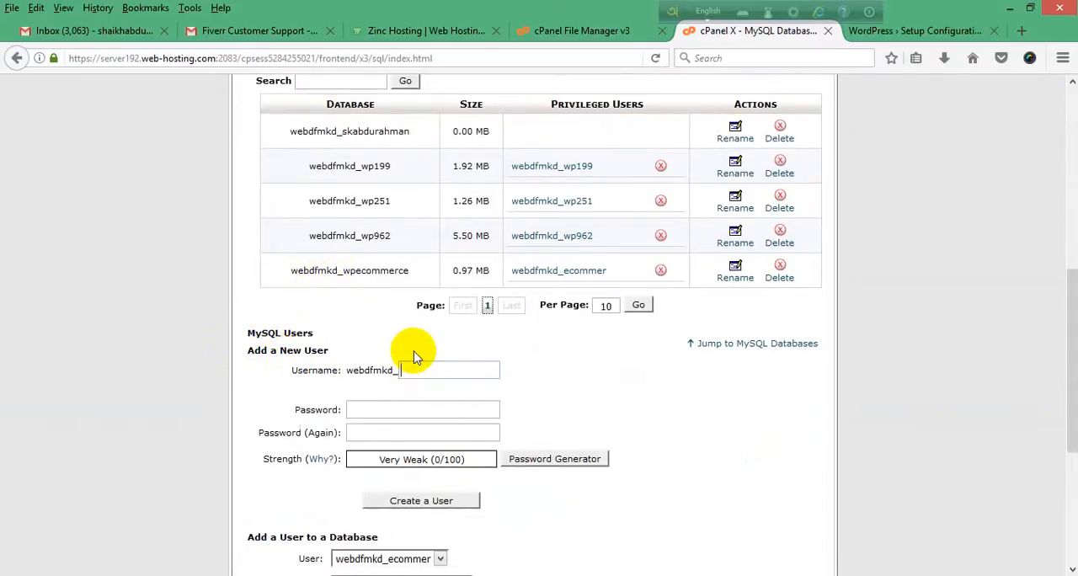
text(skabdur)
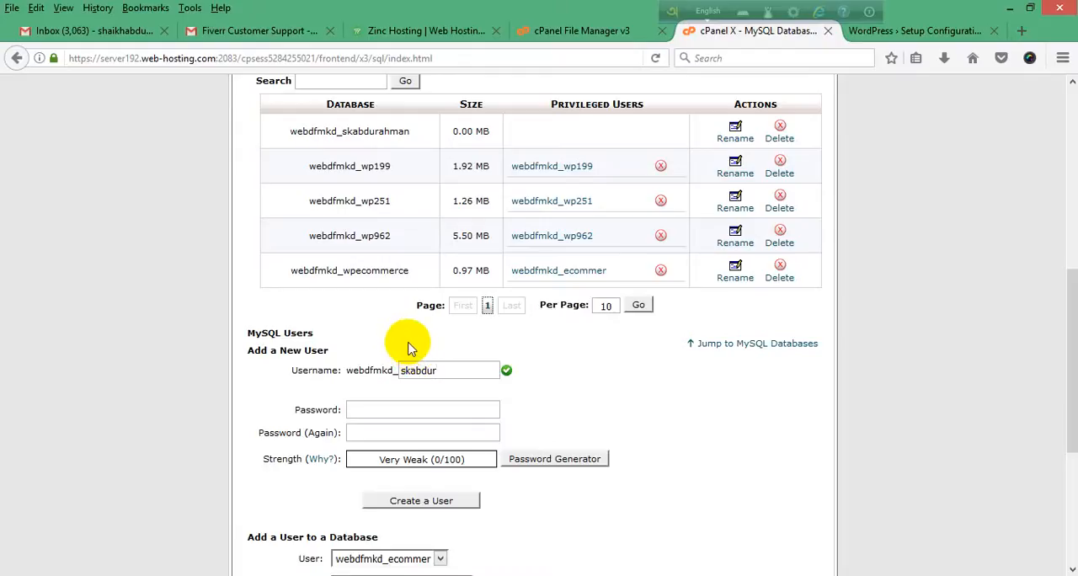
scroll(401, 342, down, 2)
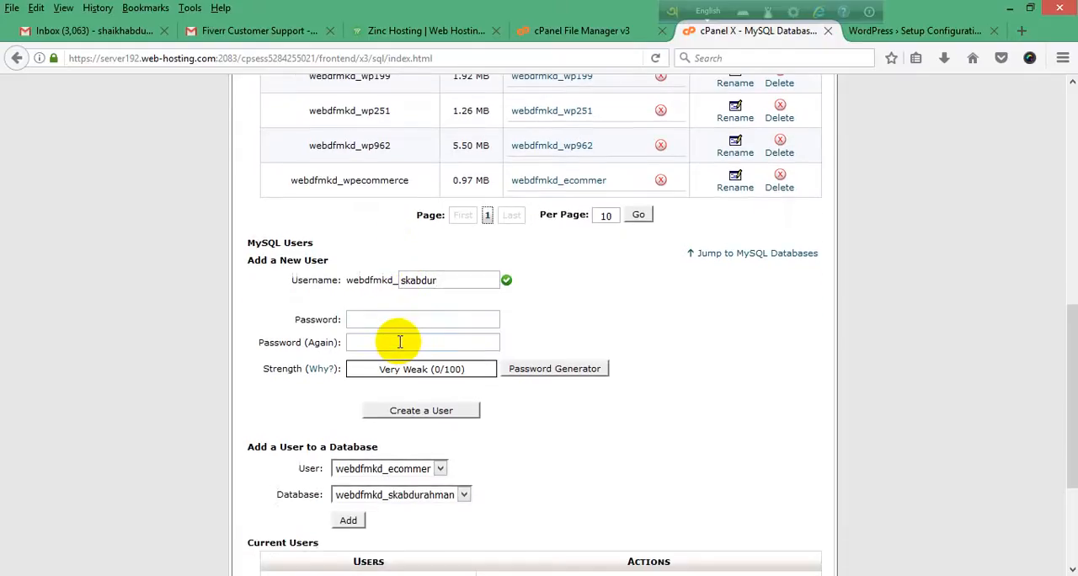
Step: Enter the new MySQL user's password and repeat it in the password confirmation field
click(382, 317)
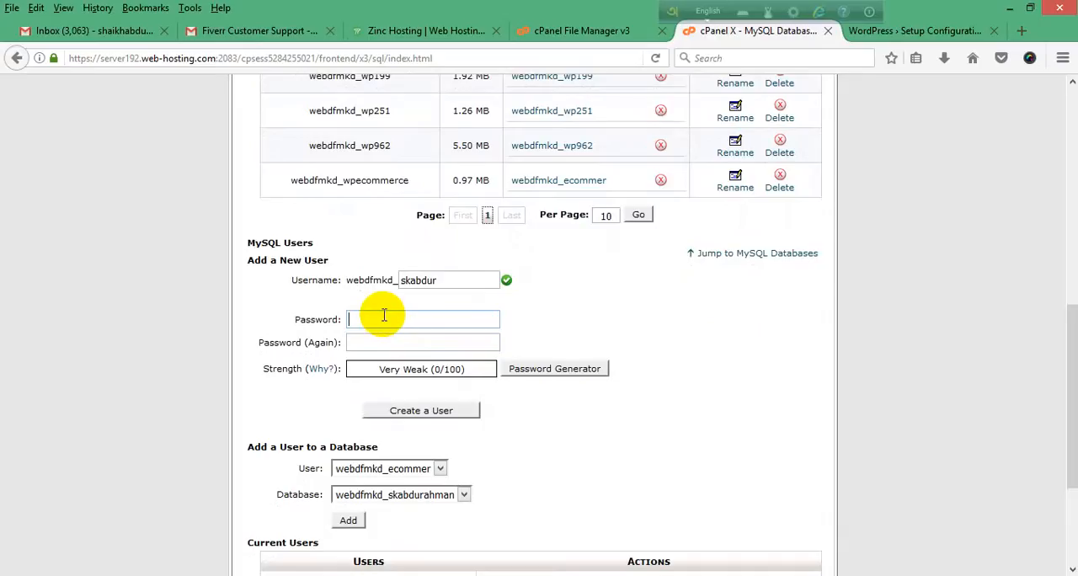
text(123)
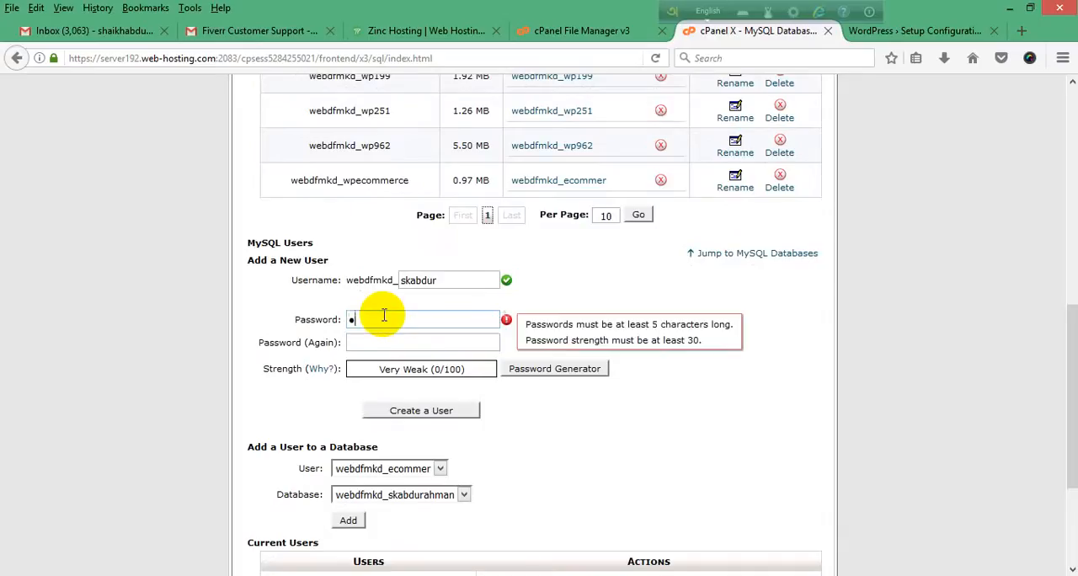
text(45)
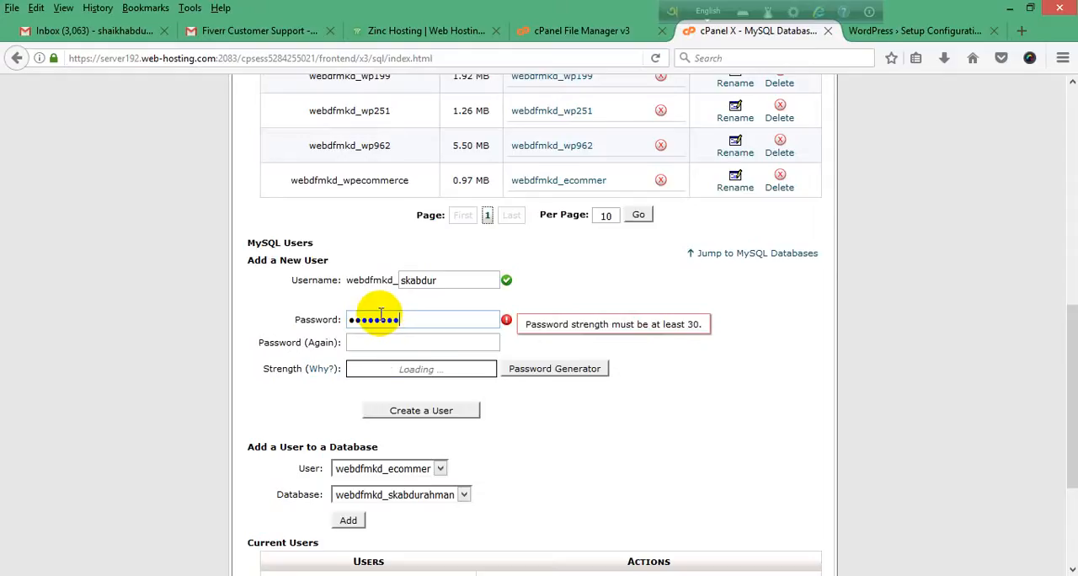
click(369, 341)
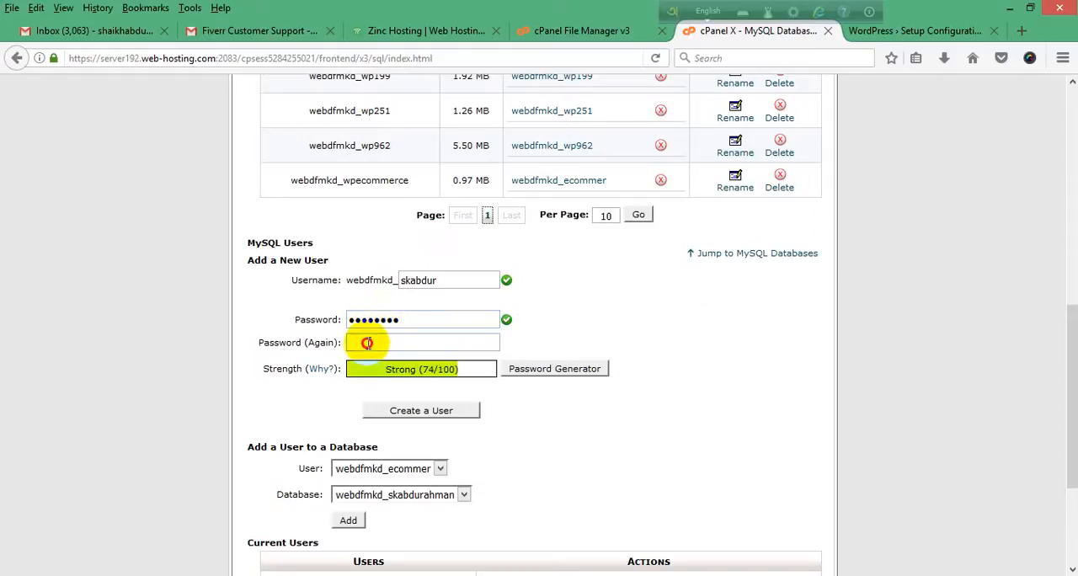
text(123456)
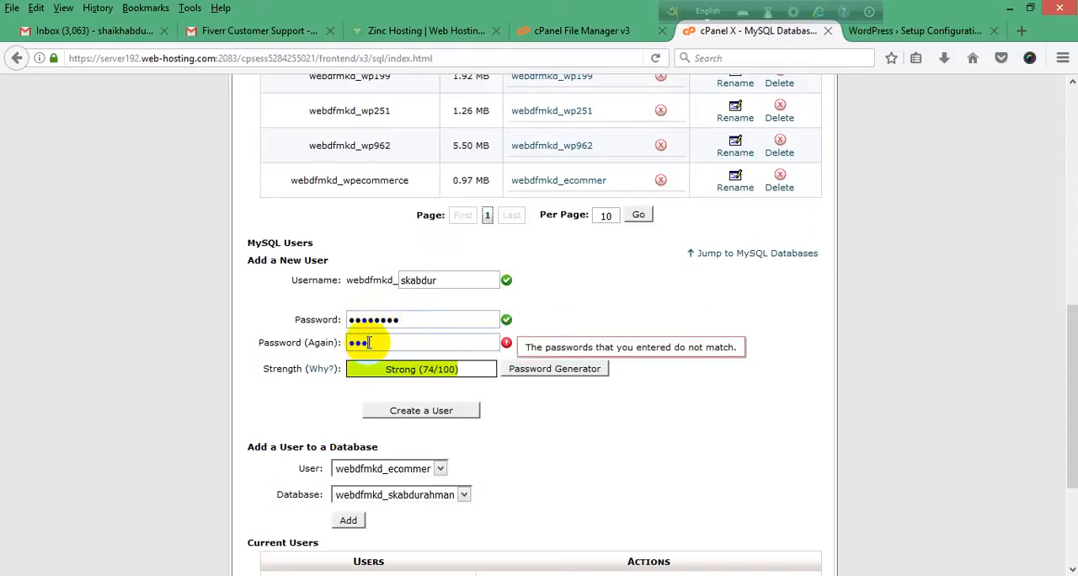
text(8)
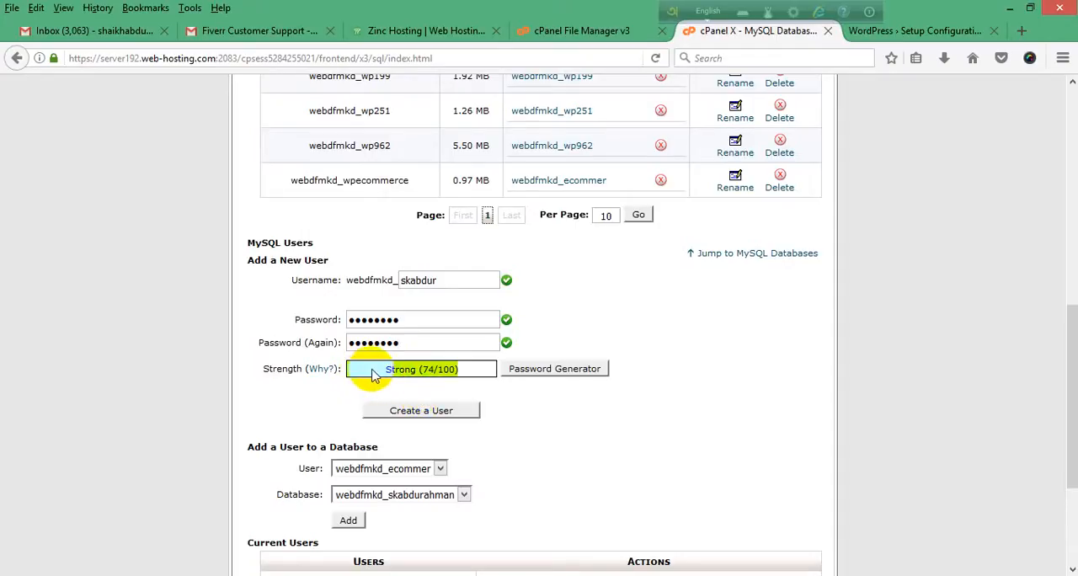
Step: Create the MySQL user with the entered credentials, save the login in the browser, and return to MySQL Databases
scroll(374, 374, down, 2)
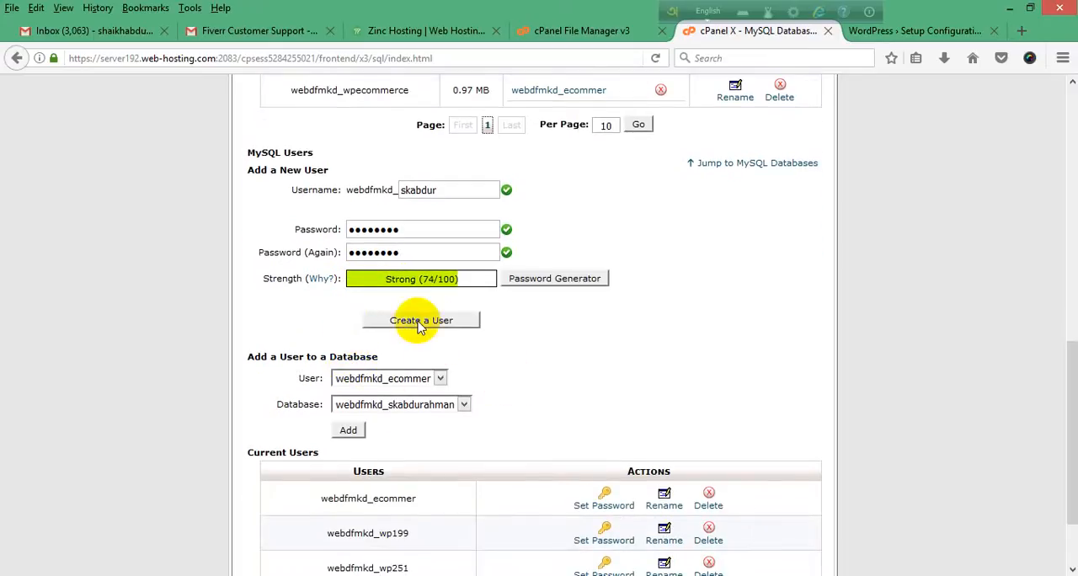
click(421, 323)
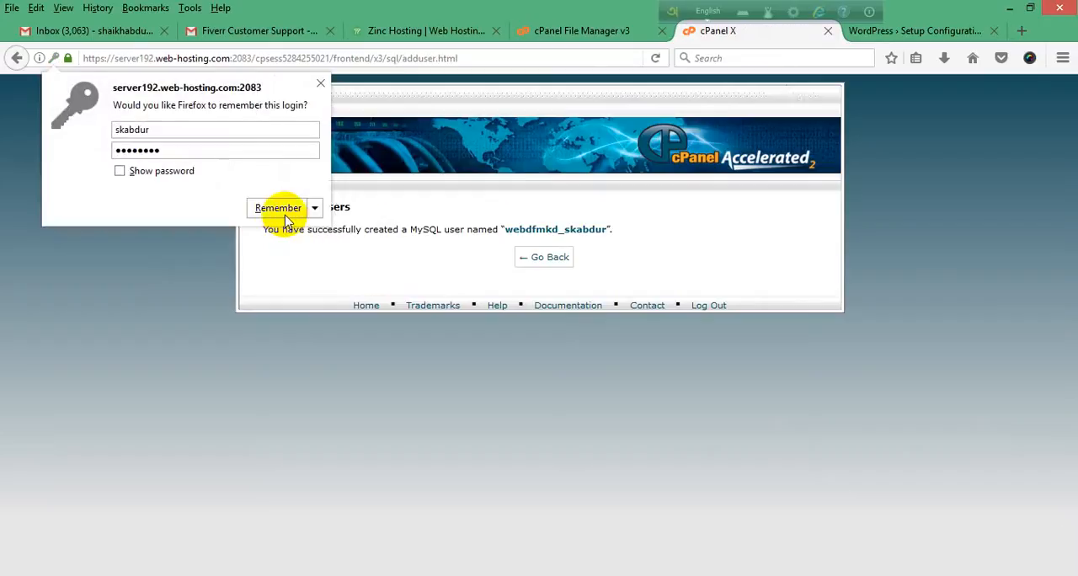
click(278, 209)
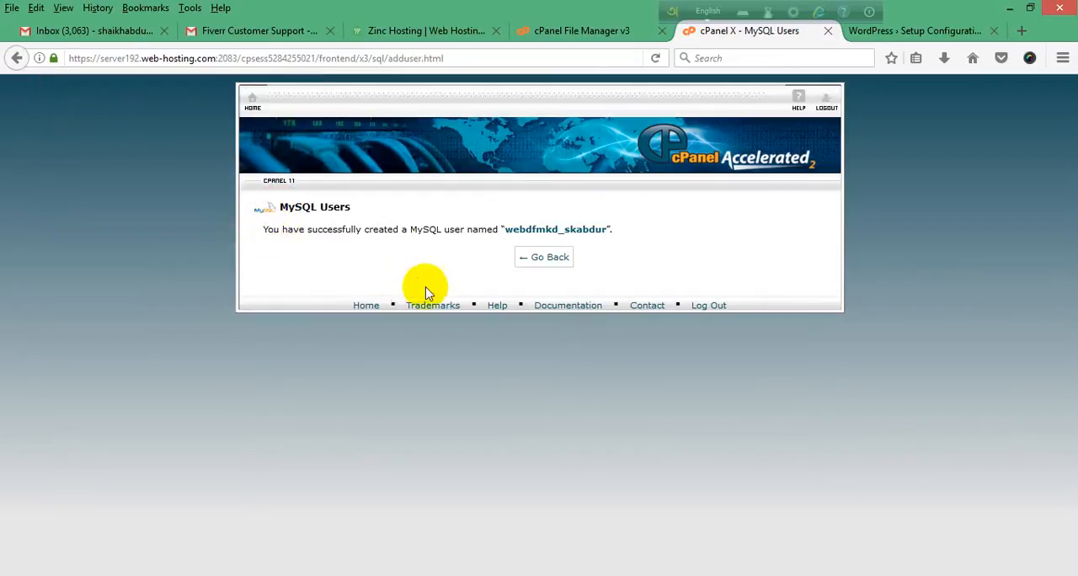
click(547, 259)
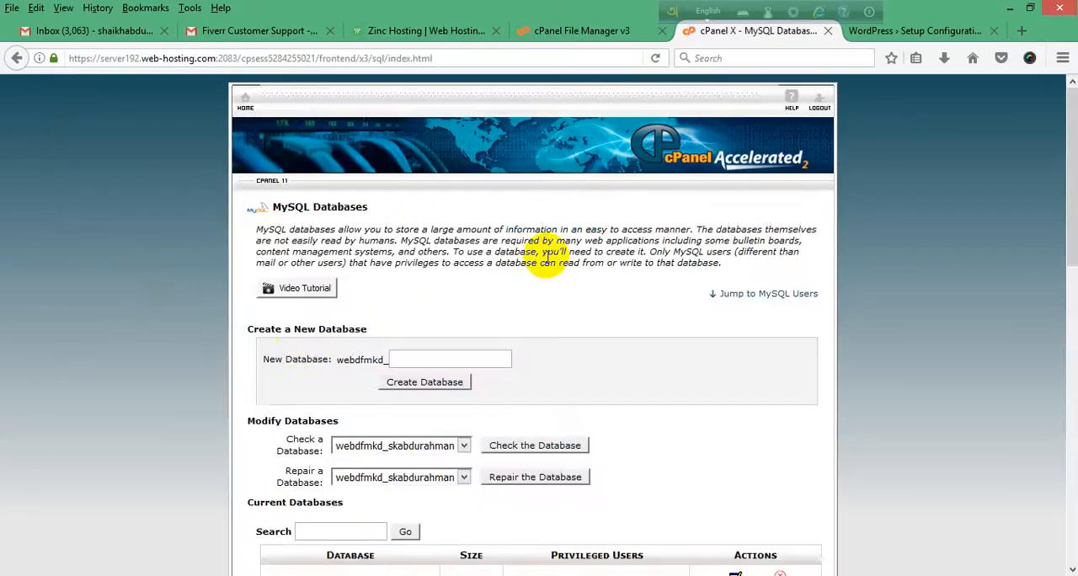
Step: Review the current databases and MySQL users, and check the database items listed on the WordPress setup page
scroll(269, 353, down, 4)
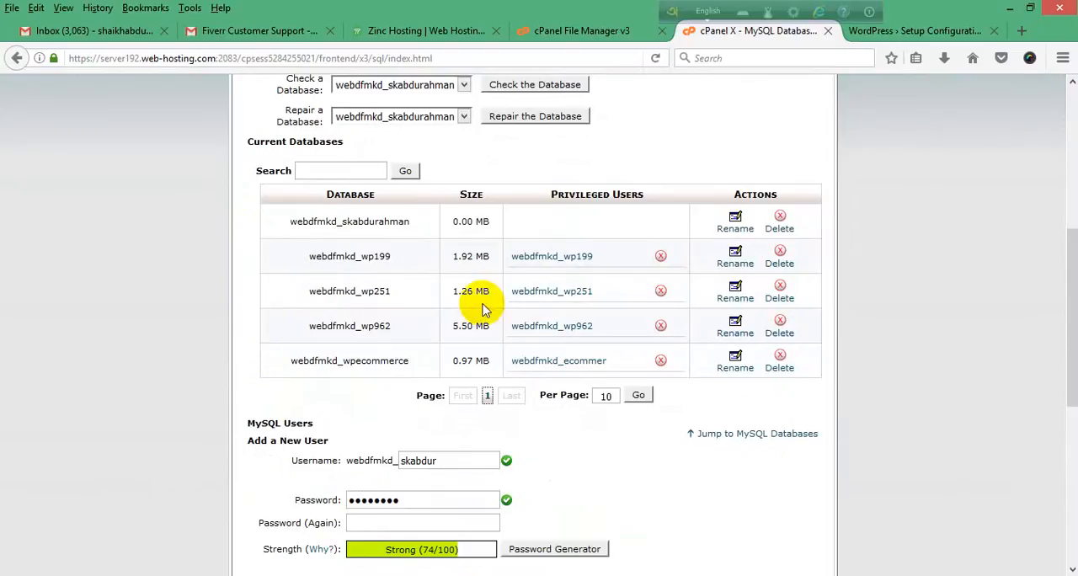
scroll(512, 337, down, 5)
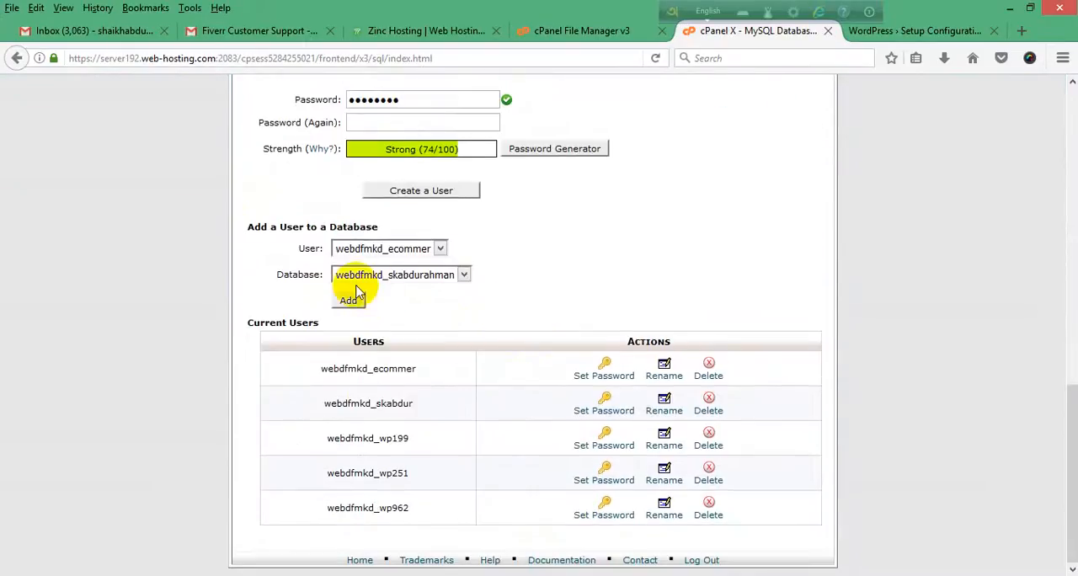
click(914, 32)
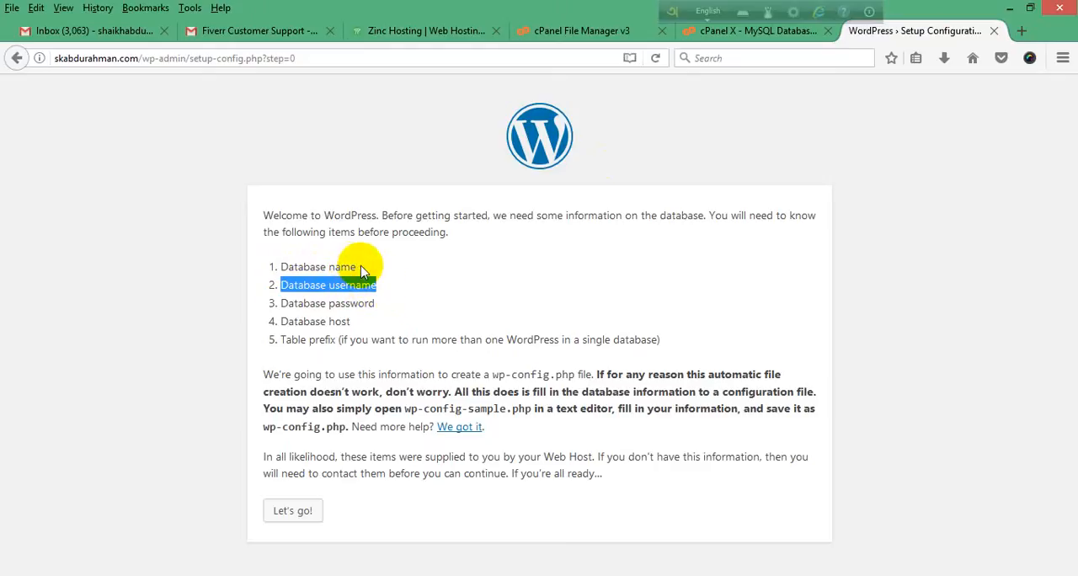
click(775, 32)
scroll(488, 410, up, 4)
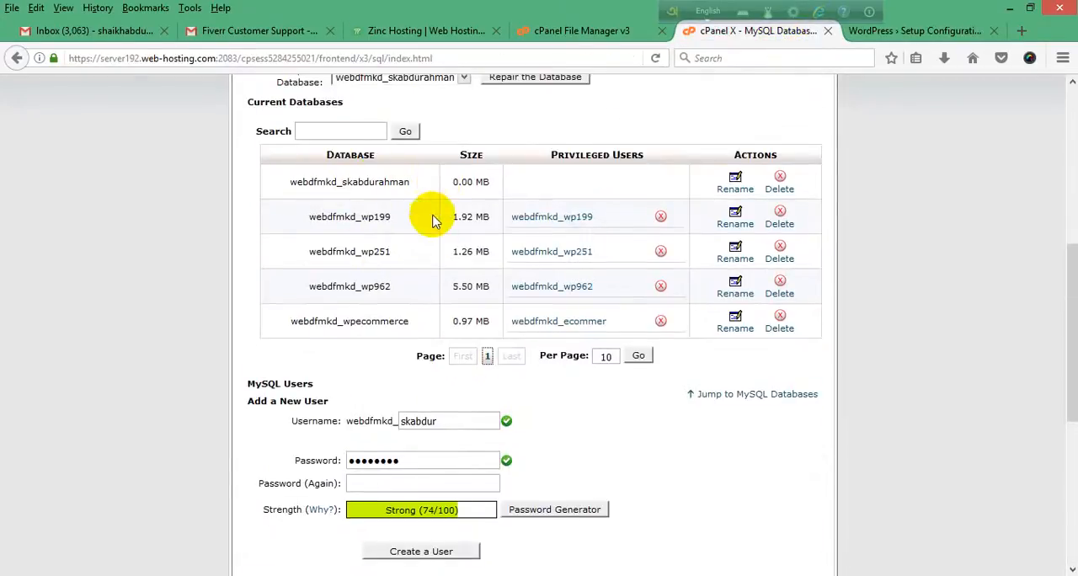
scroll(438, 219, down, 3)
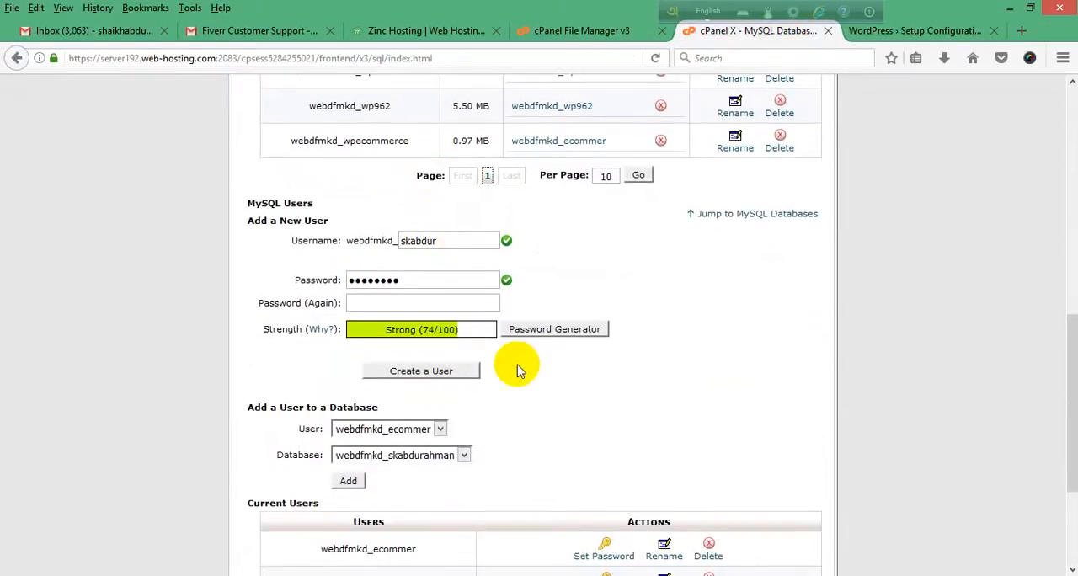
scroll(527, 345, down, 3)
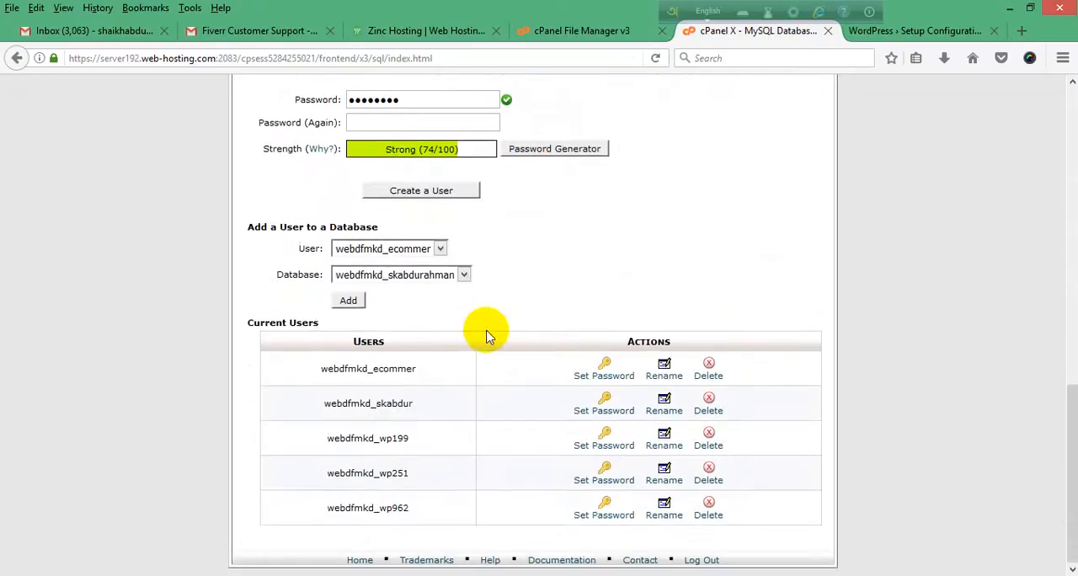
scroll(484, 333, up, 8)
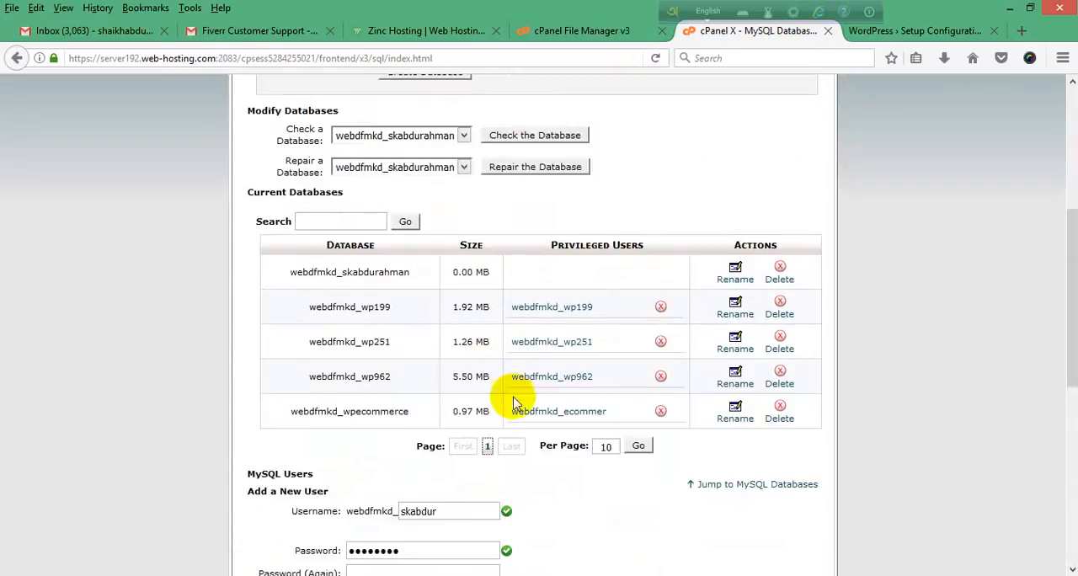
scroll(553, 385, up, 2)
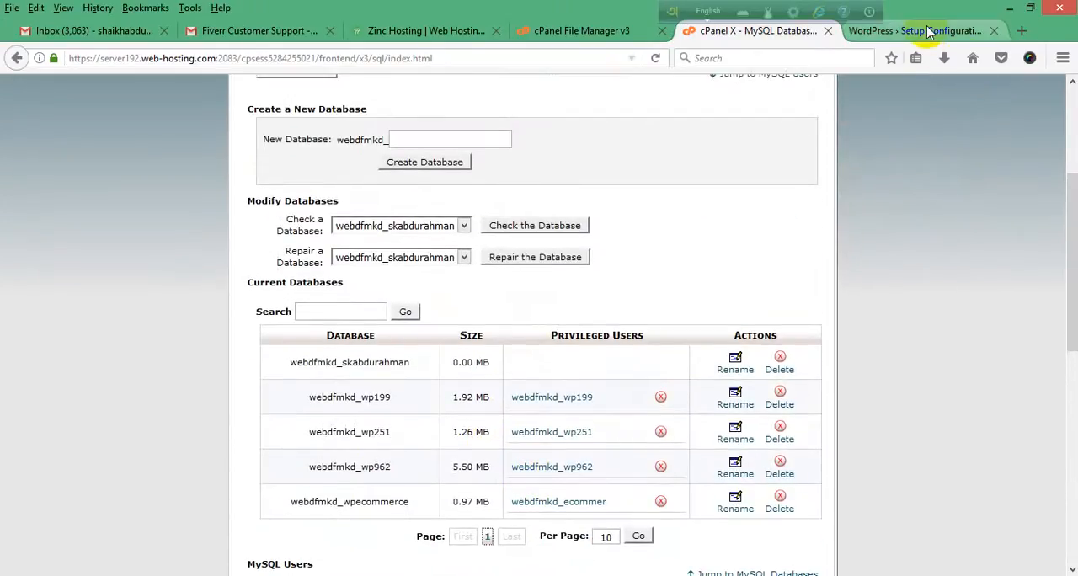
Step: Compare the WordPress setup requirements with MySQL Databases, and examine the user assignment form and the new database's privileged users entry
click(907, 32)
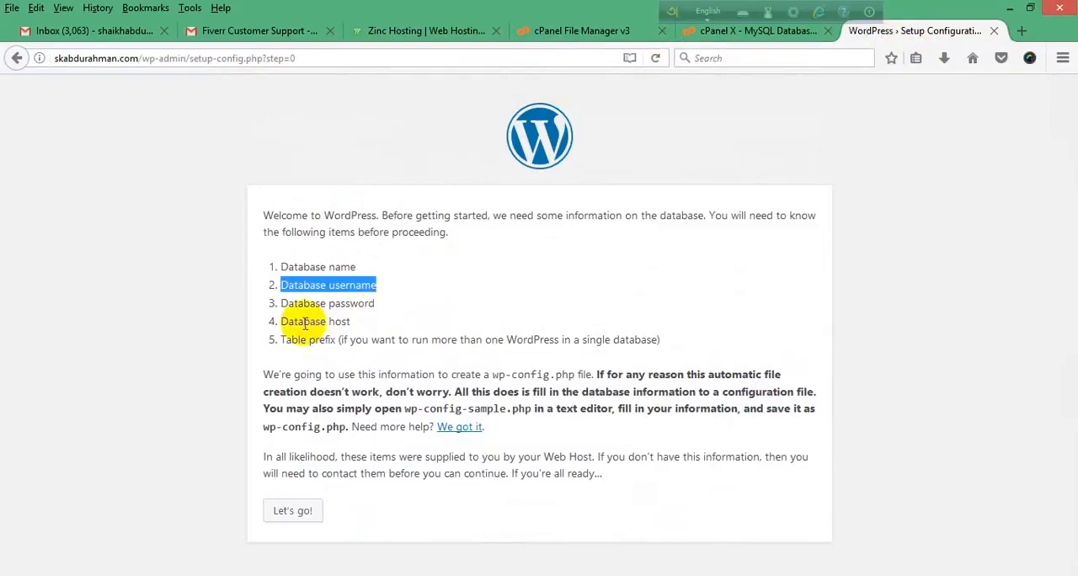
click(756, 32)
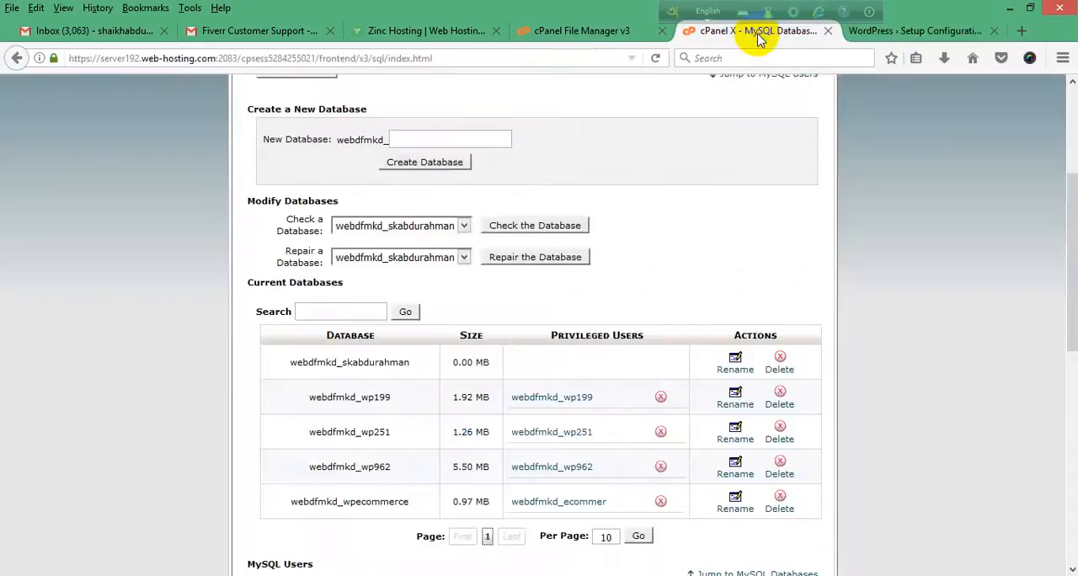
click(917, 31)
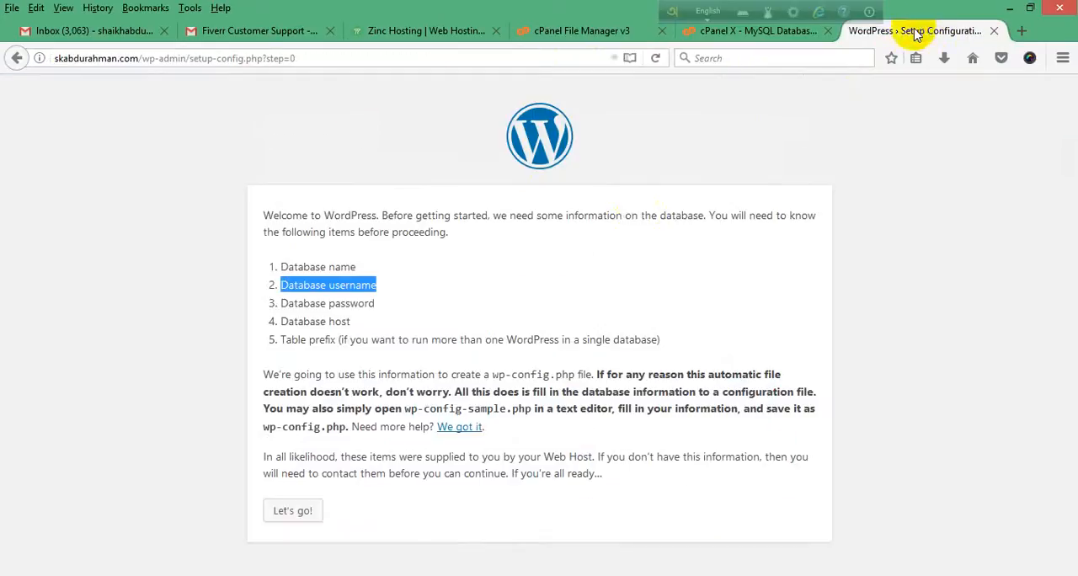
click(762, 31)
scroll(362, 320, down, 3)
scroll(400, 385, down, 5)
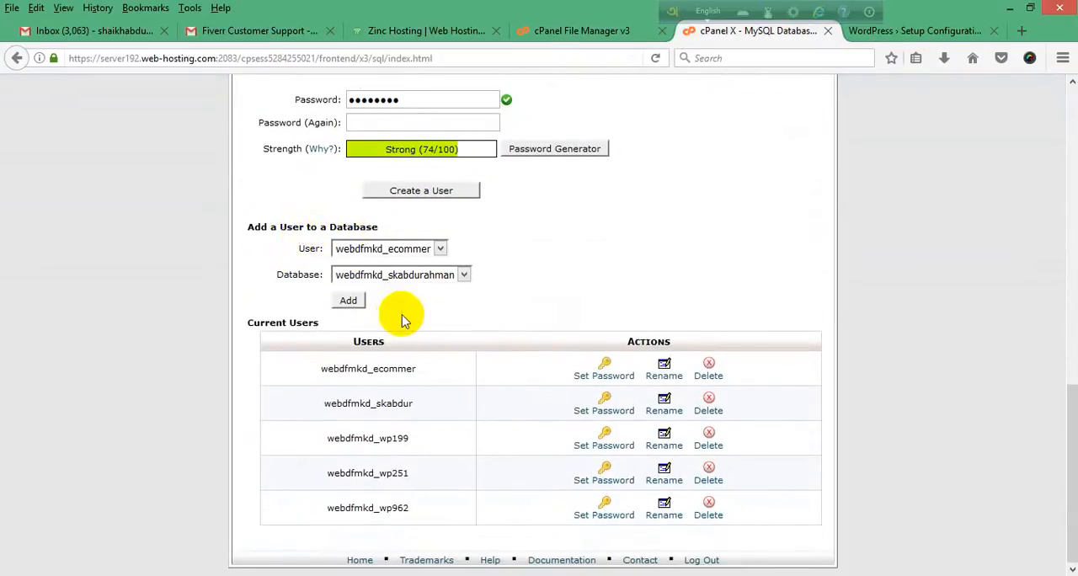
scroll(401, 312, up, 2)
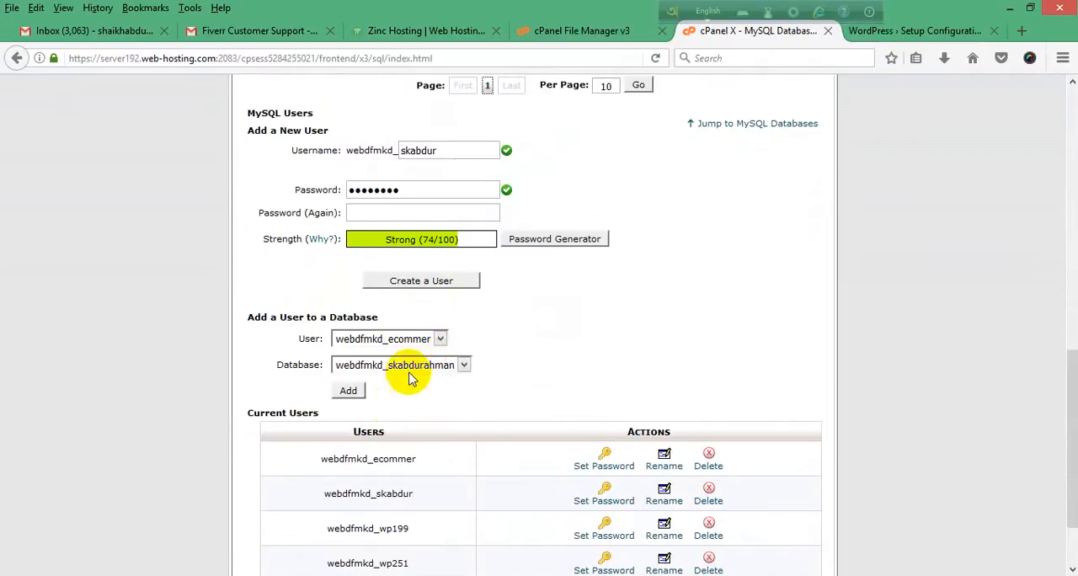
scroll(413, 390, up, 3)
scroll(421, 388, up, 2)
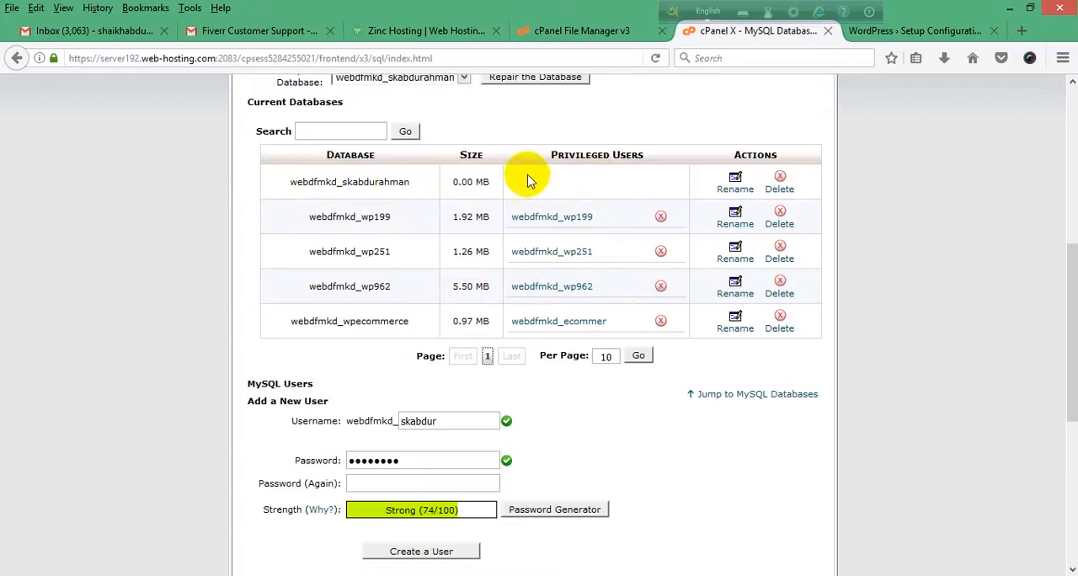
Step: Add the newly created MySQL user to the new WordPress database
scroll(588, 245, down, 5)
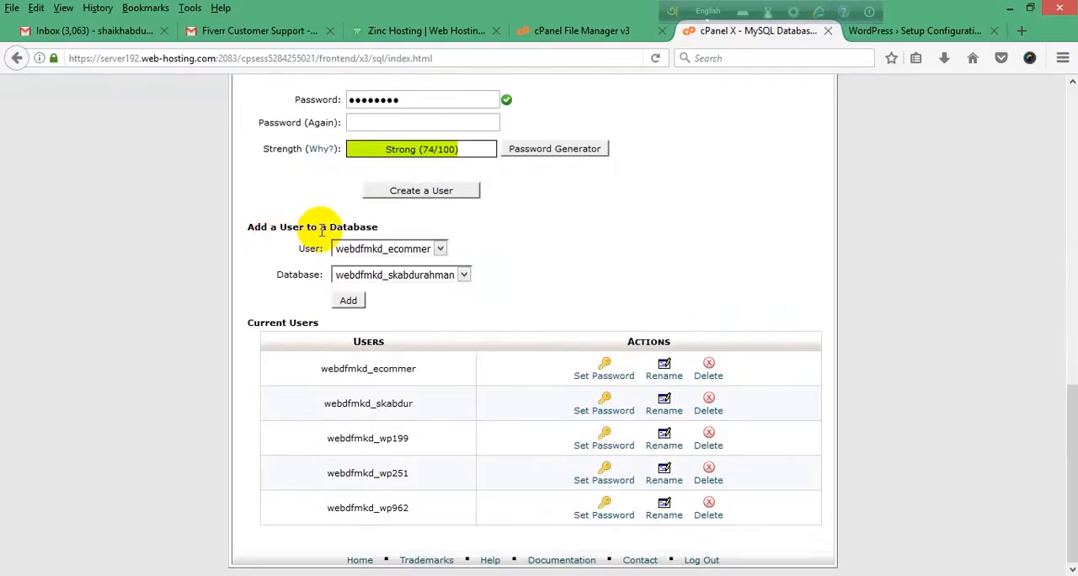
click(440, 250)
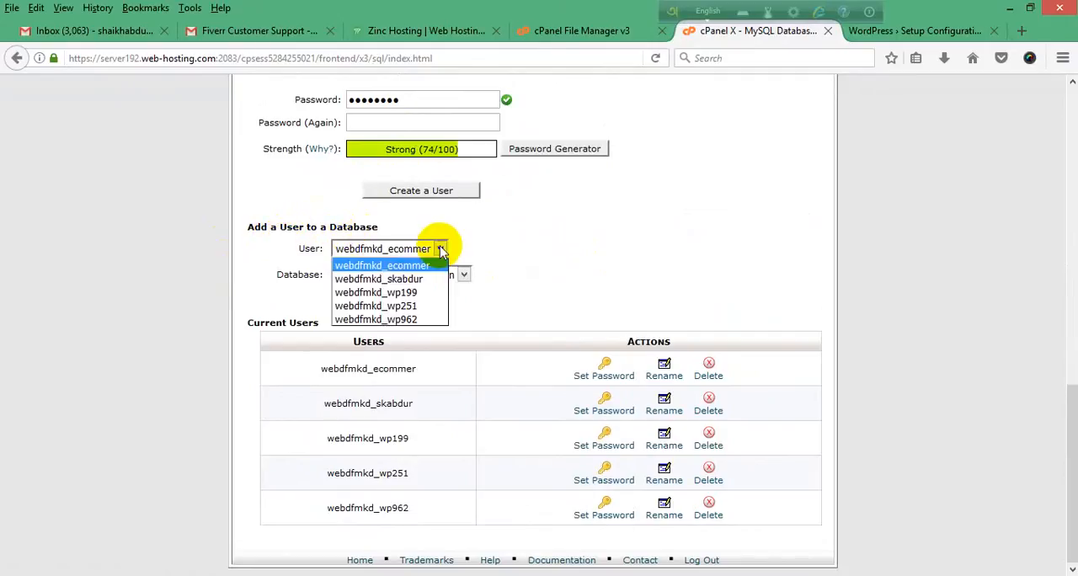
click(405, 280)
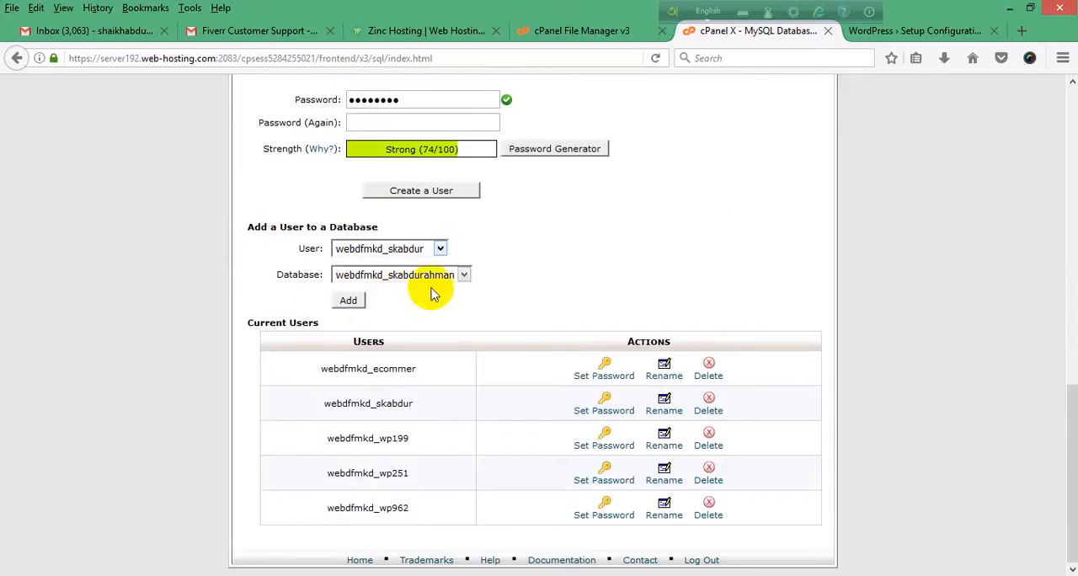
click(464, 276)
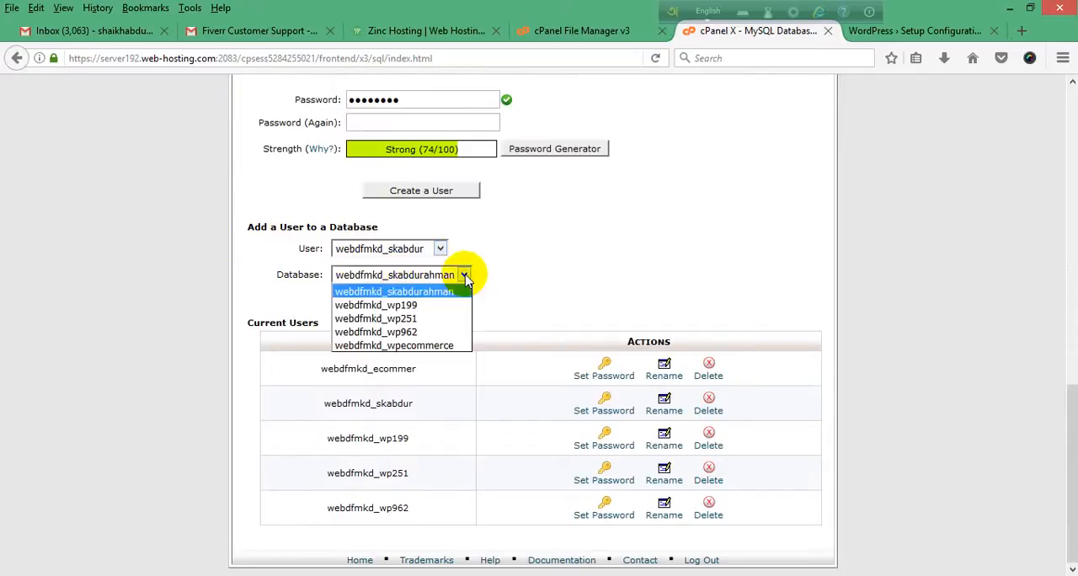
click(424, 292)
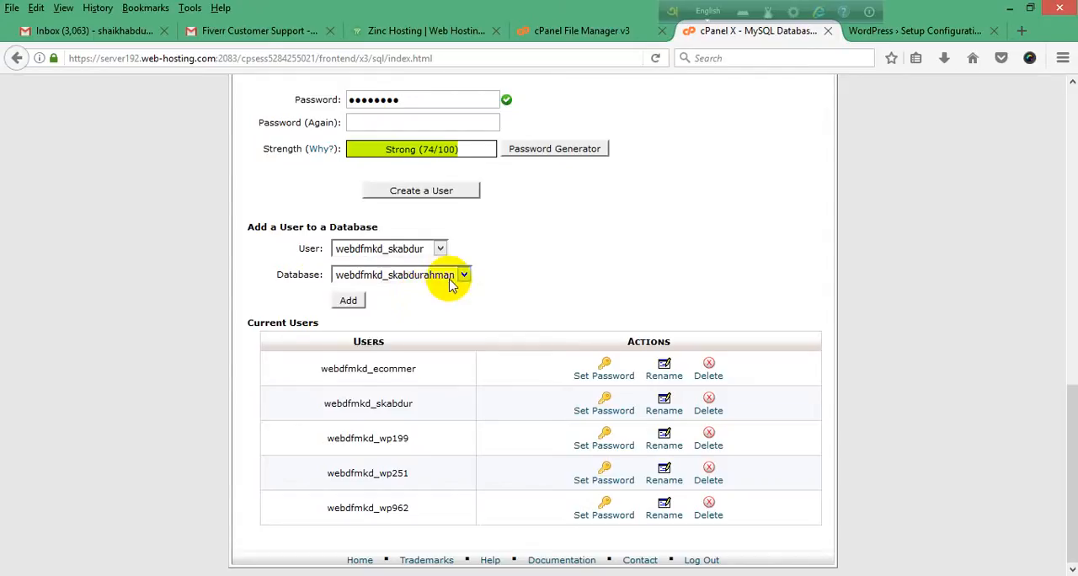
click(349, 301)
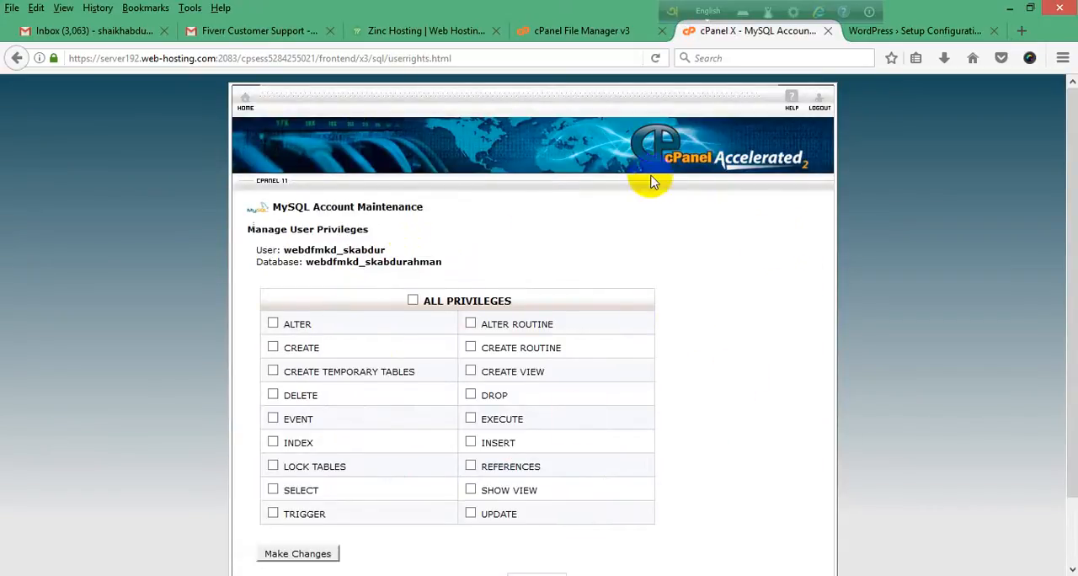
Step: Grant the new user ALL PRIVILEGES on the WordPress database and apply the changes
scroll(387, 252, down, 2)
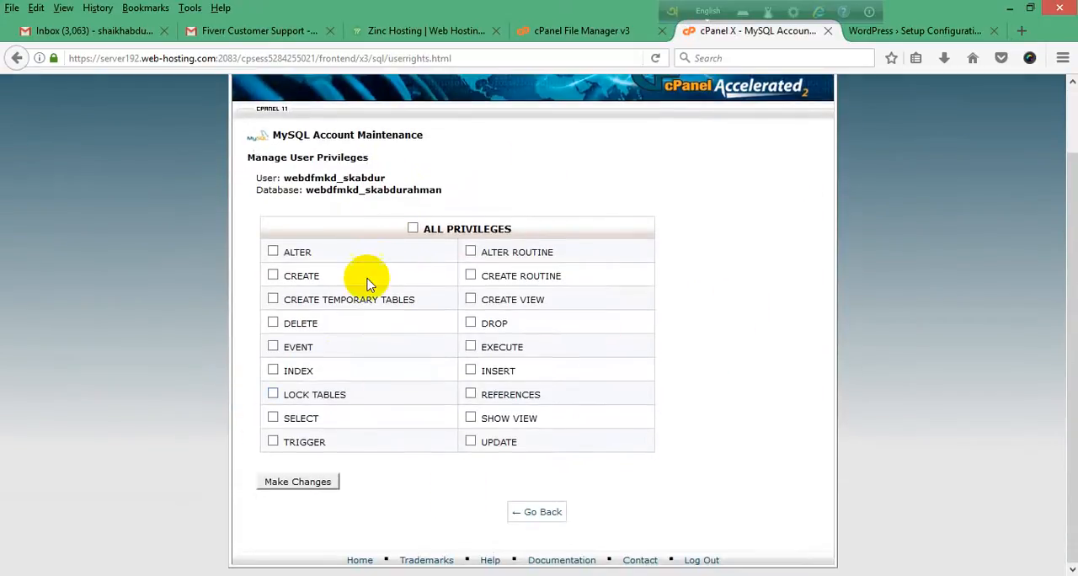
scroll(339, 361, up, 2)
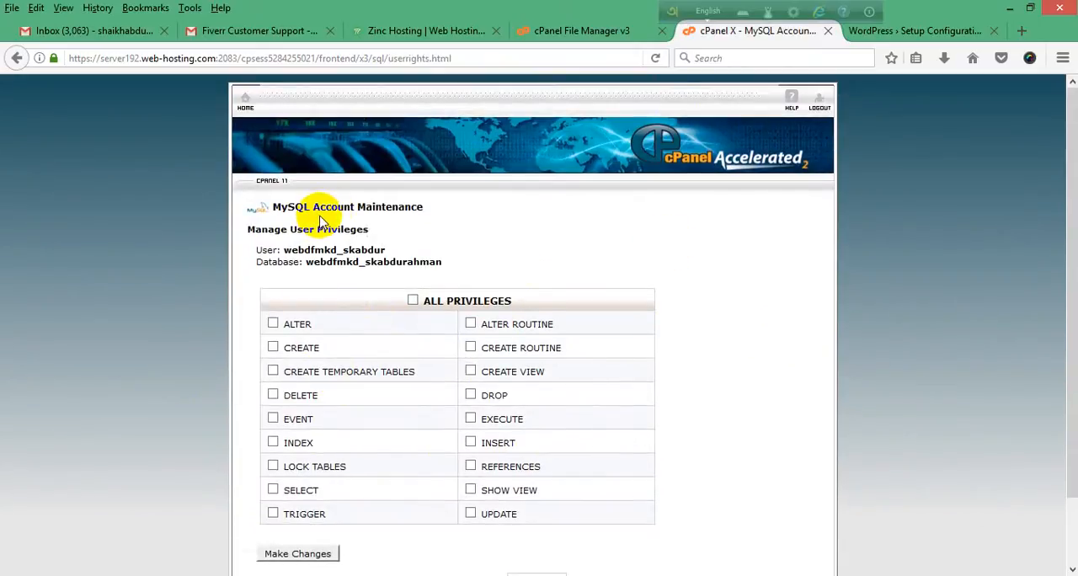
scroll(320, 221, down, 2)
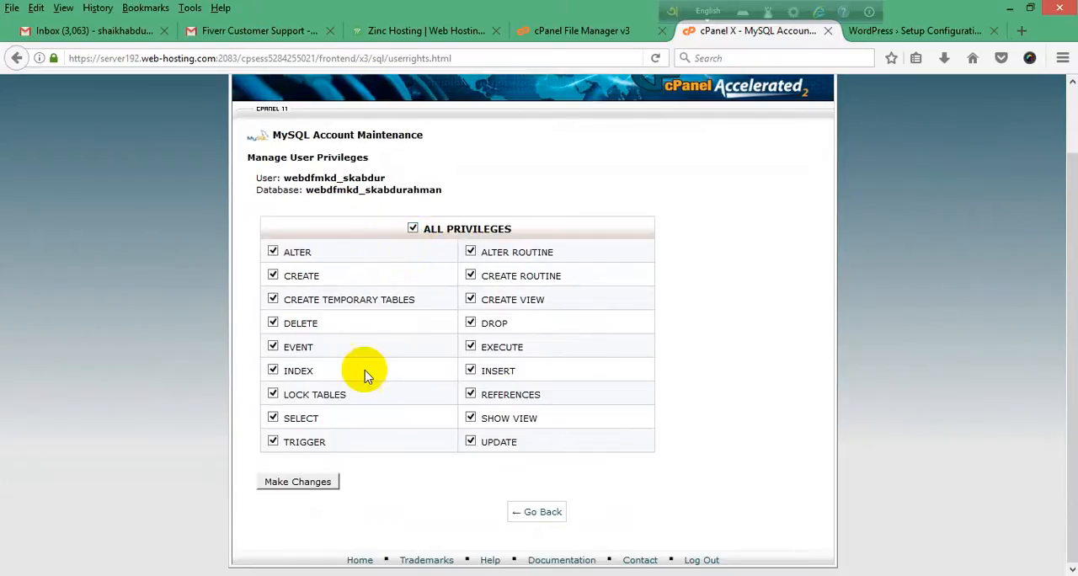
click(412, 228)
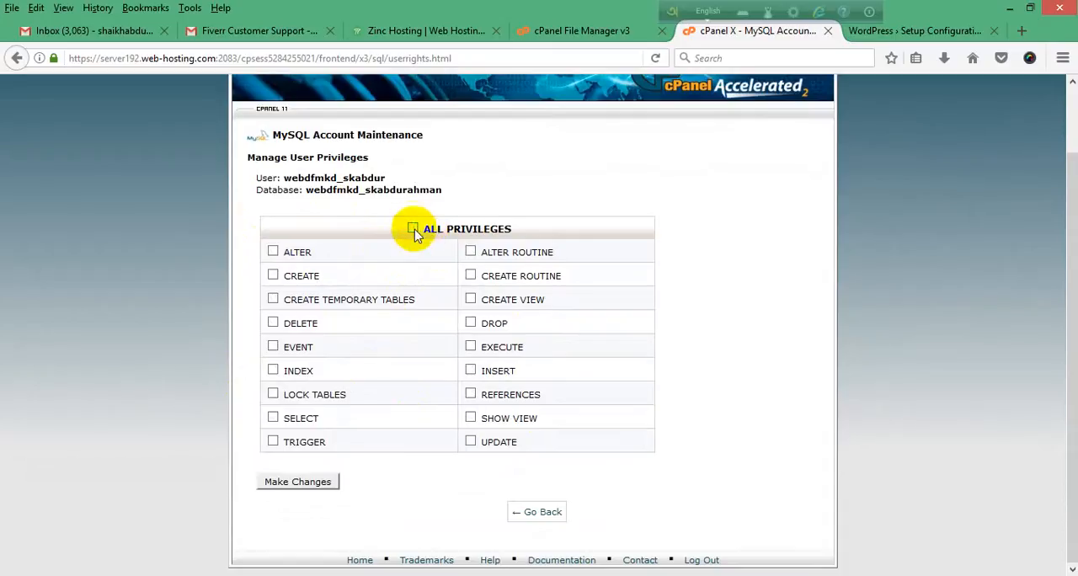
click(273, 252)
click(276, 273)
click(300, 485)
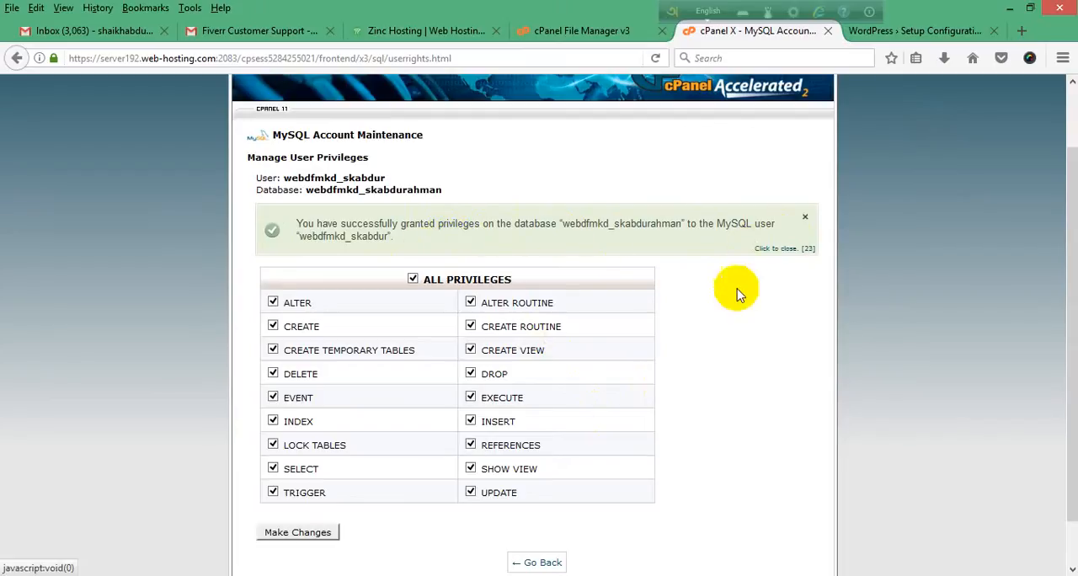
Step: Return to MySQL Databases and check the new database's privileged users entry and the current users list
scroll(608, 308, down, 1)
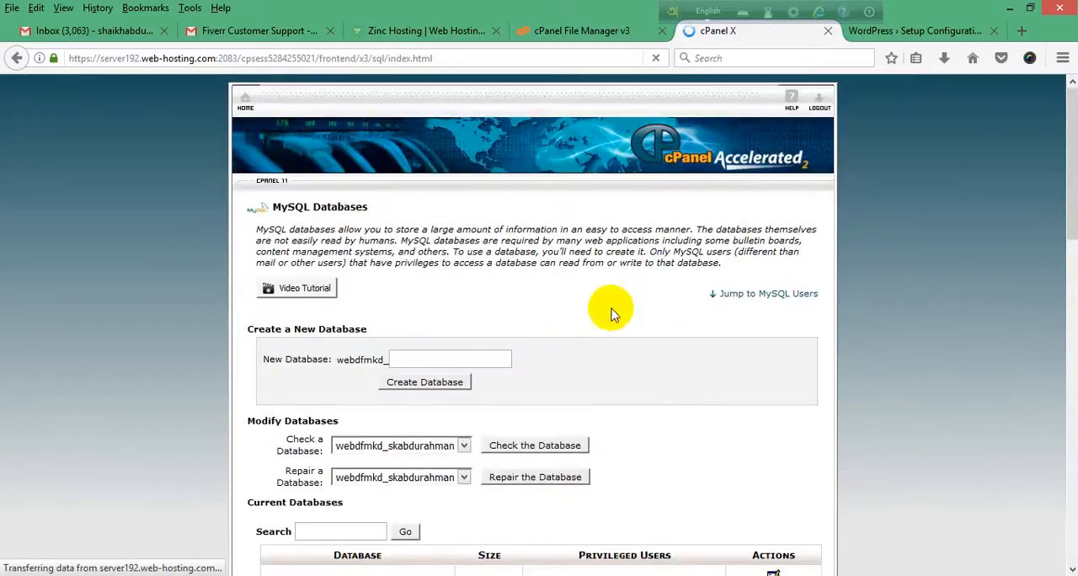
scroll(612, 313, down, 7)
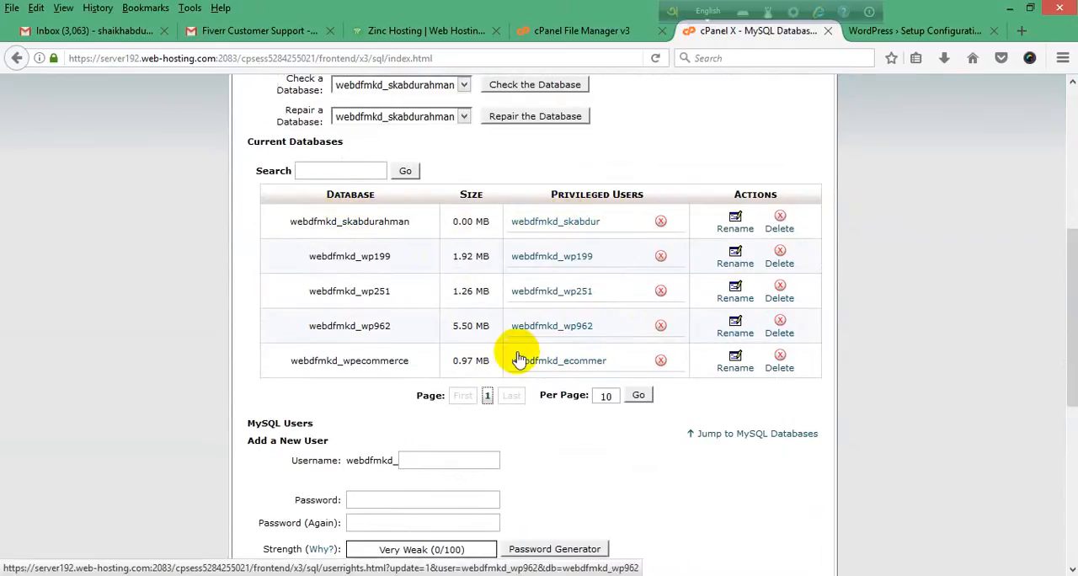
scroll(518, 343, down, 5)
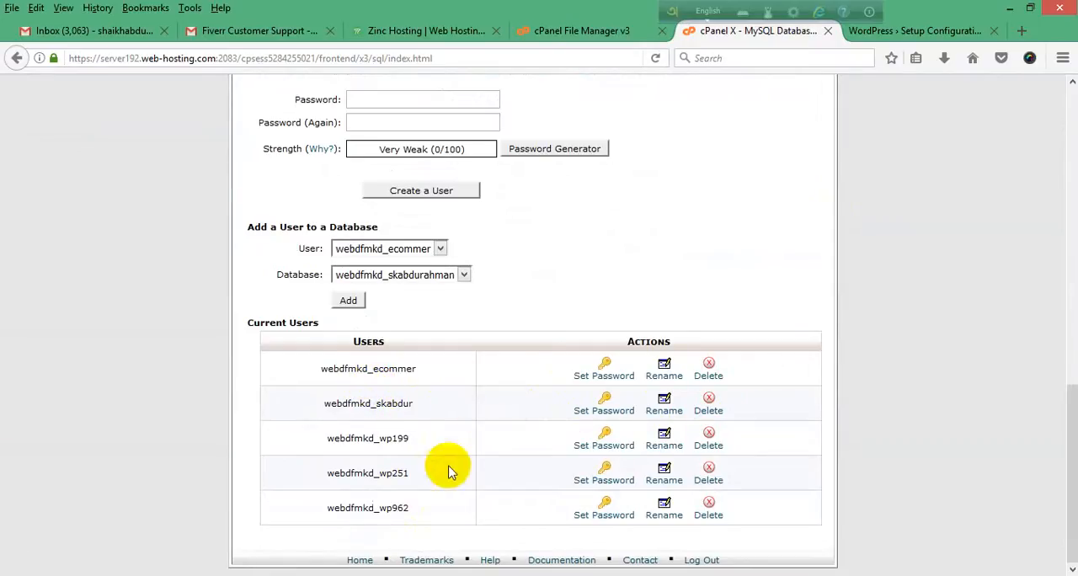
scroll(447, 466, up, 9)
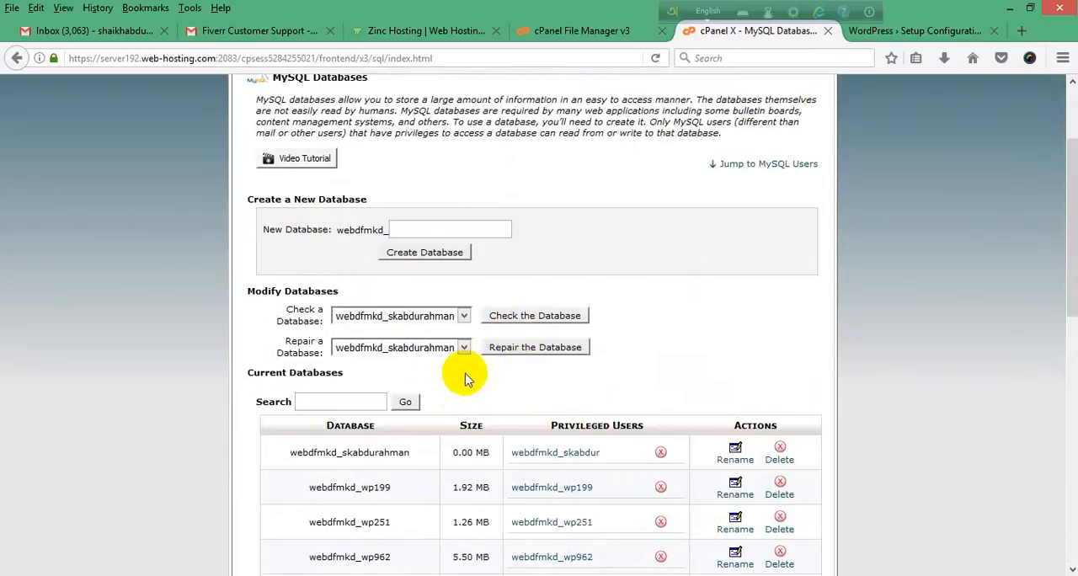
scroll(552, 370, down, 5)
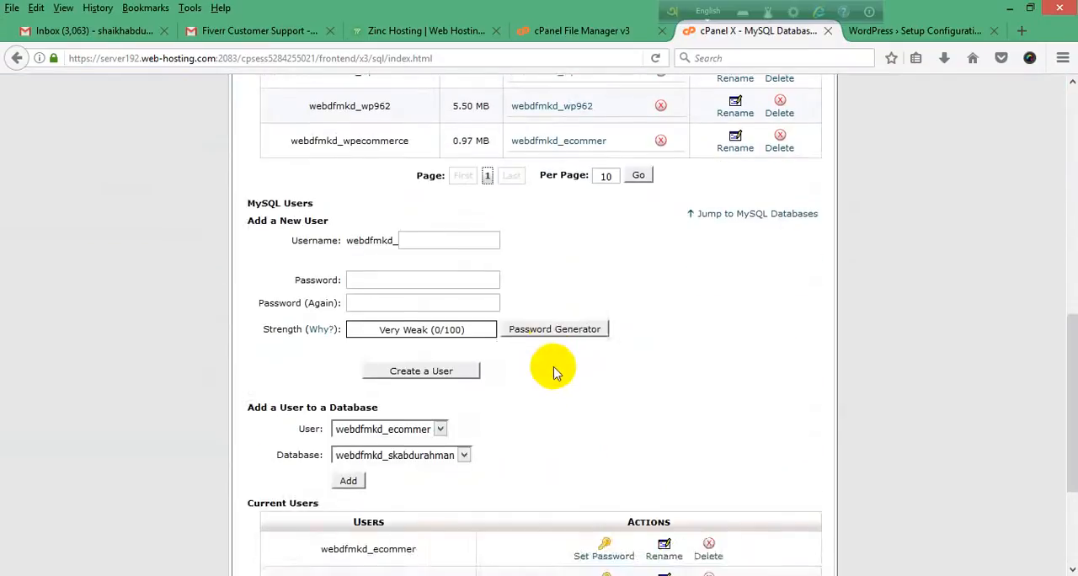
Step: Copy the newly created WordPress database's full name, including its prefix, from the Current Databases list
scroll(551, 370, up, 4)
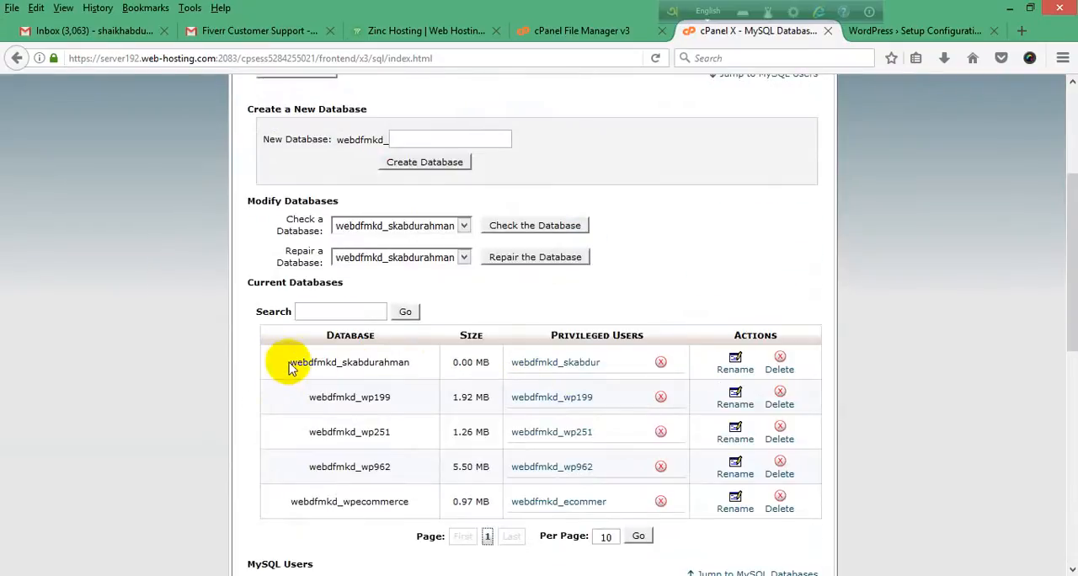
drag(290, 367, 406, 364)
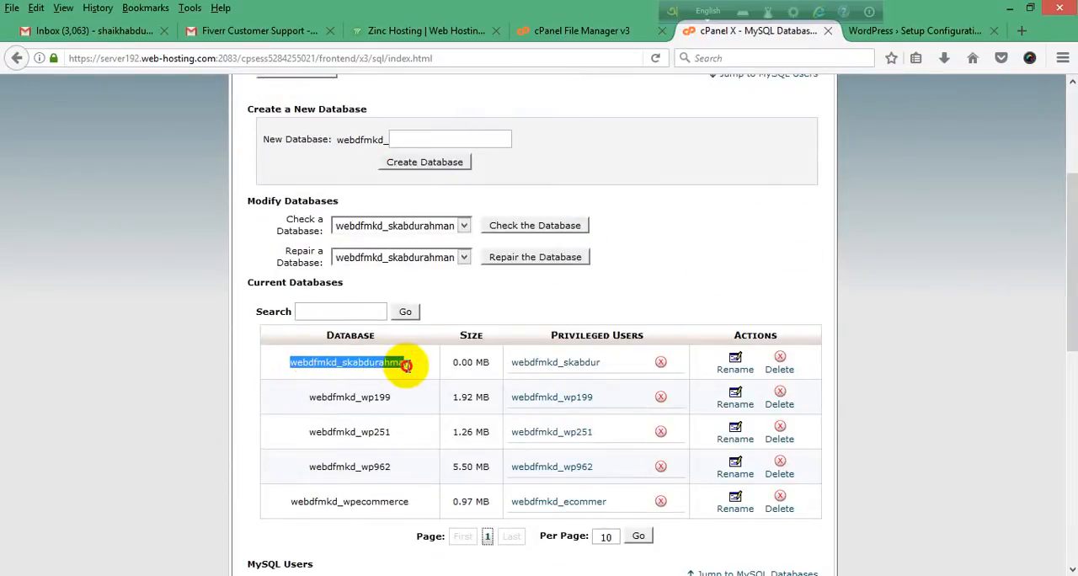
right_click(412, 370)
click(419, 375)
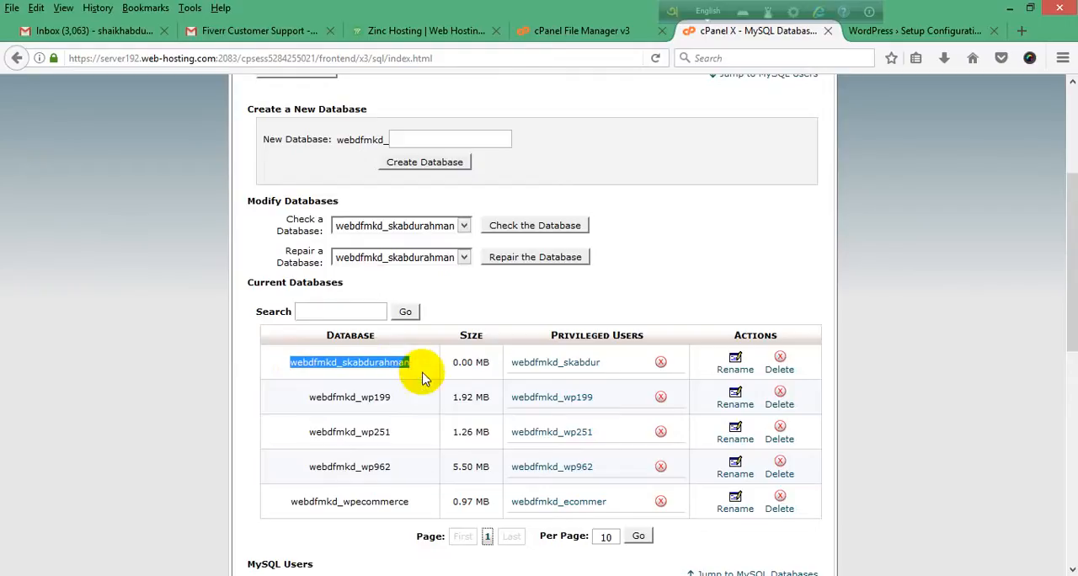
Step: Proceed to the database connection form in the WordPress setup and replace the placeholder Database Name with the copied database name
click(883, 34)
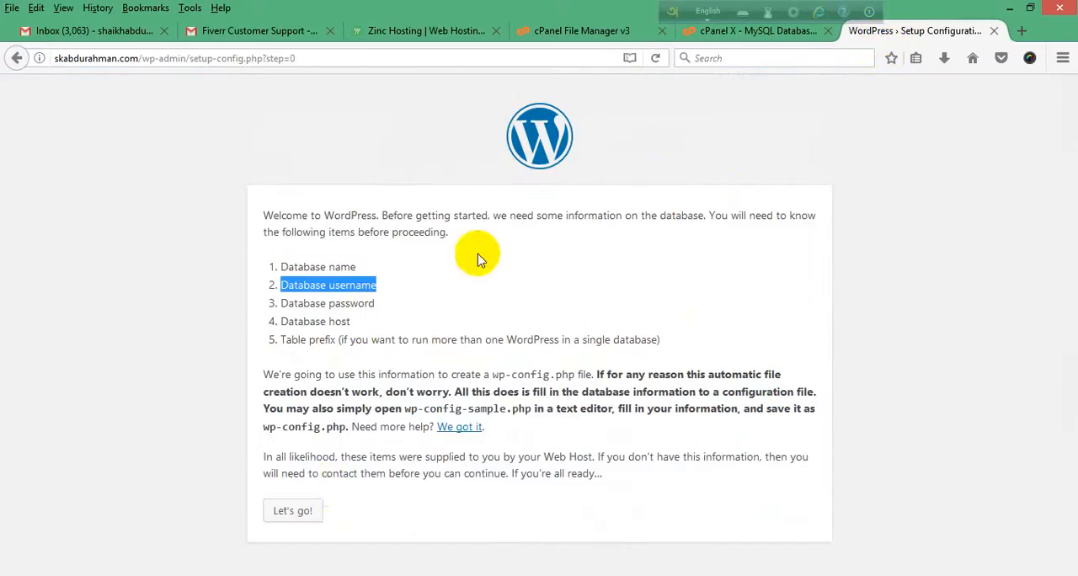
click(299, 518)
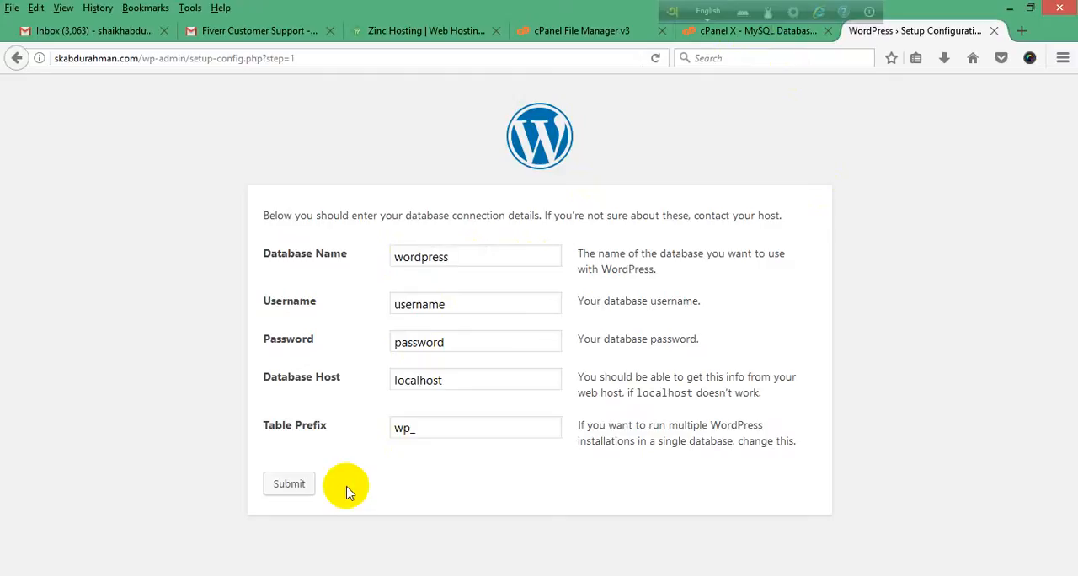
drag(455, 257, 396, 258)
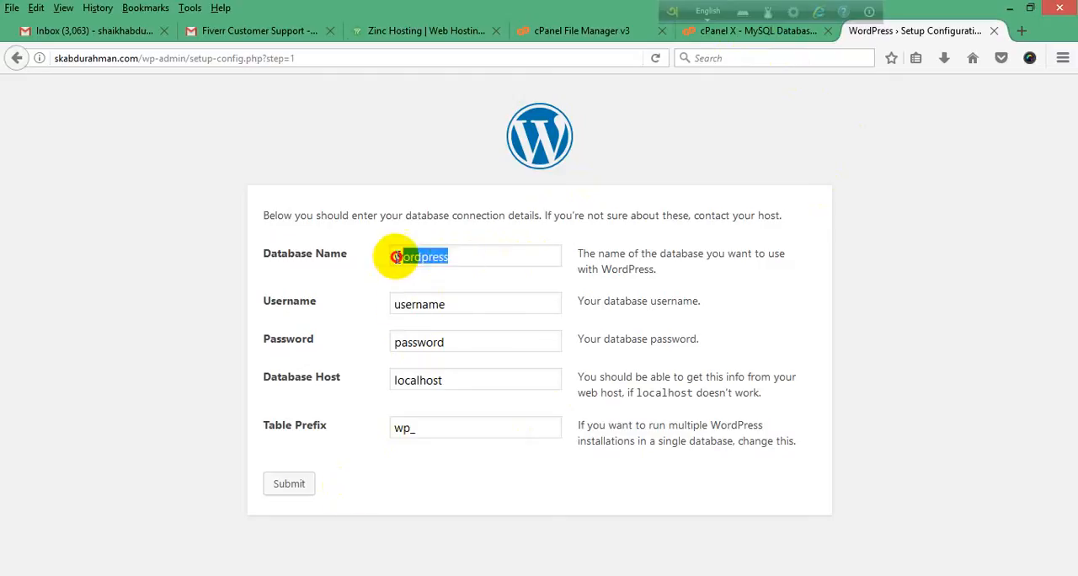
right_click(411, 262)
click(452, 331)
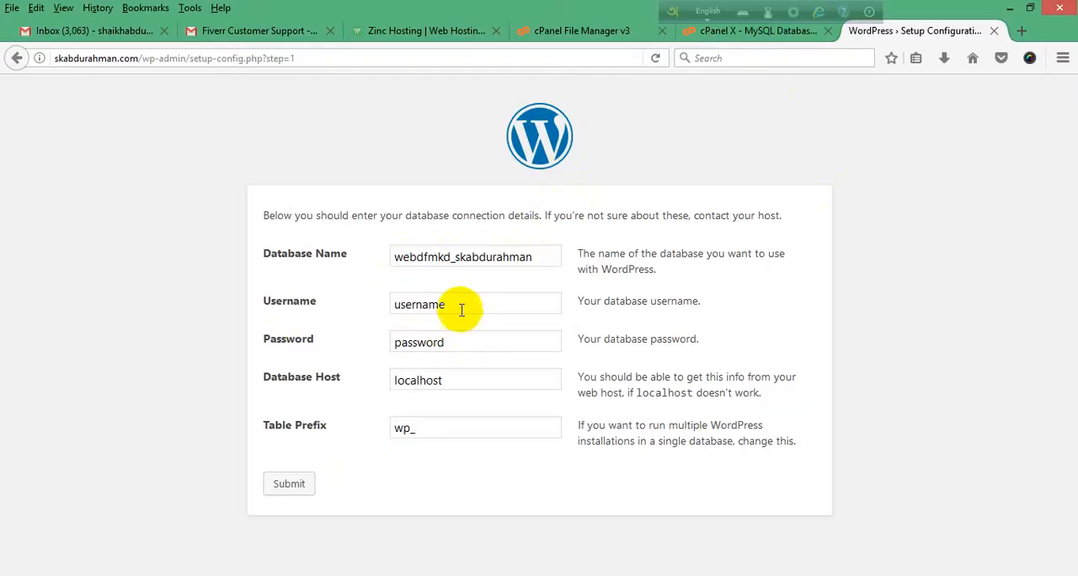
Step: Copy the new database's privileged username from the Current Databases list in MySQL Databases
click(763, 33)
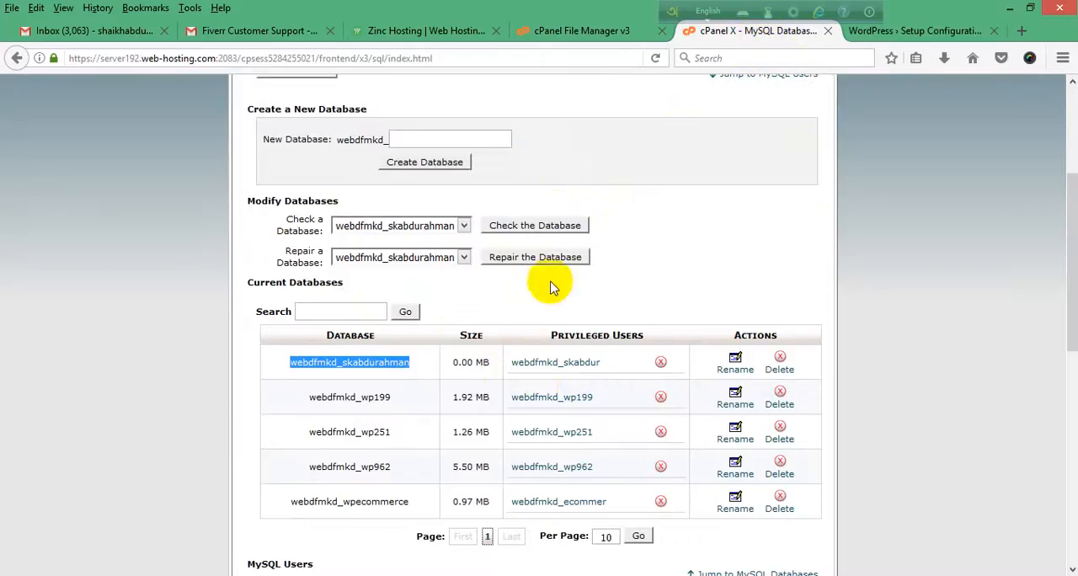
drag(600, 368, 515, 363)
right_click(517, 367)
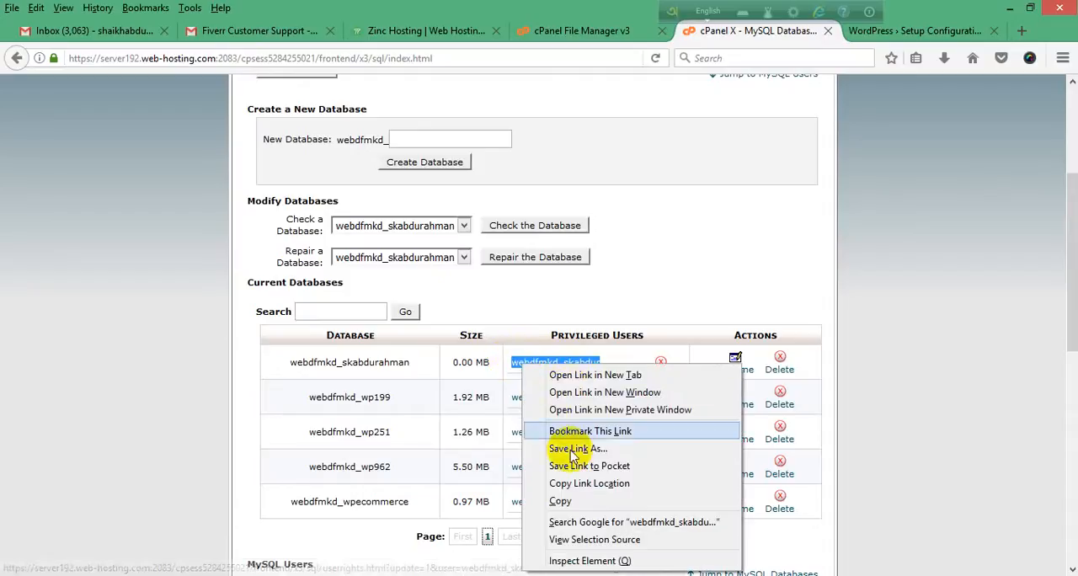
click(572, 501)
Step: Replace the placeholder Username in the WordPress setup form with the copied database username
click(867, 34)
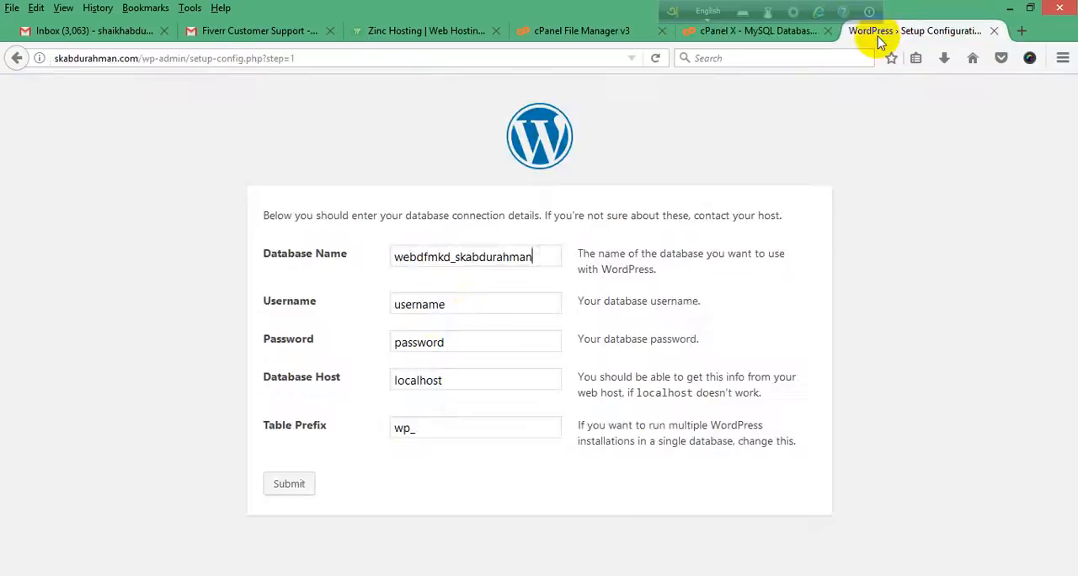
click(455, 304)
drag(454, 304, 373, 306)
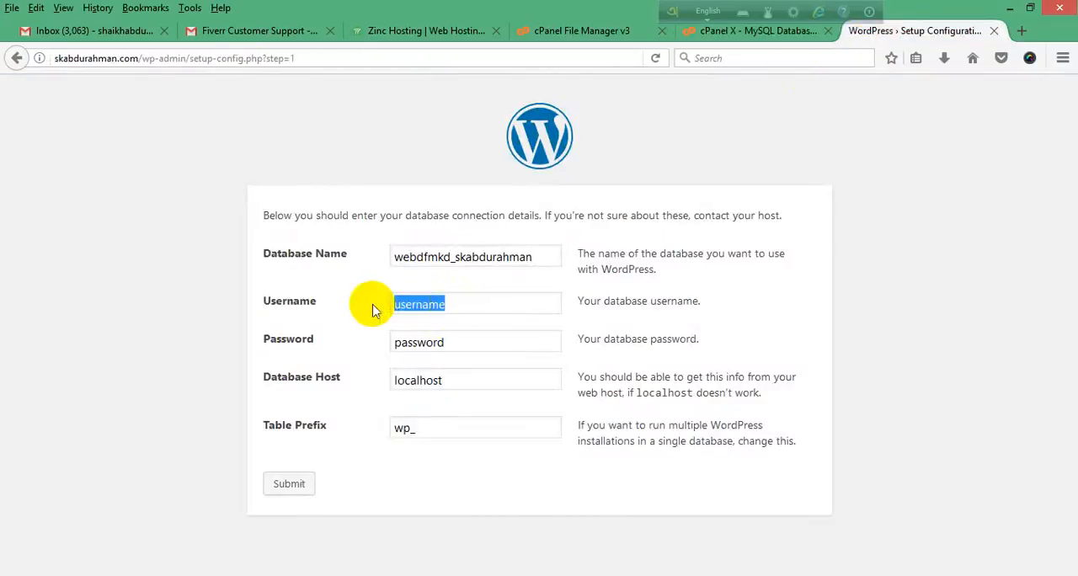
right_click(421, 306)
click(462, 375)
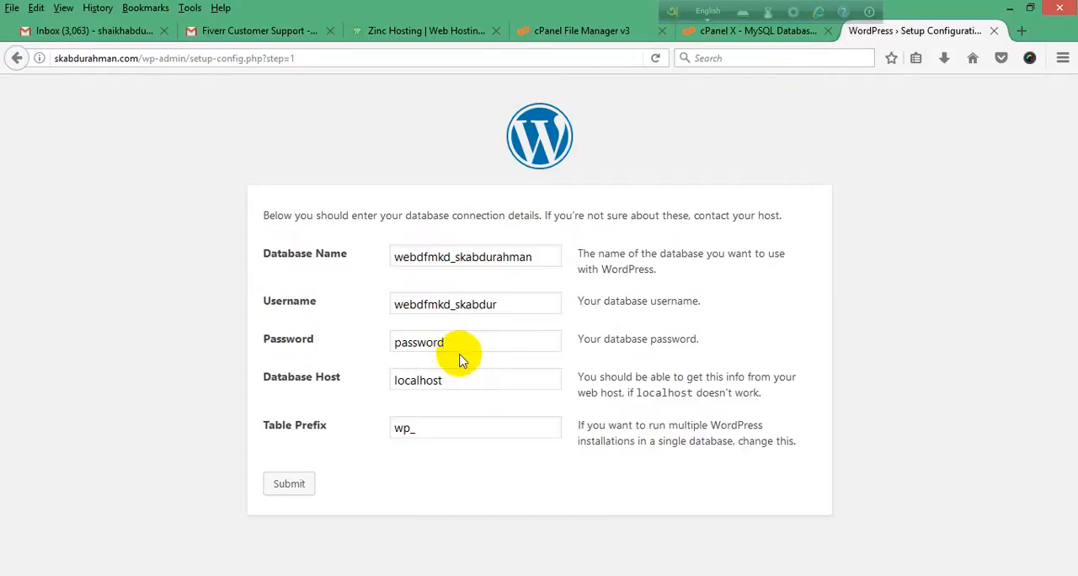
Step: Clear the placeholder from the database Password field in the WordPress setup form and make the empty field ready for entry
drag(456, 348, 355, 341)
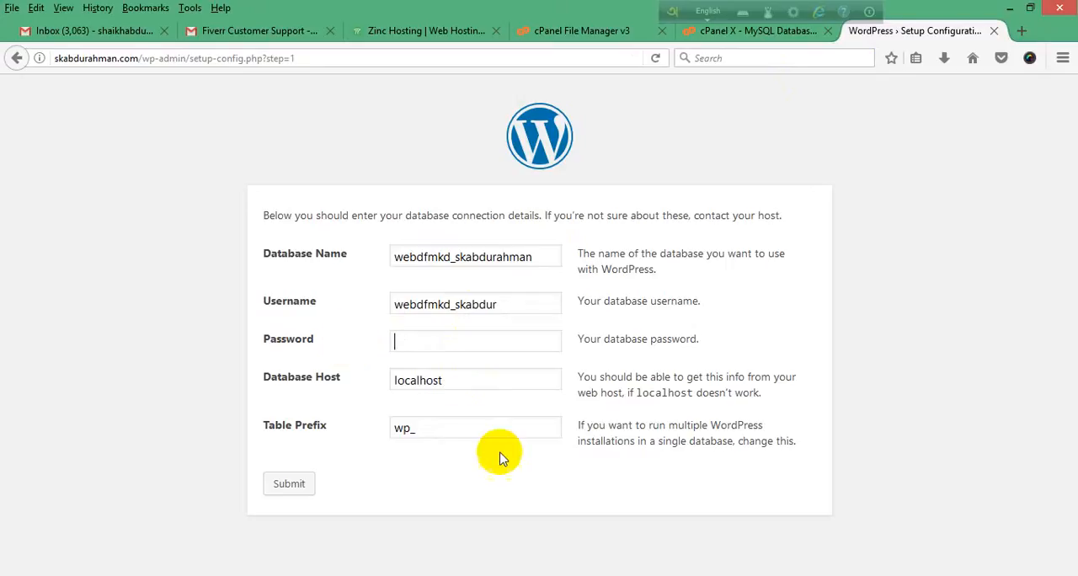
click(918, 575)
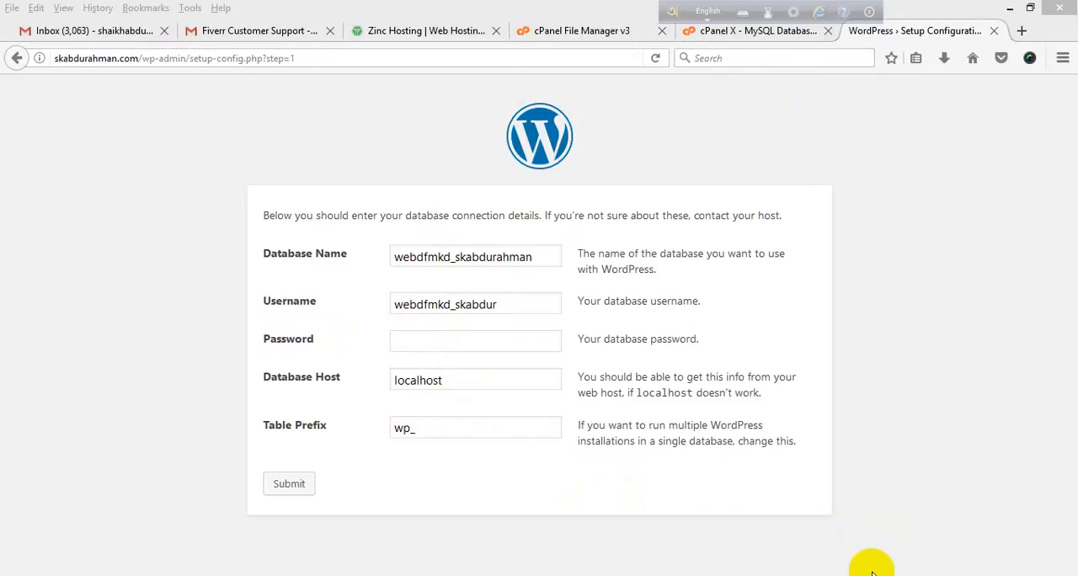
click(437, 341)
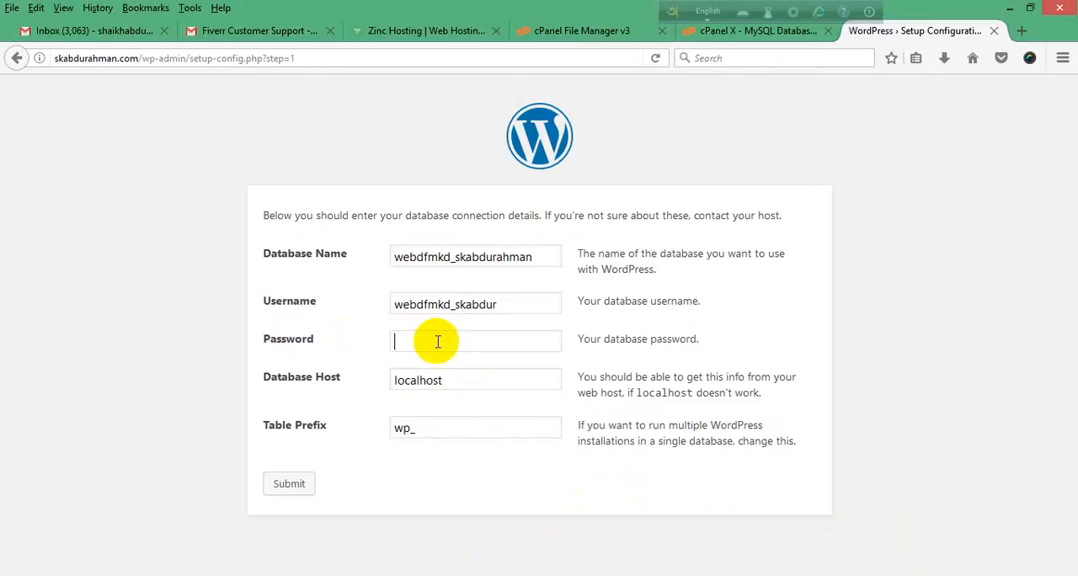
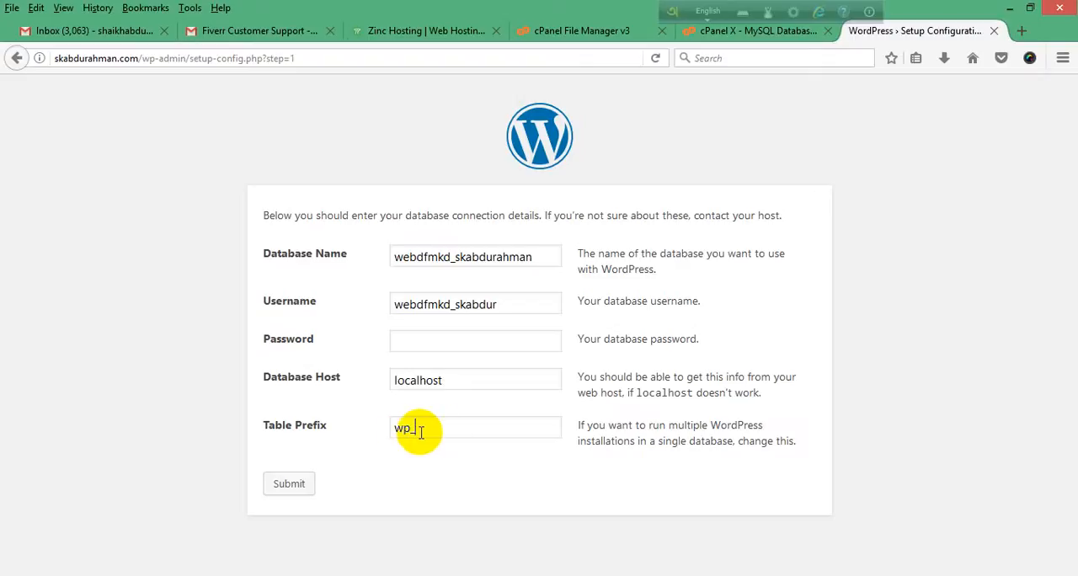
Step: Complete the database connection form with the database password and run the WordPress installation
click(422, 431)
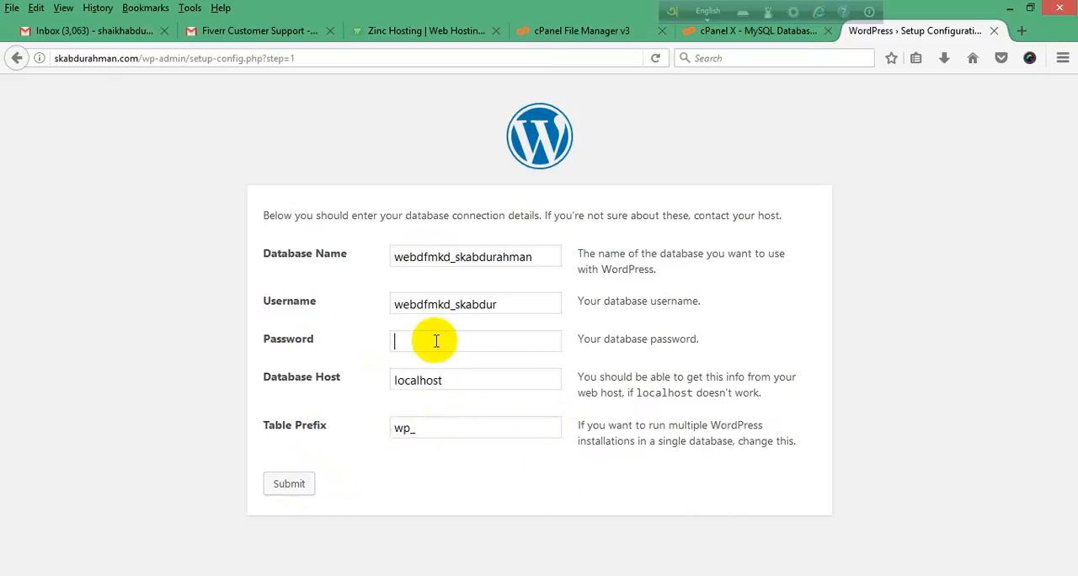
key(Return)
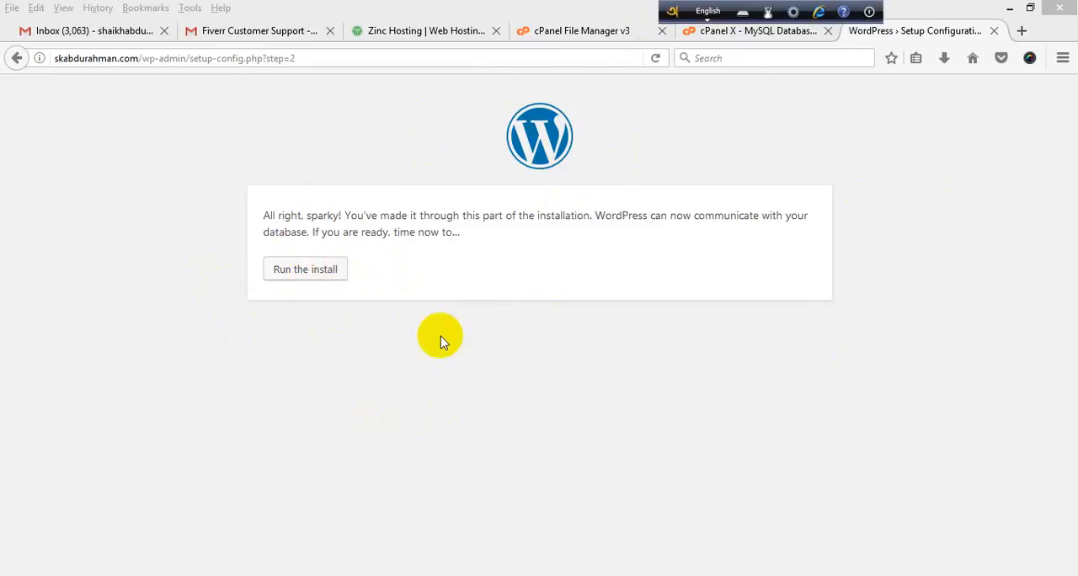
click(310, 279)
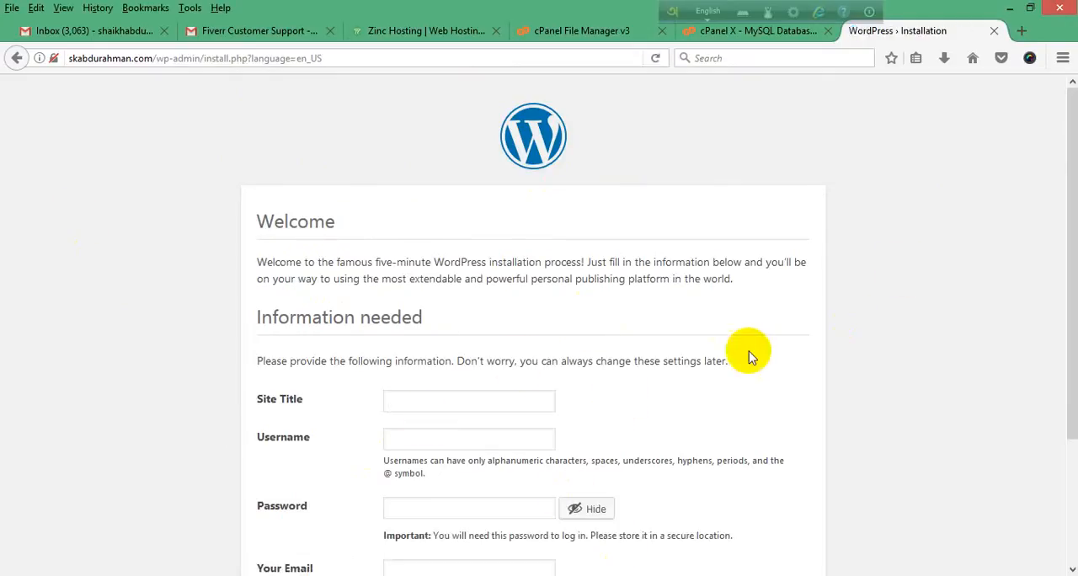
Step: Review the required fields of the WordPress installation form and make the Site Title field ready for entry
scroll(505, 328, down, 3)
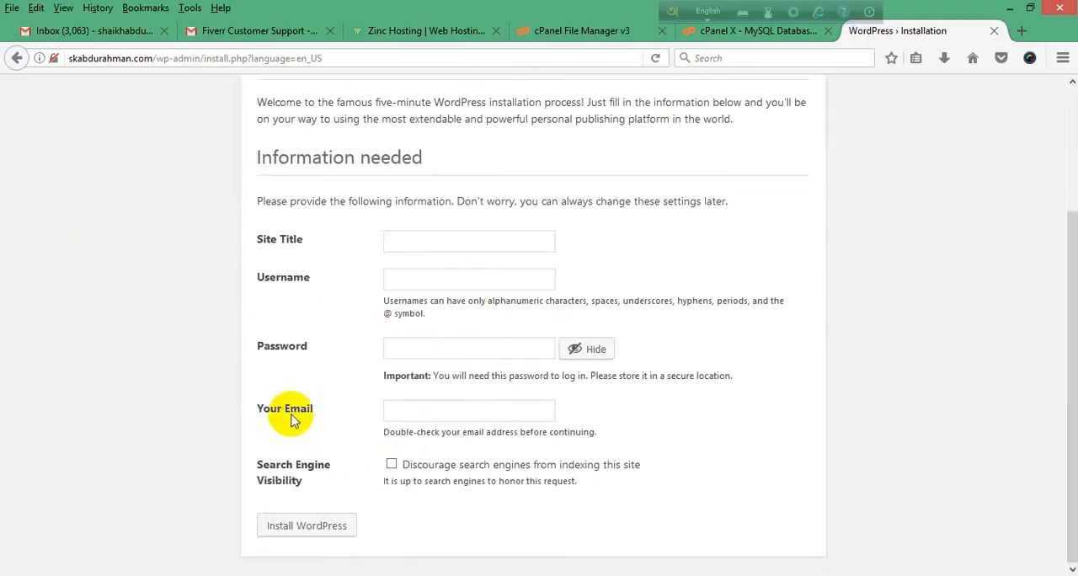
scroll(132, 395, up, 2)
scroll(132, 392, up, 1)
scroll(133, 392, down, 3)
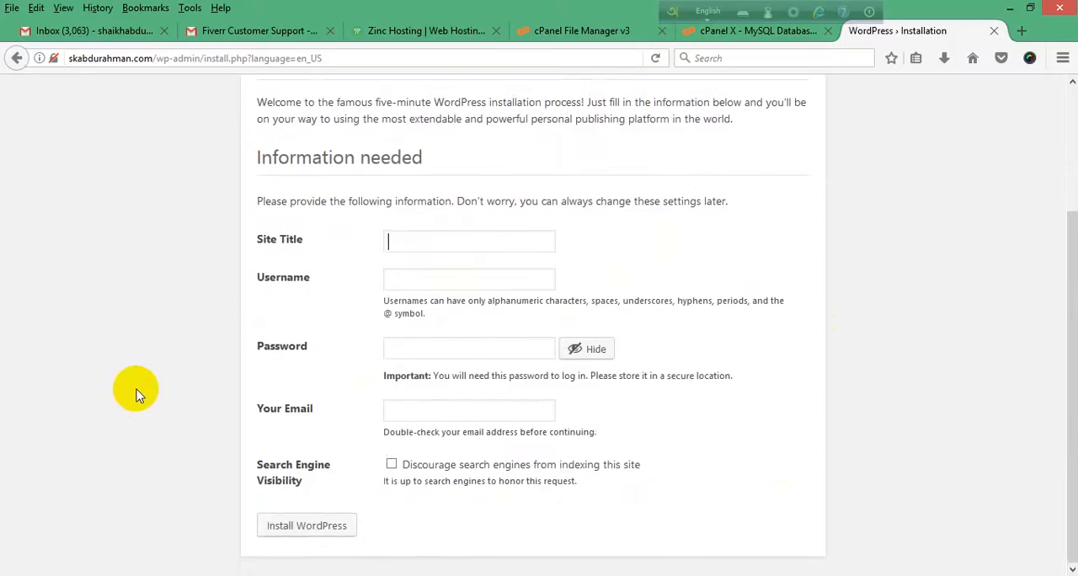
click(435, 242)
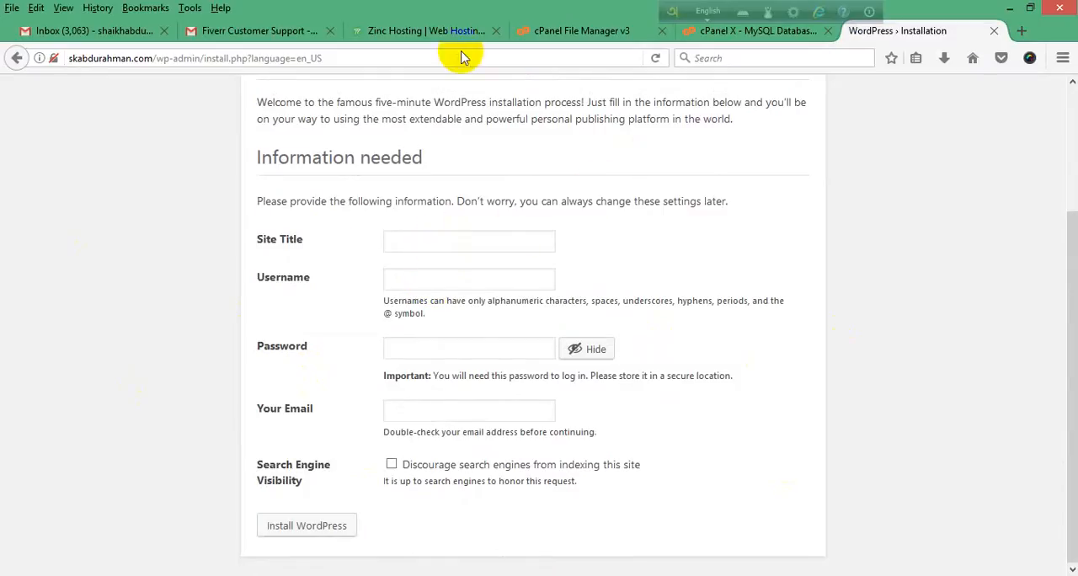
Step: View the Zinc Hosting home page as a site title example and return to the WordPress installation form
click(416, 34)
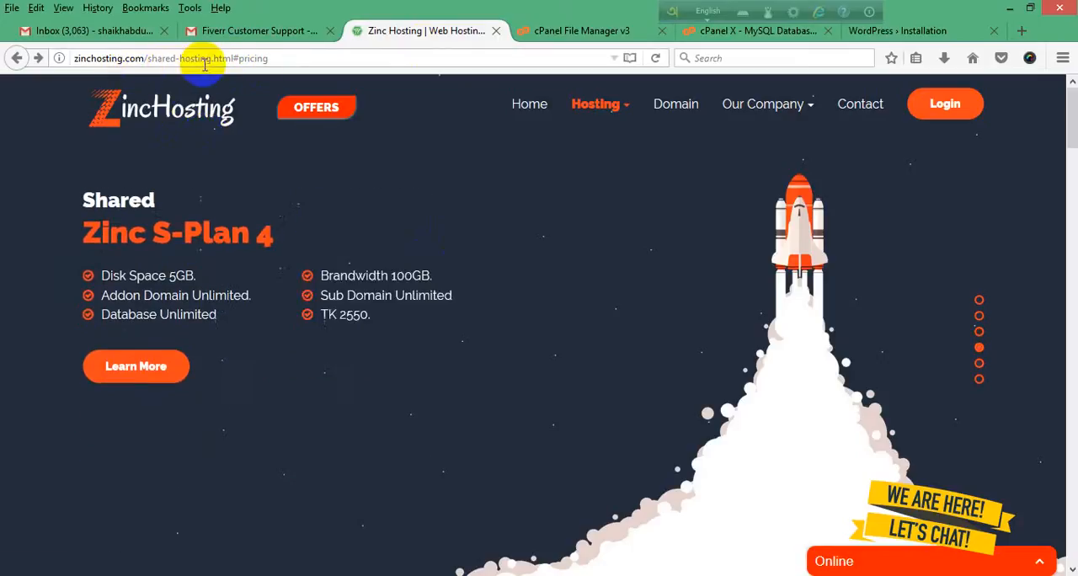
click(105, 117)
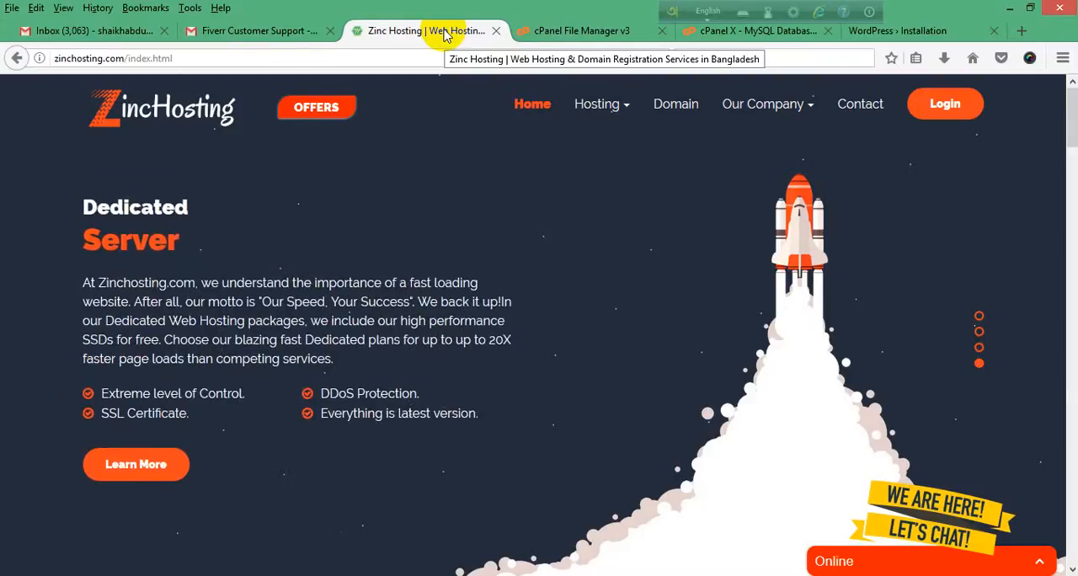
click(896, 30)
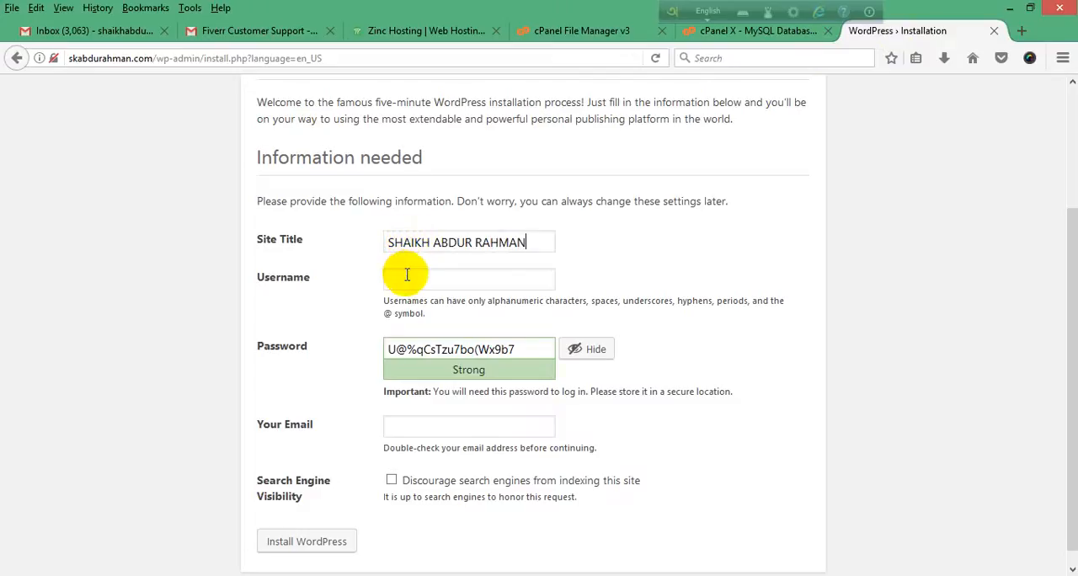
Step: Complete the installation form with the owner's name as site title, an admin username and an e-mail address, and install WordPress
click(408, 277)
scroll(441, 397, down, 1)
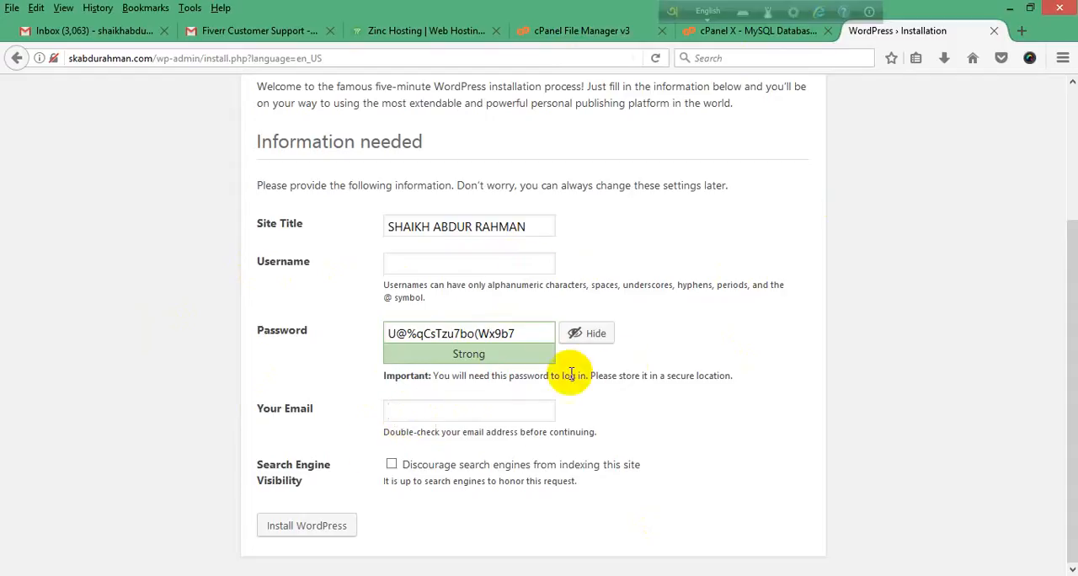
click(454, 408)
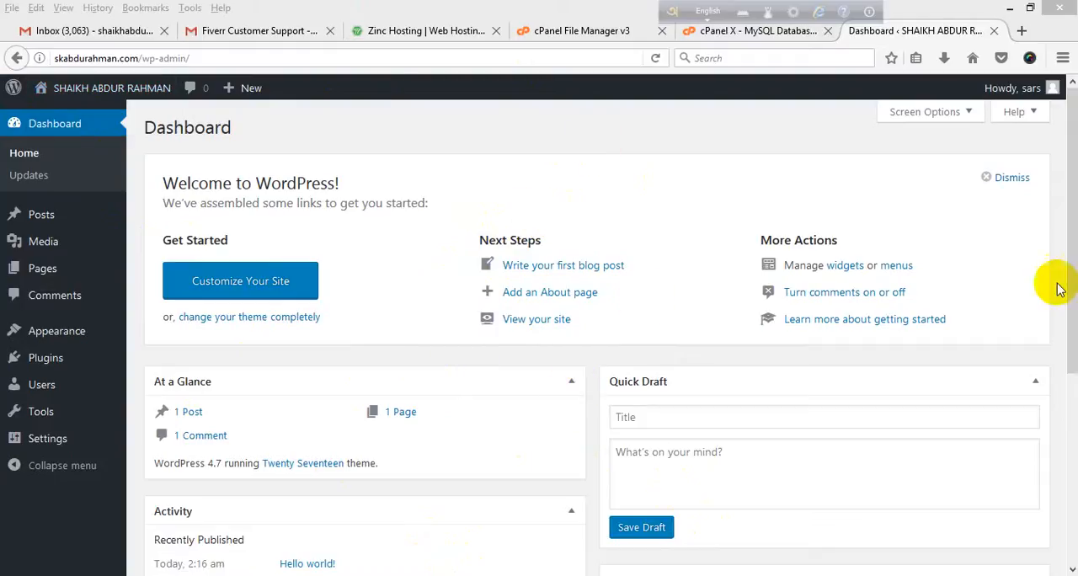
Step: Look over the new site's WordPress dashboard, including the Updates, Posts and Media entries
drag(1069, 294, 1069, 224)
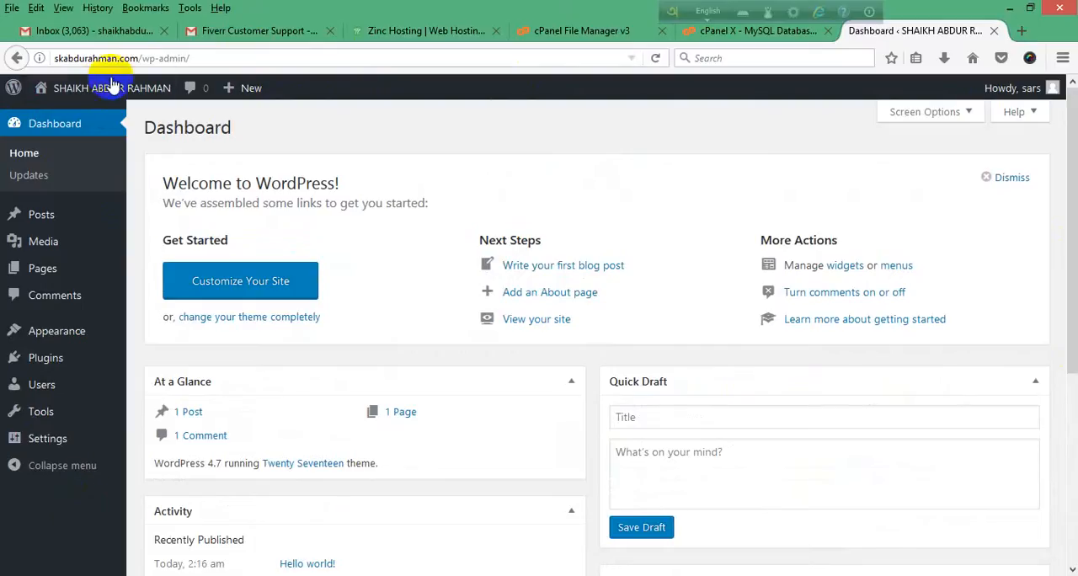
mouse_move(67, 98)
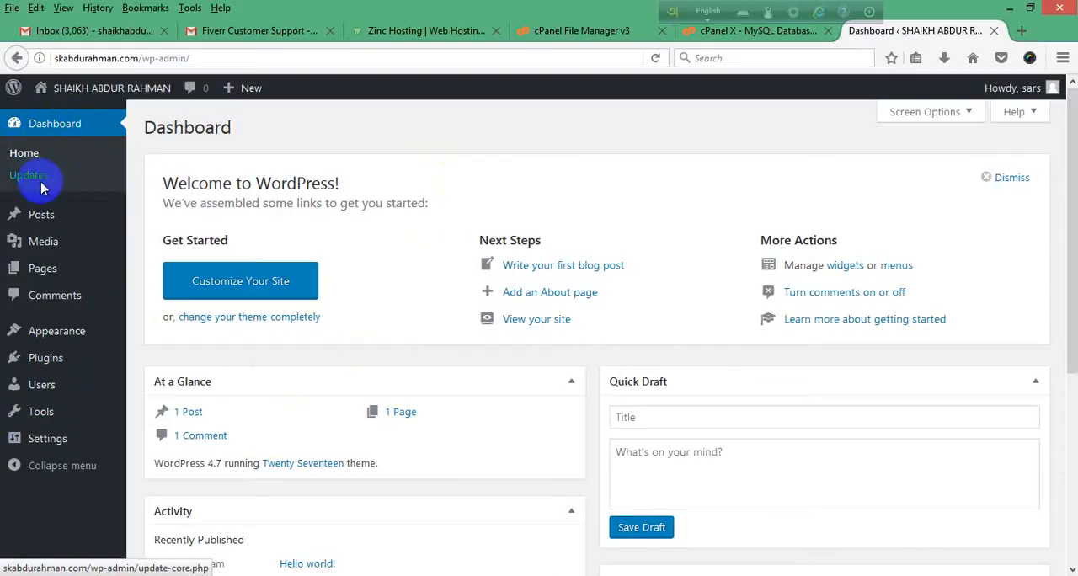
mouse_move(42, 218)
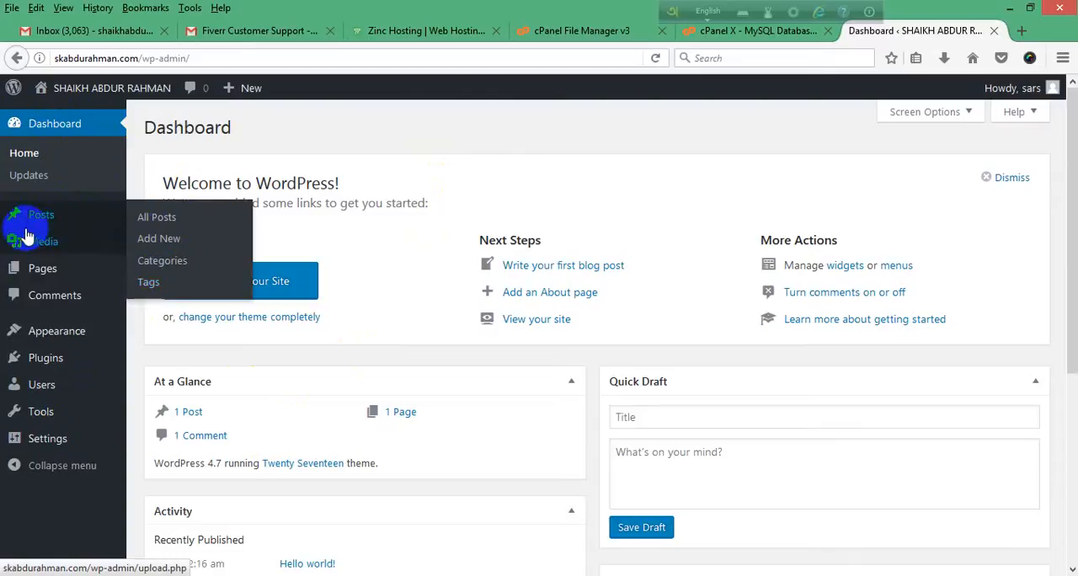
mouse_move(50, 245)
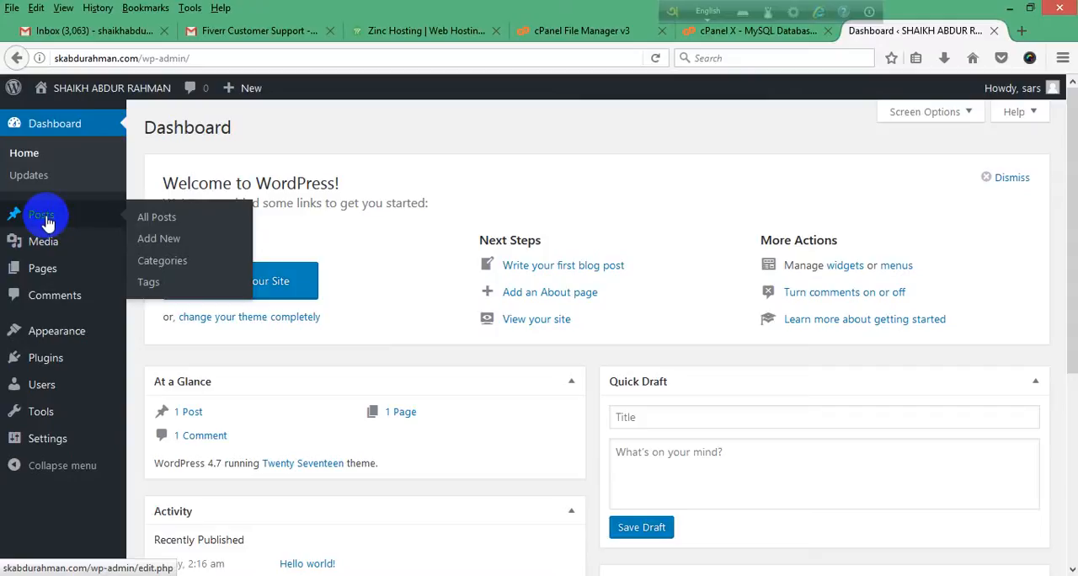
Step: Open techtunes.com.bd in a new tab
click(1021, 30)
text(tech)
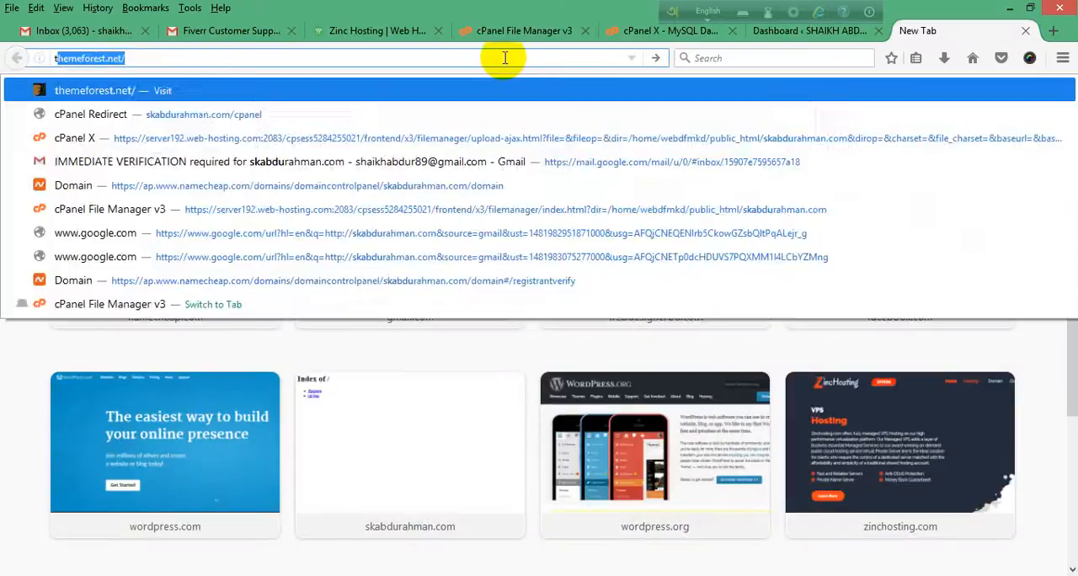
text(tunes.com.bd)
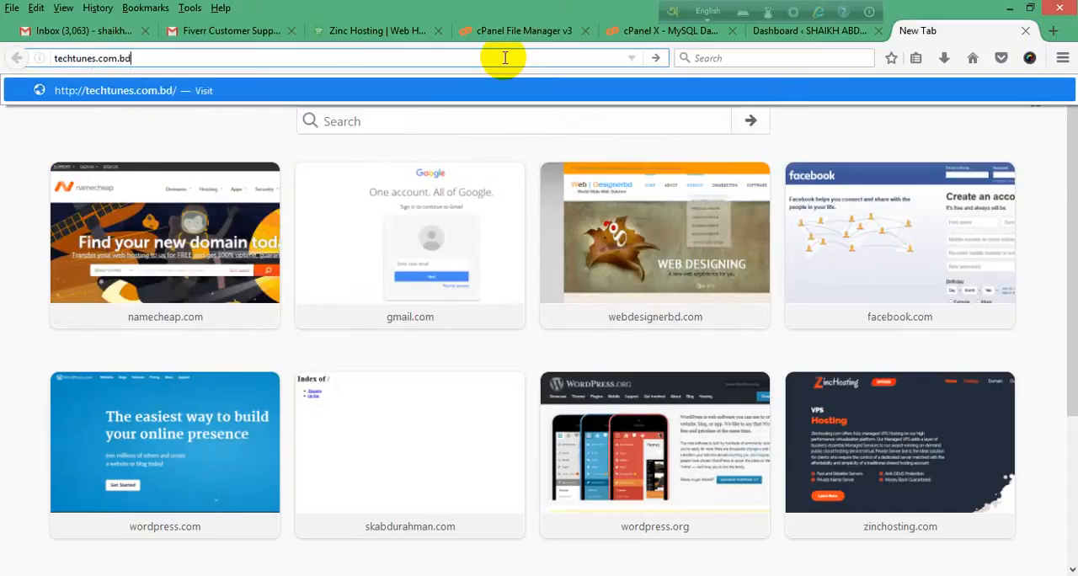
key(Return)
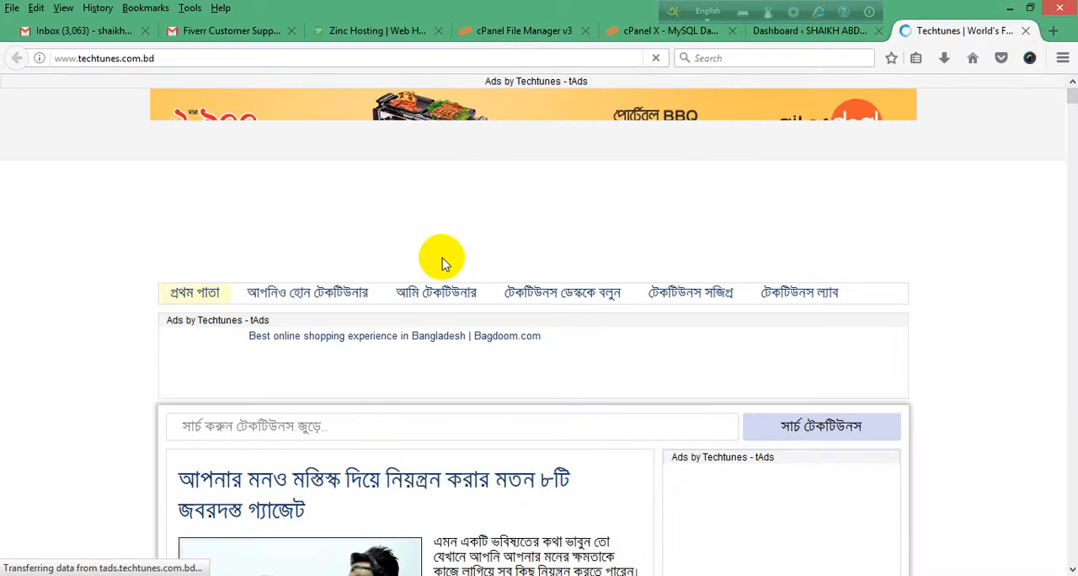
Step: Browse the Techtunes home page to examine its featured article, course listings and recent posts
scroll(378, 332, down, 5)
scroll(299, 380, up, 5)
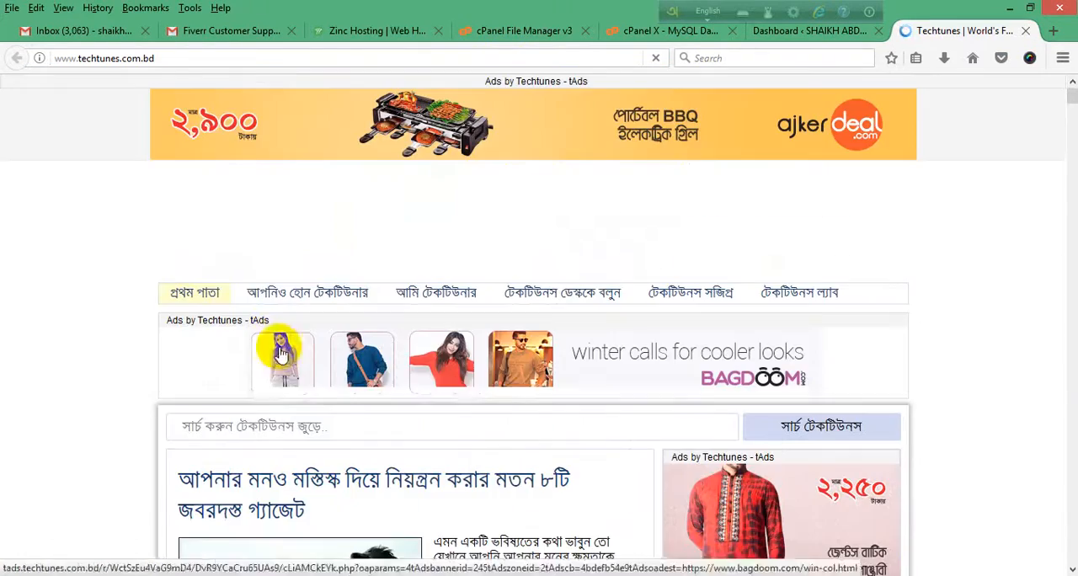
scroll(372, 284, down, 6)
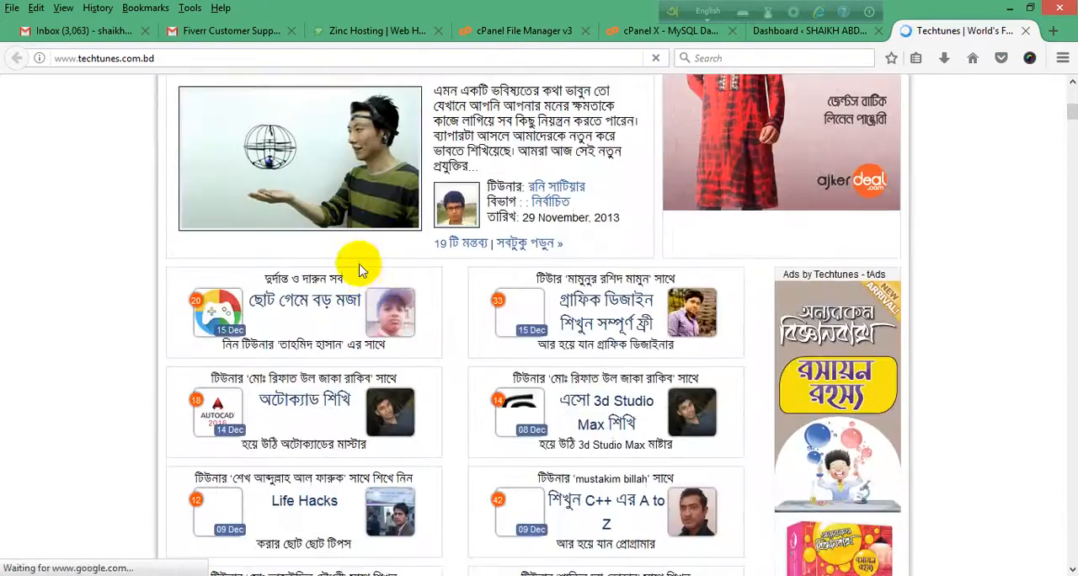
scroll(378, 278, down, 4)
scroll(325, 346, up, 7)
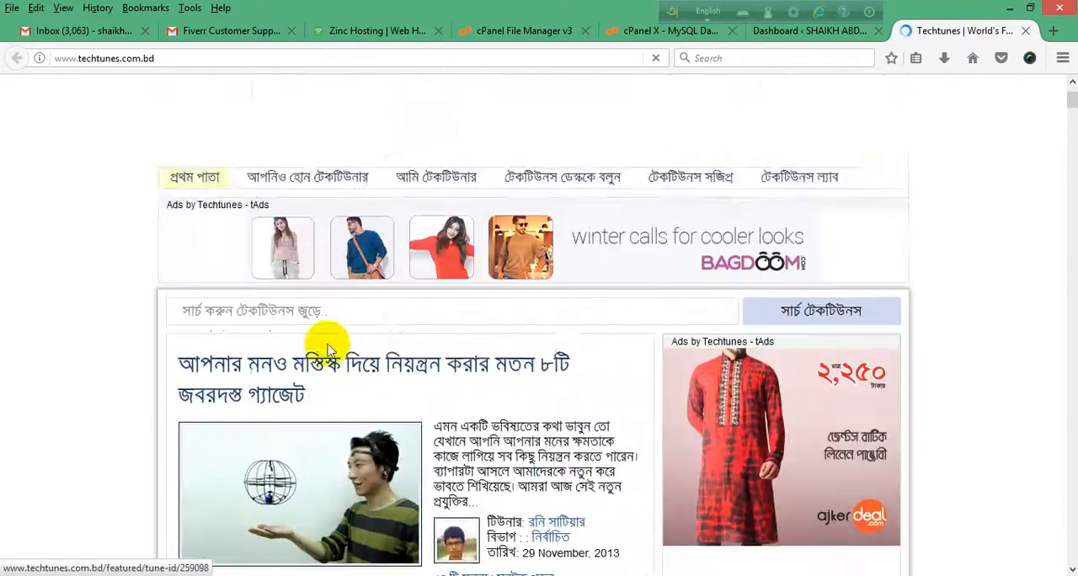
scroll(320, 347, down, 12)
scroll(331, 341, down, 5)
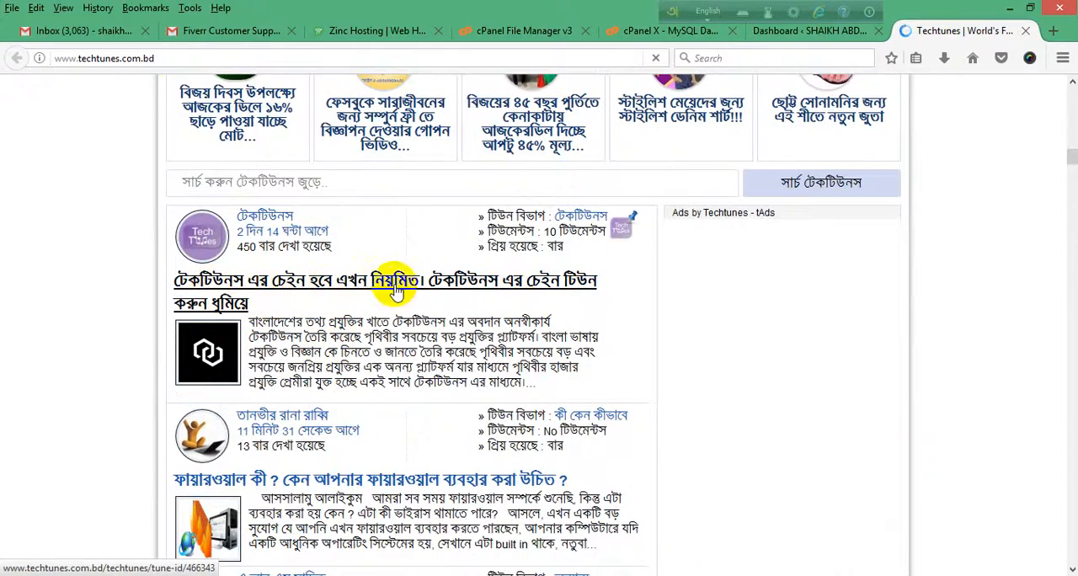
scroll(394, 296, down, 2)
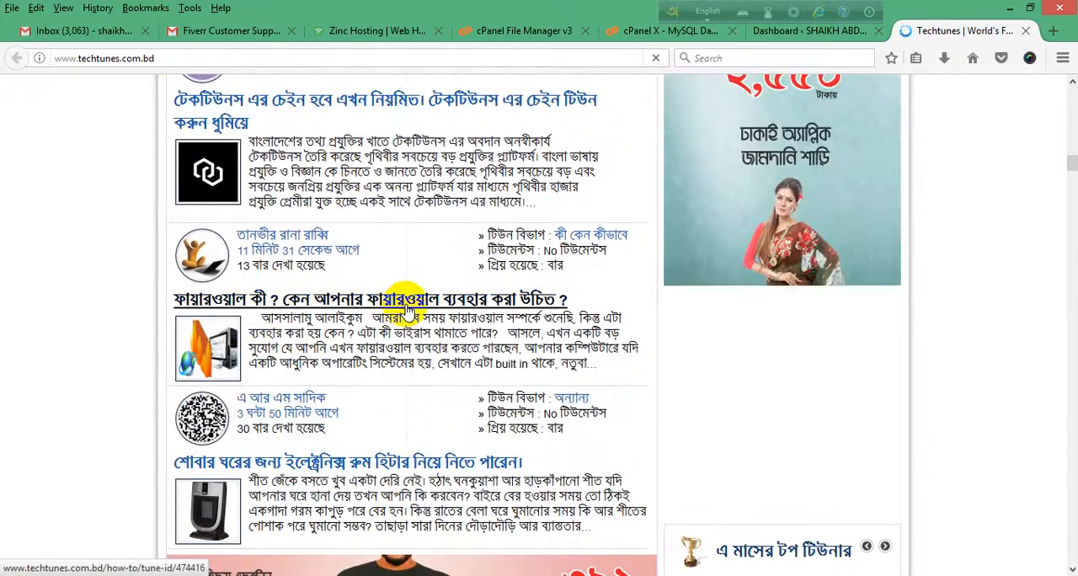
Step: Open the Techtunes post about what a firewall is, dismiss the advertisement overlay and view the post's opening sections
click(407, 309)
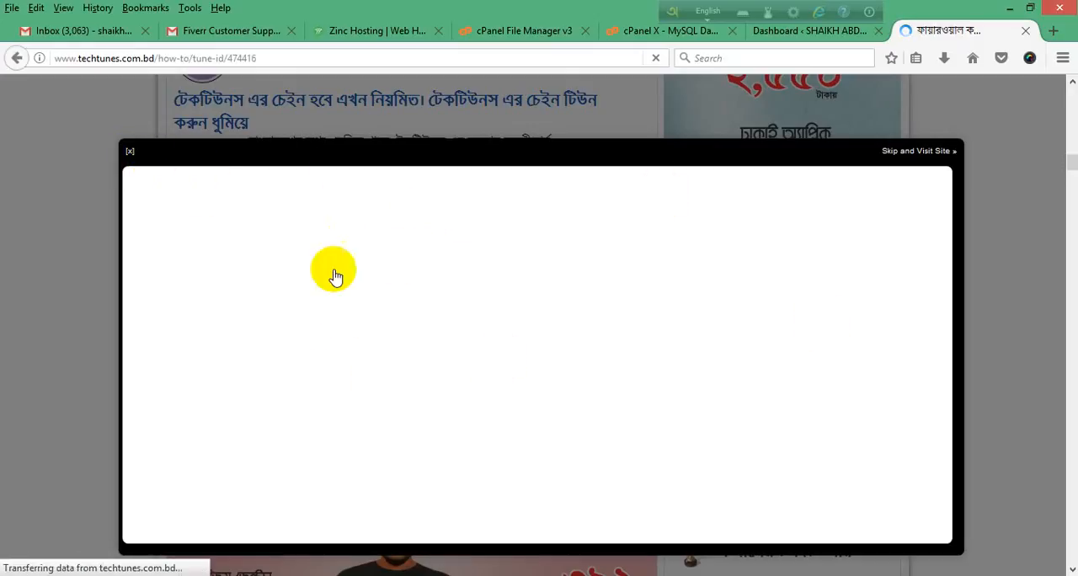
click(131, 169)
scroll(432, 344, down, 8)
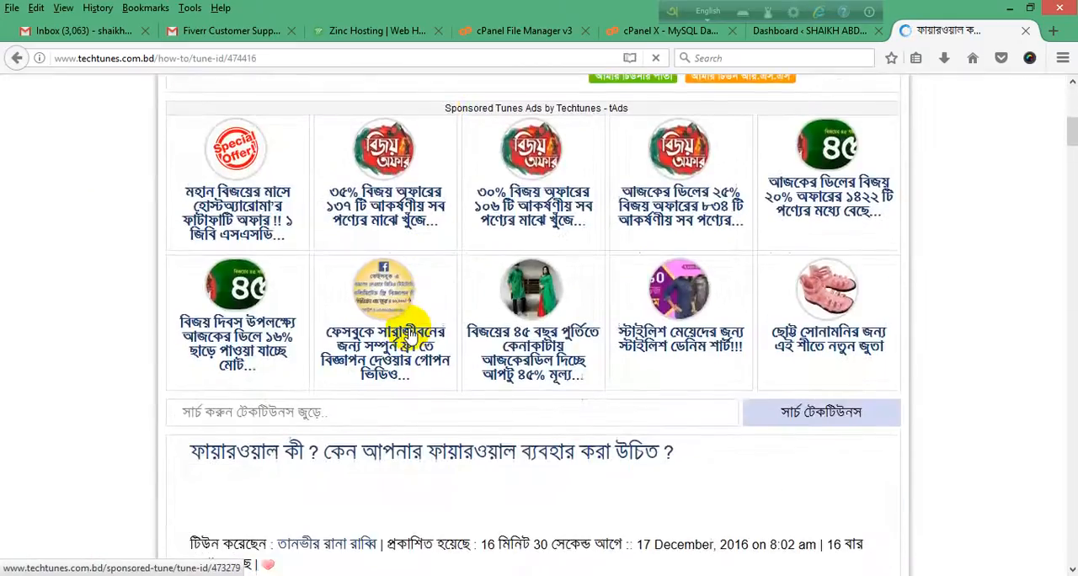
scroll(253, 269, down, 5)
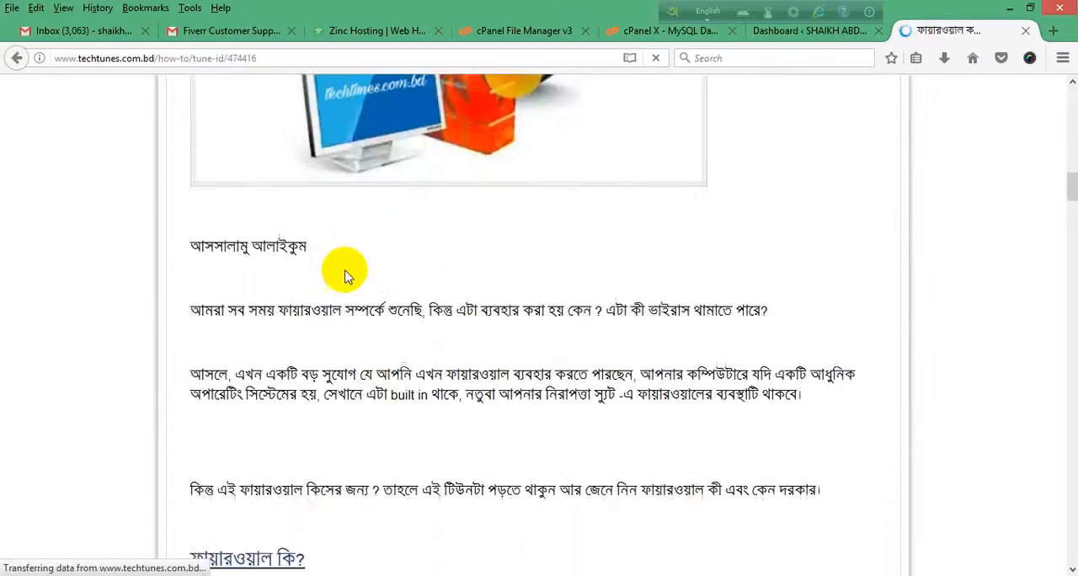
scroll(404, 253, down, 3)
scroll(471, 223, down, 10)
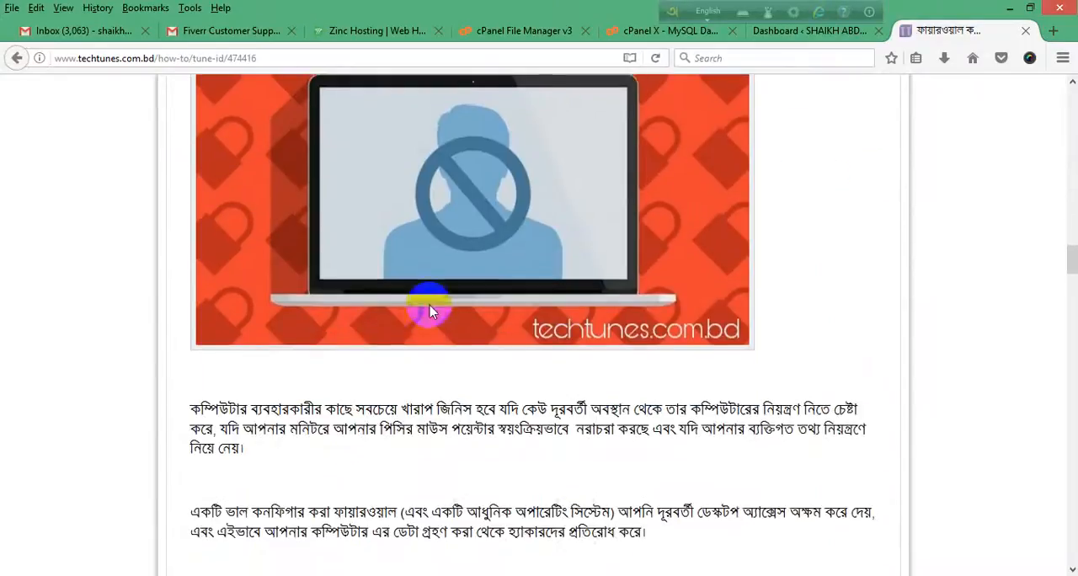
Step: Check back on the WordPress dashboard and examine the rest of the Techtunes firewall post down to its footer
click(775, 32)
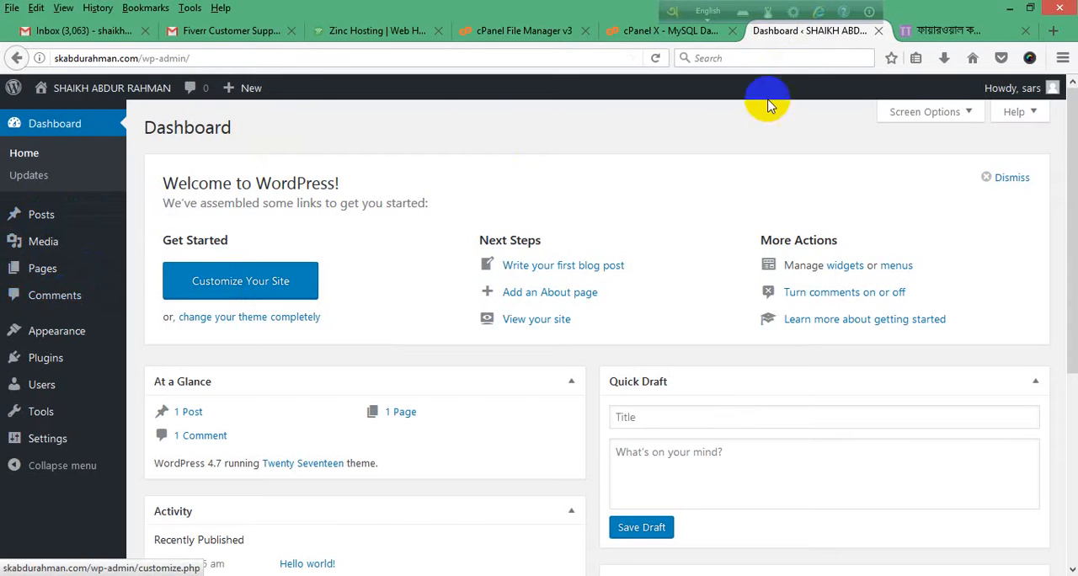
click(947, 32)
scroll(481, 429, down, 5)
scroll(481, 430, down, 15)
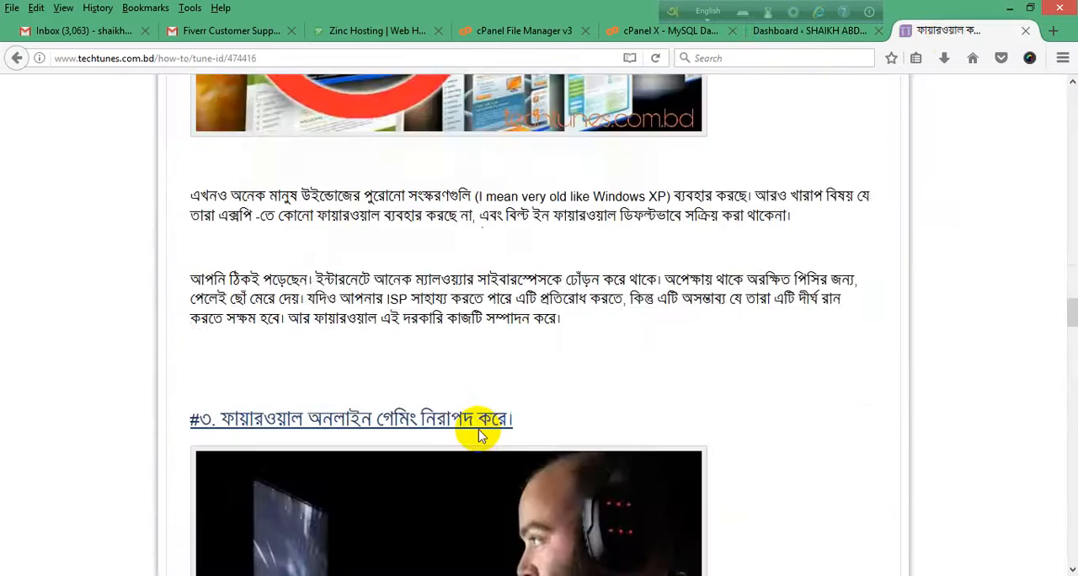
scroll(481, 442, down, 15)
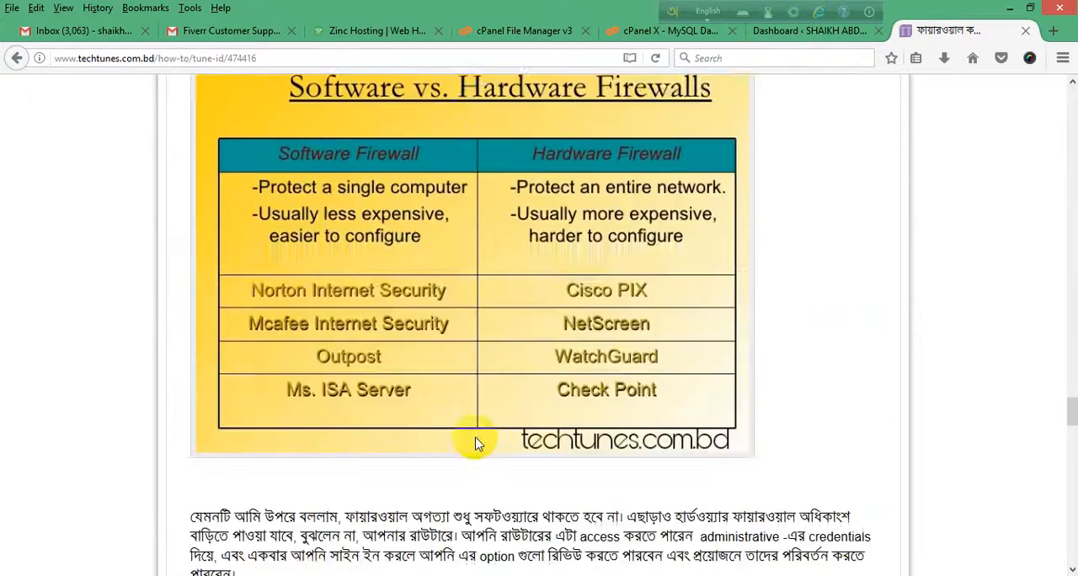
scroll(478, 434, down, 3)
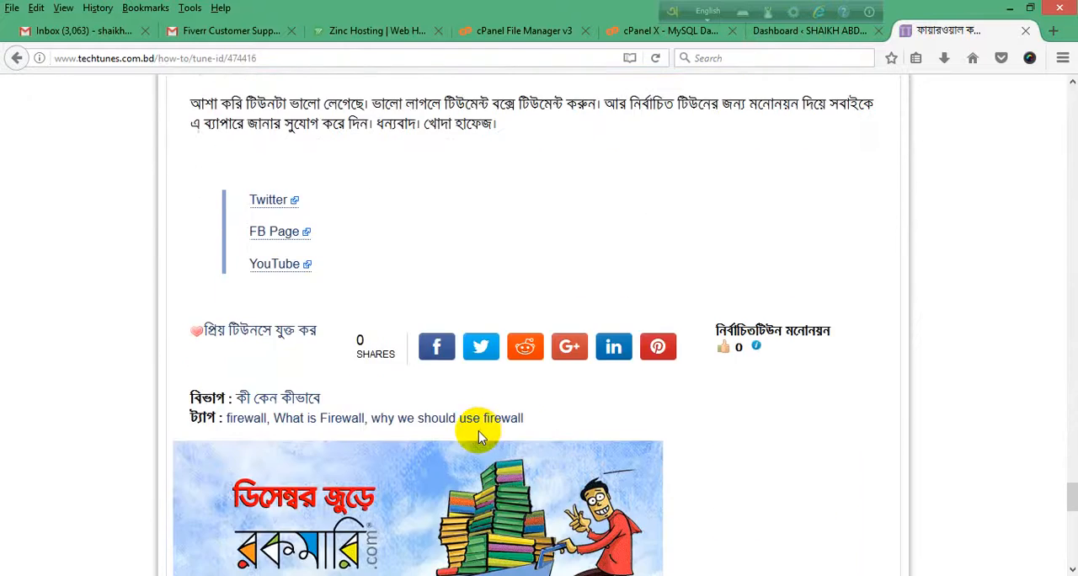
scroll(479, 431, down, 8)
scroll(484, 434, down, 3)
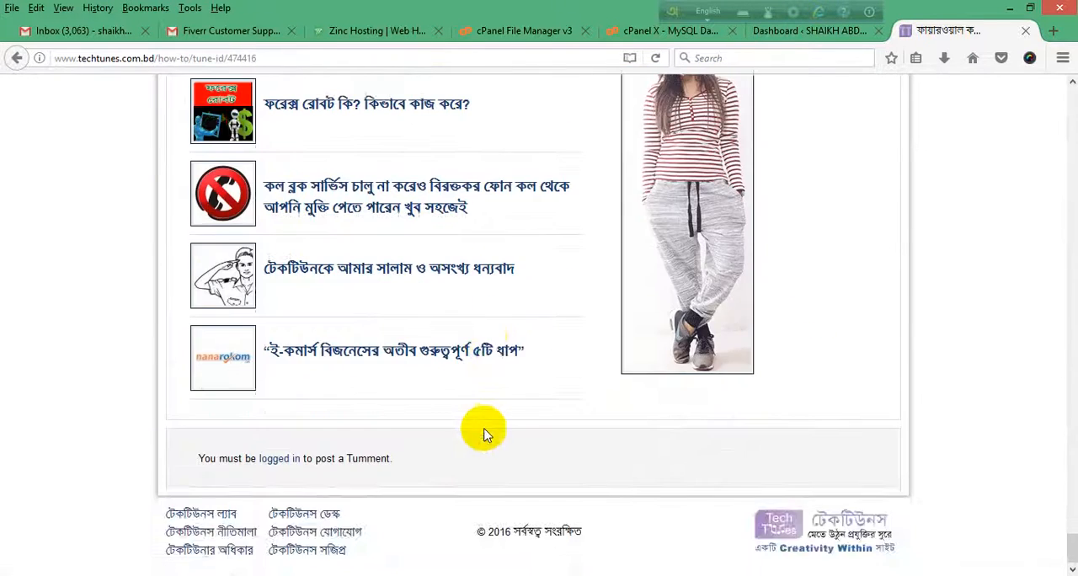
scroll(484, 431, up, 12)
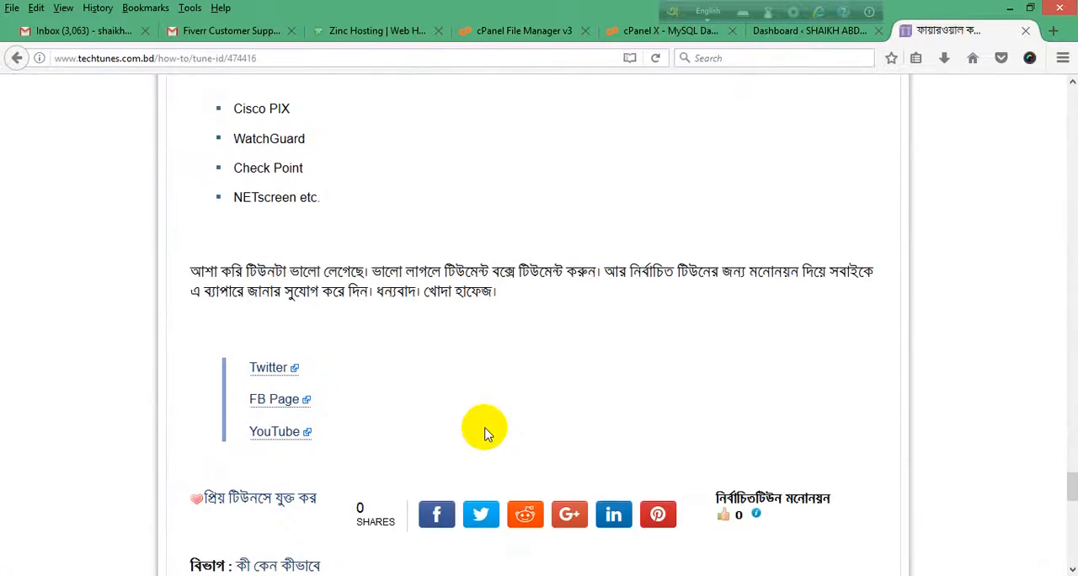
scroll(484, 433, up, 4)
scroll(484, 431, up, 20)
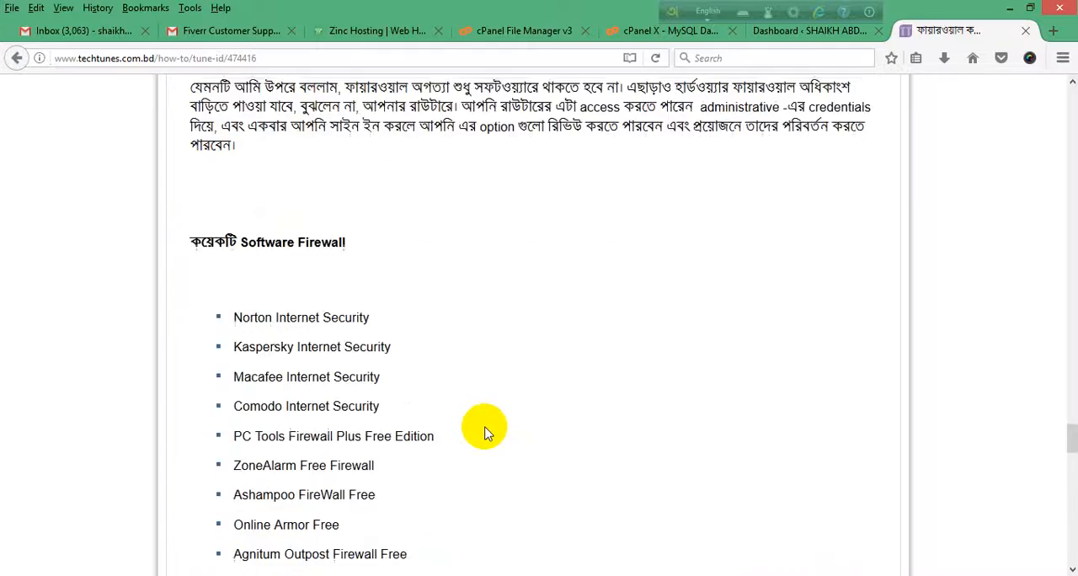
scroll(485, 431, up, 20)
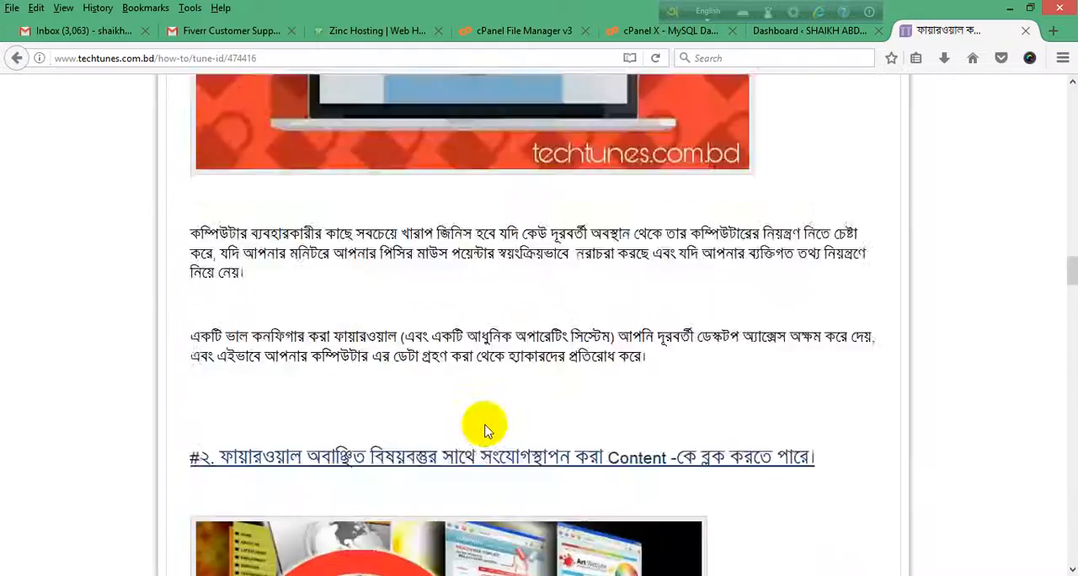
Step: Review the Techtunes firewall post from its author header to the login notice for comments, including the software and hardware firewall sections
scroll(487, 427, up, 6)
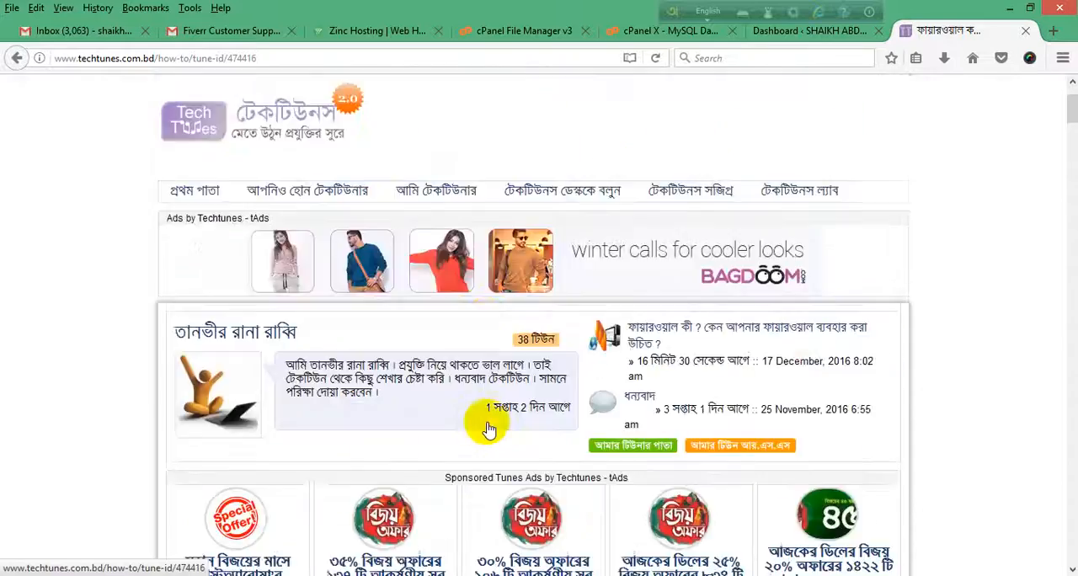
scroll(487, 427, down, 10)
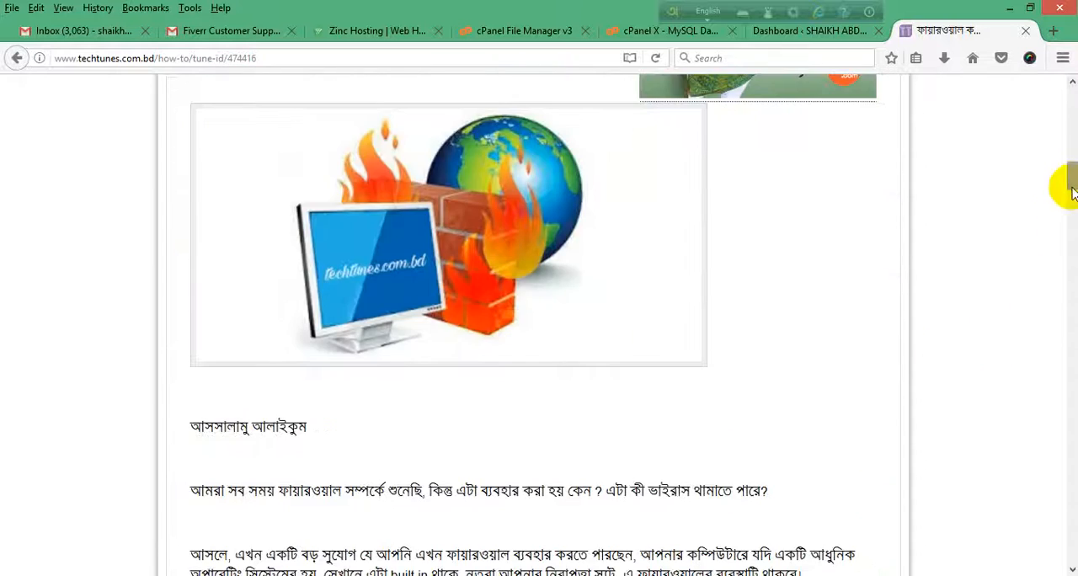
drag(1071, 180, 1071, 566)
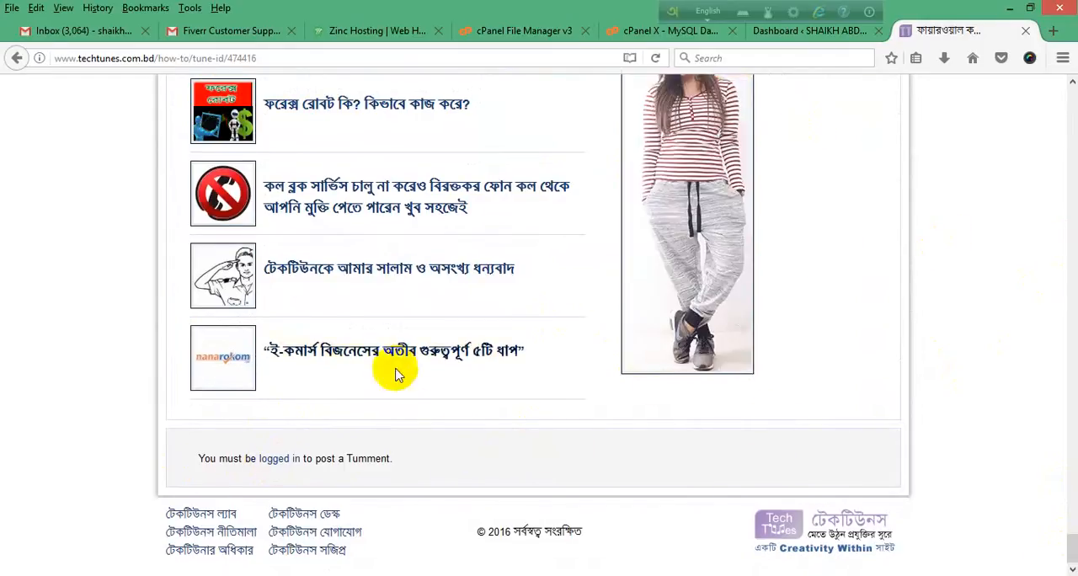
scroll(470, 317, up, 5)
scroll(372, 333, up, 6)
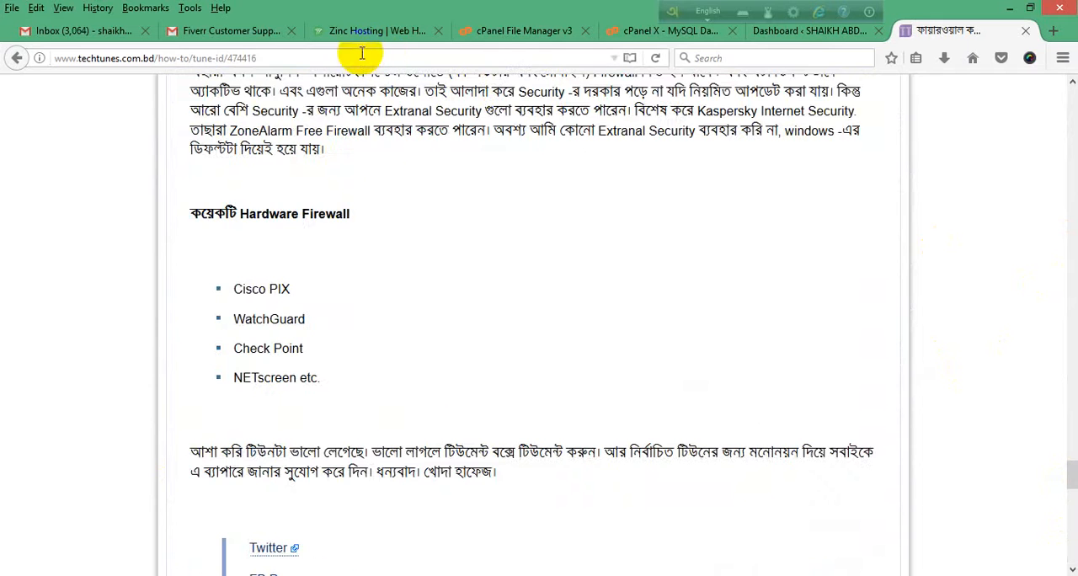
scroll(421, 320, up, 10)
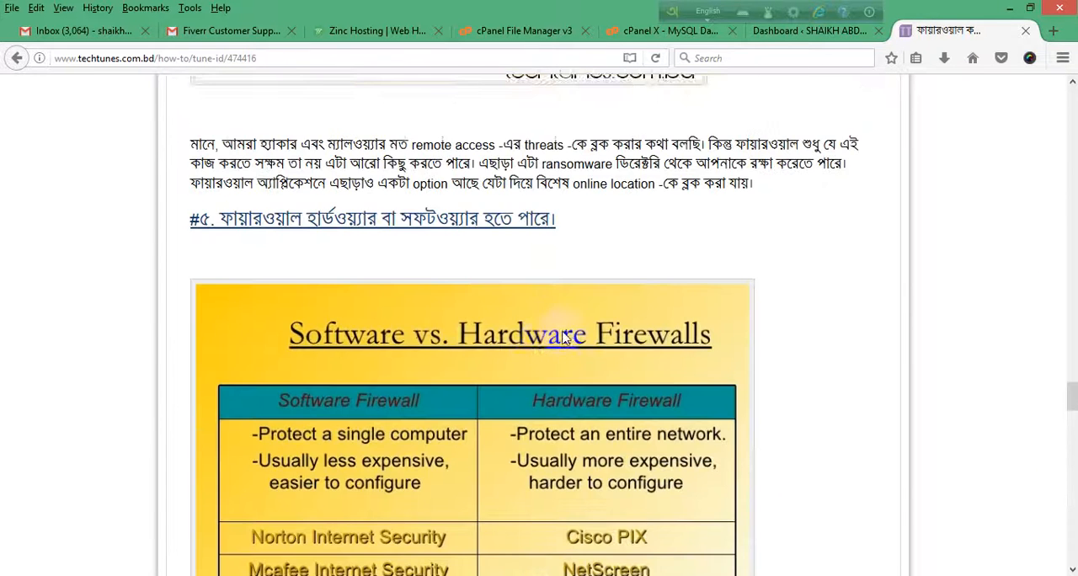
scroll(539, 323, down, 5)
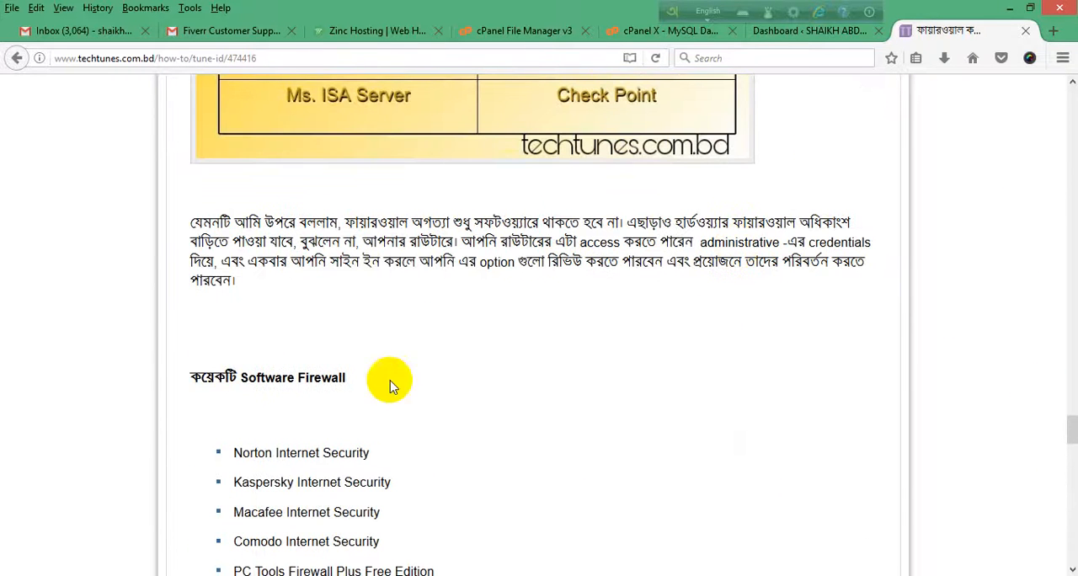
Step: Return to the WordPress dashboard and examine its overview widgets and the Plugins and Appearance options
click(813, 32)
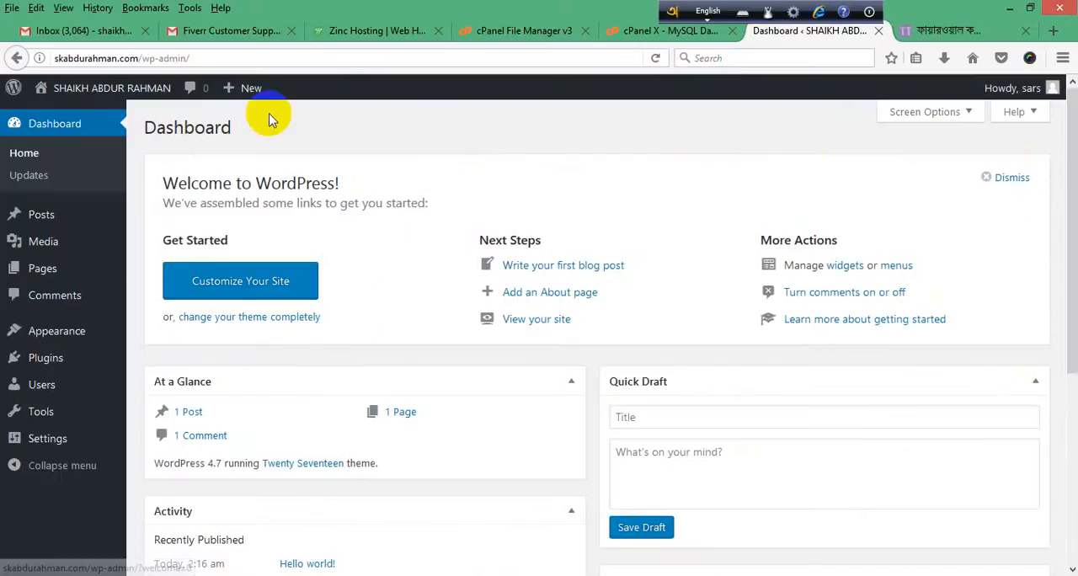
click(56, 303)
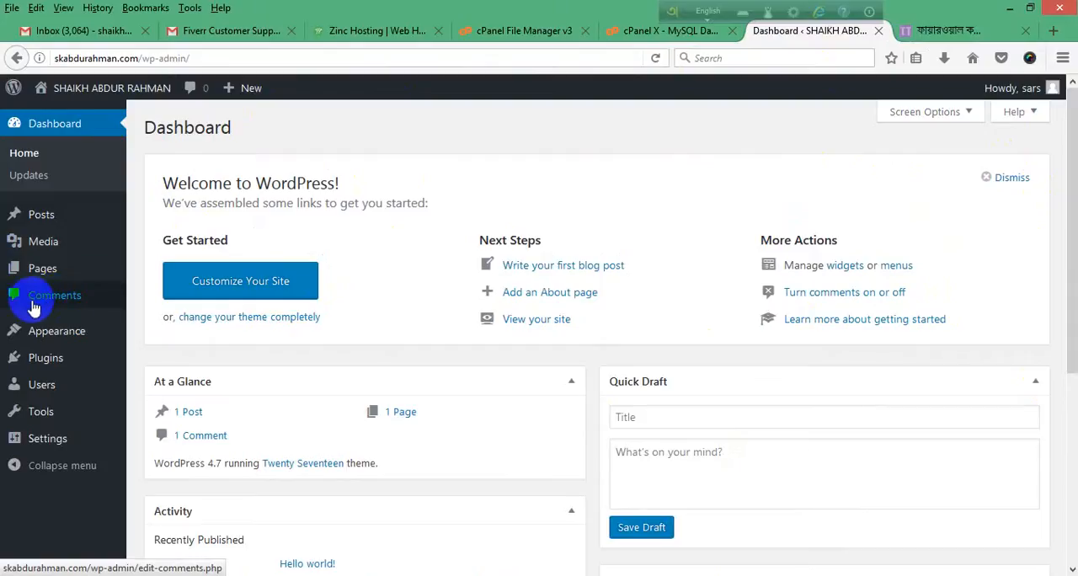
scroll(202, 361, down, 2)
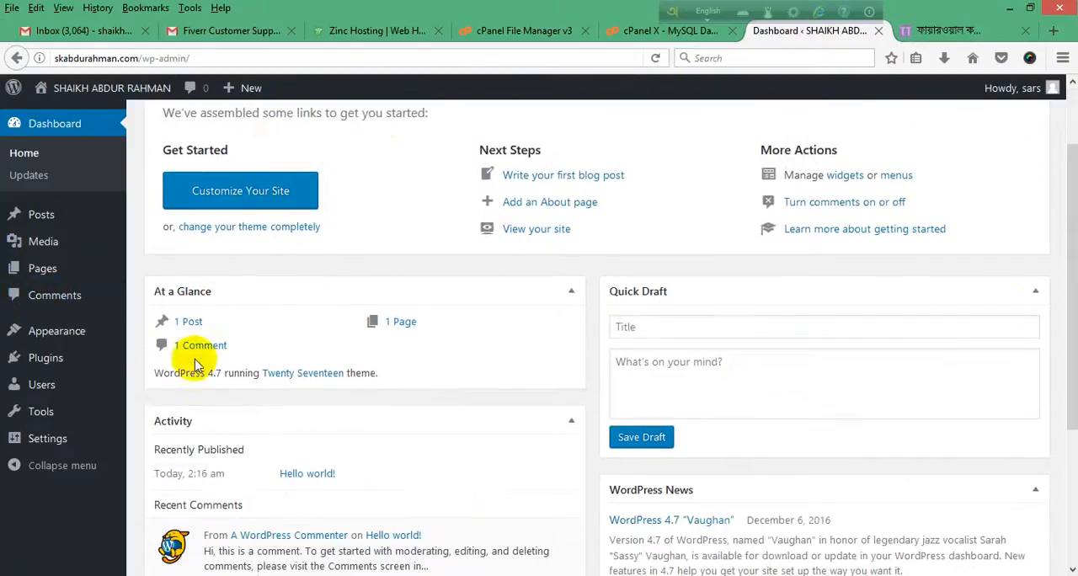
click(50, 331)
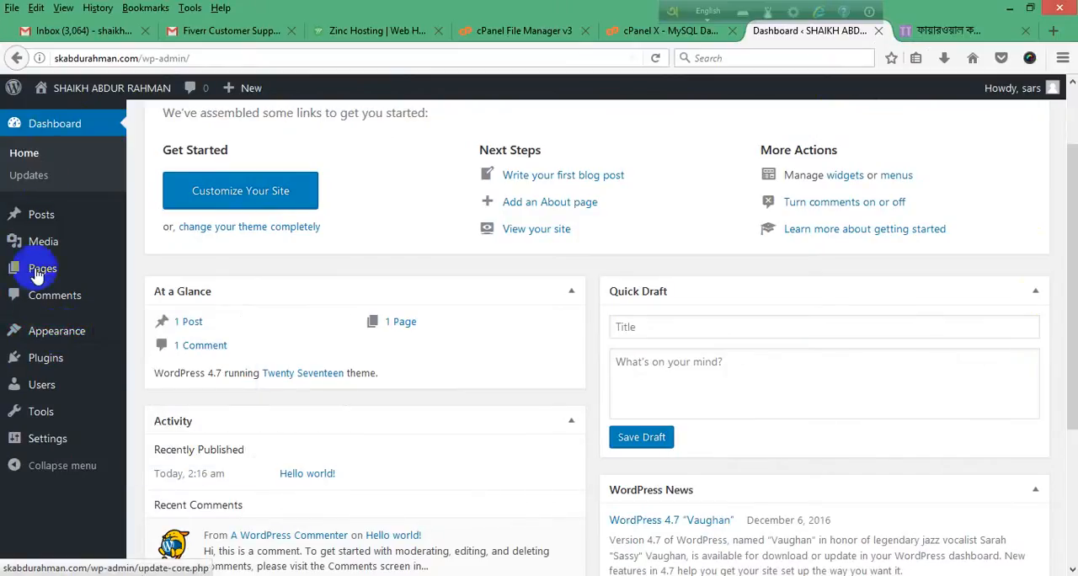
mouse_move(66, 451)
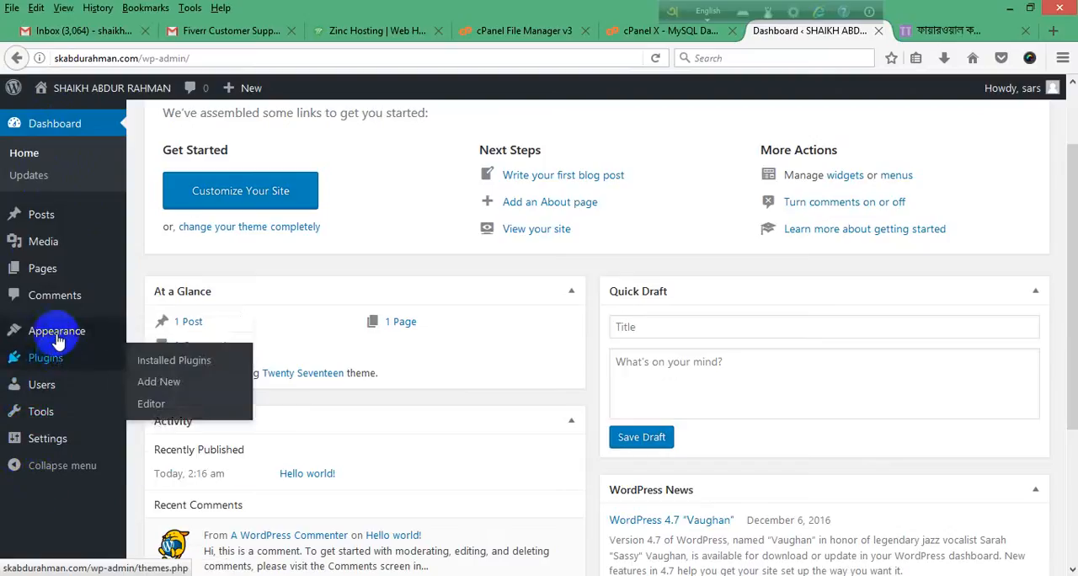
mouse_move(56, 338)
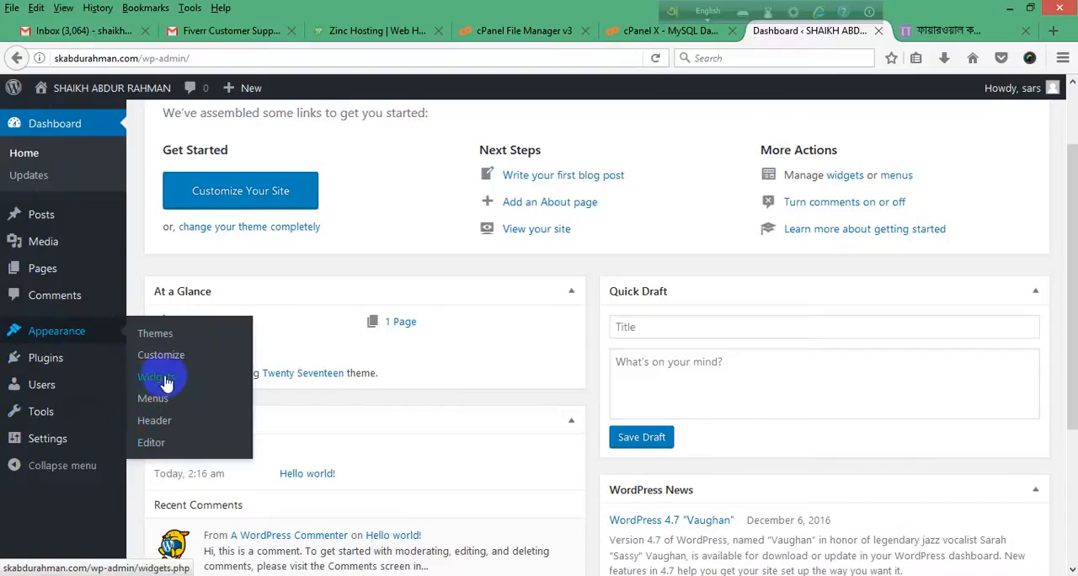
Step: Go back from the firewall post to the Techtunes home page and examine its header, featured article, course listings and hot posts
click(953, 31)
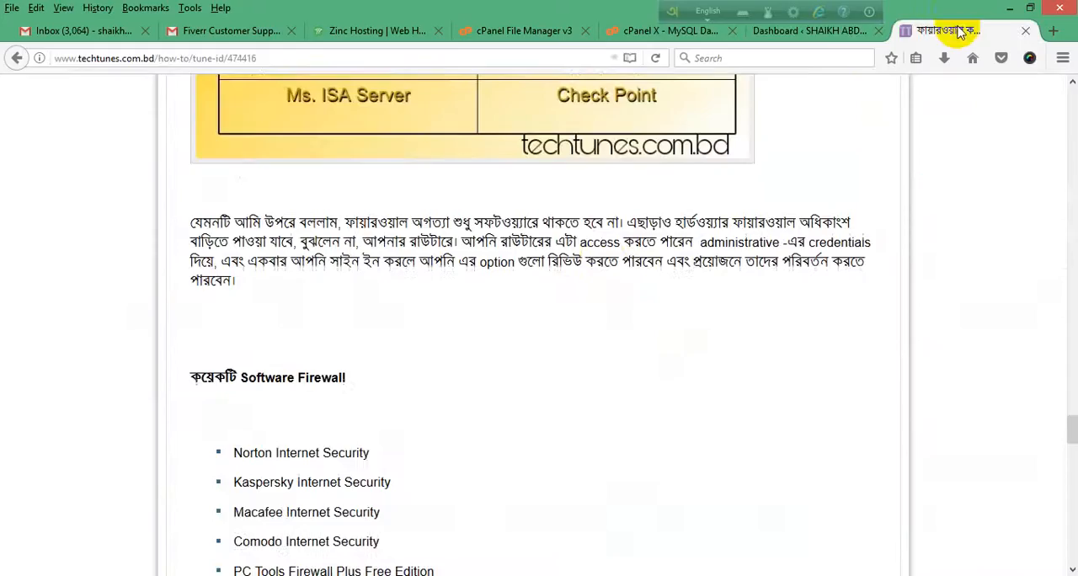
scroll(791, 118, up, 6)
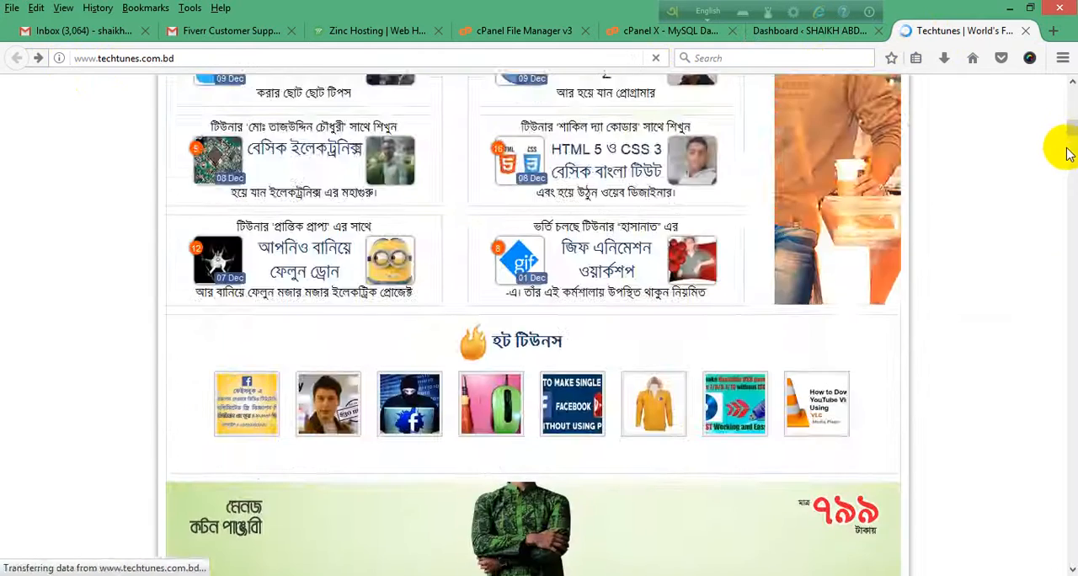
drag(1067, 154, 1070, 84)
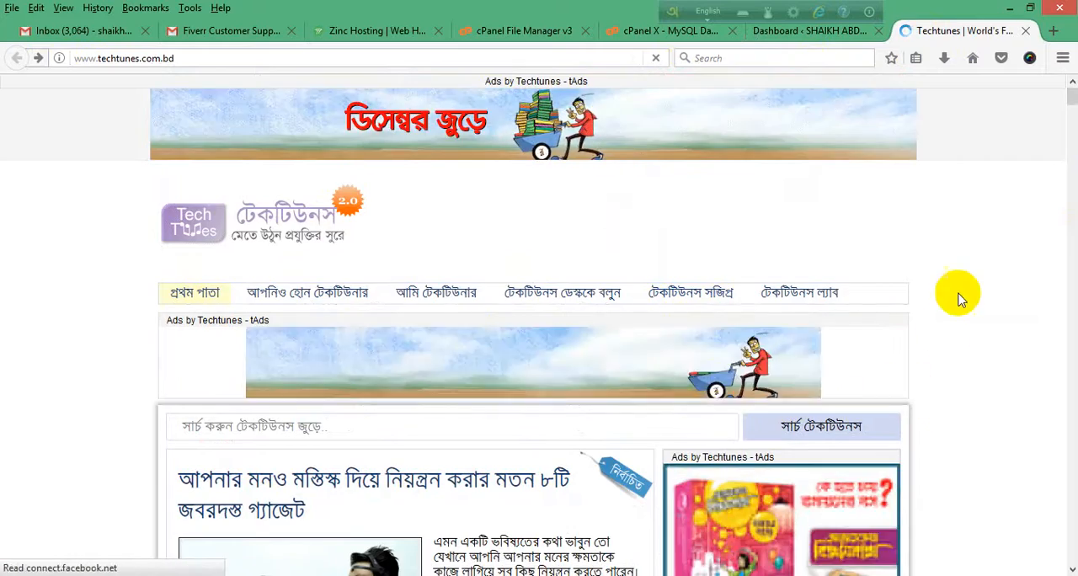
scroll(959, 299, down, 10)
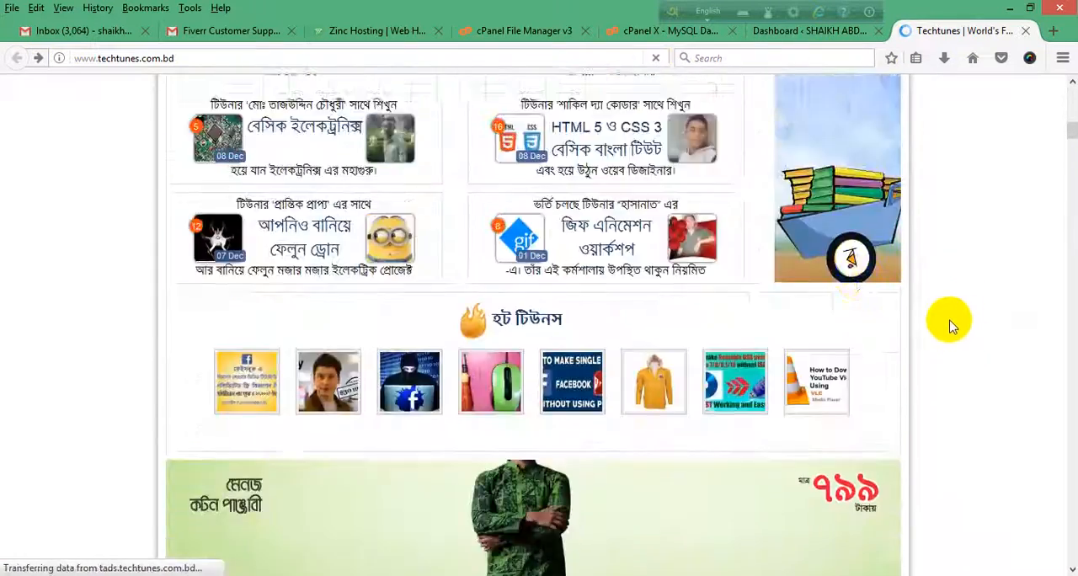
scroll(442, 353, up, 10)
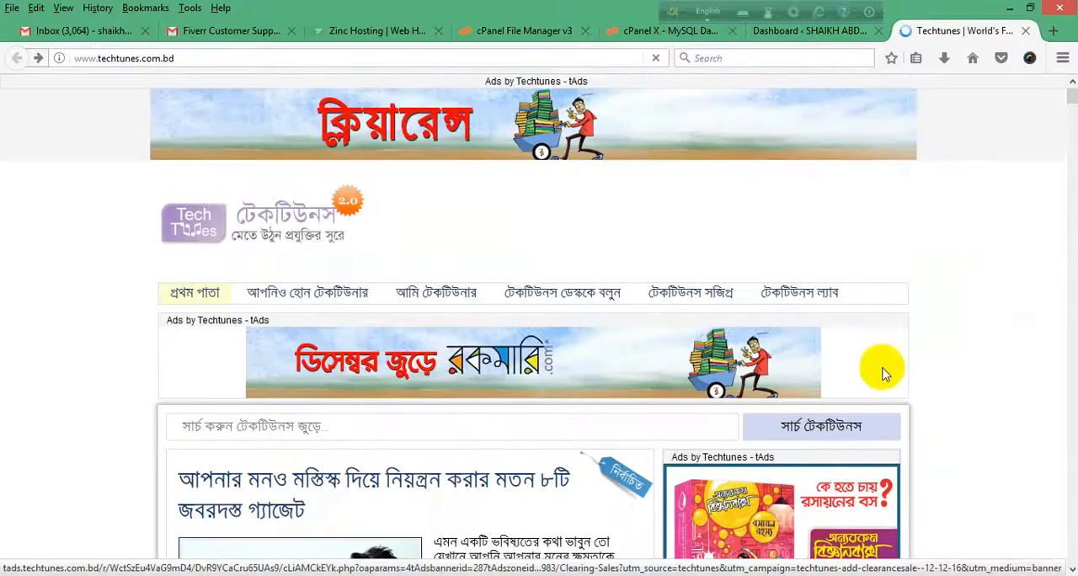
scroll(1005, 361, down, 5)
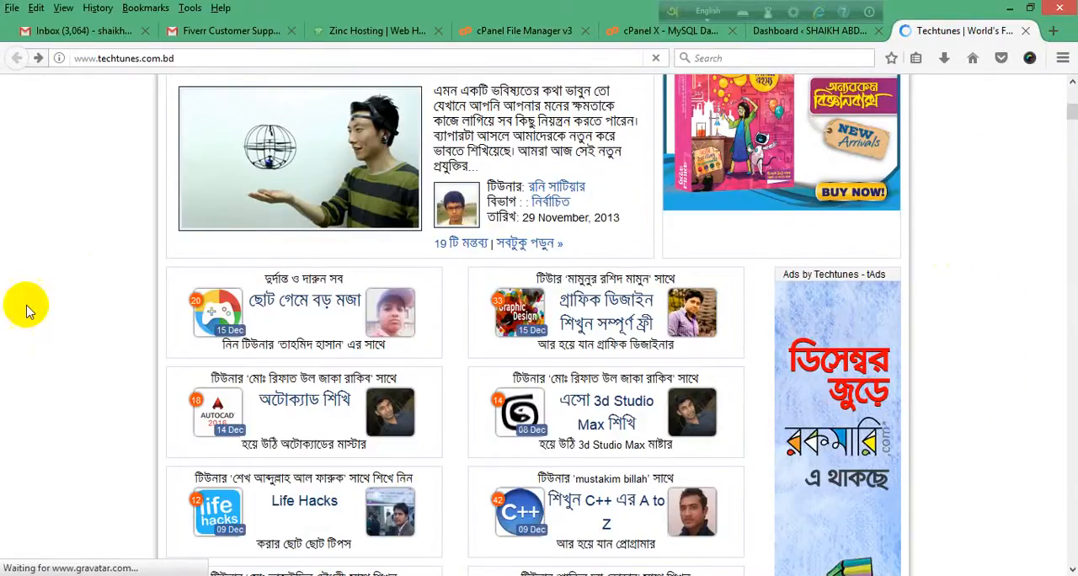
scroll(1052, 286, down, 3)
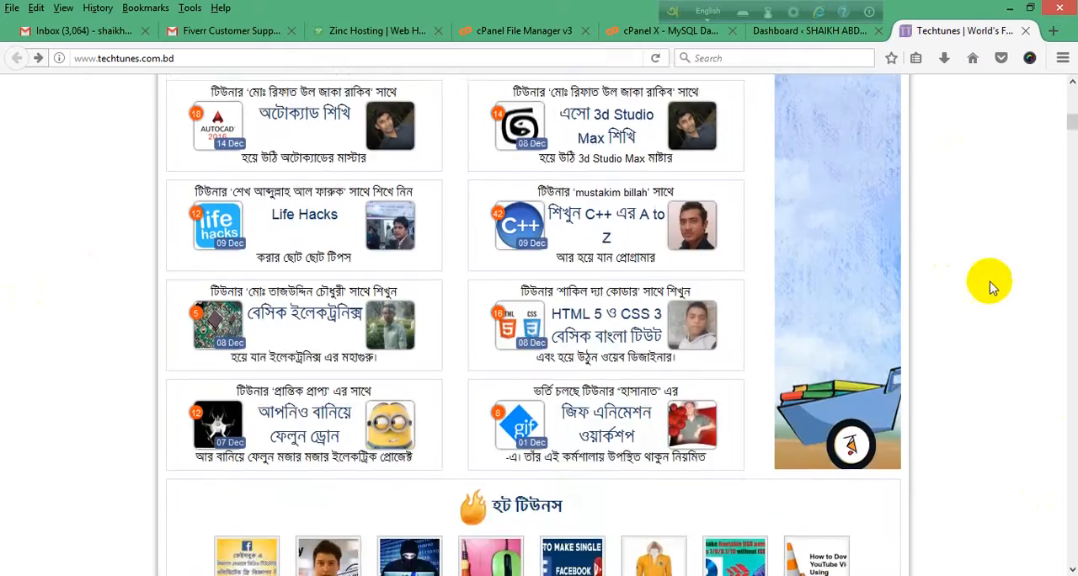
scroll(969, 313, down, 10)
scroll(962, 306, up, 8)
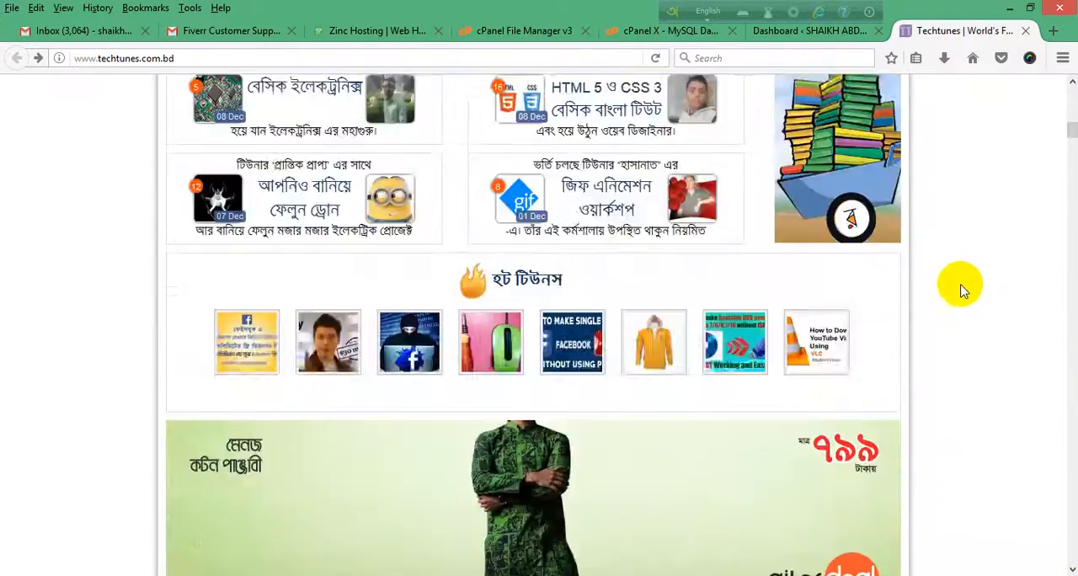
scroll(962, 290, up, 15)
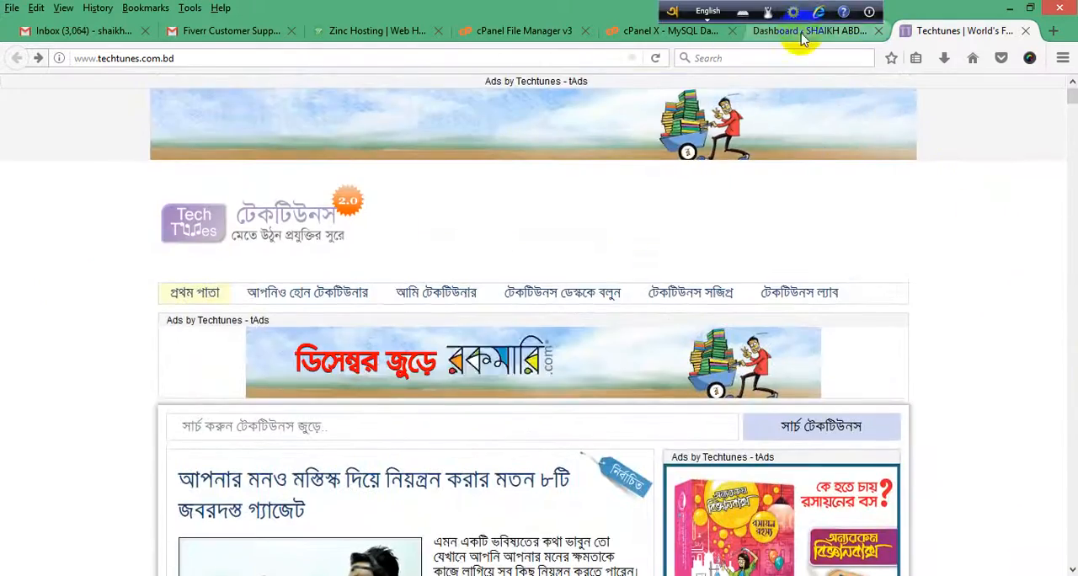
Step: Switch back to the WordPress dashboard and examine the options under Tools, Plugins and Users
click(802, 34)
mouse_move(59, 425)
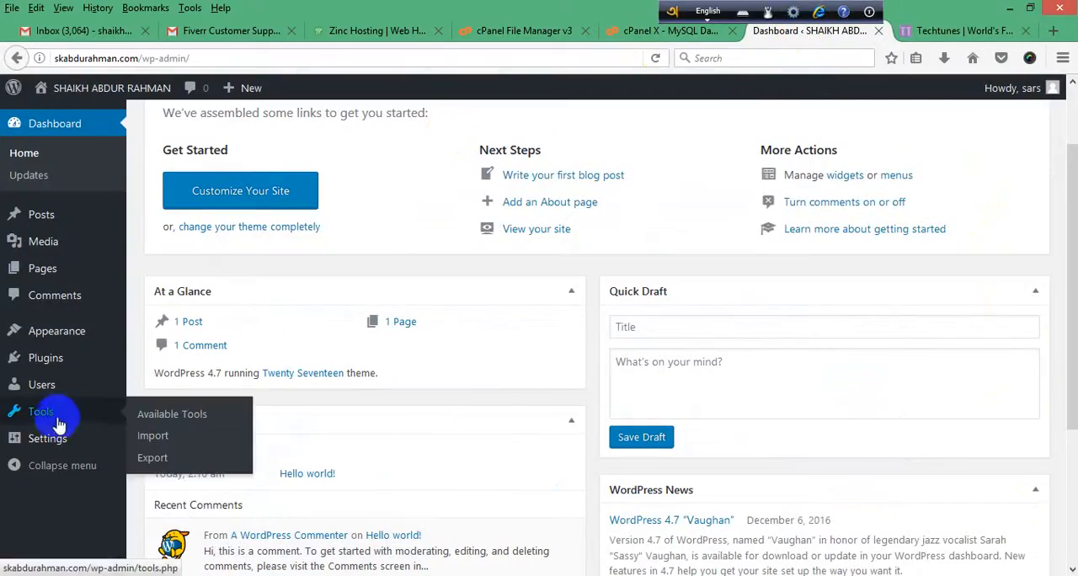
mouse_move(48, 368)
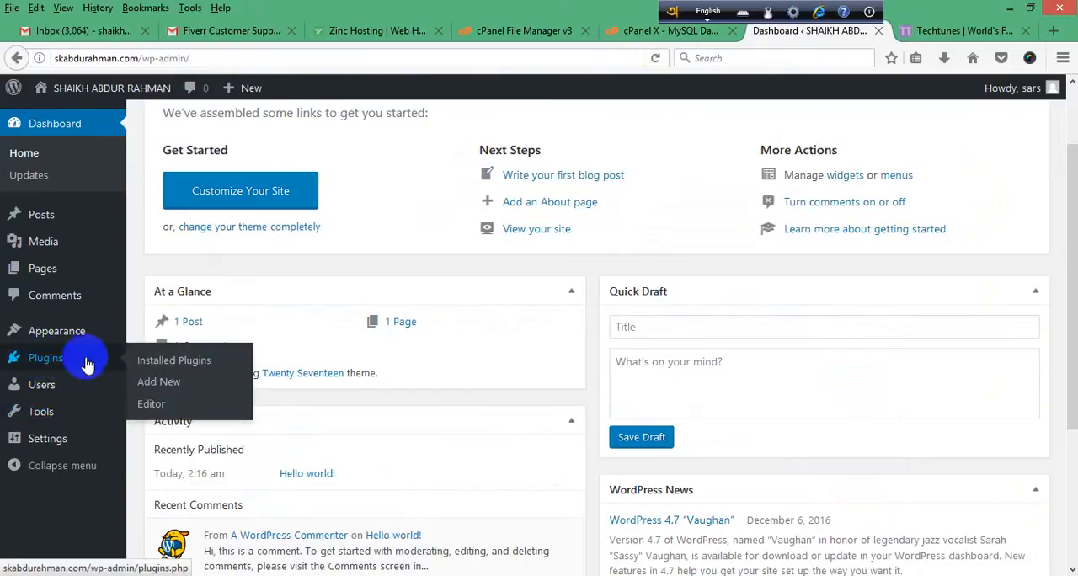
mouse_move(49, 394)
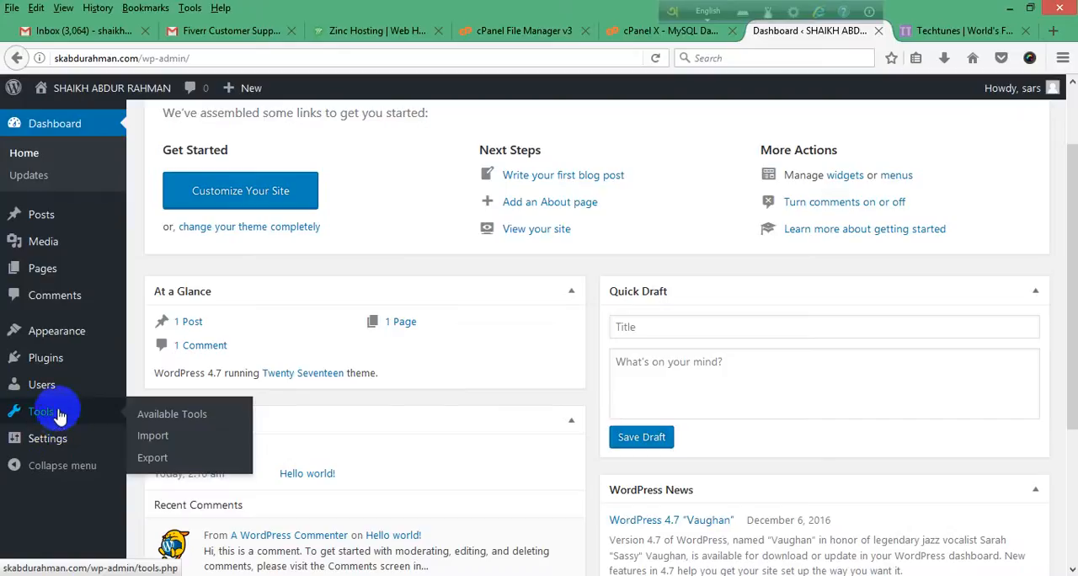
mouse_move(49, 389)
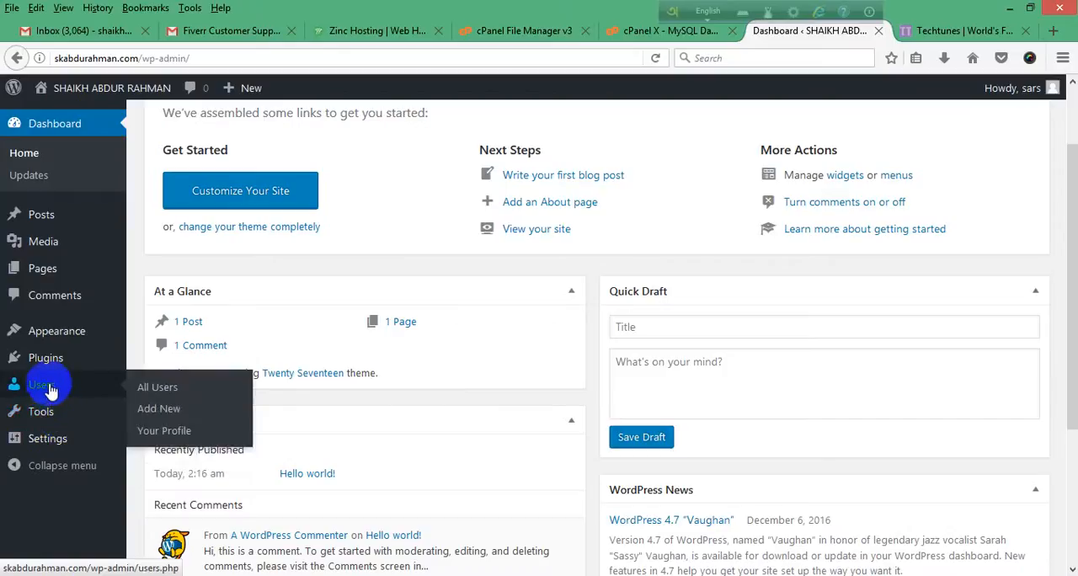
click(151, 392)
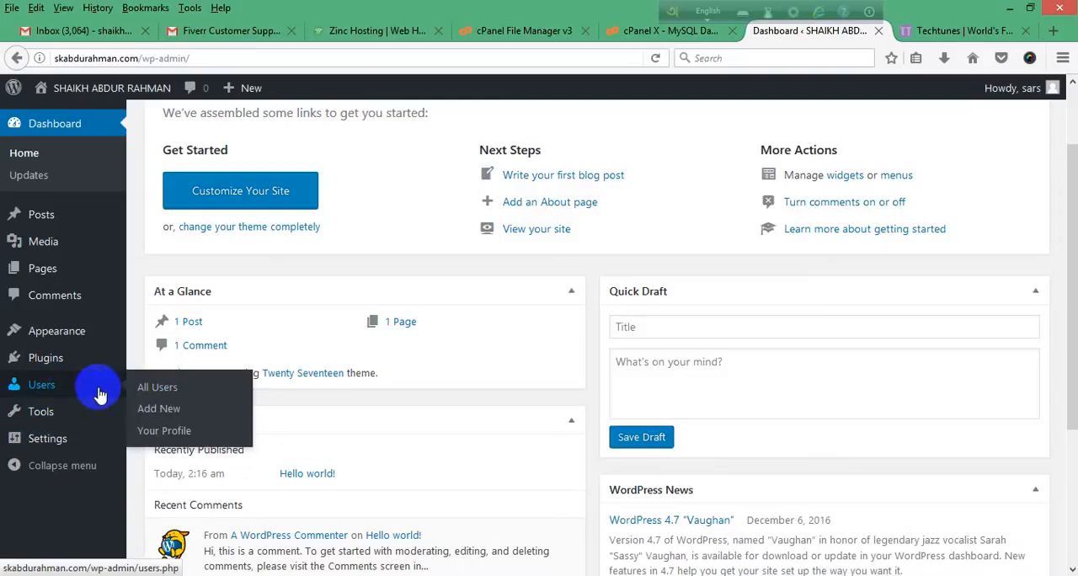
click(168, 393)
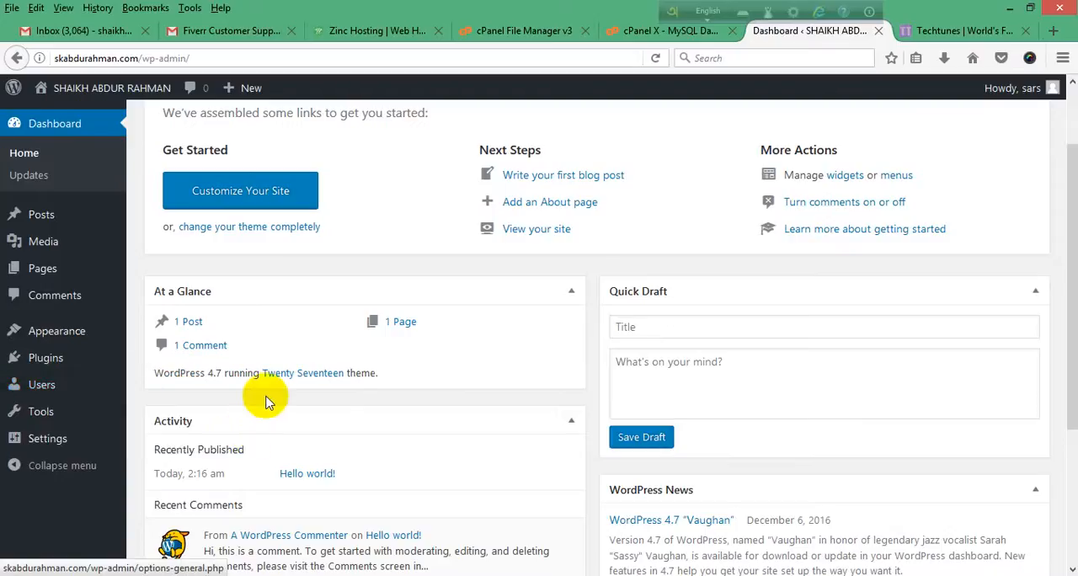
scroll(695, 272, up, 1)
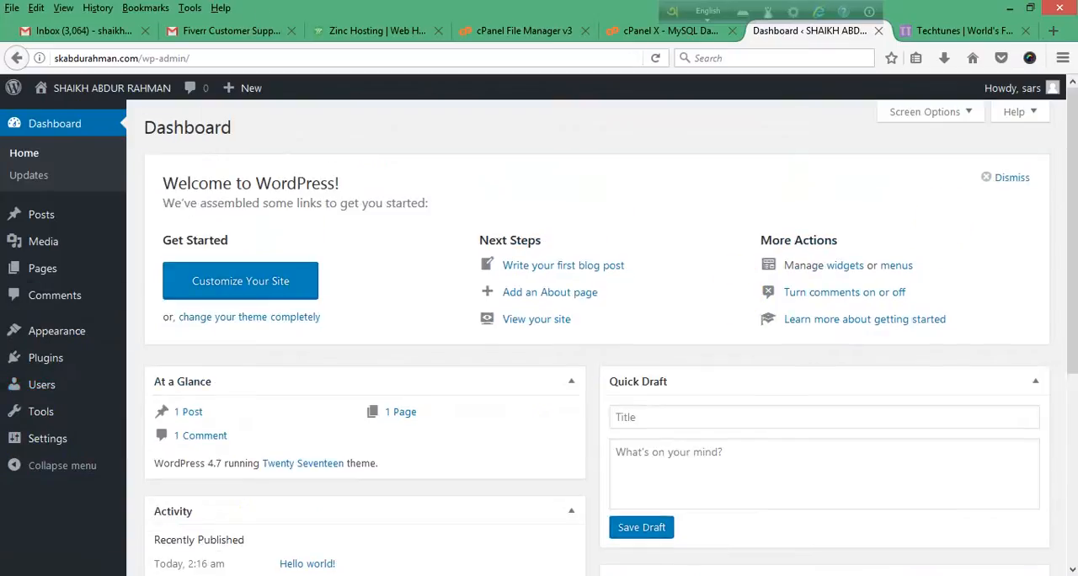
drag(1073, 207, 1067, 162)
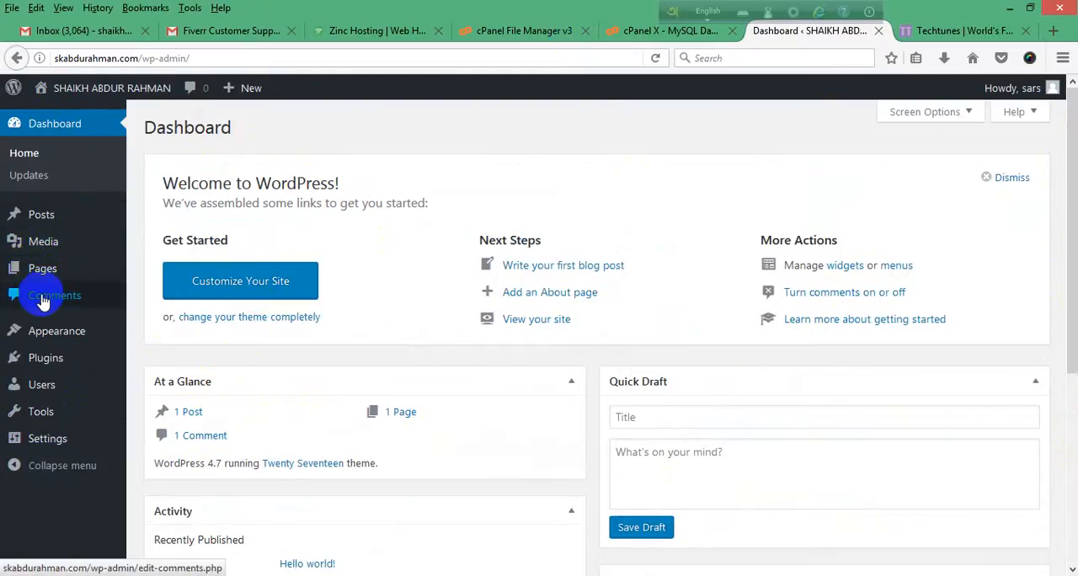
scroll(53, 394, down, 3)
scroll(51, 370, up, 3)
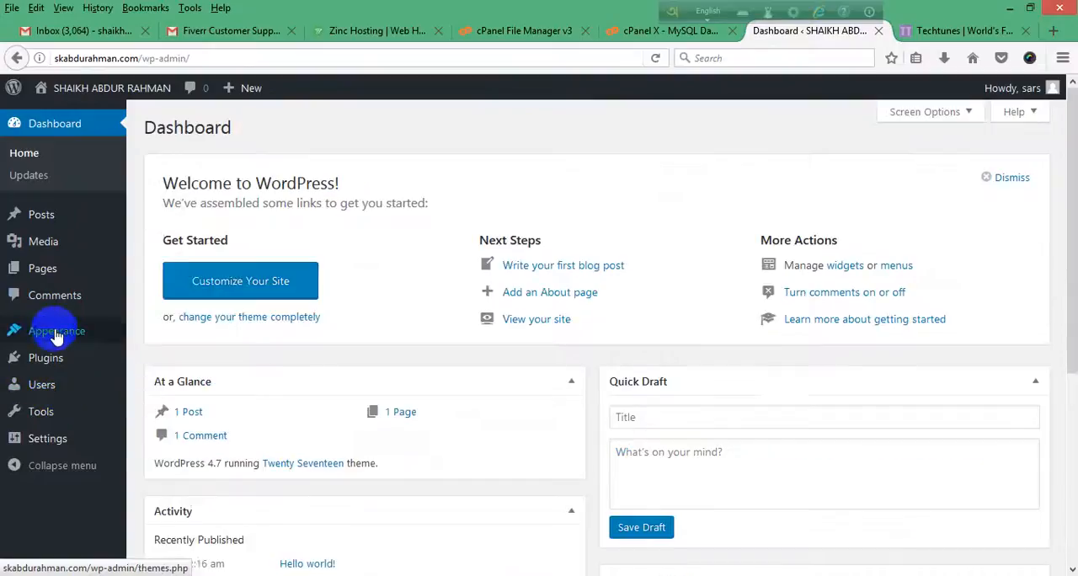
scroll(349, 355, down, 5)
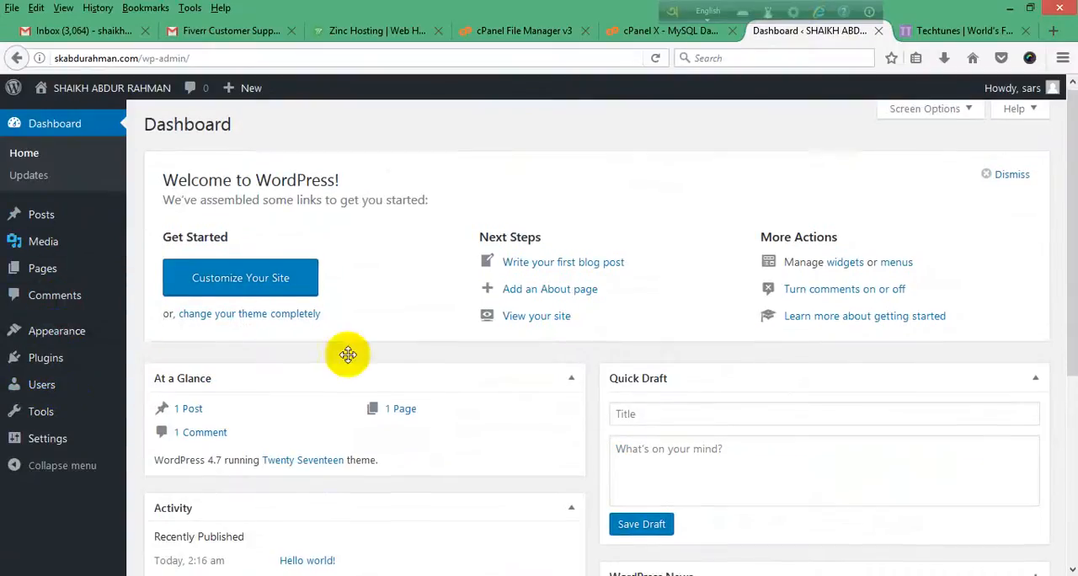